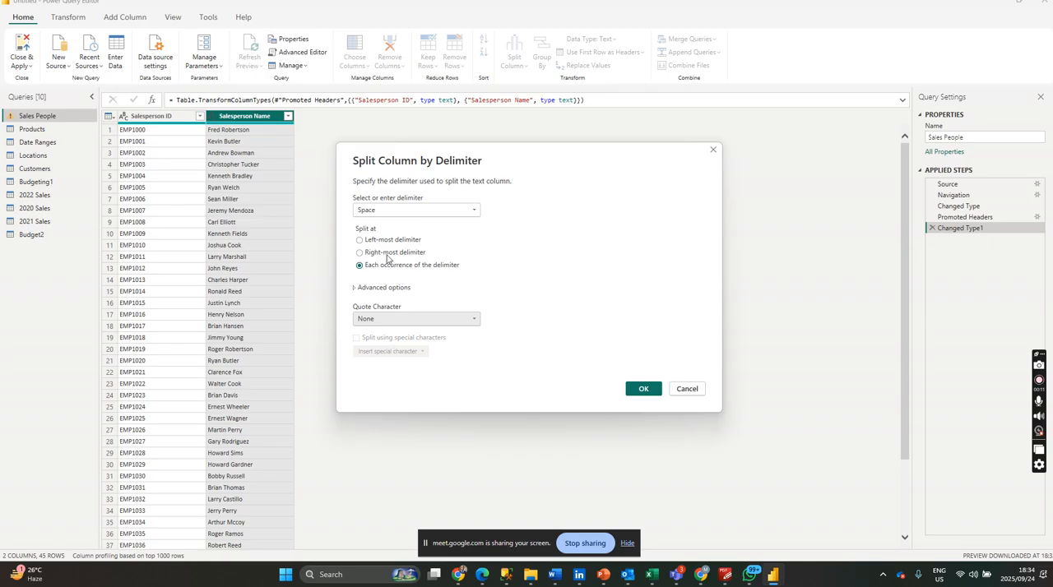
Split the Salesperson Name column by the space delimiter at its left-most occurrence.
{"action": "left_click", "coordinate": [381, 240]}
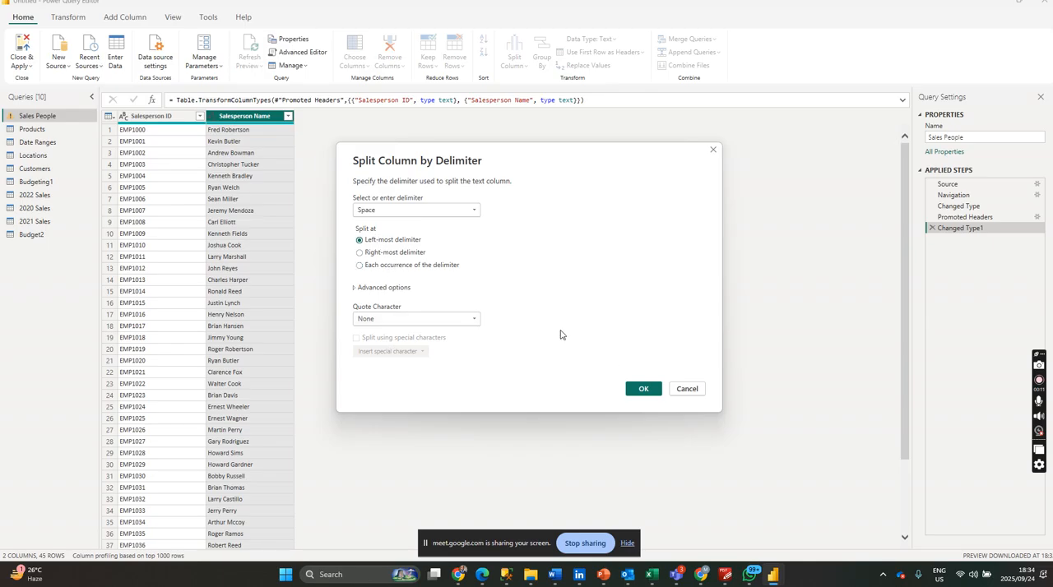
{"action": "left_click", "coordinate": [642, 390]}
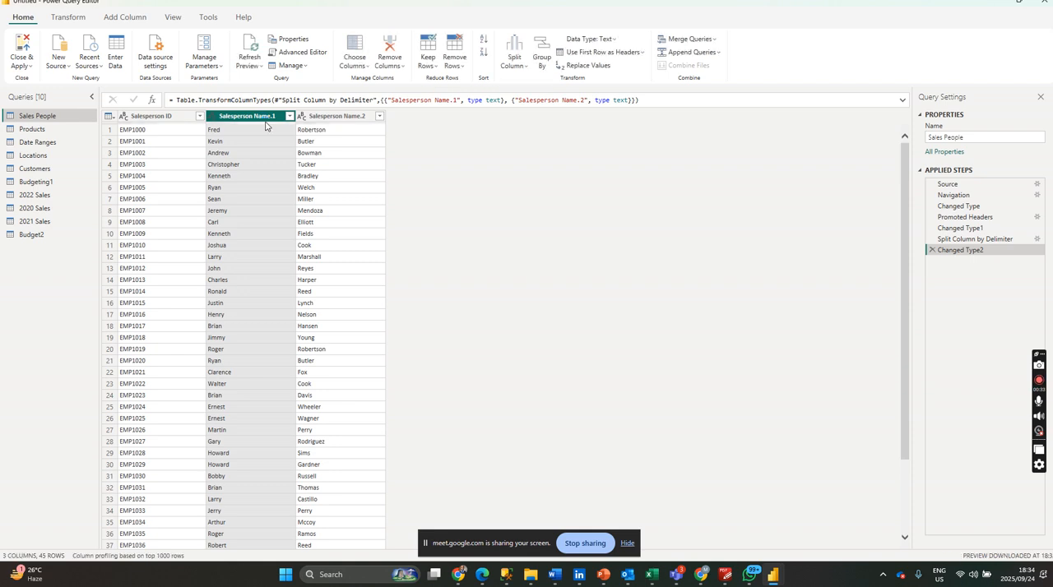
Rename the two split salesperson name columns as First Name and Last Name.
{"action": "double_click", "coordinate": [264, 116]}
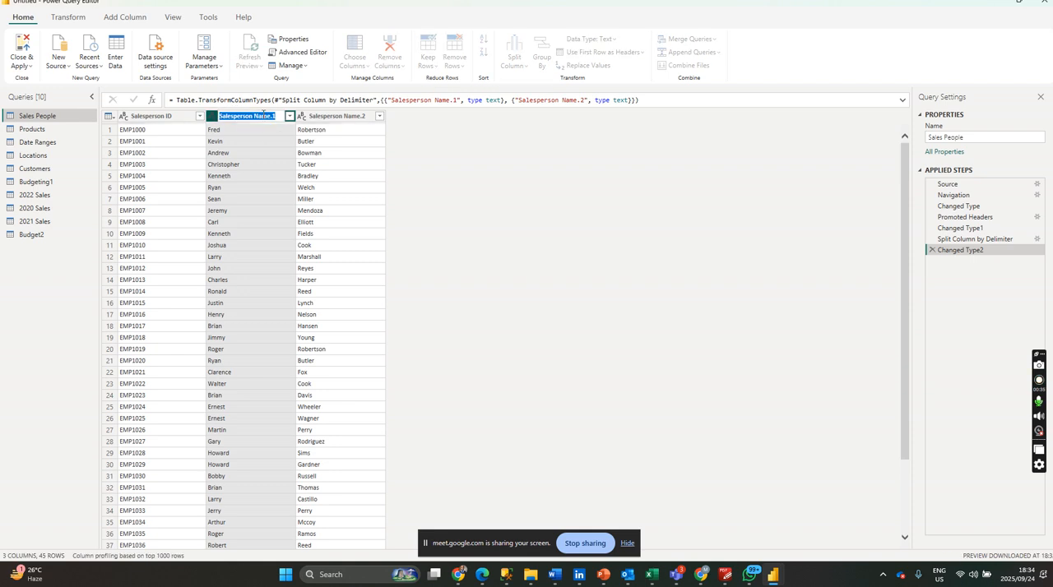
{"action": "type", "text": "First Name"}
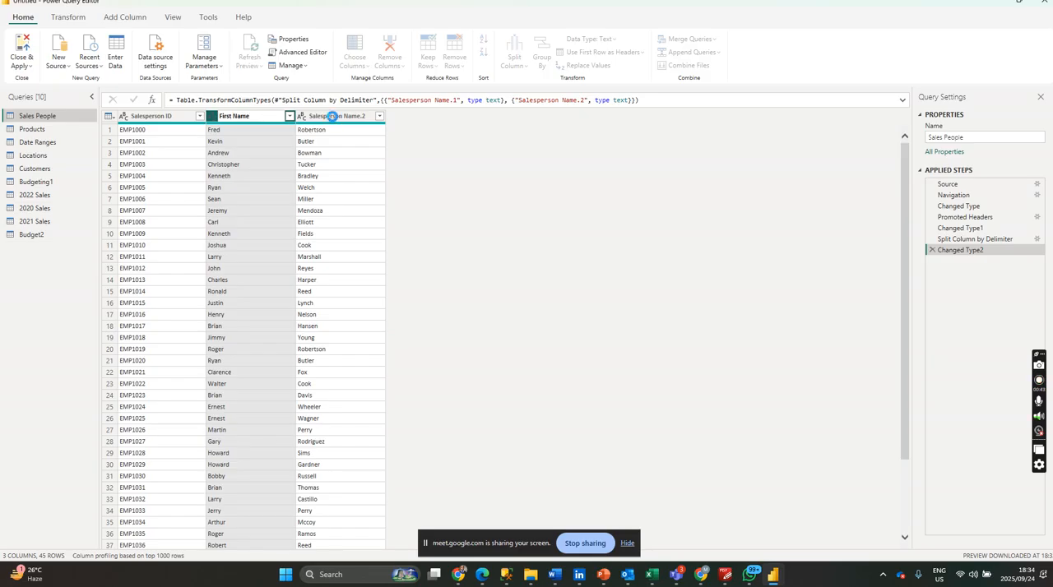
{"action": "key", "text": "Return"}
{"action": "double_click", "coordinate": [333, 118]}
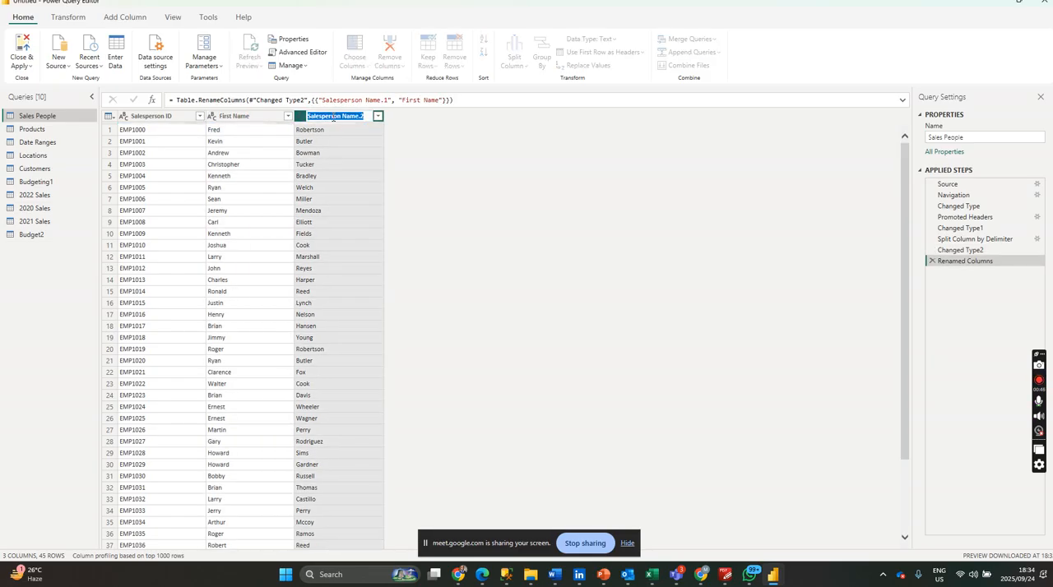
{"action": "type", "text": "Last Name"}
{"action": "key", "text": "Return"}
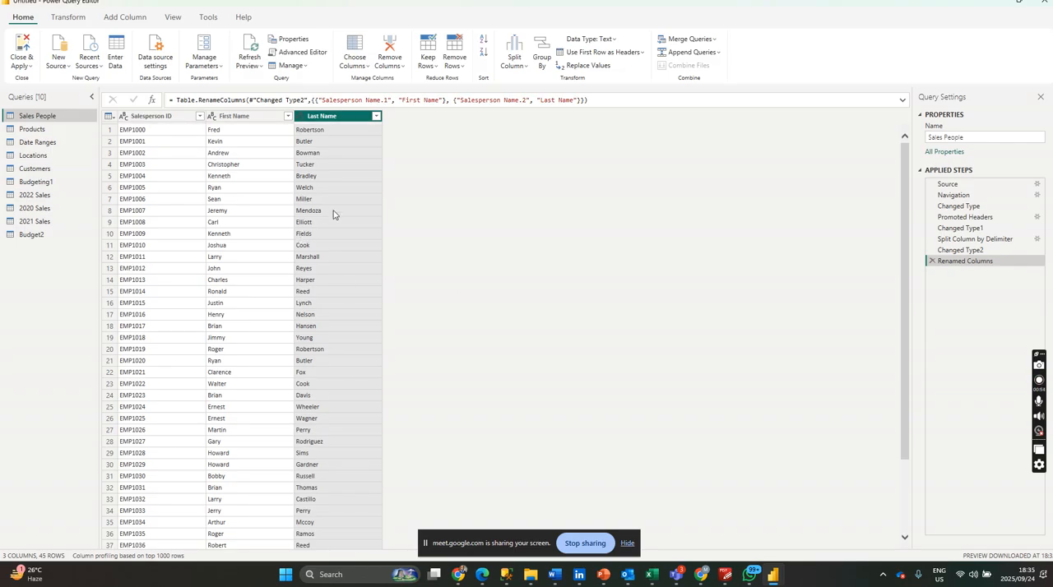
Delete the column renaming, the second type change and the delimiter split from the Sales People query's applied steps.
{"action": "left_click", "coordinate": [932, 261]}
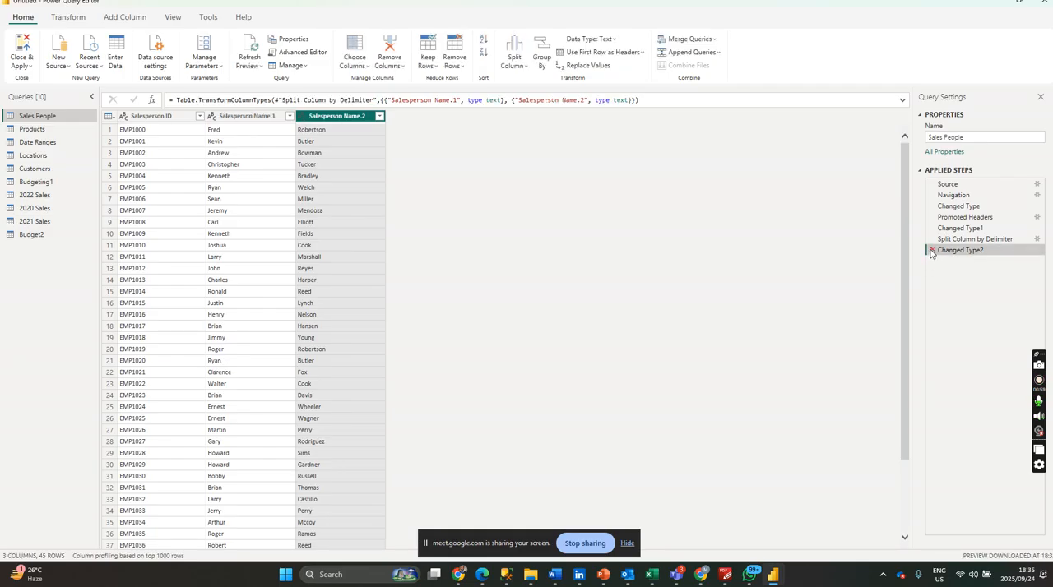
{"action": "left_click", "coordinate": [932, 251]}
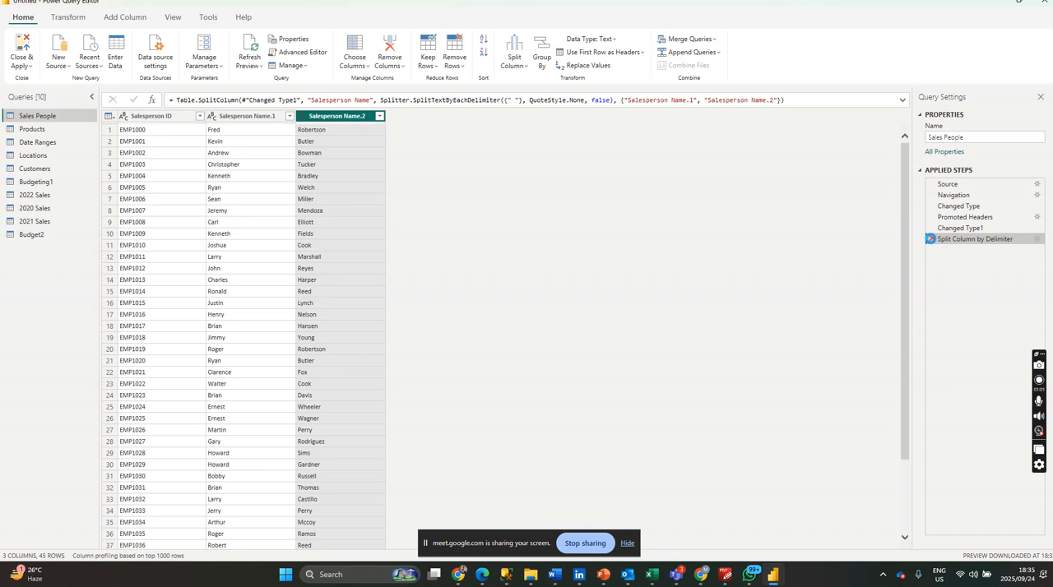
{"action": "left_click", "coordinate": [931, 238]}
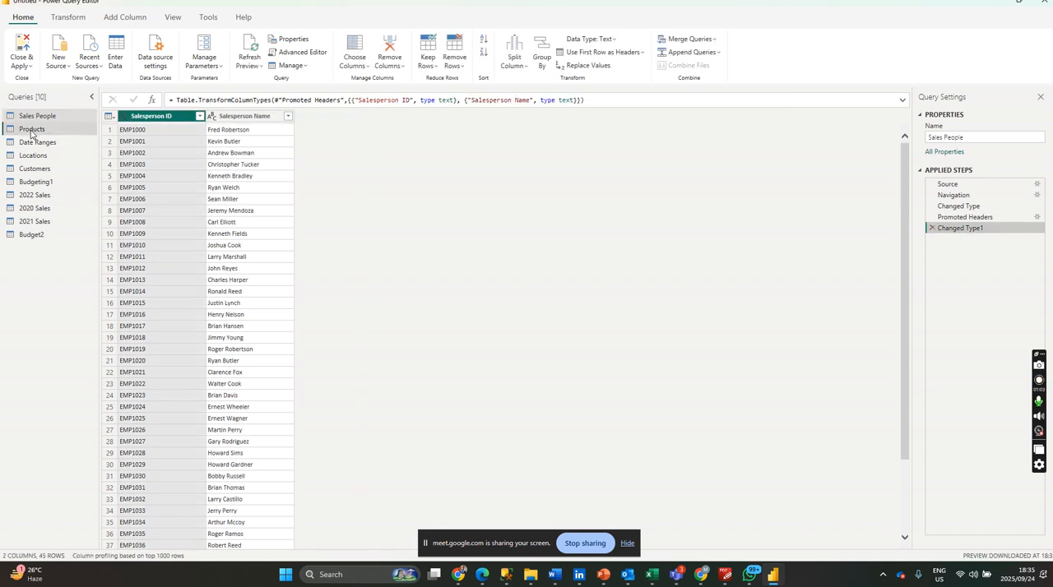
Refresh the Products query's preview and convert its Cost column to fixed decimal number as a new step.
{"action": "left_click", "coordinate": [31, 131]}
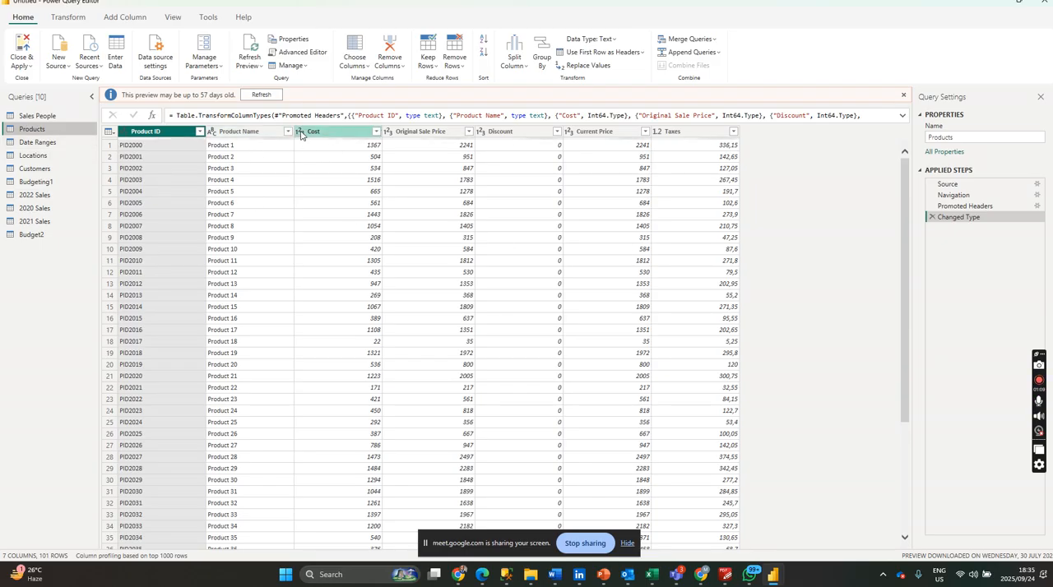
{"action": "left_click", "coordinate": [274, 94]}
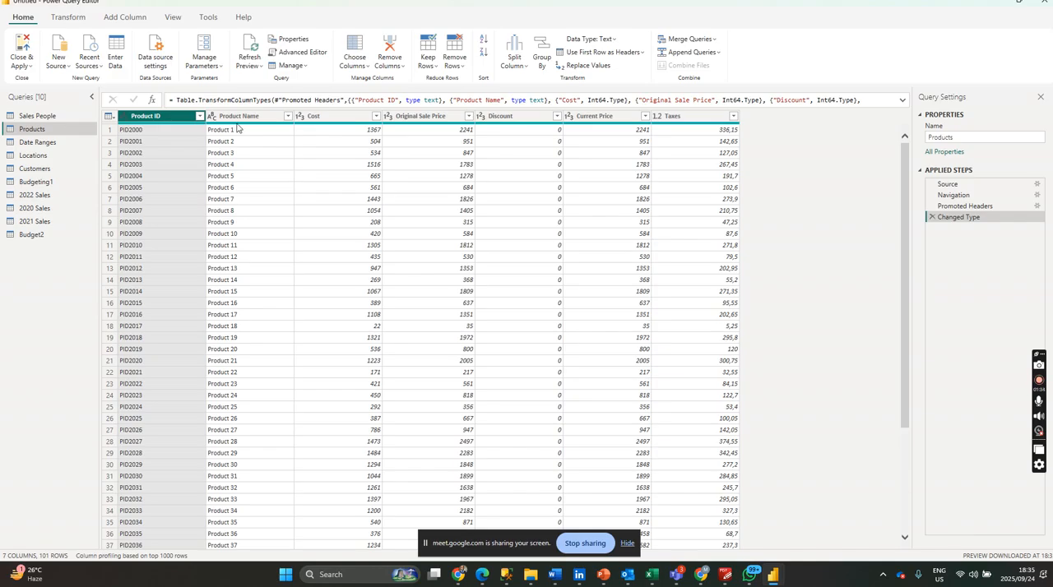
{"action": "left_click", "coordinate": [301, 118]}
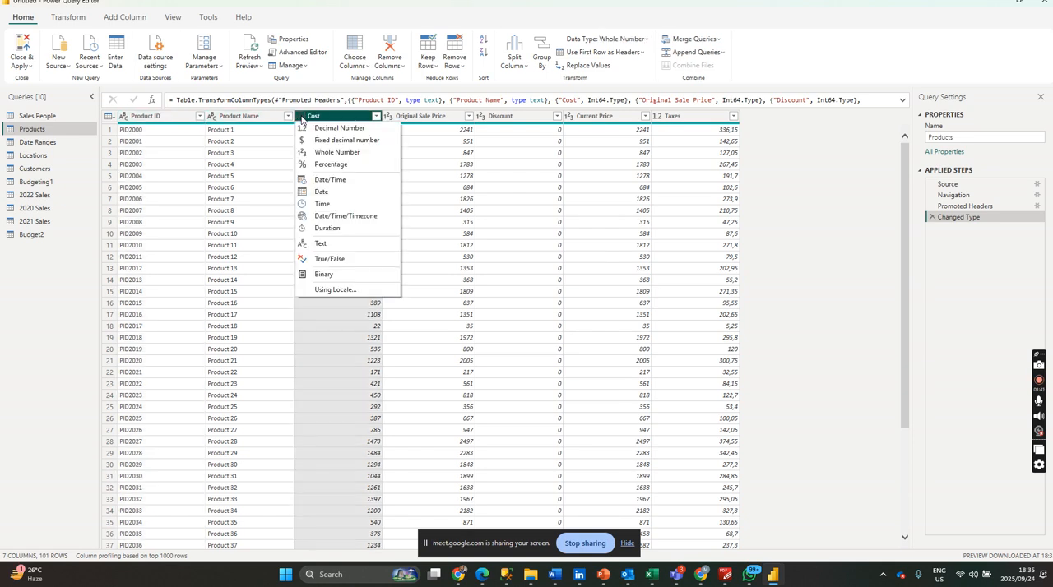
{"action": "left_click", "coordinate": [320, 157]}
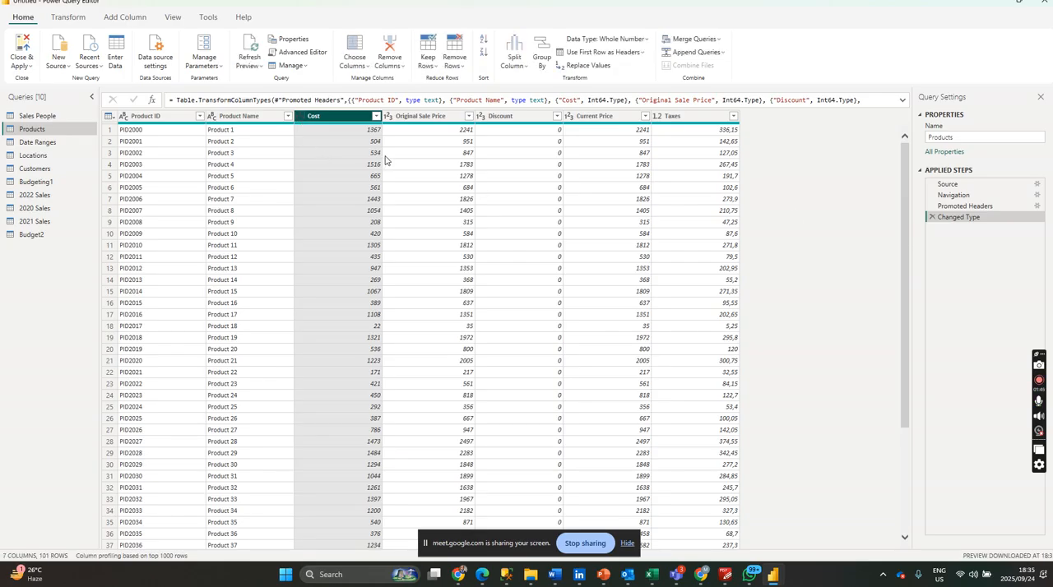
{"action": "left_click", "coordinate": [301, 120]}
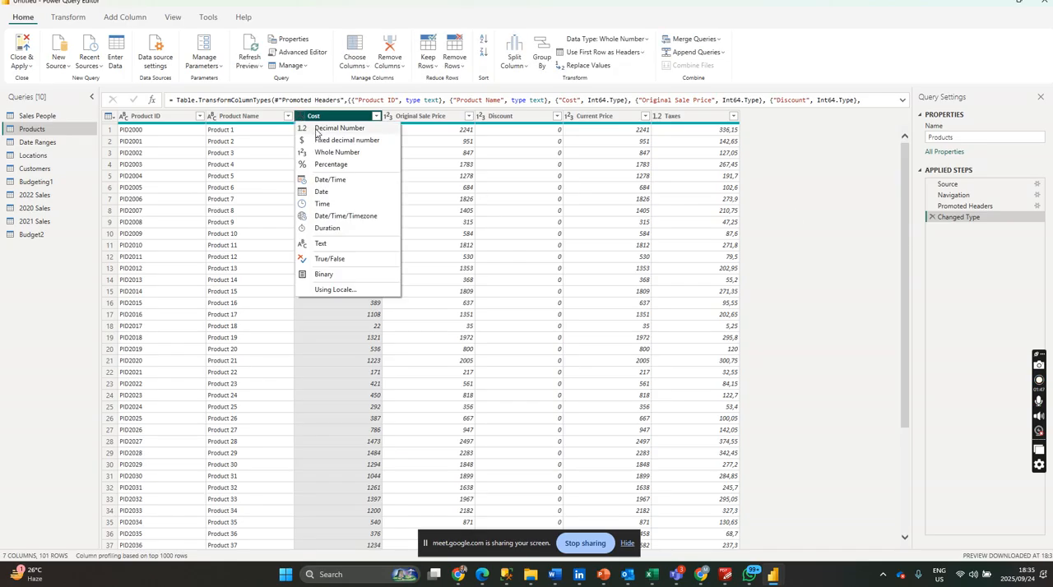
{"action": "left_click", "coordinate": [332, 143]}
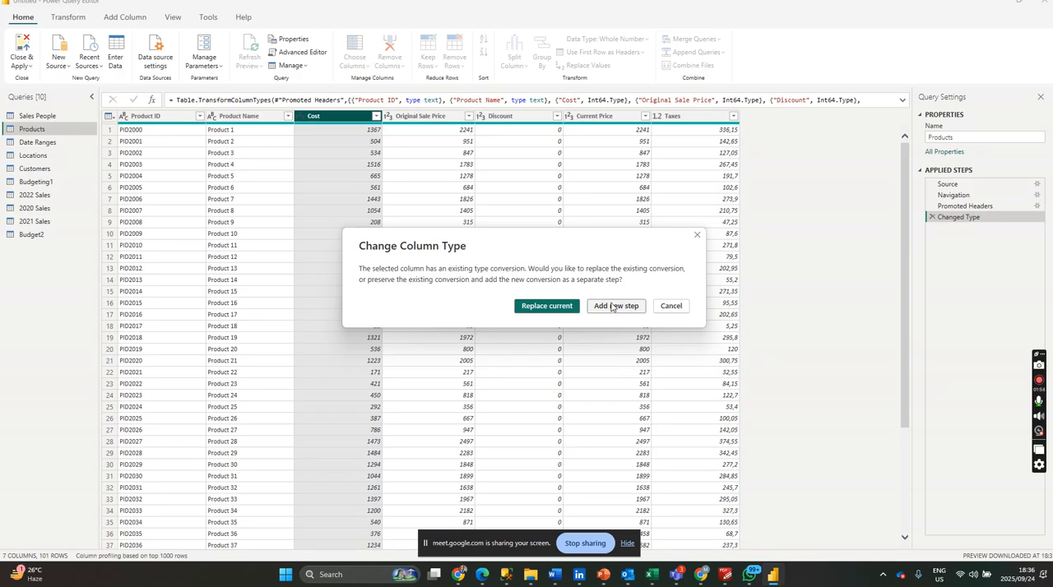
{"action": "left_click", "coordinate": [614, 307]}
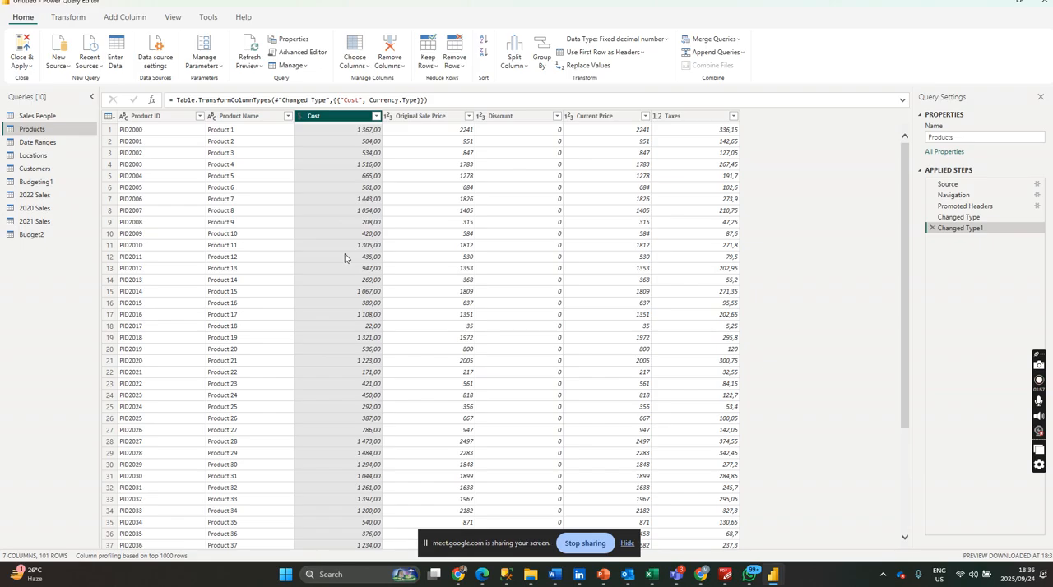
Change the Original Sale Price, Current Price and Taxes columns to the fixed decimal number type.
{"action": "left_click", "coordinate": [390, 116]}
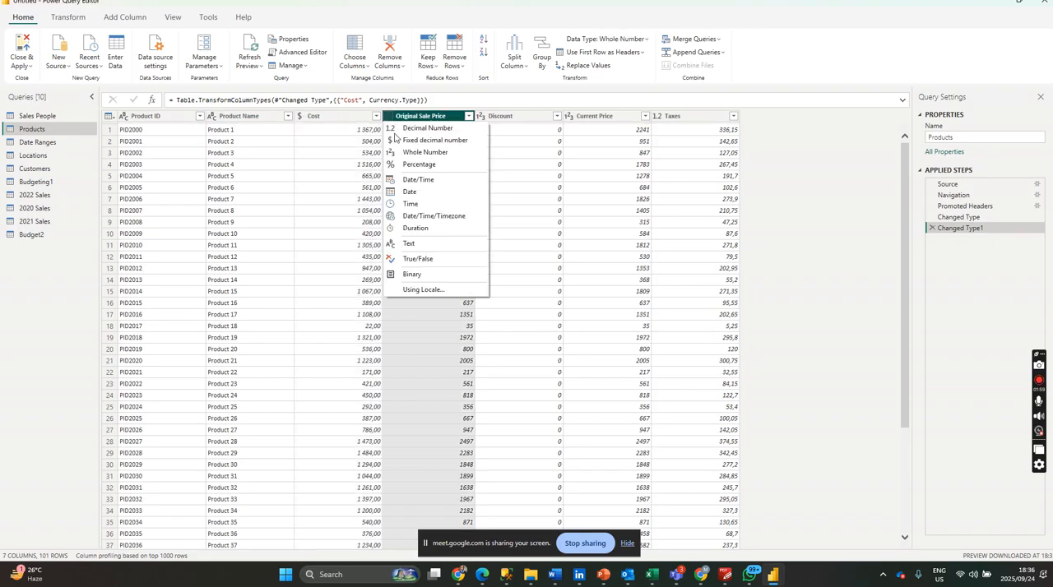
{"action": "left_click", "coordinate": [415, 140]}
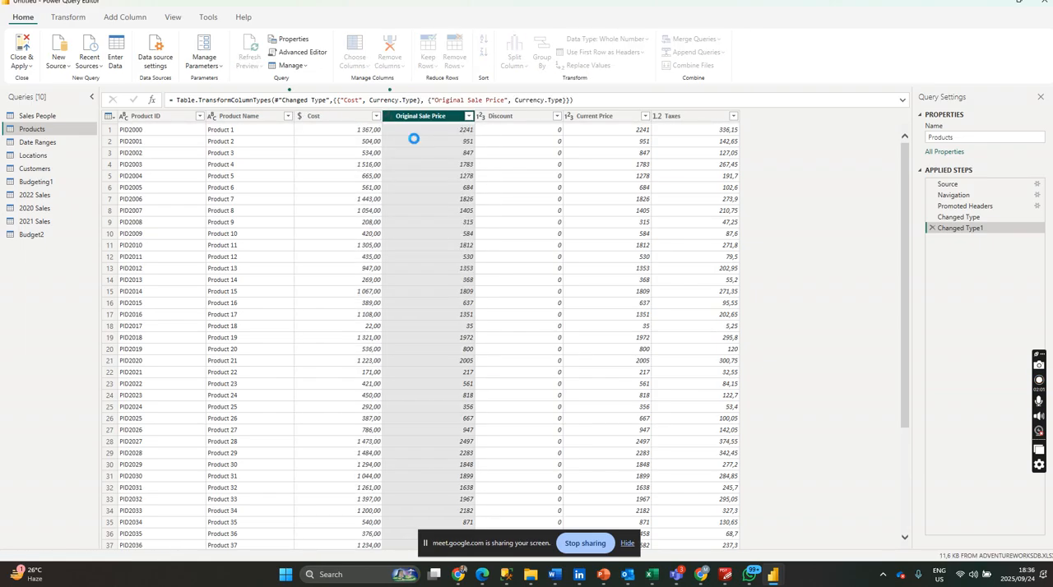
{"action": "left_click", "coordinate": [569, 117]}
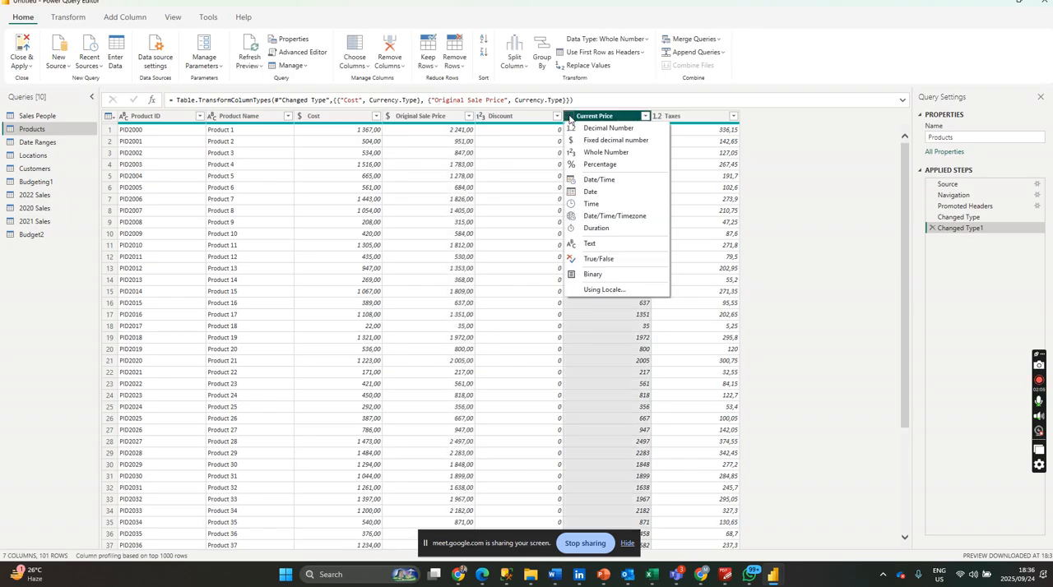
{"action": "left_click", "coordinate": [587, 145]}
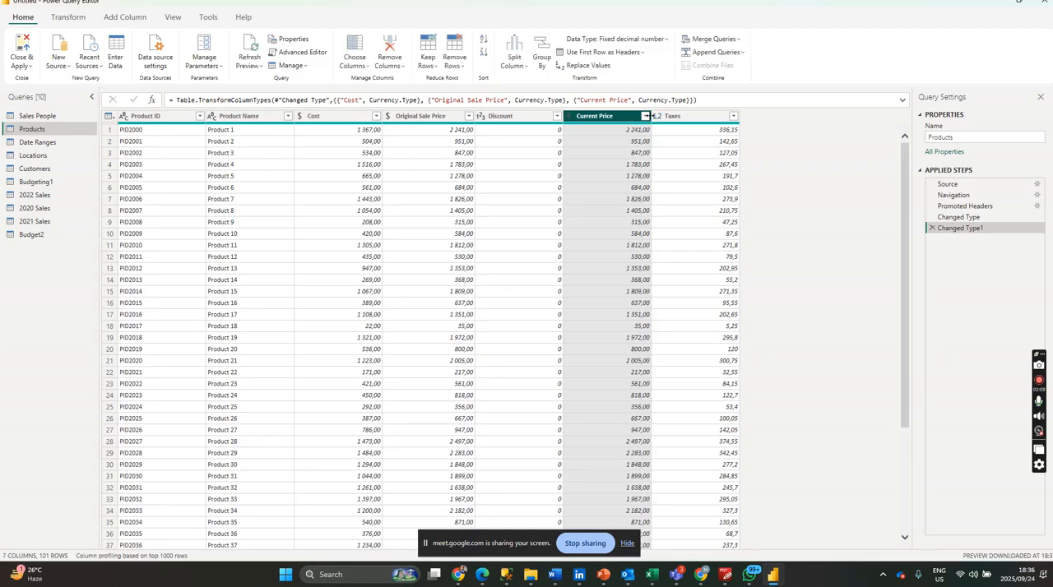
{"action": "left_click", "coordinate": [571, 118]}
{"action": "left_click", "coordinate": [589, 140]}
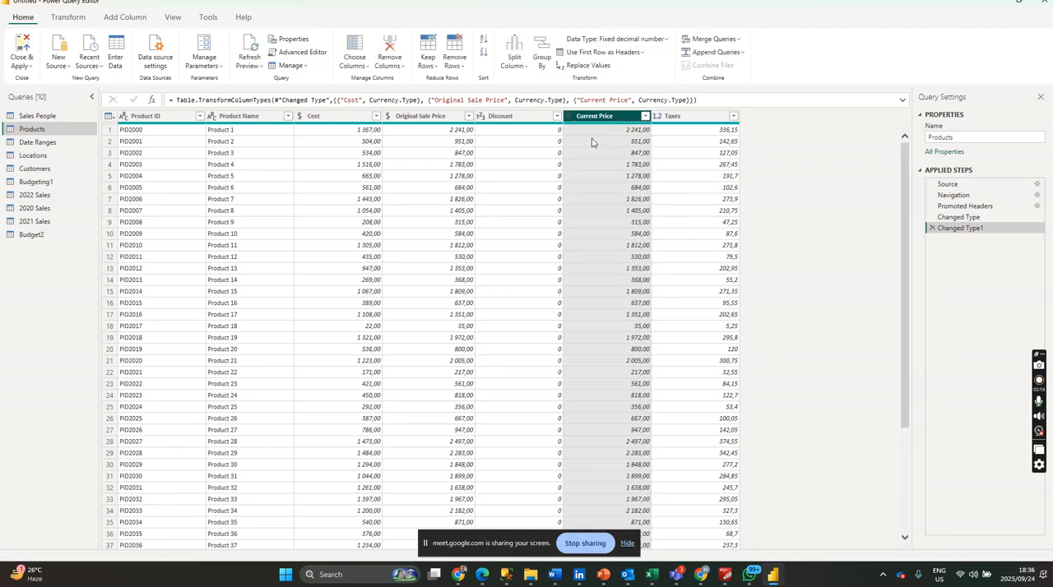
{"action": "left_click", "coordinate": [656, 117]}
{"action": "left_click", "coordinate": [670, 146]}
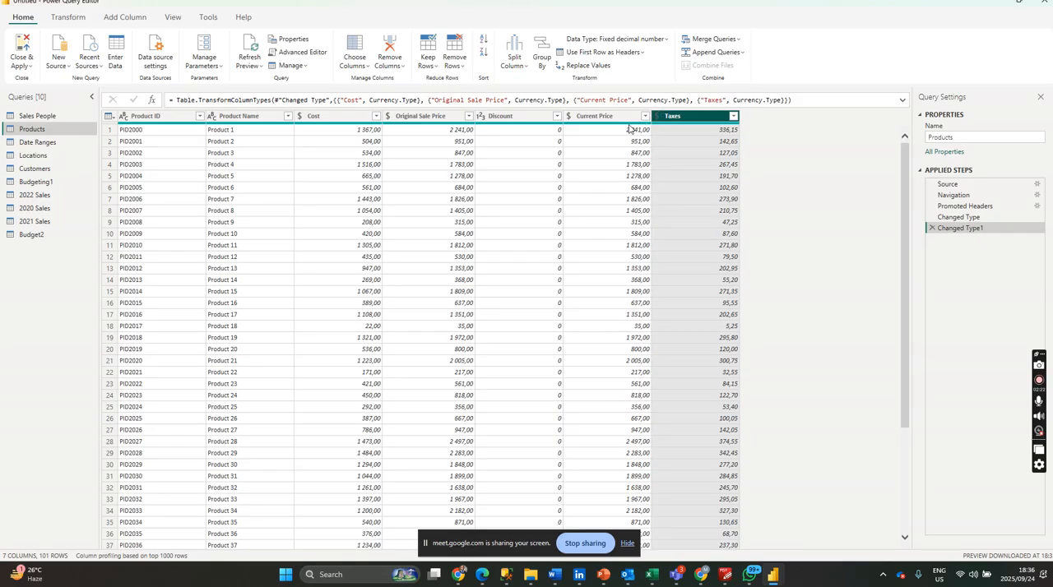
Remove the Discount column from the Products query.
{"action": "left_click", "coordinate": [557, 116]}
{"action": "left_click", "coordinate": [557, 116]}
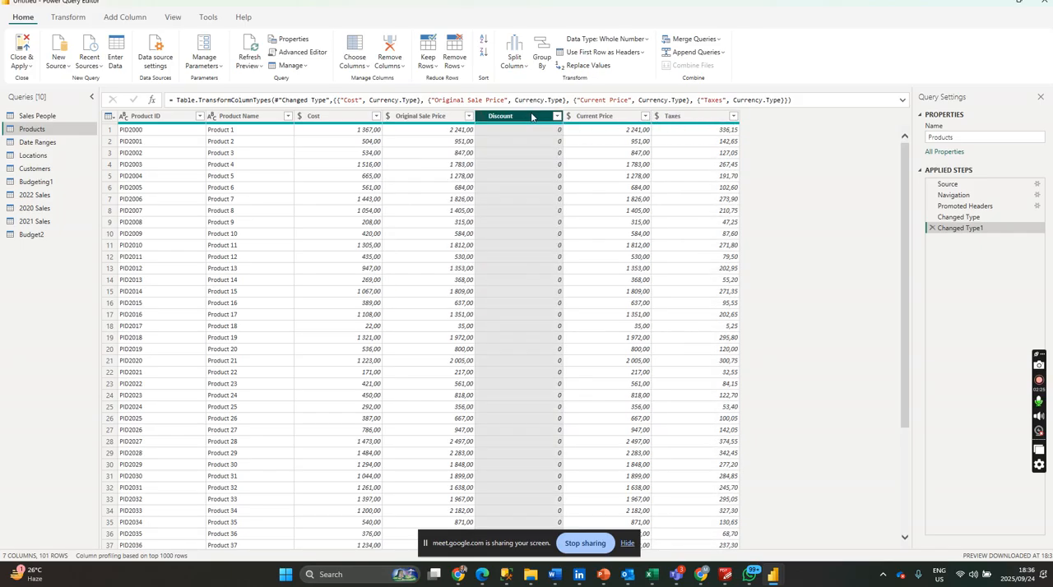
{"action": "right_click", "coordinate": [527, 121]}
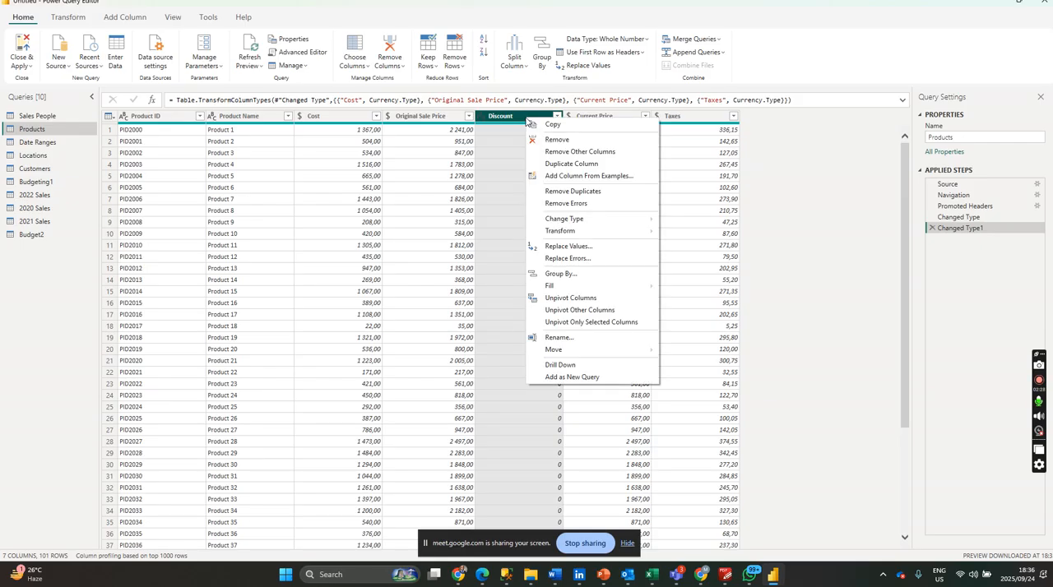
{"action": "left_click", "coordinate": [557, 139]}
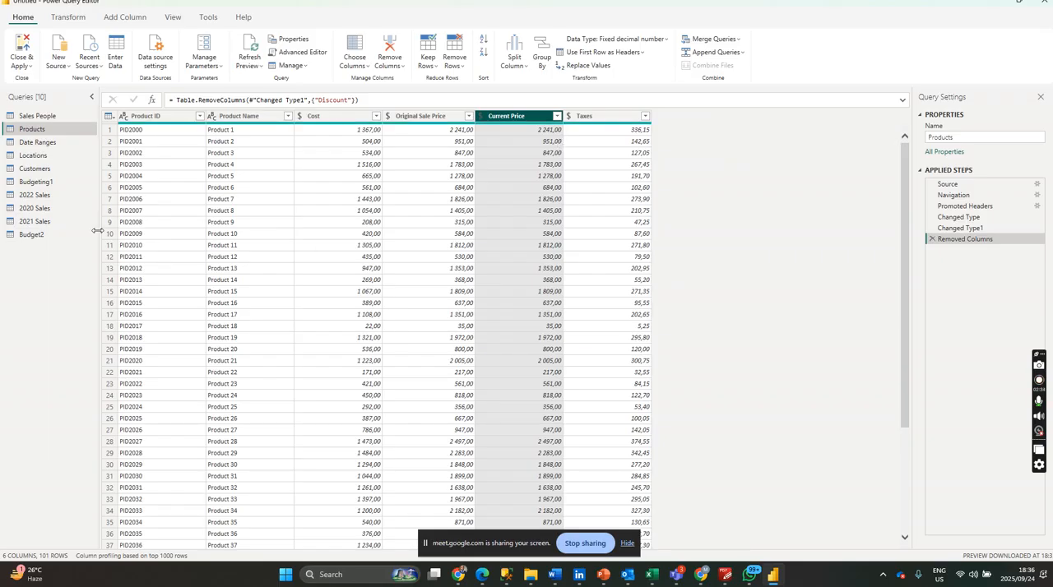
Open the Locations query, hide the screen-sharing notice and look across the table's columns.
{"action": "left_click", "coordinate": [61, 156]}
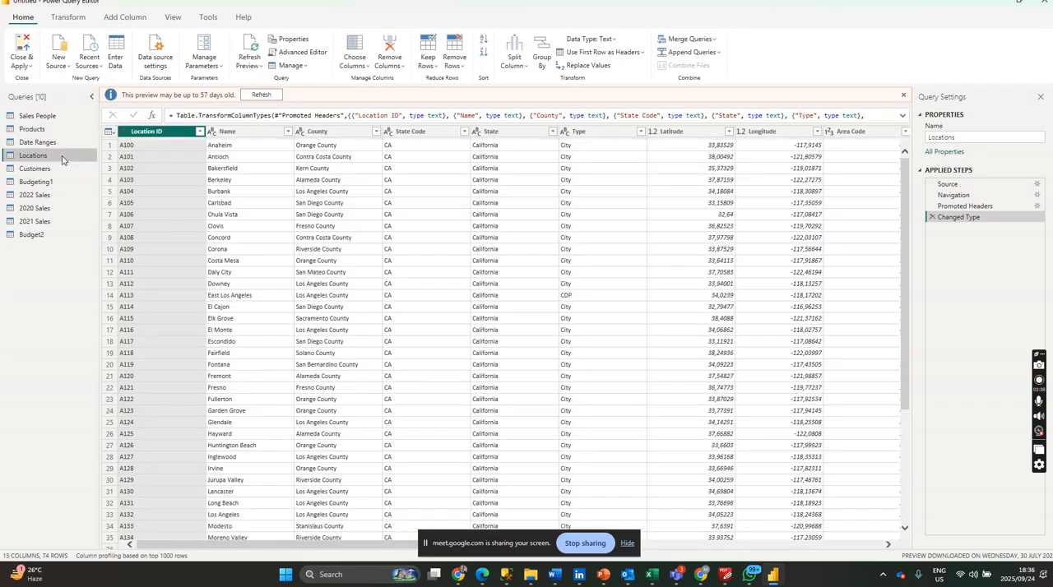
{"action": "left_click", "coordinate": [626, 543]}
{"action": "scroll", "coordinate": [594, 545], "scroll_direction": "right", "scroll_amount": 2}
{"action": "left_click_drag", "start_coordinate": [594, 545], "coordinate": [451, 549]}
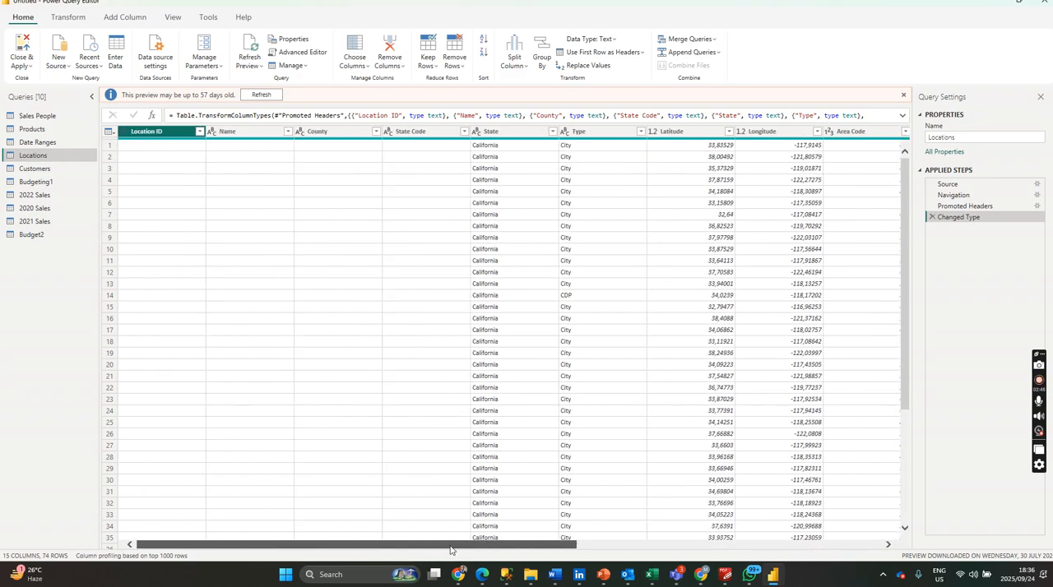
Use the first row as headers in the Customers query.
{"action": "left_click", "coordinate": [62, 169]}
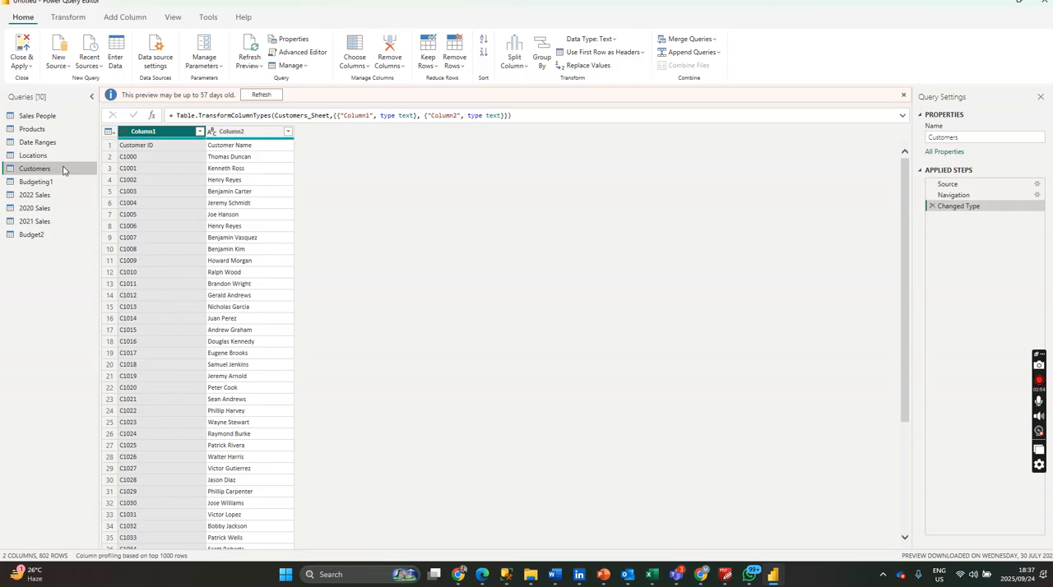
{"action": "left_click", "coordinate": [641, 55]}
{"action": "left_click", "coordinate": [627, 69]}
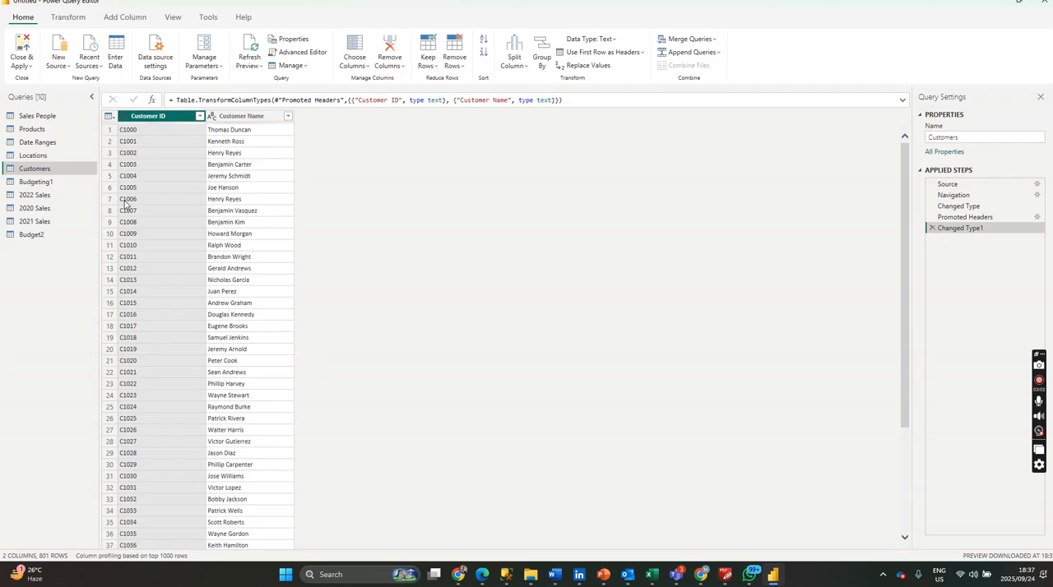
Convert the Revenue column of the Budgeting1 query to fixed decimal number as a new step.
{"action": "left_click", "coordinate": [55, 184]}
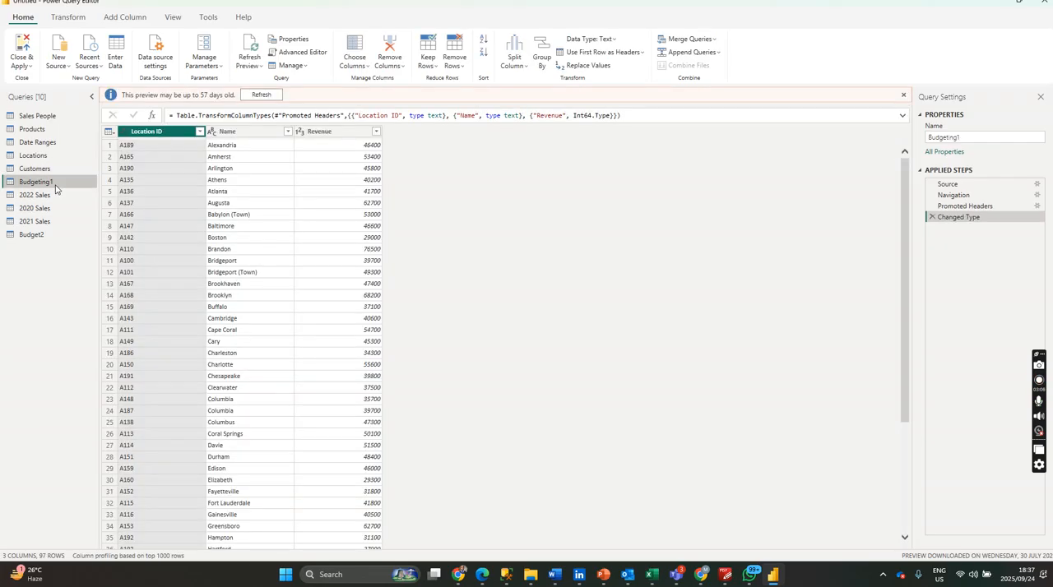
{"action": "left_click", "coordinate": [301, 138]}
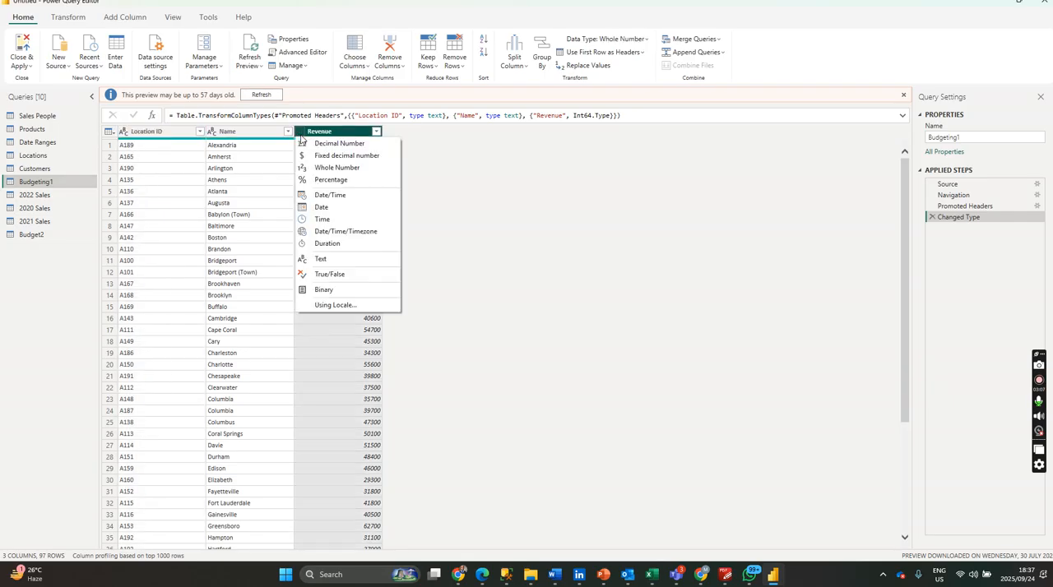
{"action": "left_click", "coordinate": [325, 166]}
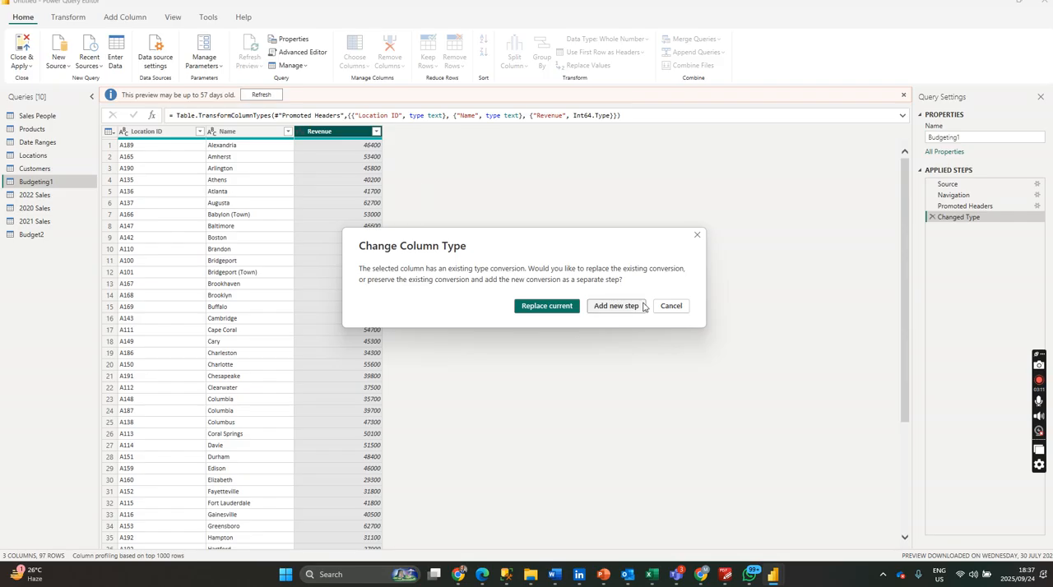
{"action": "left_click", "coordinate": [615, 306]}
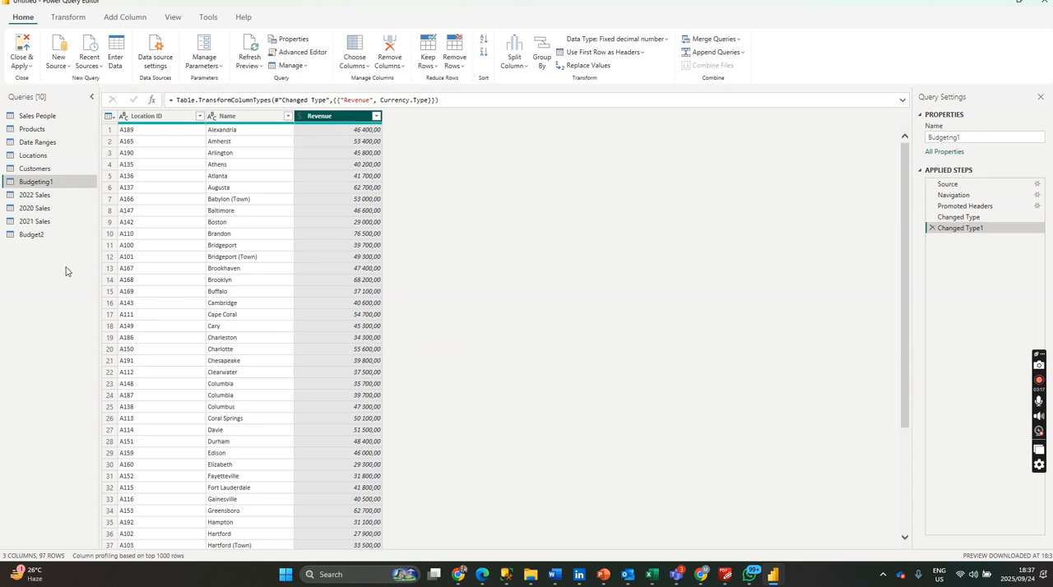
Look through the 2022 Sales, 2020 Sales and 2021 Sales queries to check their columns and data types.
{"action": "left_click", "coordinate": [45, 195]}
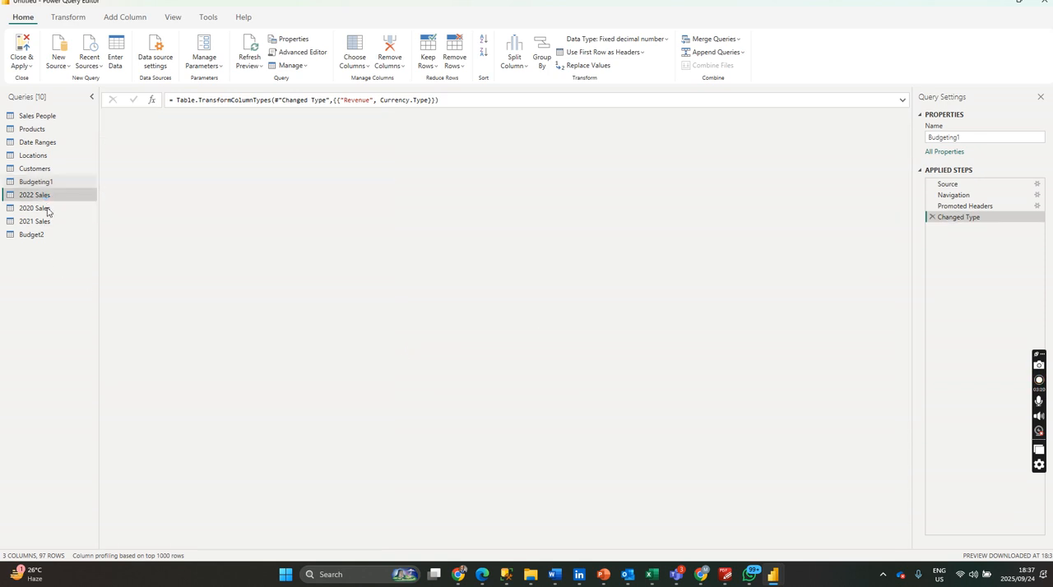
{"action": "left_click", "coordinate": [42, 209]}
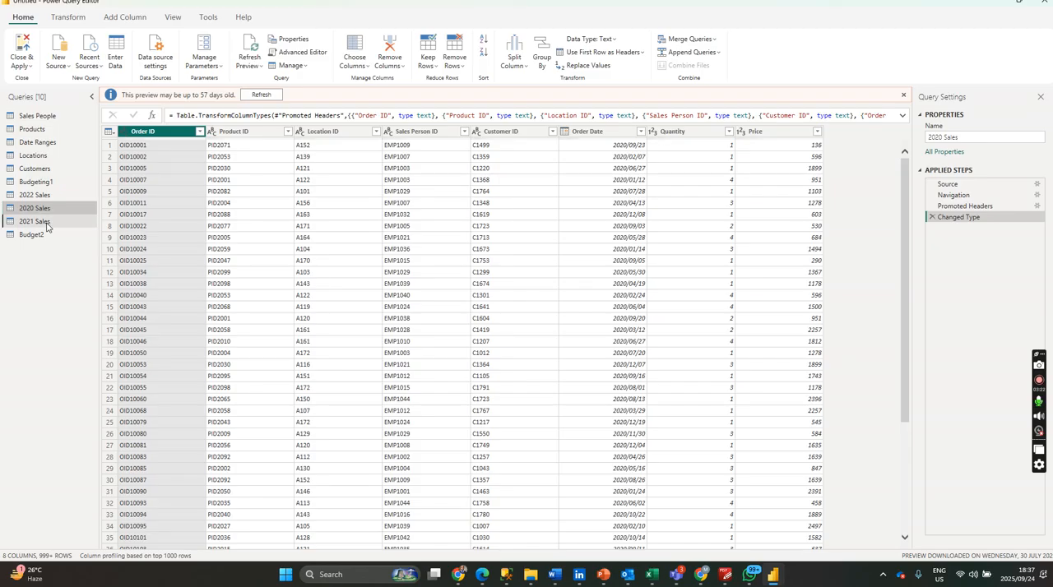
{"action": "left_click", "coordinate": [46, 222]}
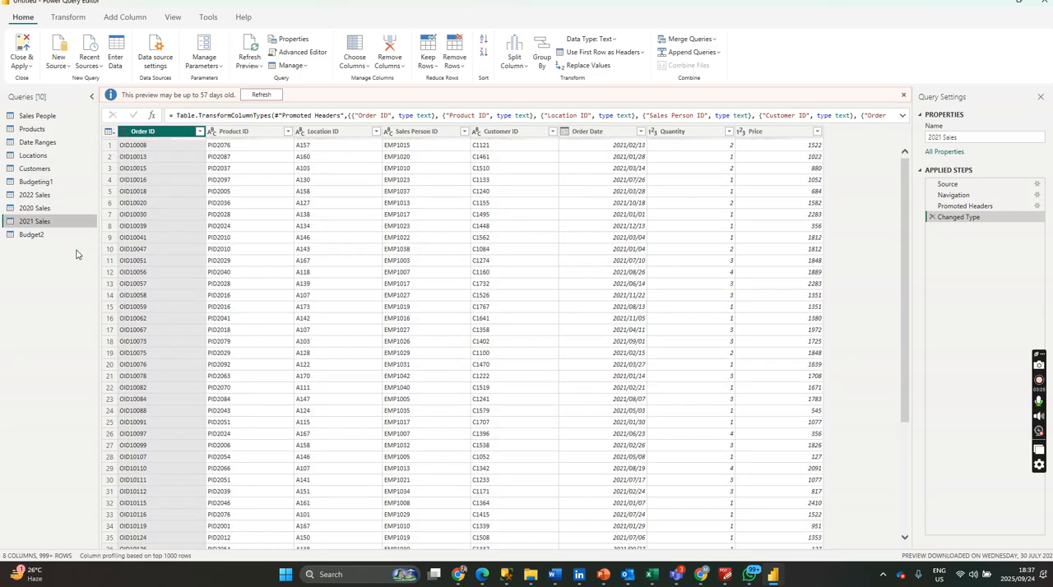
Convert the Monthly Allocation2 column of the Budget2 query to percentage as a new step.
{"action": "left_click", "coordinate": [46, 236]}
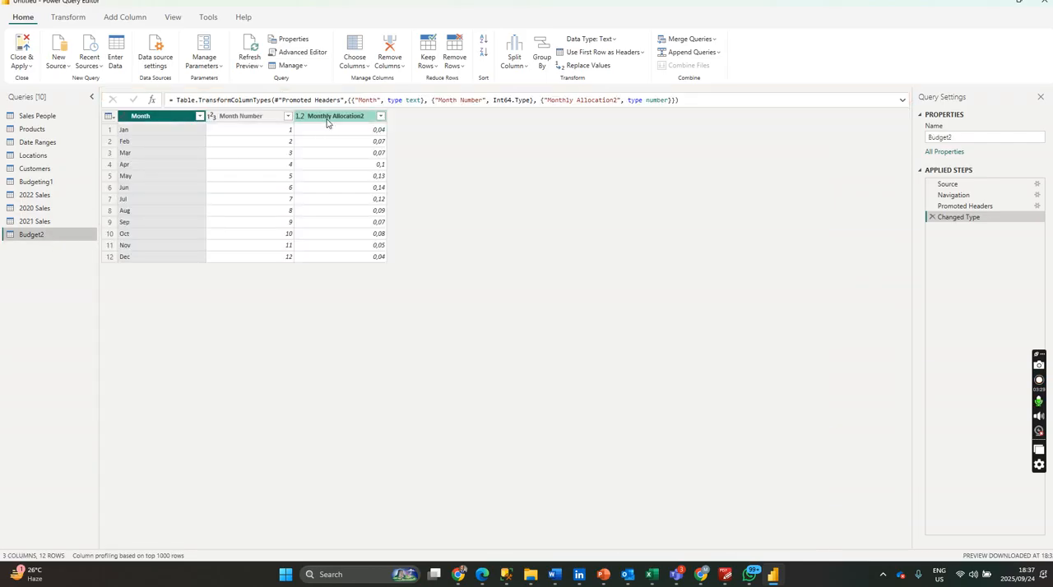
{"action": "left_click", "coordinate": [300, 117]}
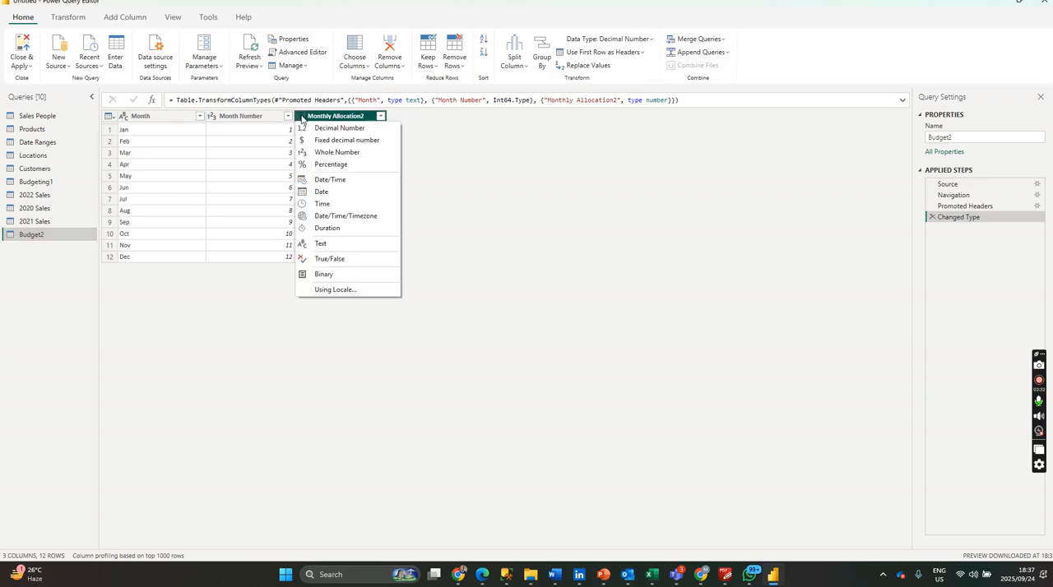
{"action": "left_click", "coordinate": [330, 164]}
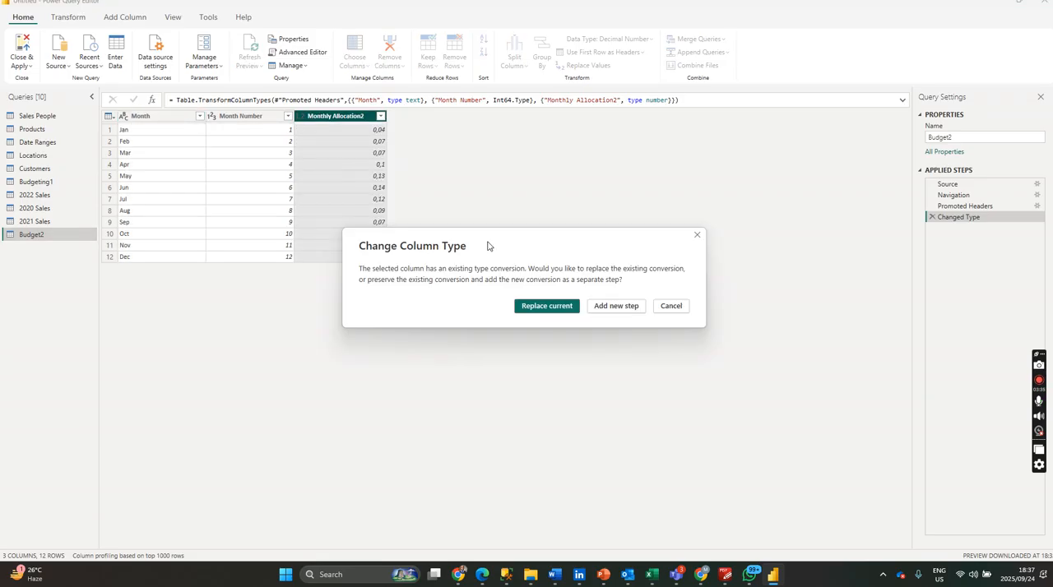
{"action": "left_click", "coordinate": [628, 306]}
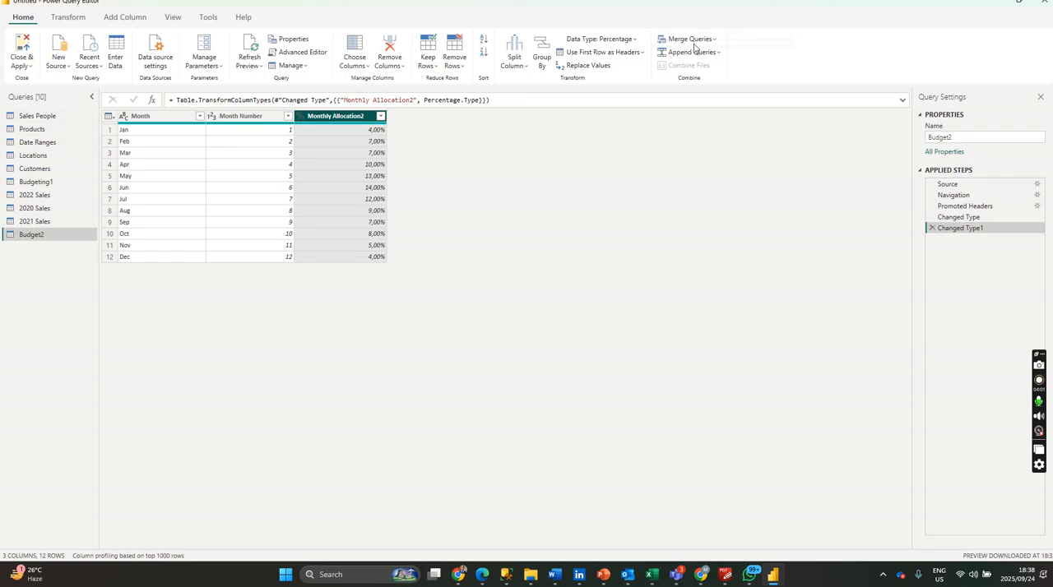
Select the 2022, 2020 and 2021 Sales queries and start appending them as a new query with three or more tables.
{"action": "left_click", "coordinate": [75, 20]}
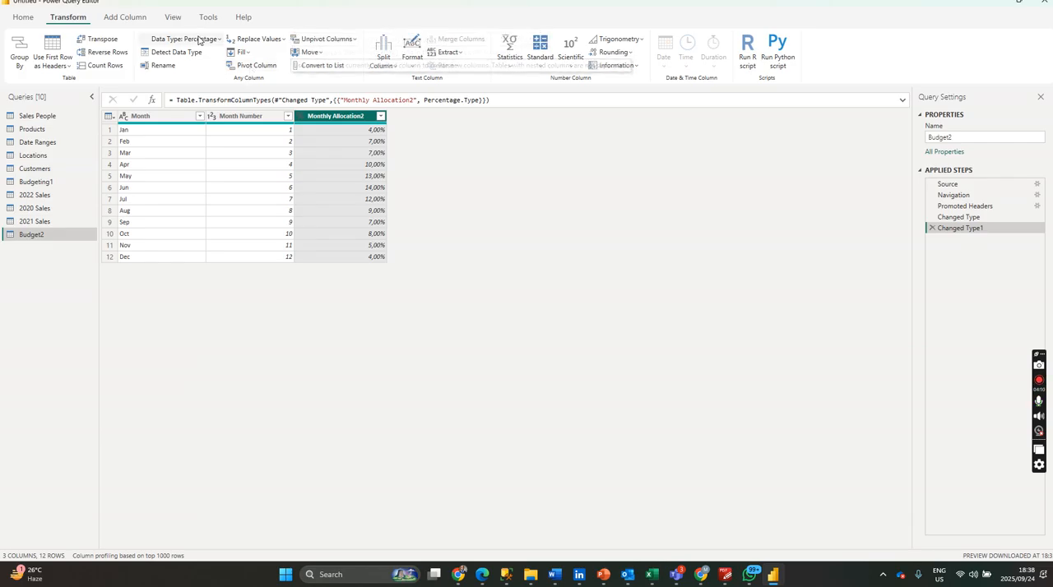
{"action": "left_click", "coordinate": [41, 195]}
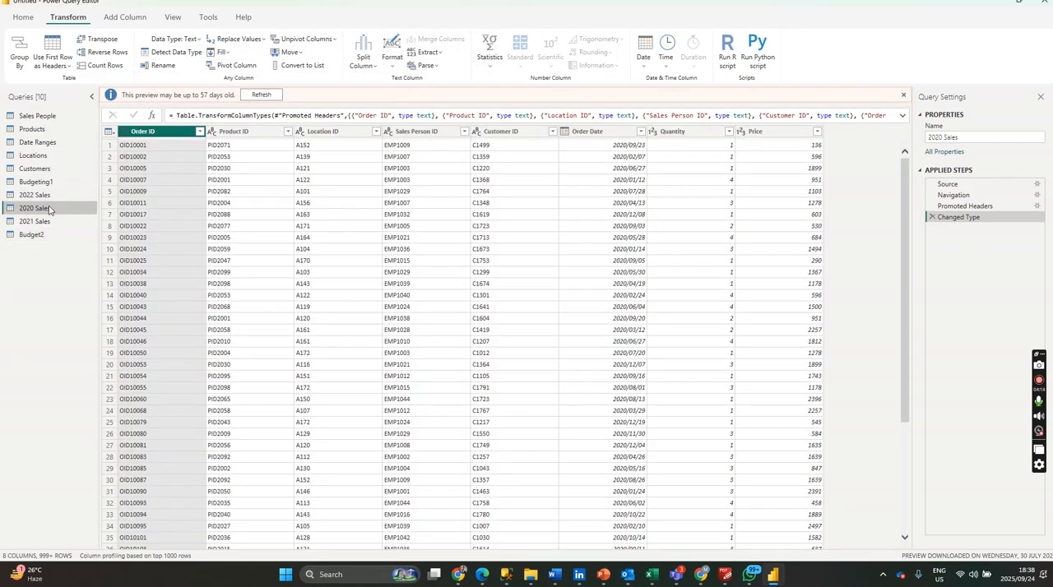
{"action": "left_click", "coordinate": [53, 210]}
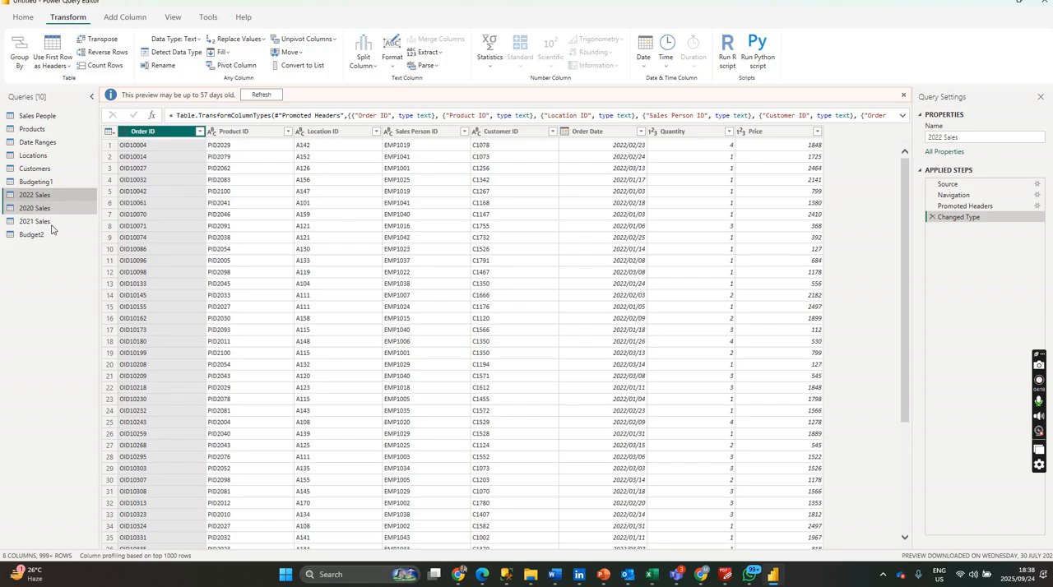
{"action": "left_click", "coordinate": [51, 225]}
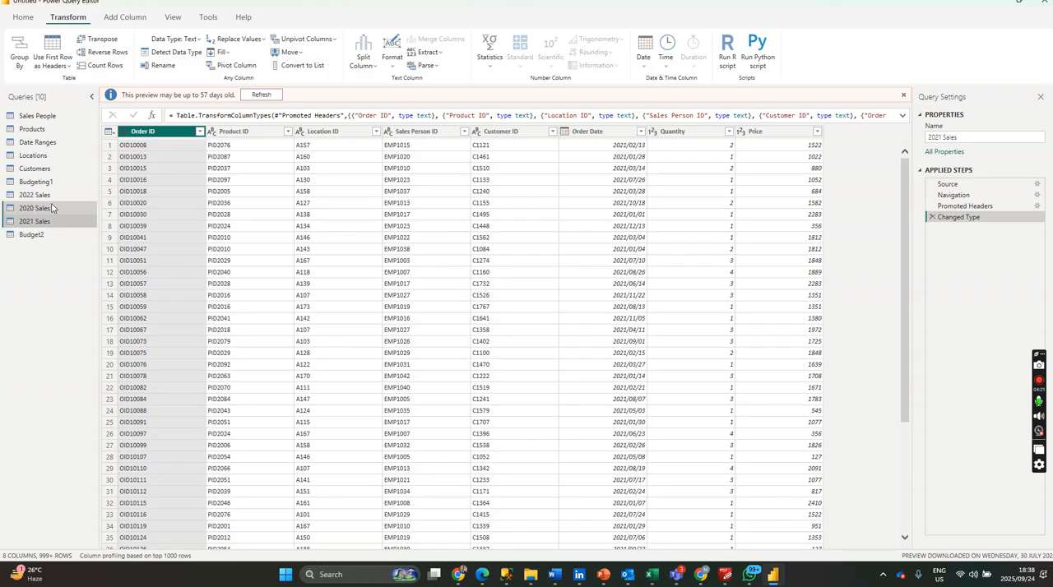
{"action": "left_click", "coordinate": [50, 196]}
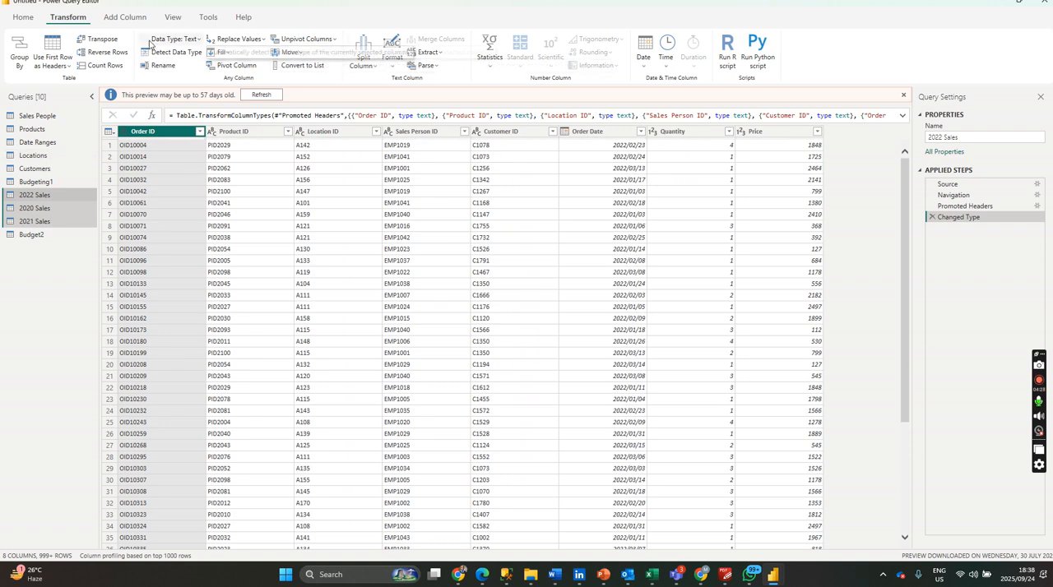
{"action": "left_click", "coordinate": [27, 22]}
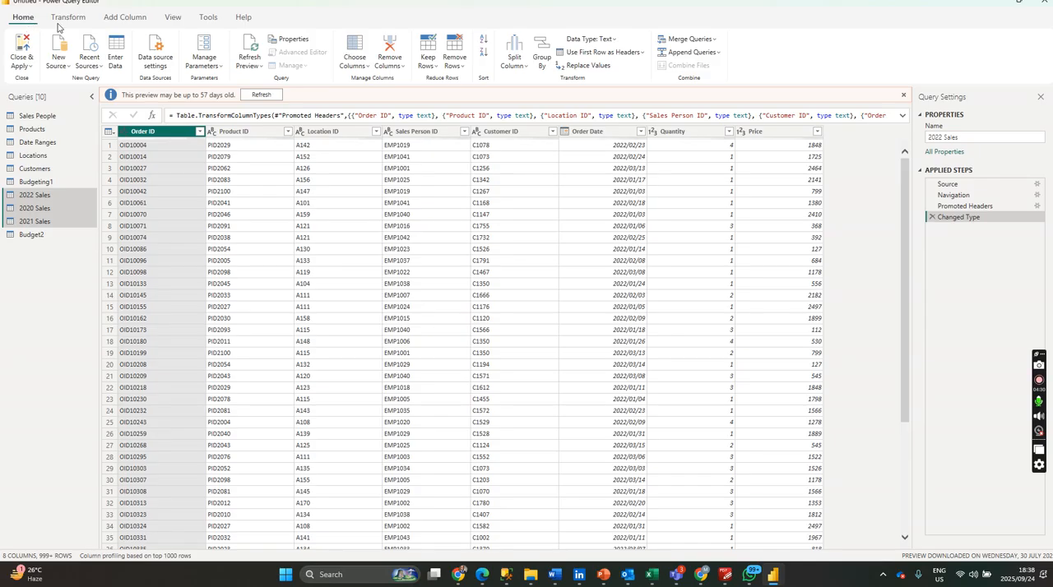
{"action": "left_click", "coordinate": [714, 52]}
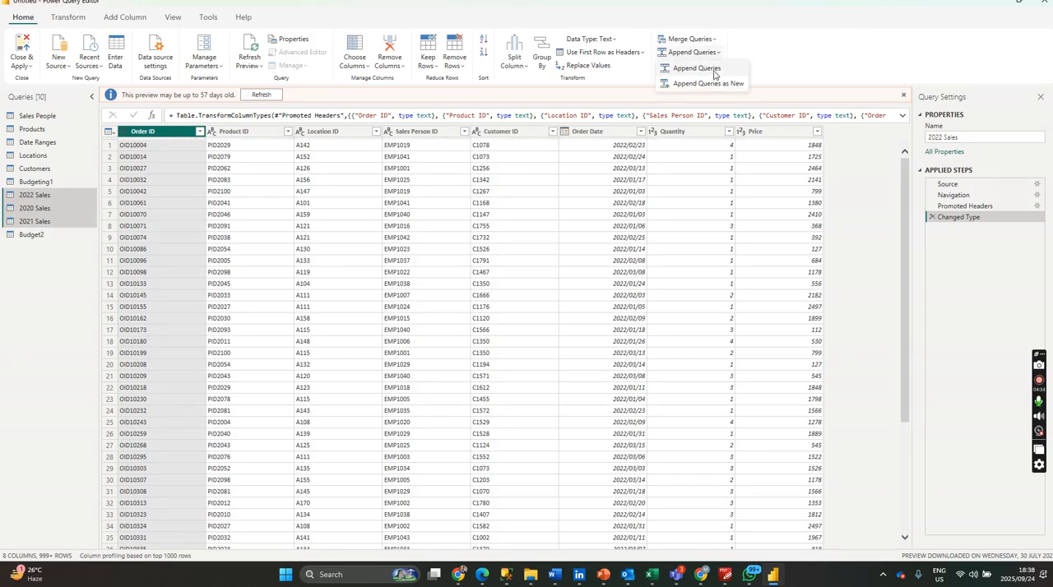
{"action": "left_click", "coordinate": [711, 83]}
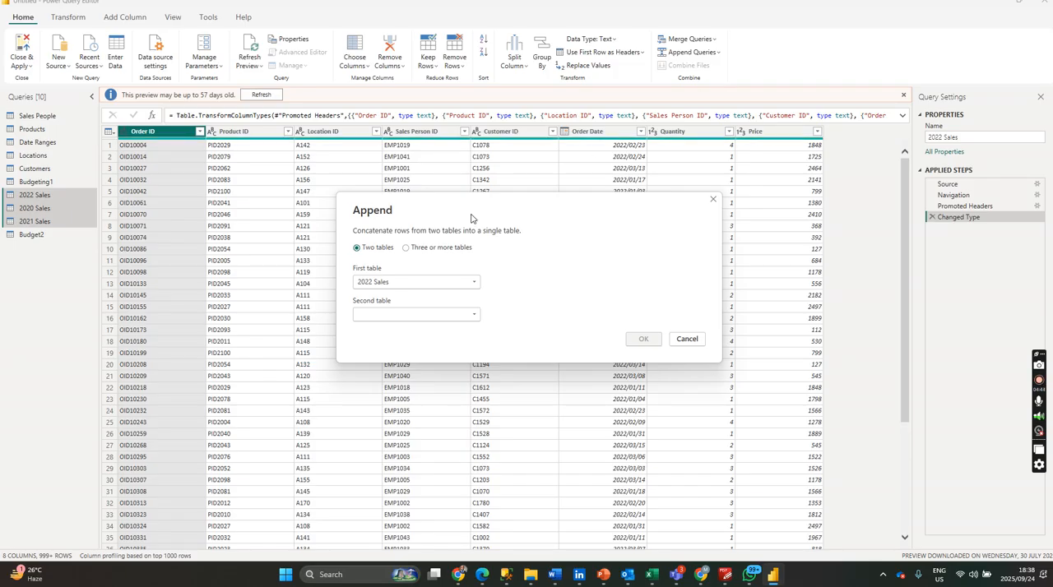
{"action": "left_click", "coordinate": [406, 250]}
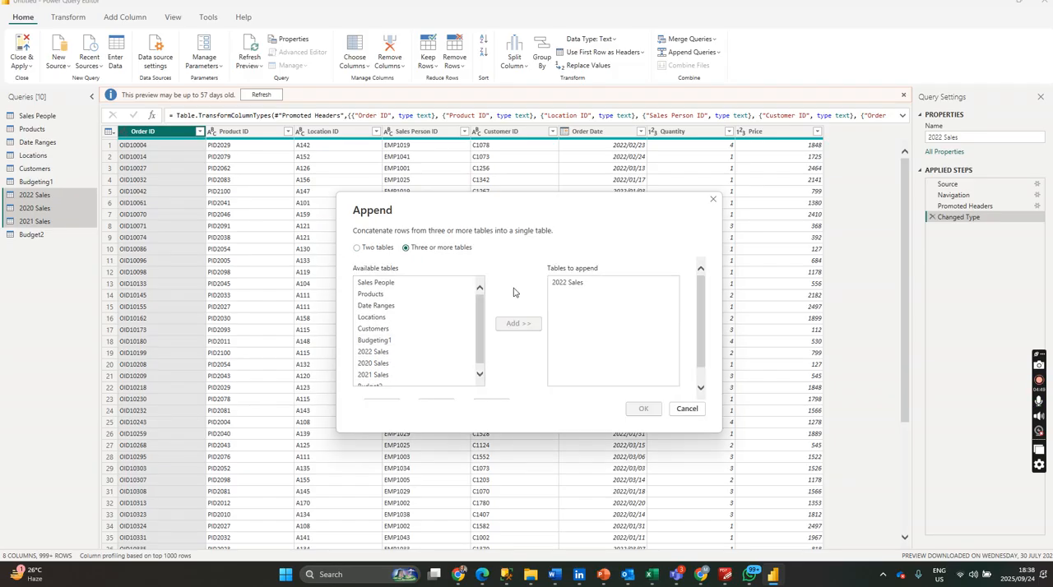
Remove 2022 Sales from the tables to append.
{"action": "left_click", "coordinate": [562, 284]}
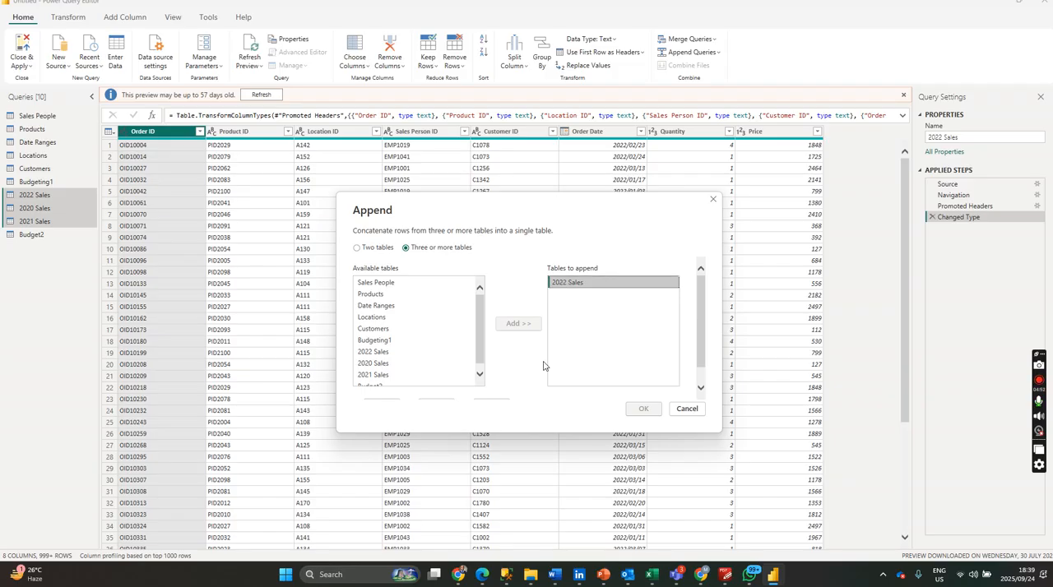
{"action": "scroll", "coordinate": [495, 301], "scroll_direction": "down", "scroll_amount": 1}
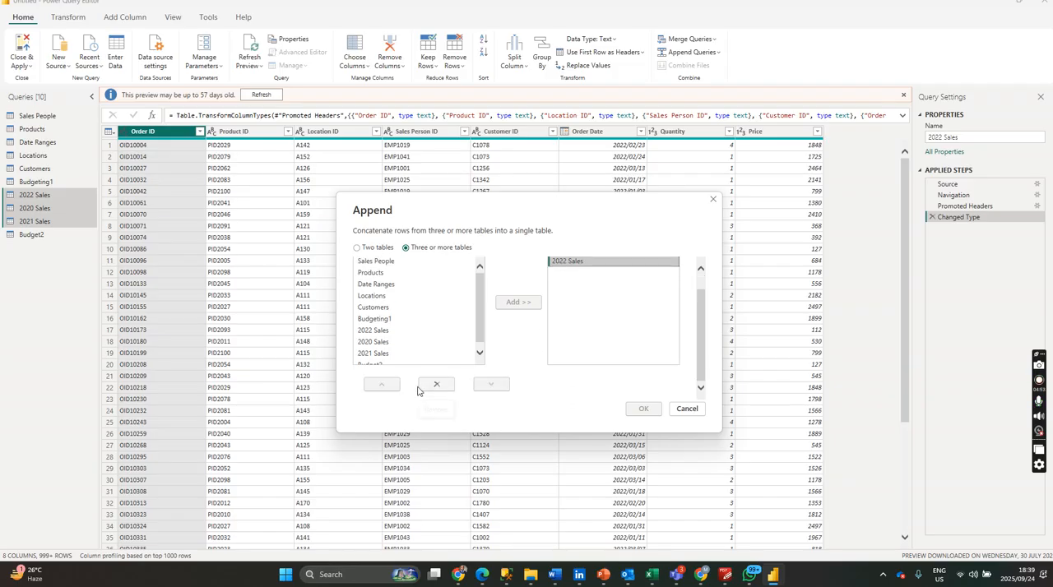
{"action": "left_click", "coordinate": [436, 386]}
{"action": "scroll", "coordinate": [465, 378], "scroll_direction": "up", "scroll_amount": 1}
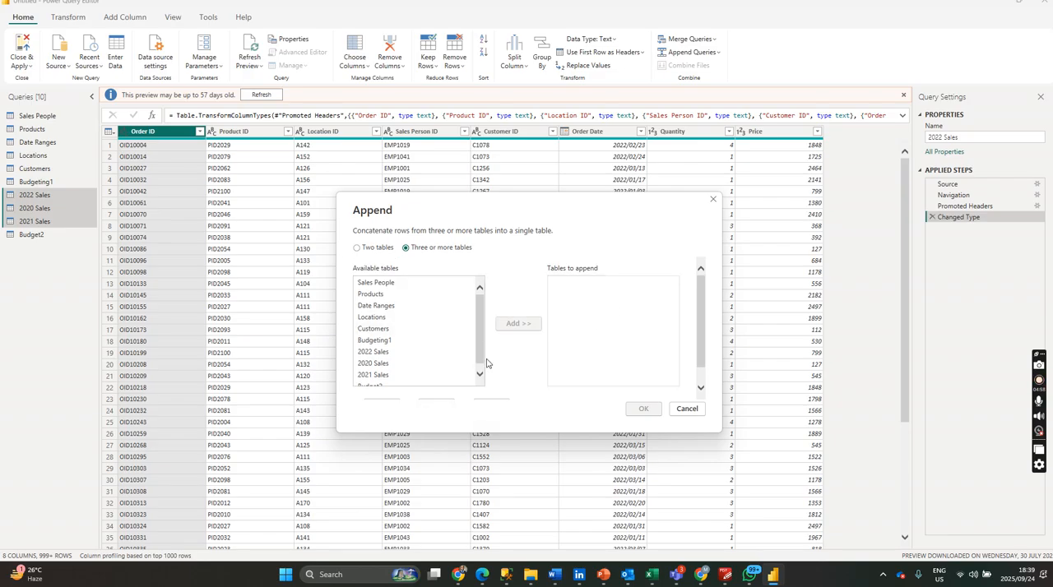
{"action": "scroll", "coordinate": [479, 372], "scroll_direction": "down", "scroll_amount": 1}
{"action": "scroll", "coordinate": [567, 304], "scroll_direction": "up", "scroll_amount": 1}
{"action": "scroll", "coordinate": [449, 352], "scroll_direction": "down", "scroll_amount": 2}
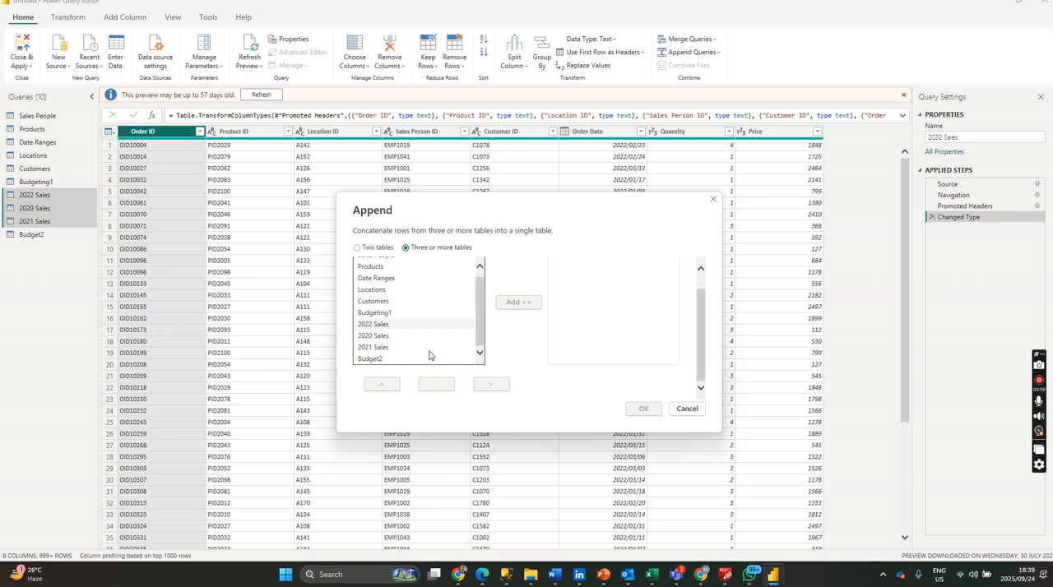
Add 2020 Sales, 2021 Sales and 2022 Sales, in that order, to the tables to append.
{"action": "left_click", "coordinate": [399, 337]}
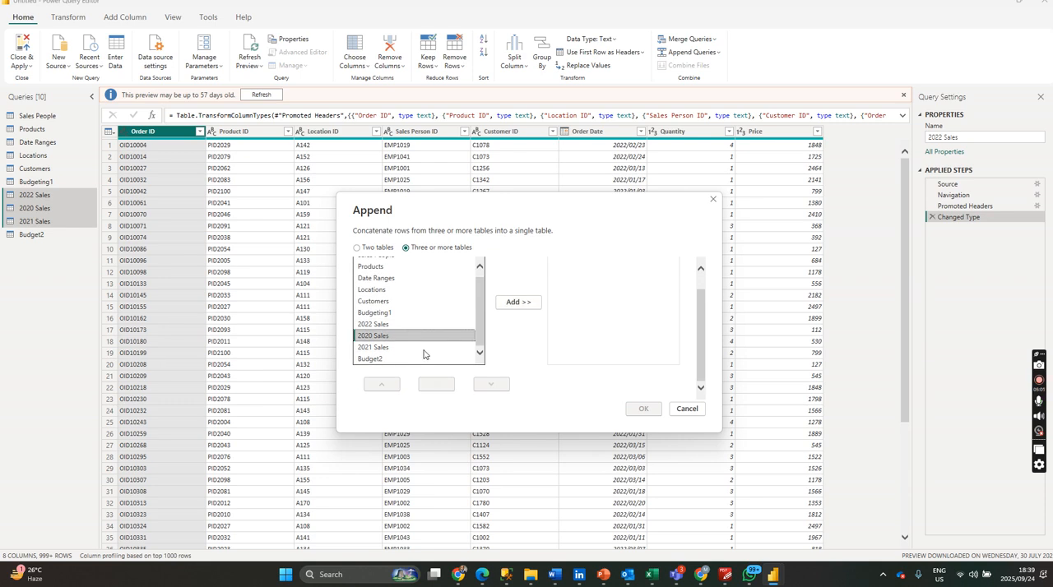
{"action": "left_click", "coordinate": [513, 302]}
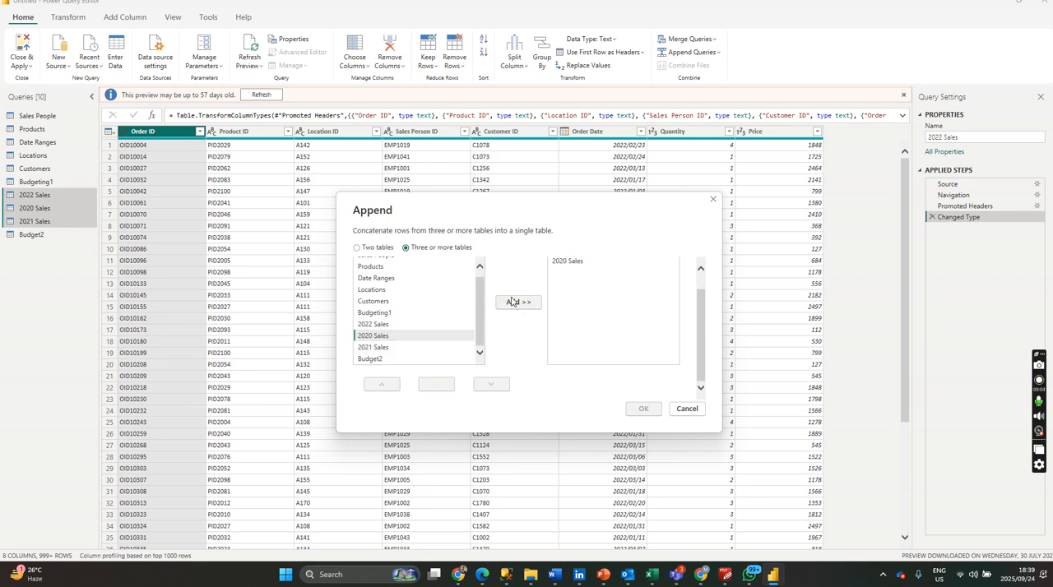
{"action": "left_click", "coordinate": [393, 348]}
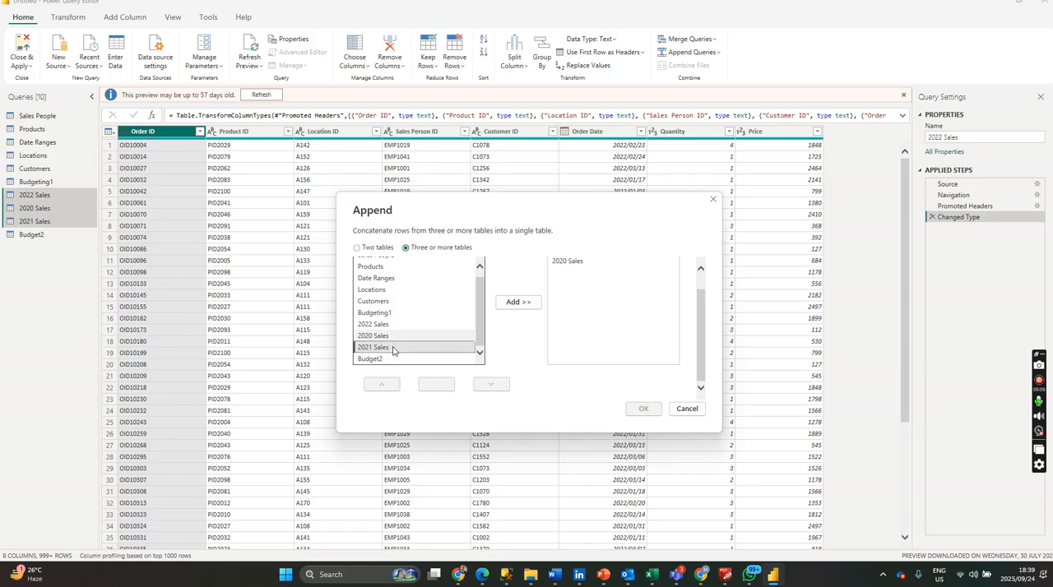
{"action": "left_click", "coordinate": [505, 304]}
{"action": "left_click", "coordinate": [390, 326]}
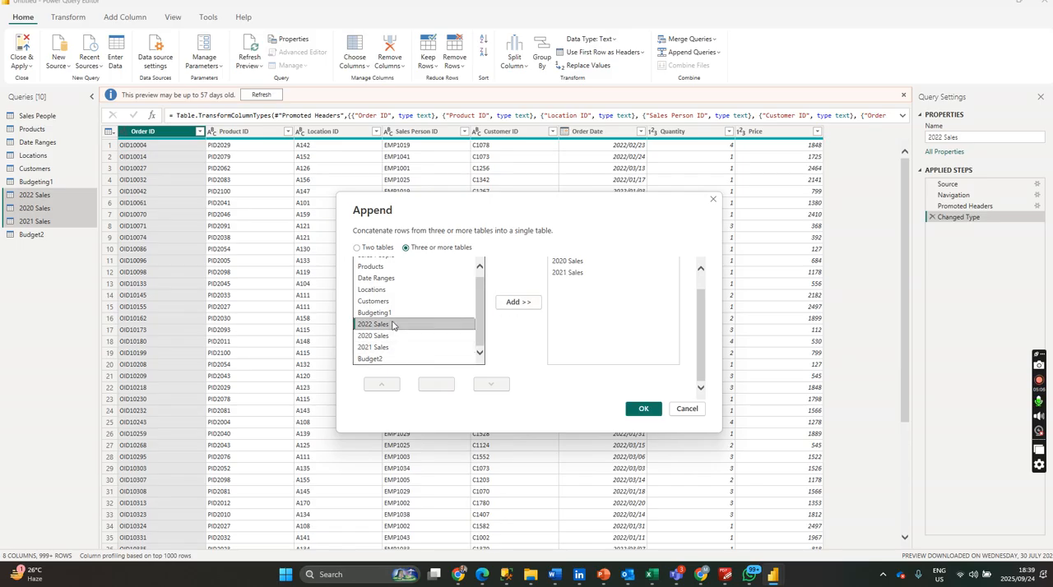
{"action": "left_click", "coordinate": [512, 302]}
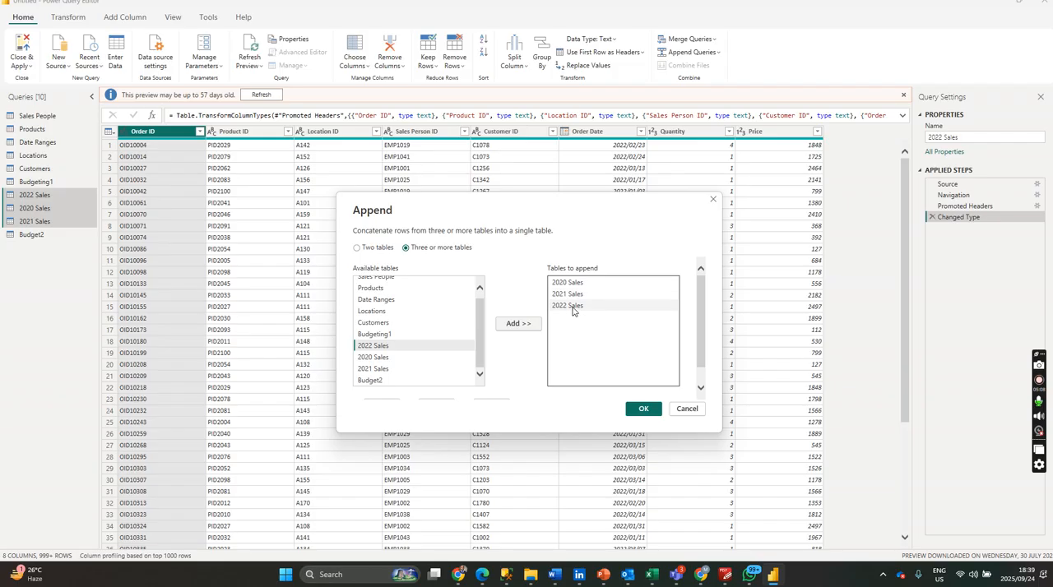
{"action": "left_click", "coordinate": [392, 380]}
{"action": "left_click", "coordinate": [518, 323]}
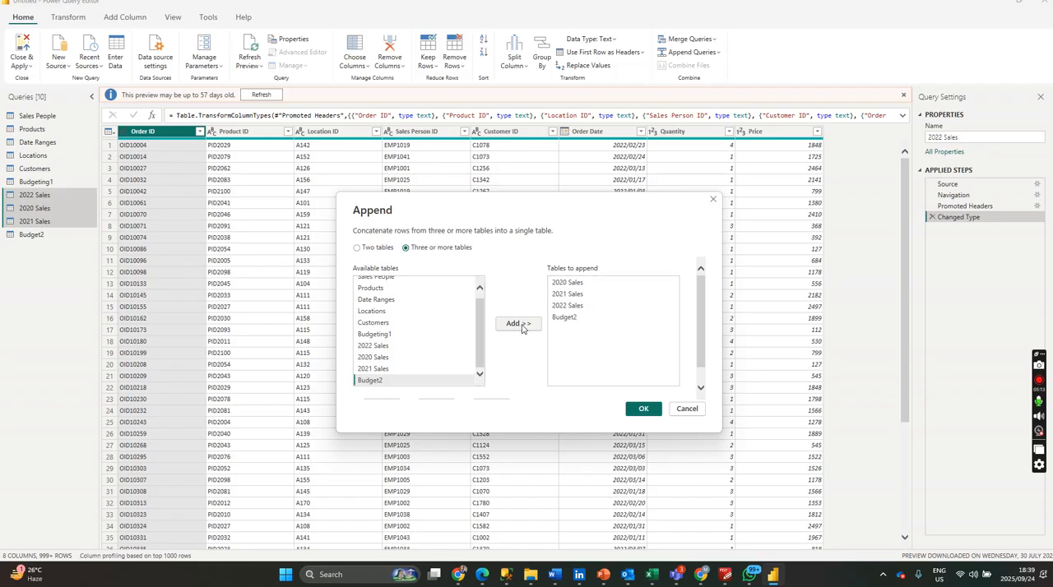
{"action": "left_click", "coordinate": [573, 319]}
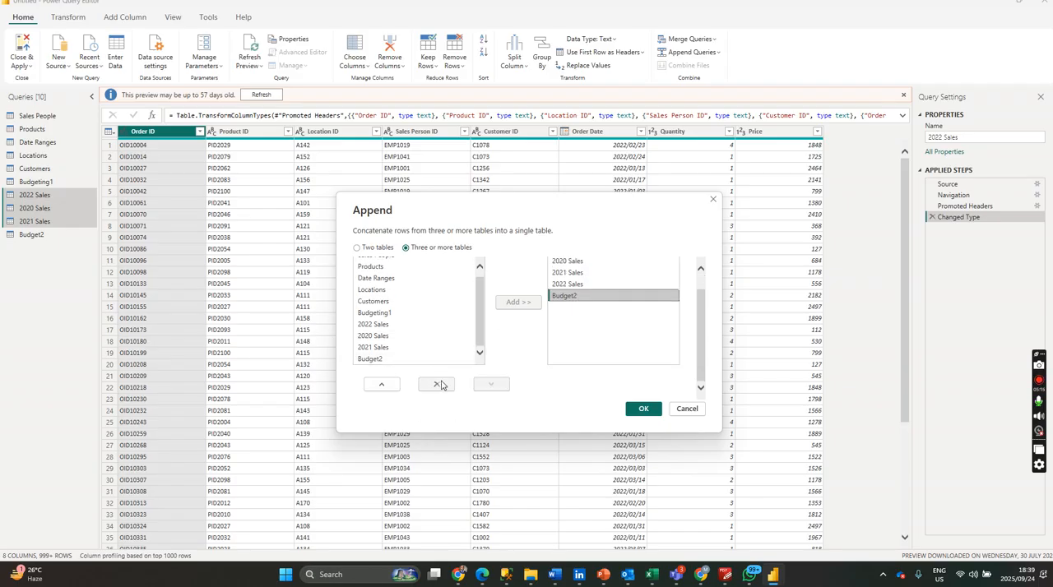
{"action": "left_click", "coordinate": [438, 387]}
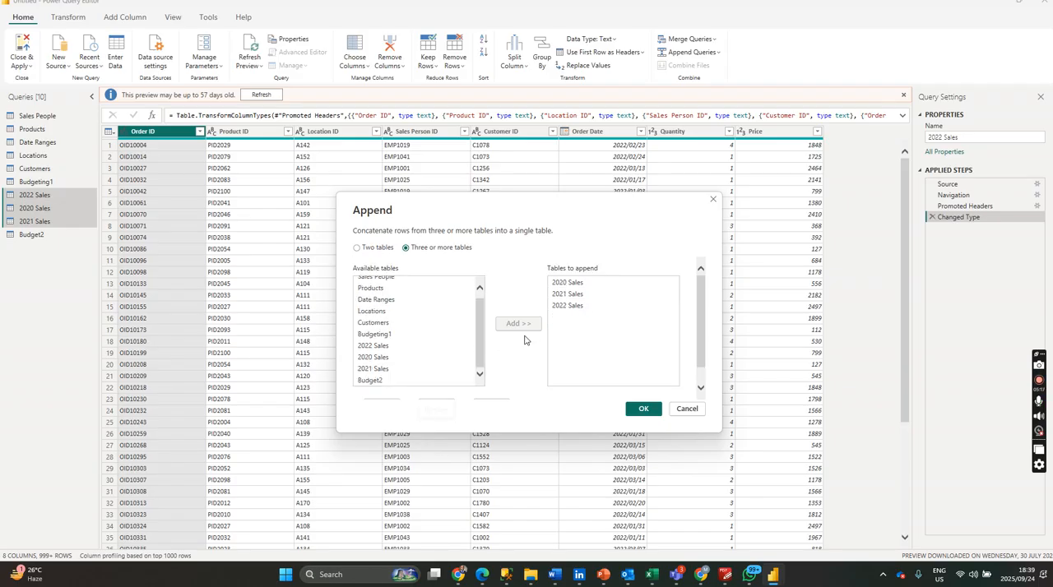
Confirm the append and rename the resulting query as Sales 2020-2022.
{"action": "left_click", "coordinate": [642, 409]}
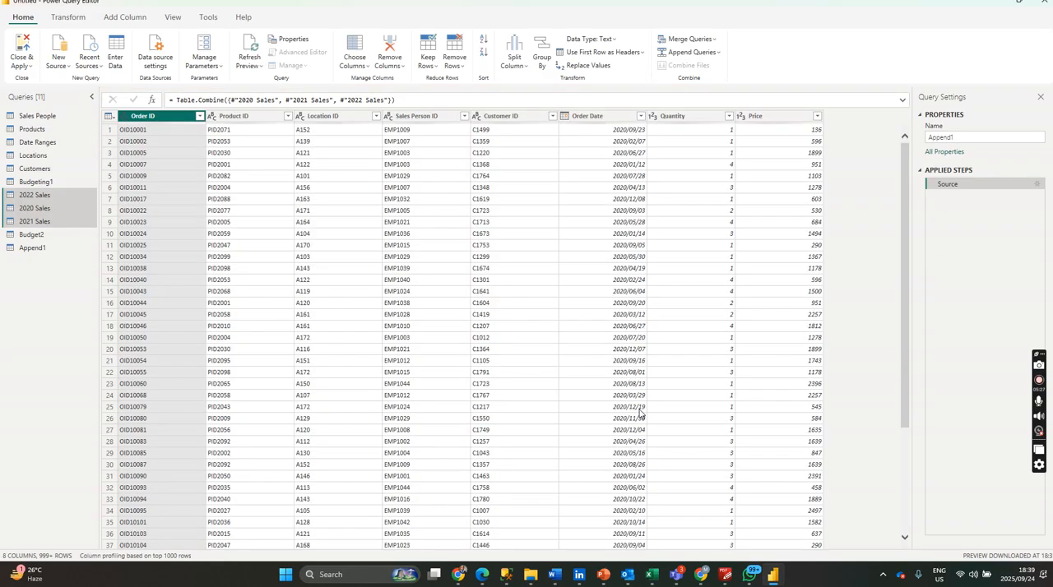
{"action": "double_click", "coordinate": [72, 247]}
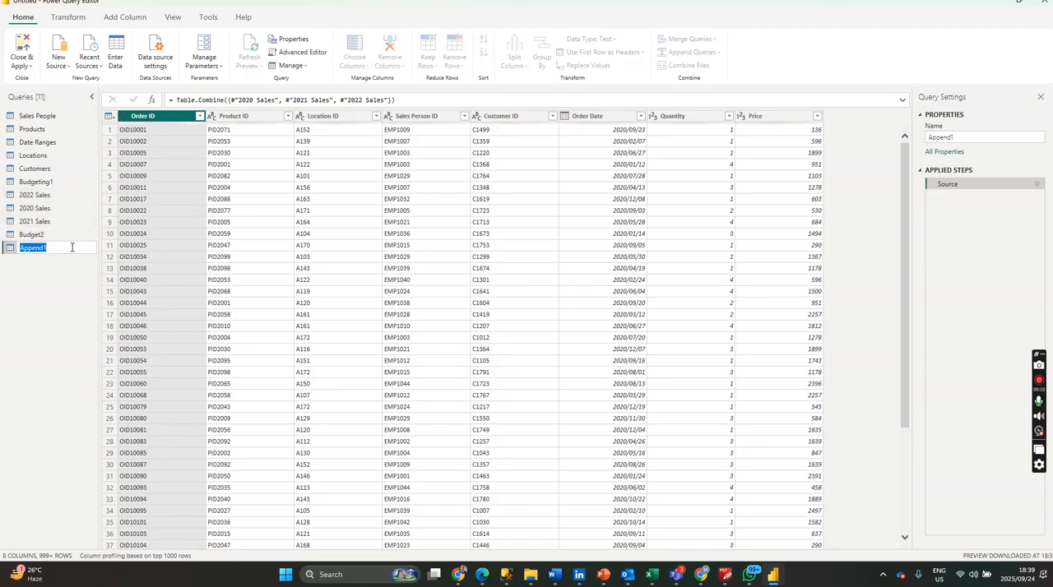
{"action": "type", "text": "Sales 2020-2022"}
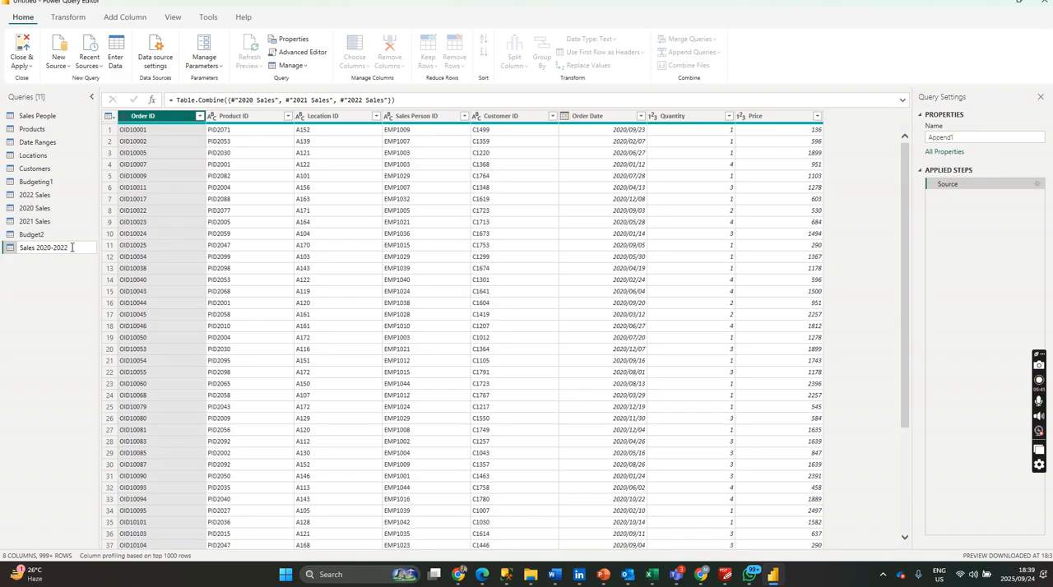
{"action": "key", "text": "Return"}
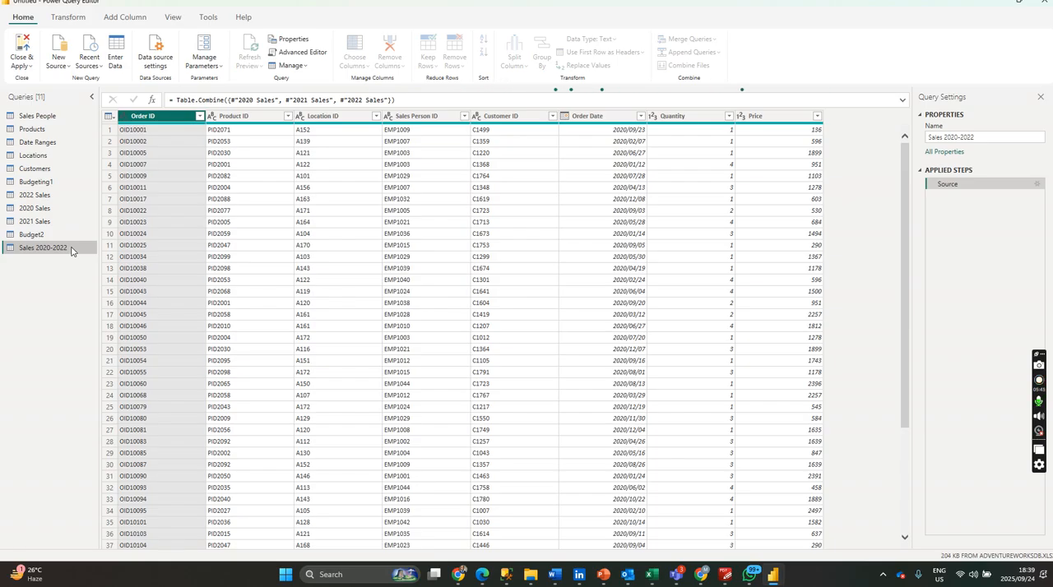
{"action": "right_click", "coordinate": [72, 250]}
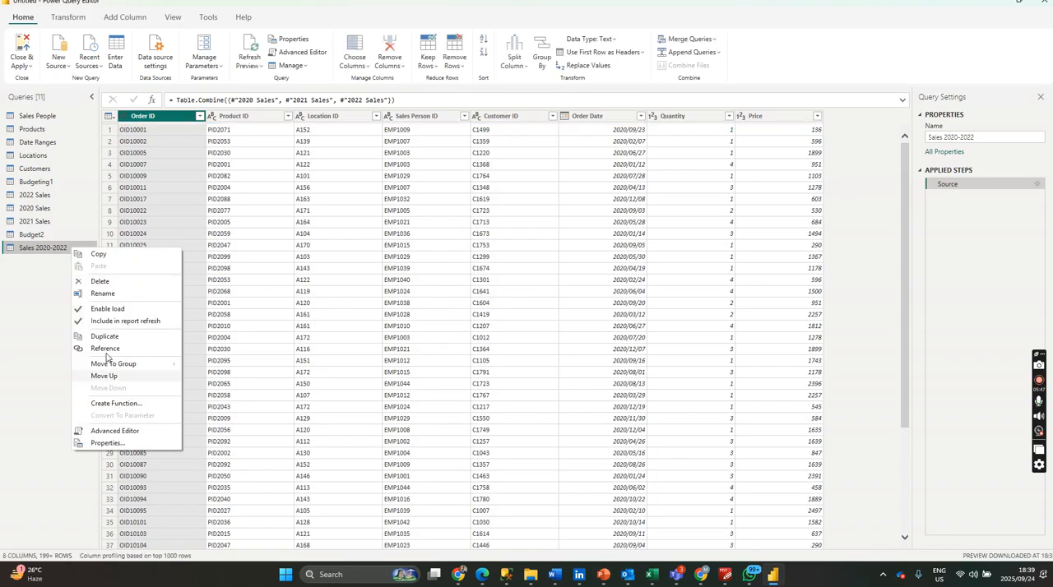
{"action": "left_click", "coordinate": [42, 247]}
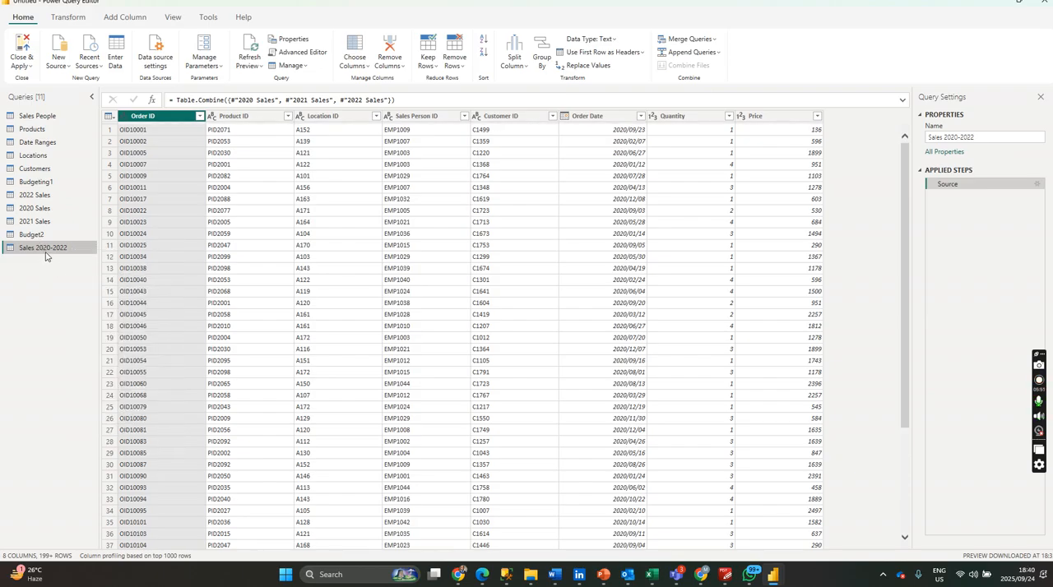
{"action": "double_click", "coordinate": [45, 251]}
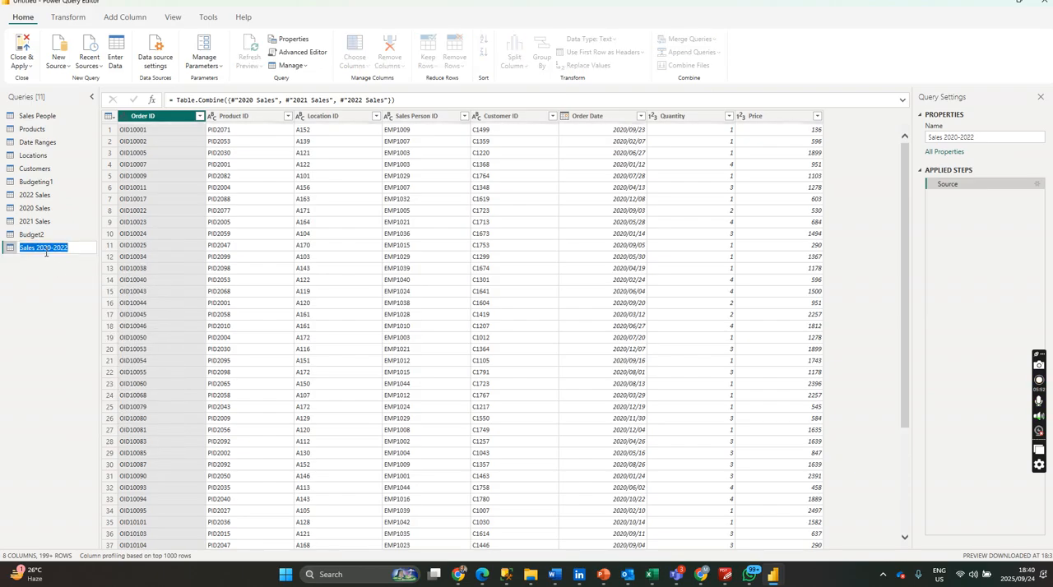
{"action": "double_click", "coordinate": [949, 137]}
{"action": "left_click", "coordinate": [950, 139]}
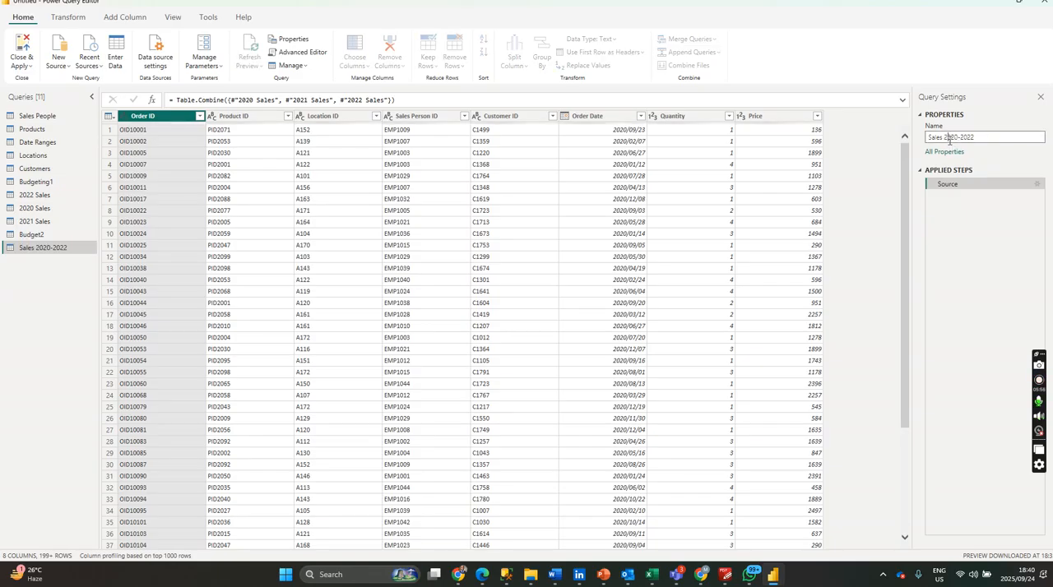
View the individual 2021 Sales and 2020 Sales queries that feed the appended query.
{"action": "left_click", "coordinate": [40, 201]}
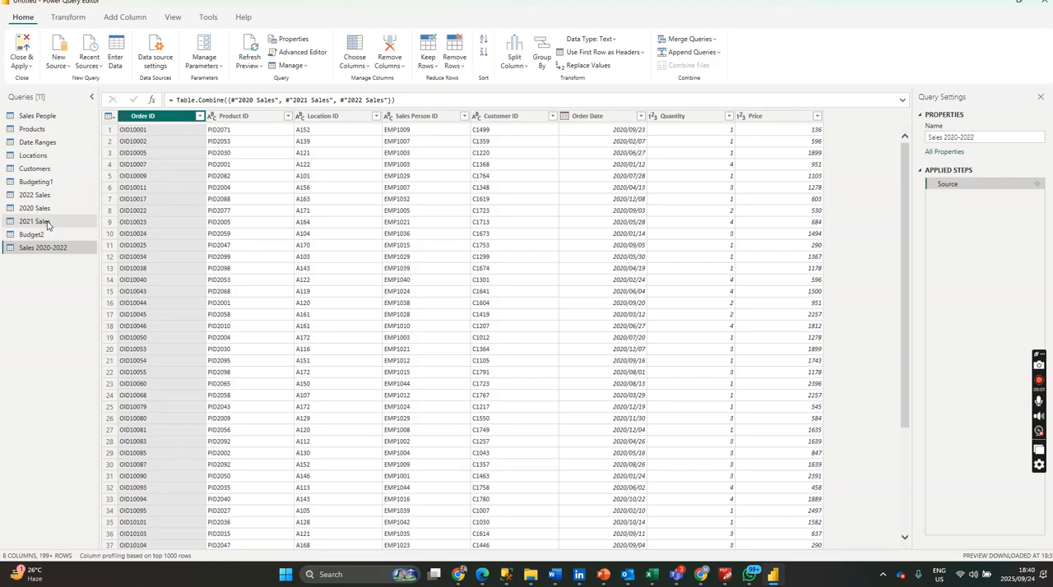
{"action": "left_click", "coordinate": [47, 224]}
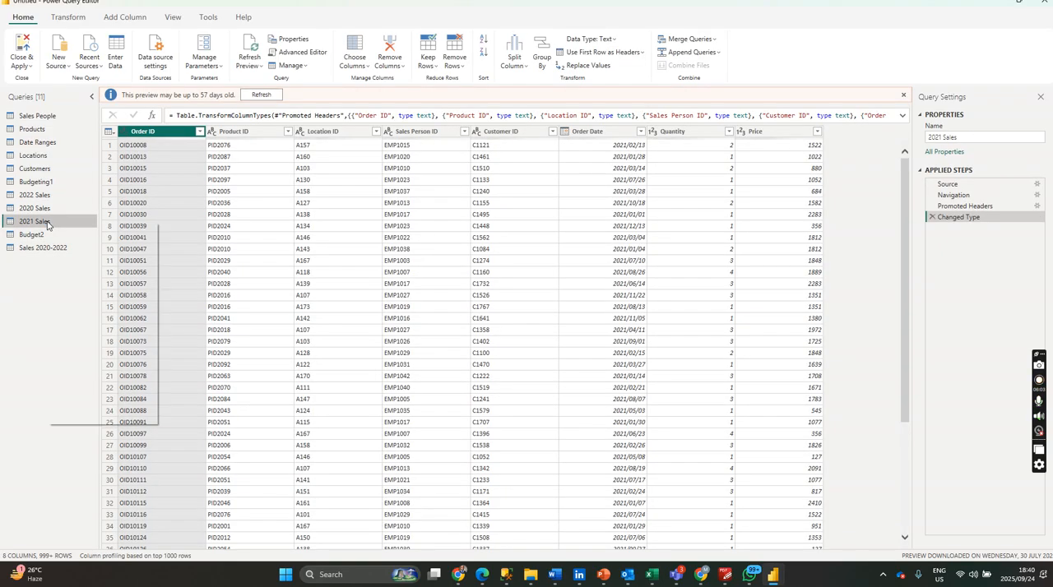
{"action": "right_click", "coordinate": [48, 224]}
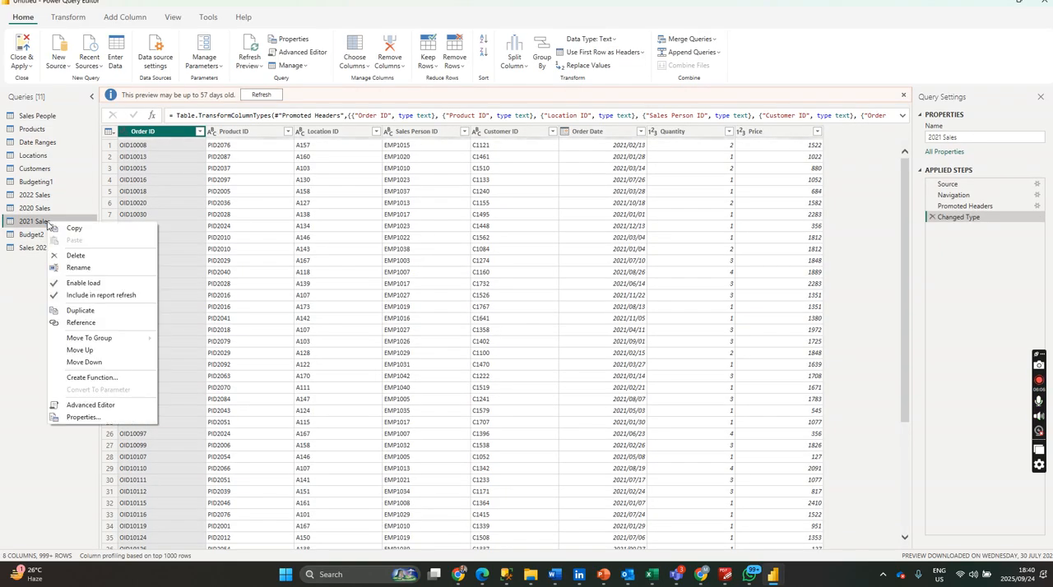
{"action": "left_click", "coordinate": [35, 224]}
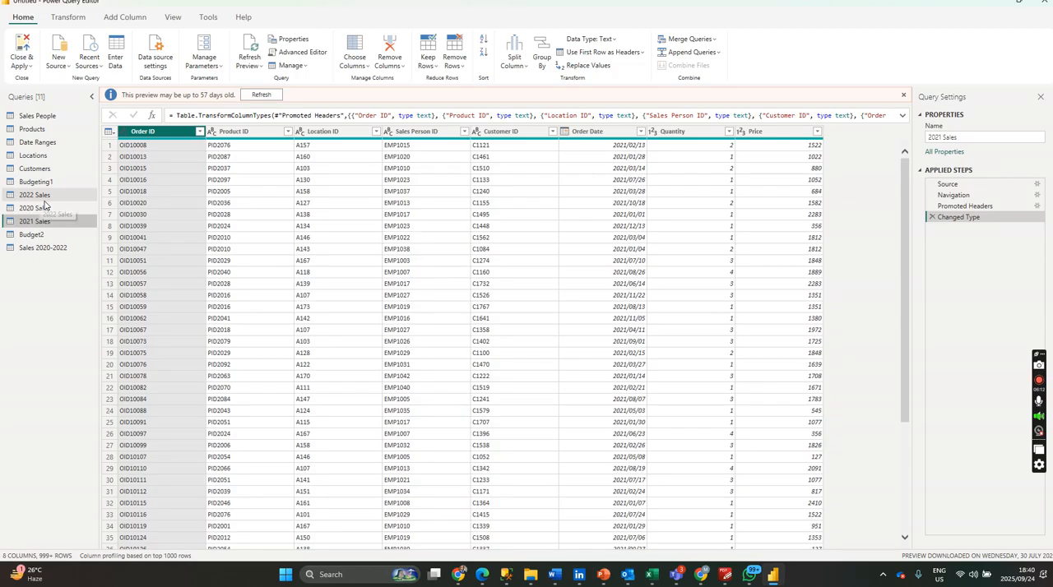
{"action": "left_click", "coordinate": [47, 209]}
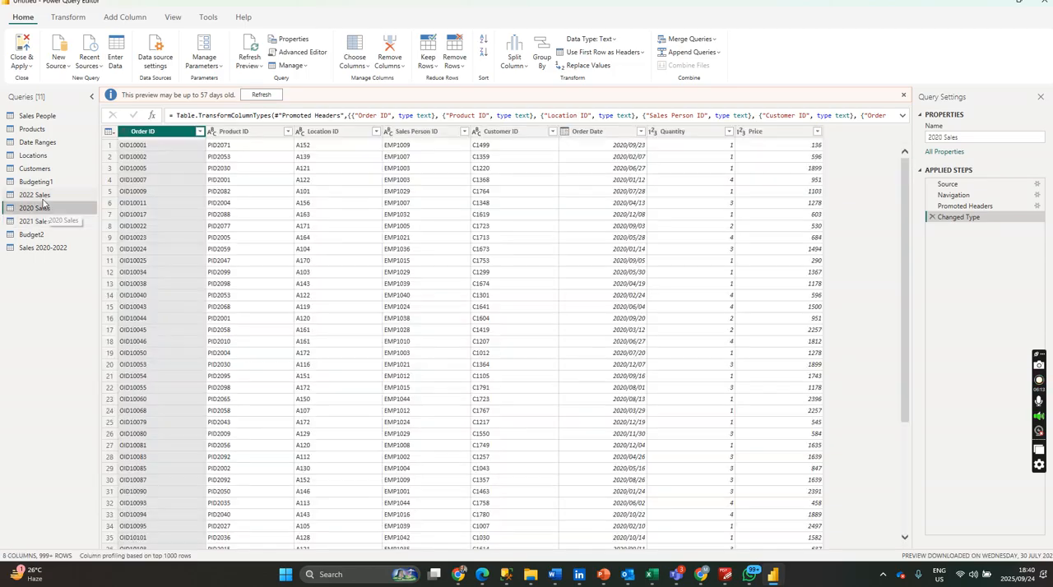
Disable loading for the 2022 Sales, 2020 Sales and 2021 Sales queries, and refresh the 2021 Sales preview.
{"action": "left_click", "coordinate": [43, 198]}
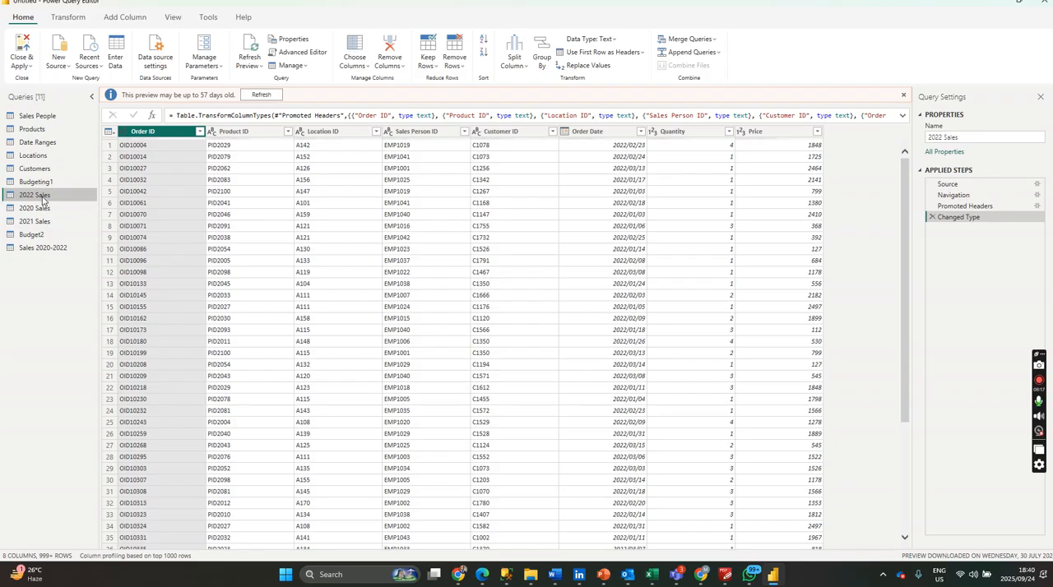
{"action": "right_click", "coordinate": [43, 200]}
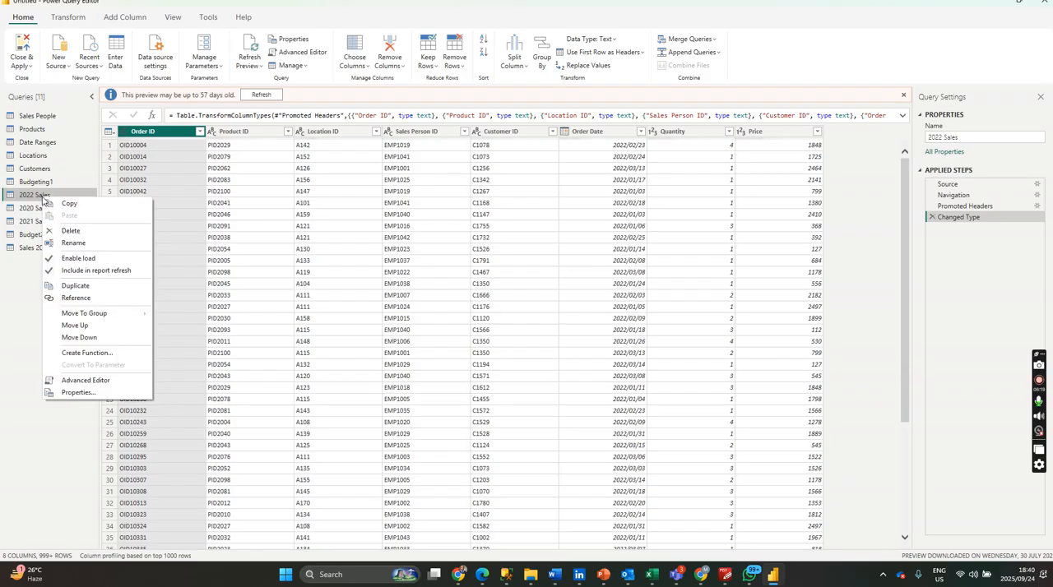
{"action": "left_click", "coordinate": [70, 262]}
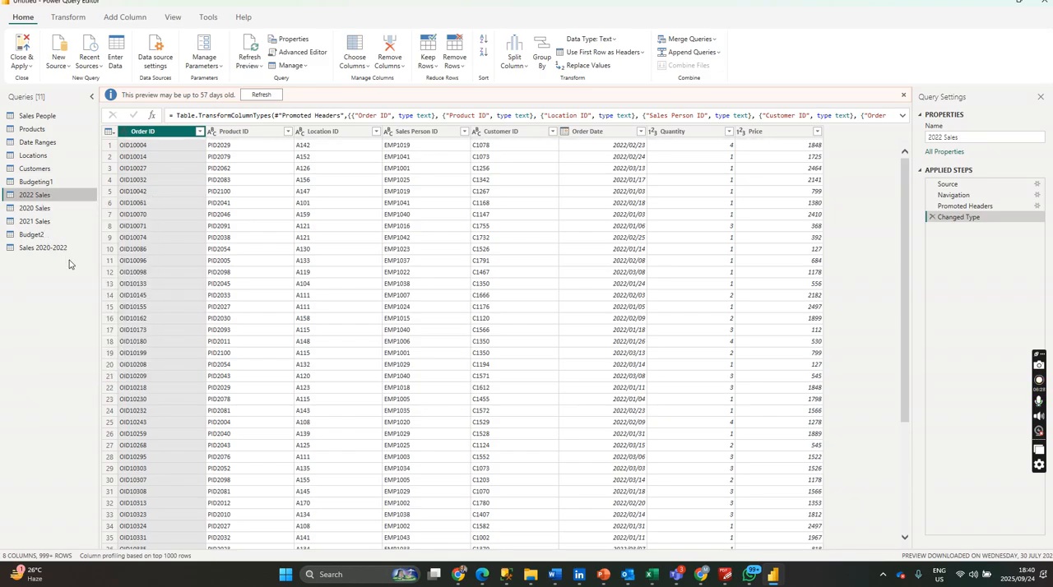
{"action": "left_click", "coordinate": [48, 208]}
{"action": "right_click", "coordinate": [48, 207]}
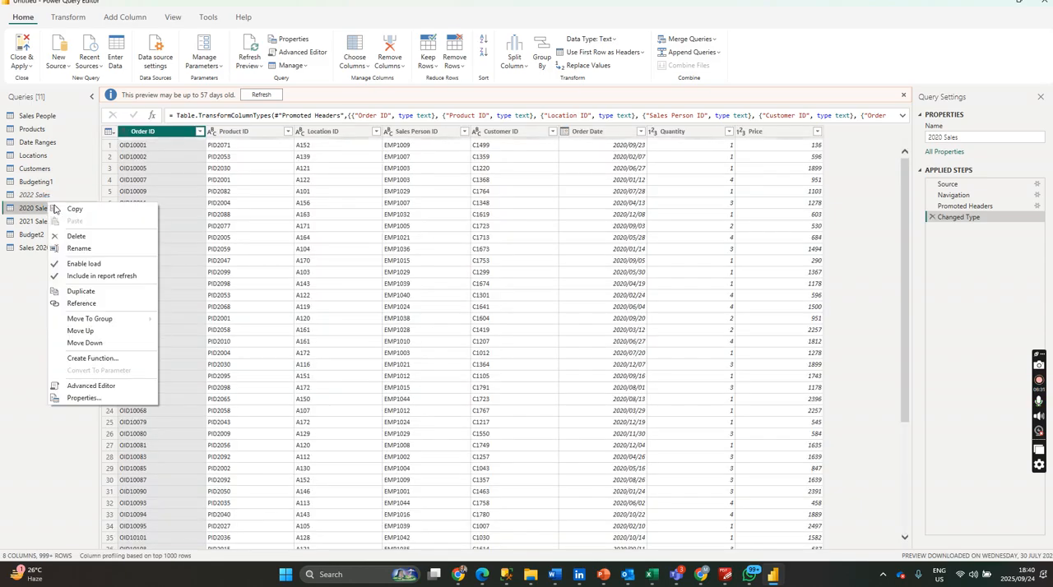
{"action": "left_click", "coordinate": [82, 263]}
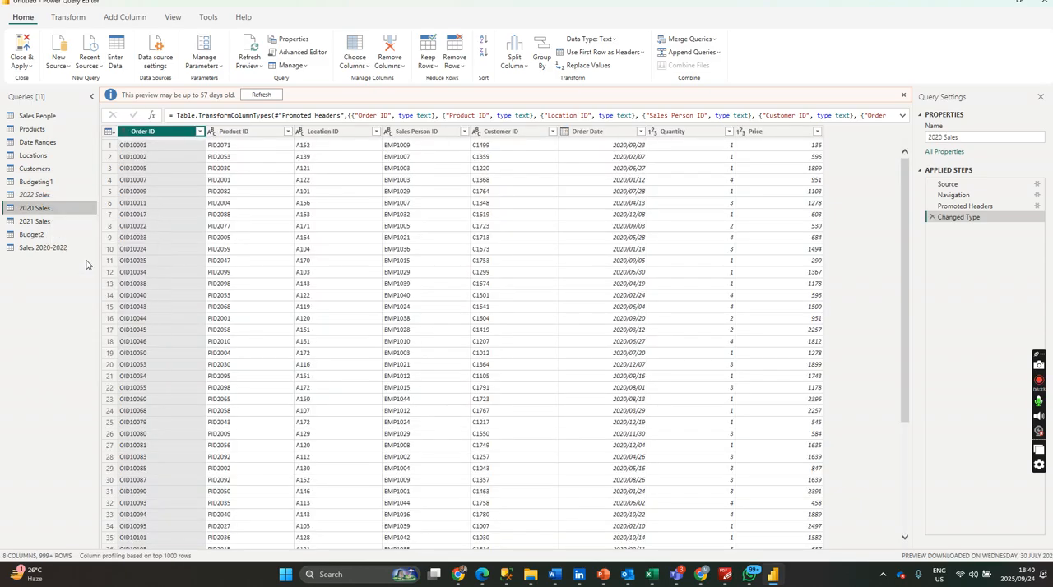
{"action": "left_click", "coordinate": [46, 221]}
{"action": "right_click", "coordinate": [46, 223]}
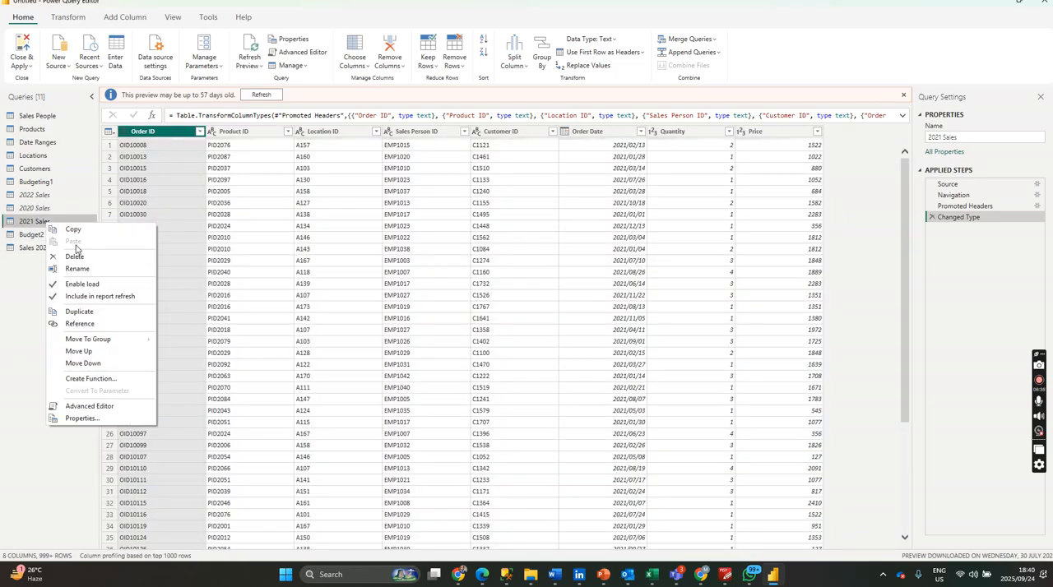
{"action": "left_click", "coordinate": [84, 285]}
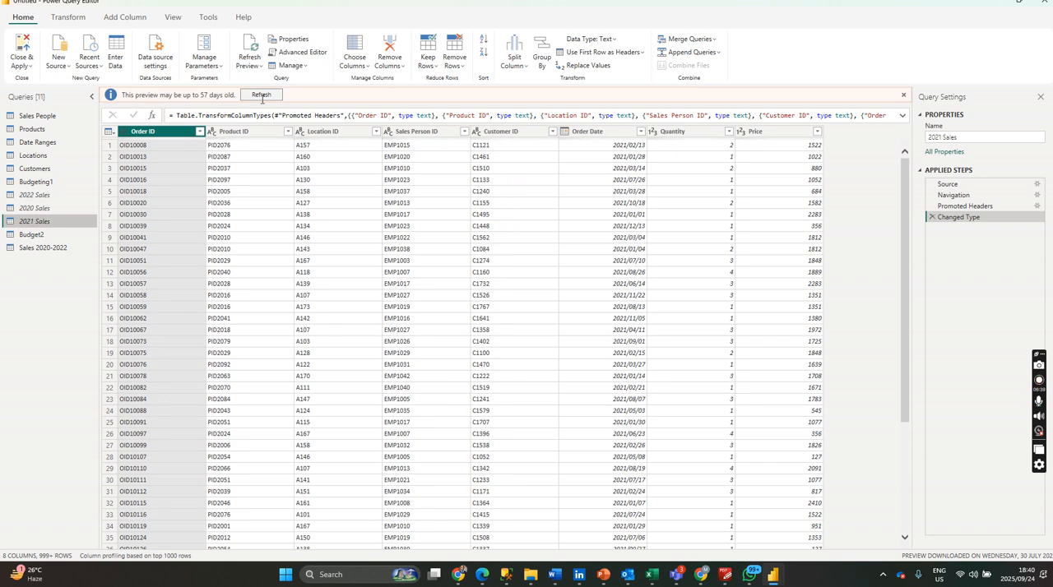
{"action": "left_click", "coordinate": [261, 95]}
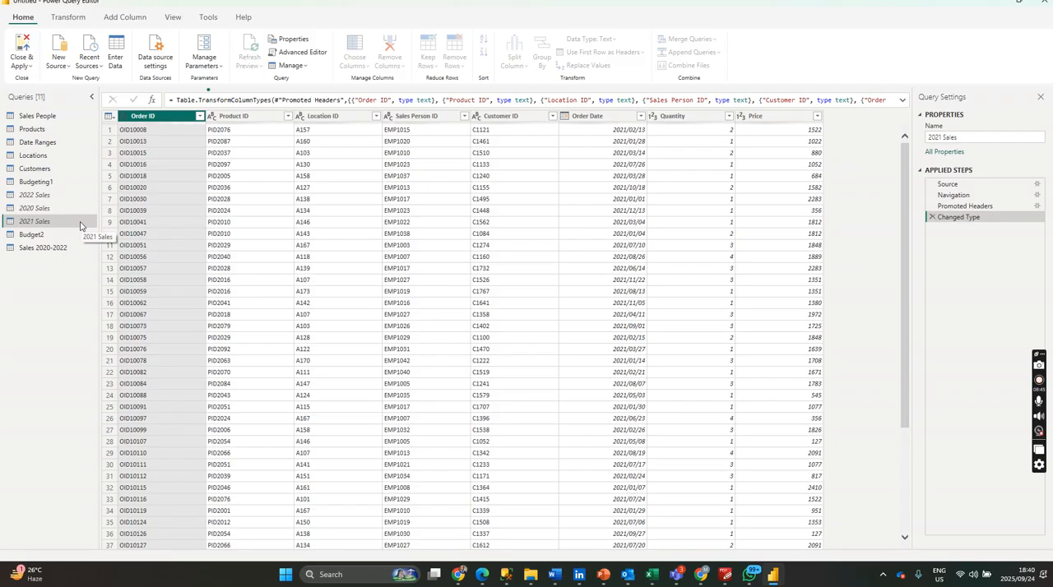
Set the data type of the Price column in the Sales 2020-2022 query to Fixed decimal number.
{"action": "left_click", "coordinate": [64, 245]}
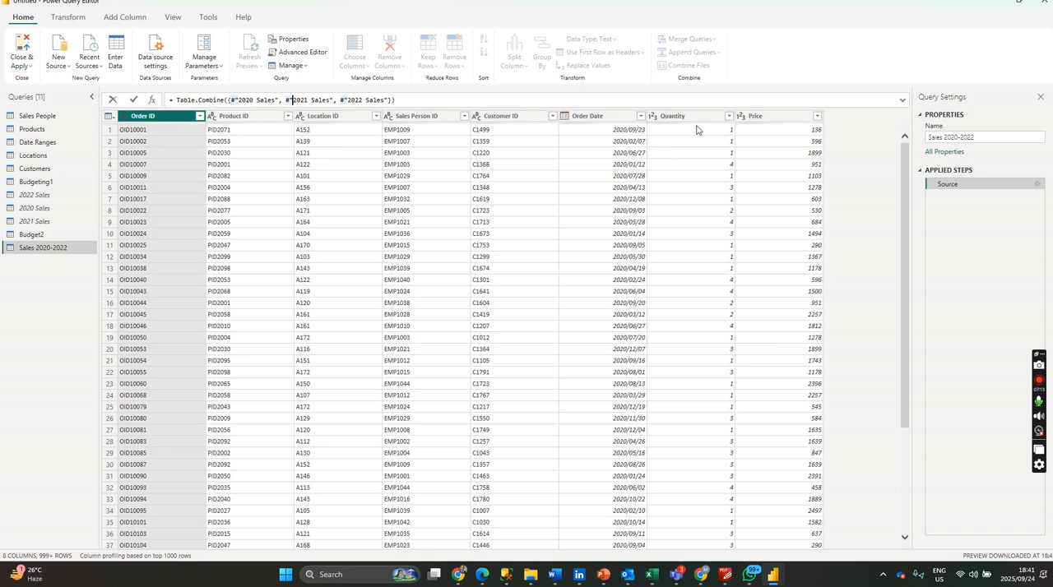
{"action": "left_click", "coordinate": [744, 119]}
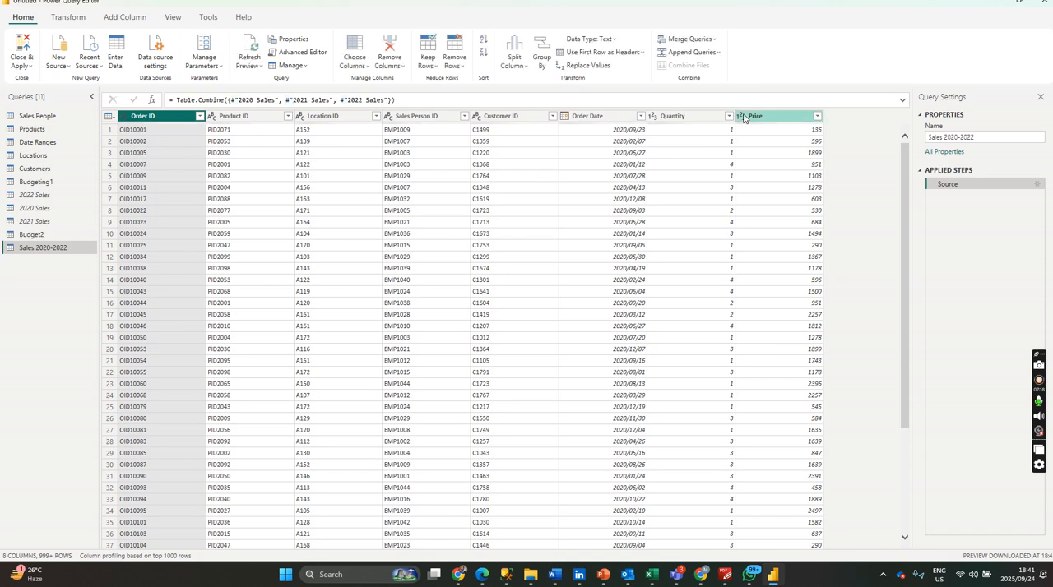
{"action": "left_click", "coordinate": [741, 121]}
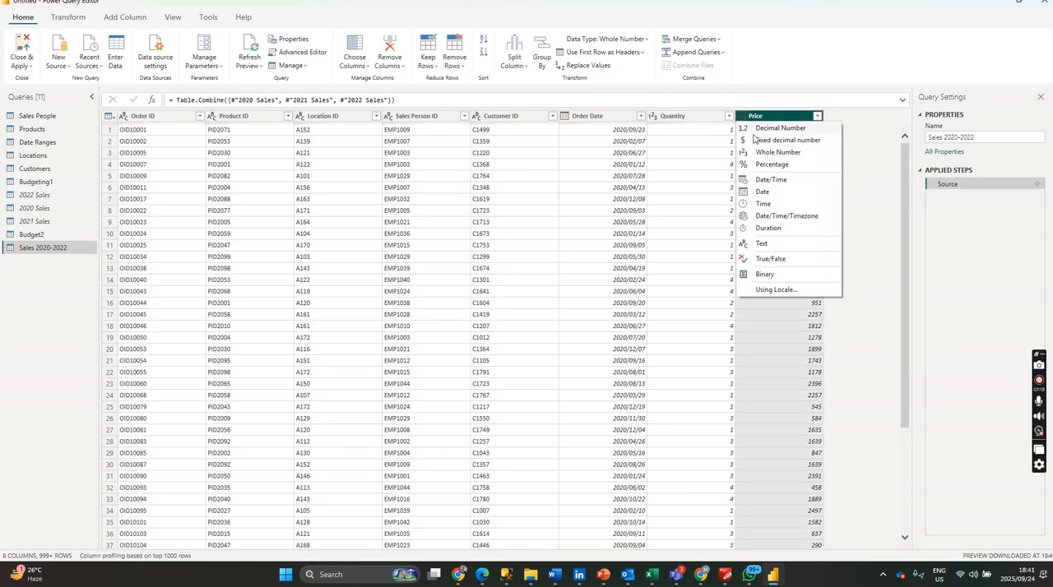
{"action": "left_click", "coordinate": [767, 151]}
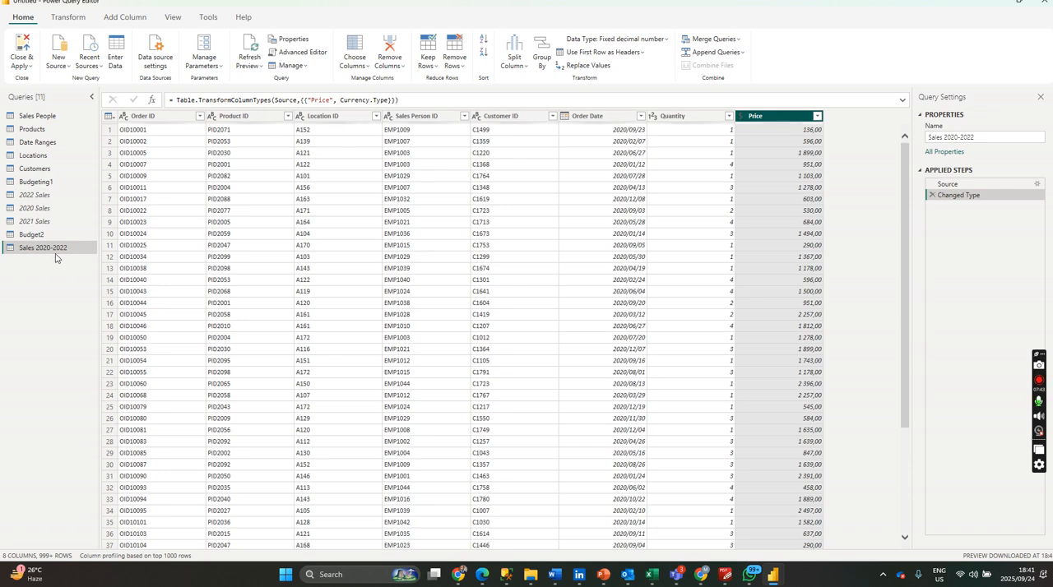
Close the query editor with all pending changes applied, and expand the report's list of data tables.
{"action": "left_click", "coordinate": [29, 70]}
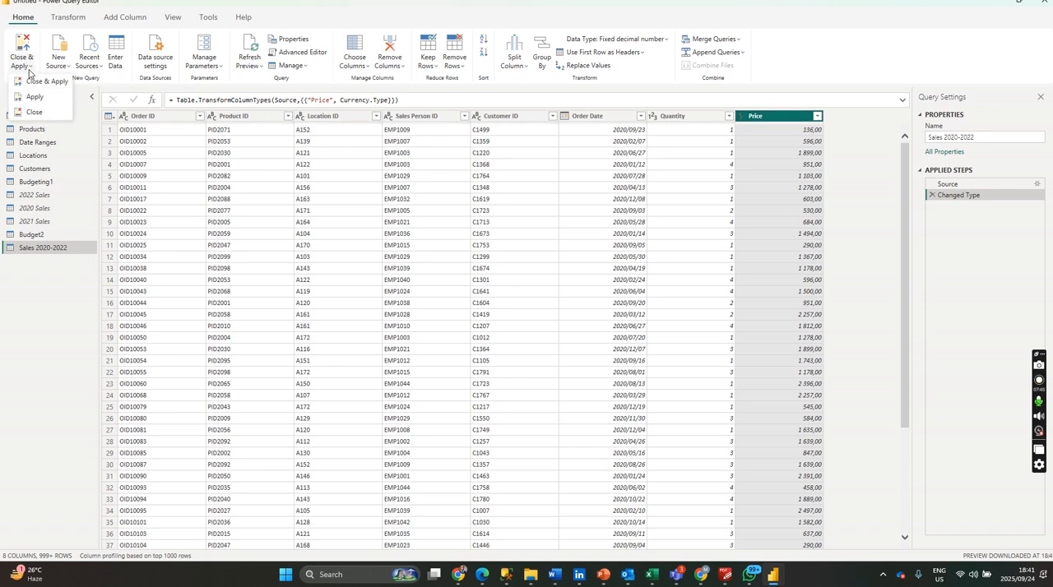
{"action": "left_click", "coordinate": [47, 85]}
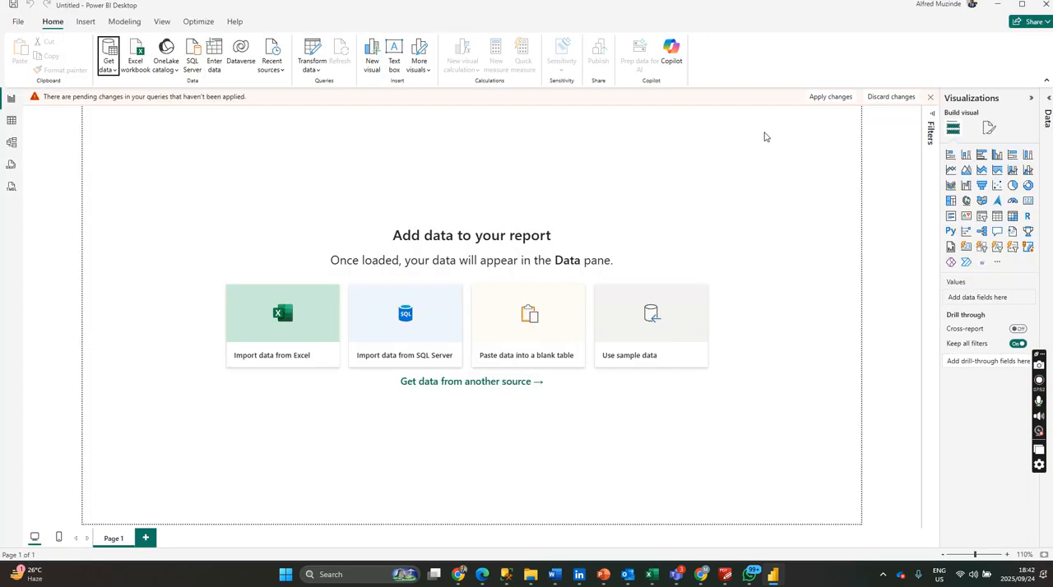
{"action": "left_click", "coordinate": [1045, 130]}
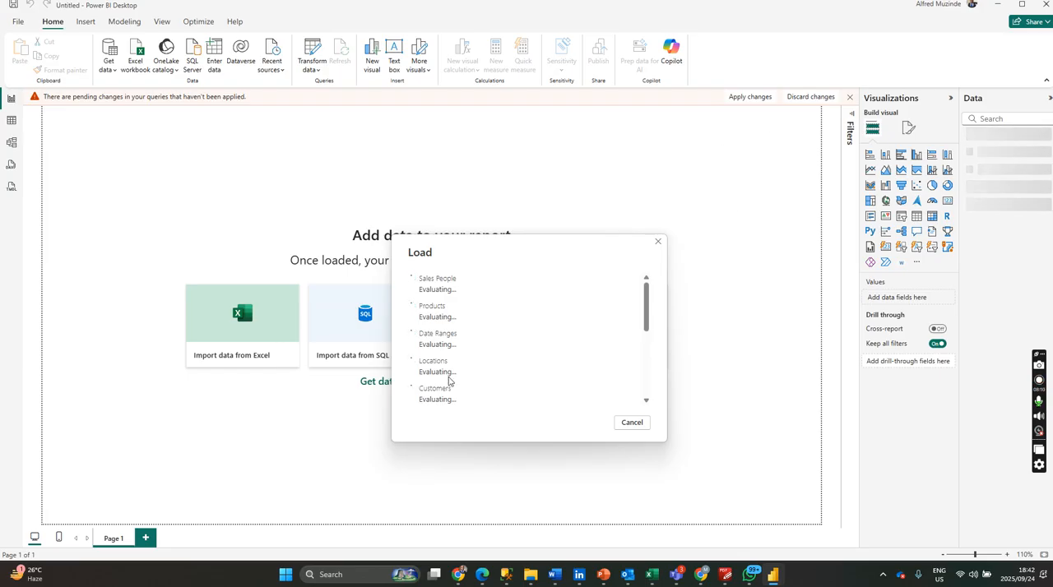
Check the load progress of all queries, from Sales People to the yearly Sales queries.
{"action": "scroll", "coordinate": [459, 378], "scroll_direction": "down", "scroll_amount": 5}
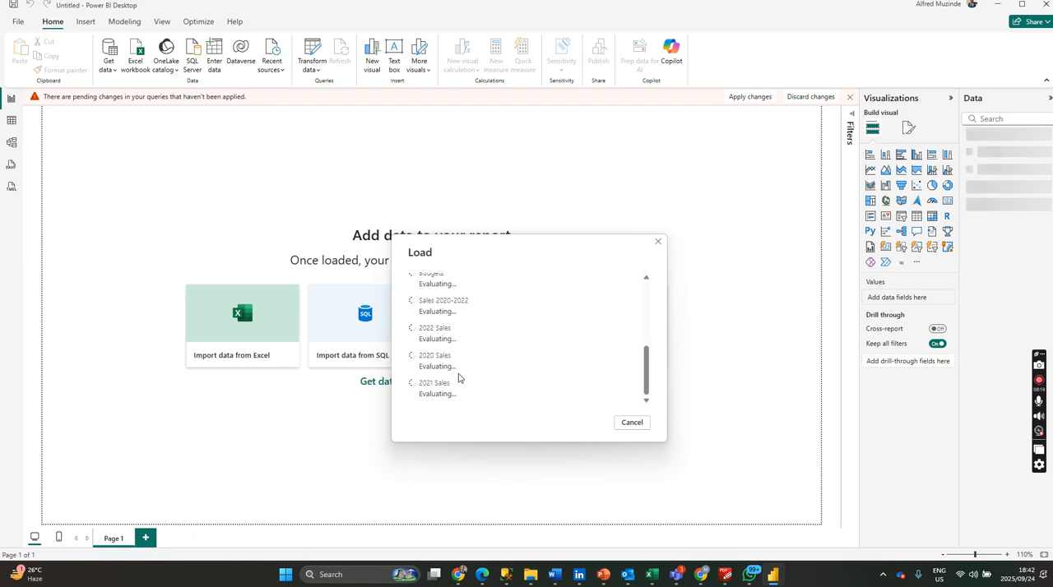
{"action": "scroll", "coordinate": [459, 377], "scroll_direction": "up", "scroll_amount": 5}
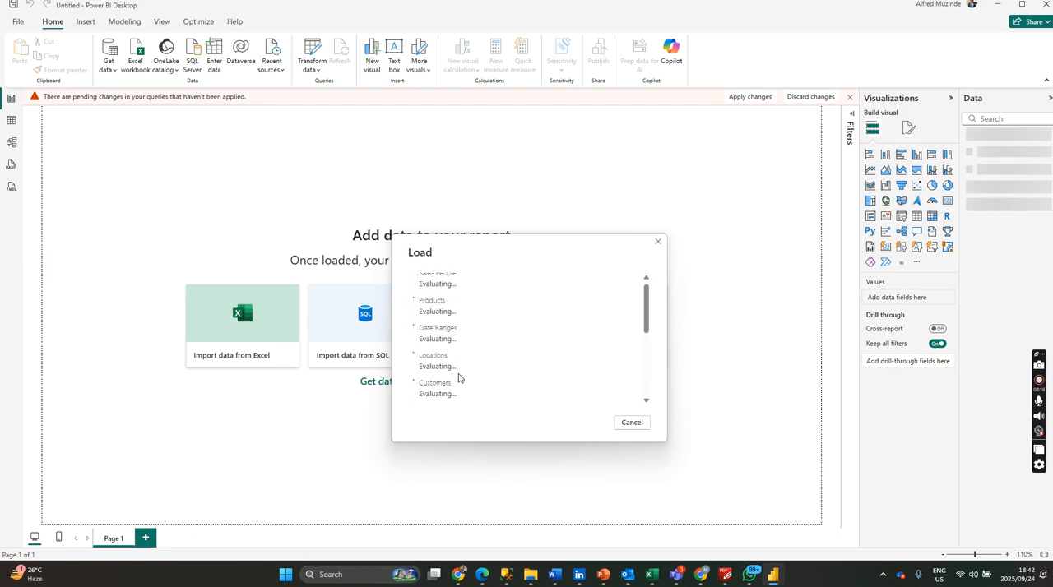
{"action": "scroll", "coordinate": [459, 378], "scroll_direction": "down", "scroll_amount": 5}
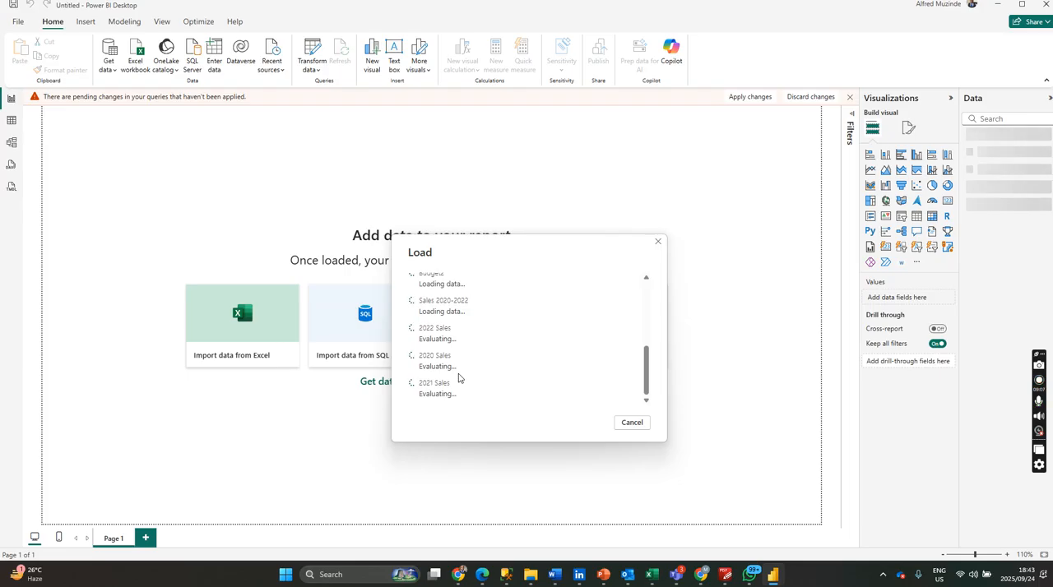
{"action": "scroll", "coordinate": [459, 378], "scroll_direction": "up", "scroll_amount": 1}
{"action": "scroll", "coordinate": [459, 377], "scroll_direction": "up", "scroll_amount": 3}
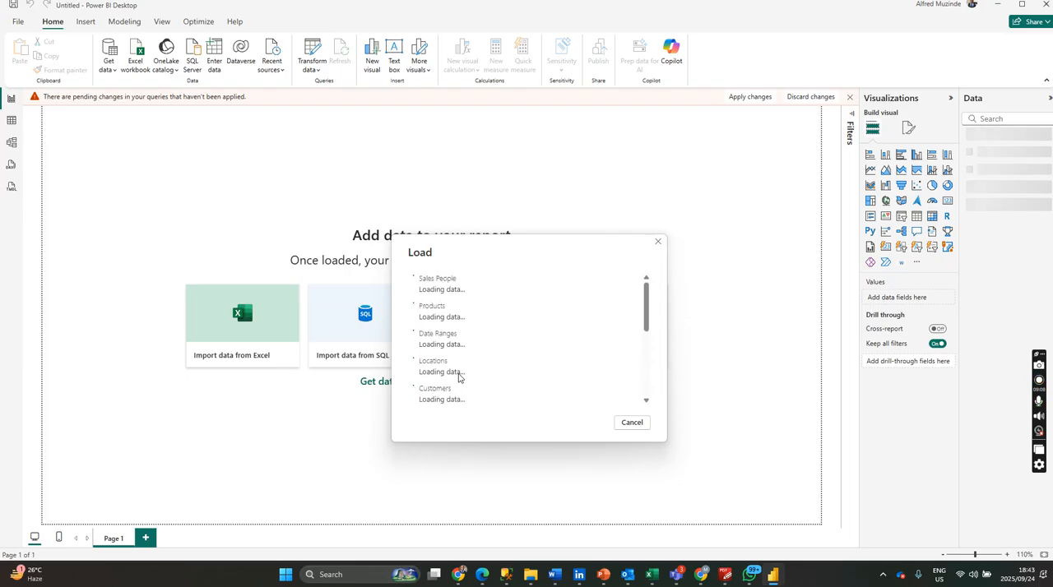
{"action": "scroll", "coordinate": [458, 377], "scroll_direction": "down", "scroll_amount": 5}
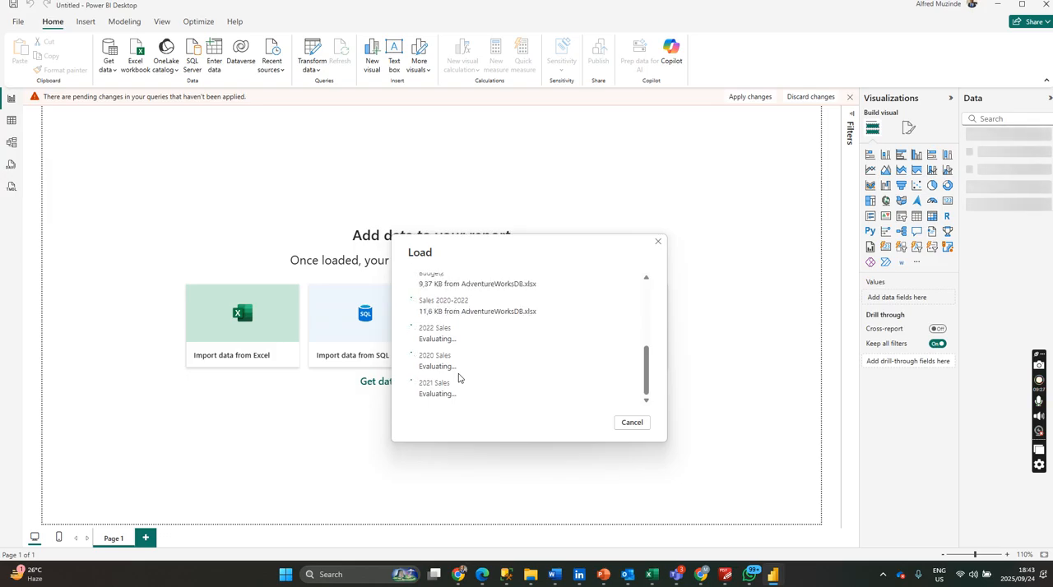
{"action": "scroll", "coordinate": [459, 377], "scroll_direction": "up", "scroll_amount": 5}
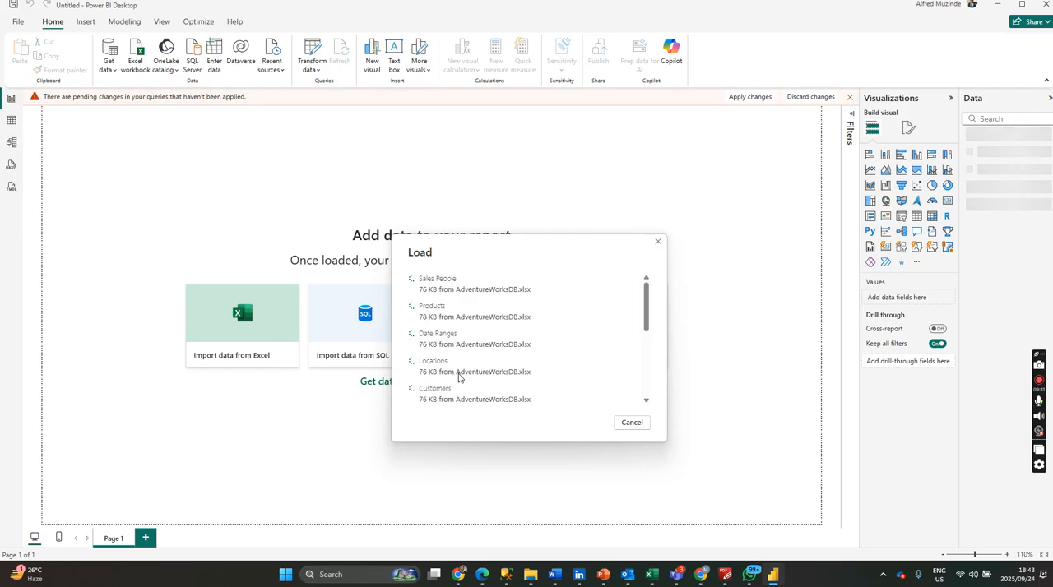
{"action": "scroll", "coordinate": [459, 377], "scroll_direction": "down", "scroll_amount": 5}
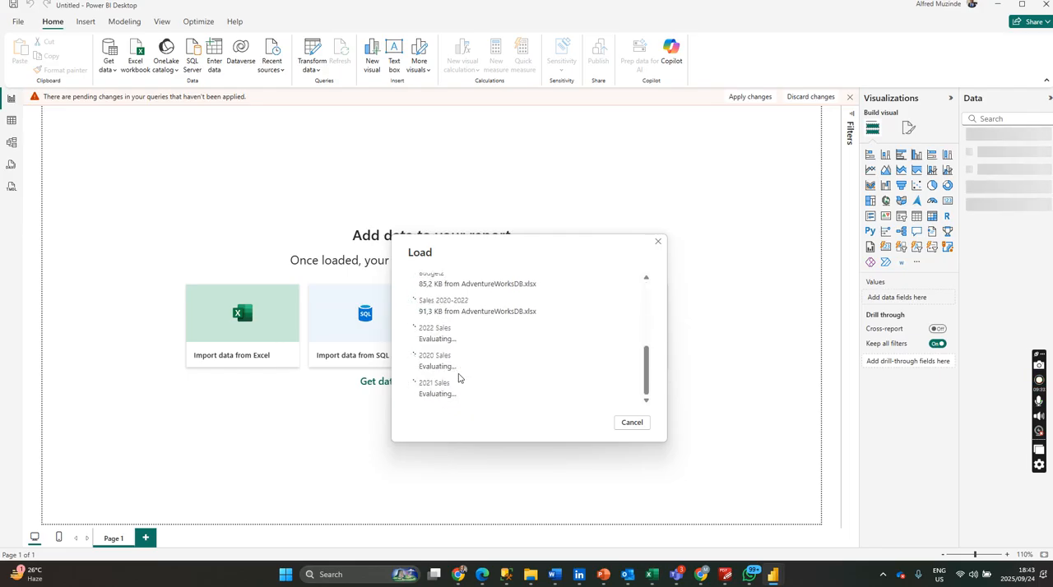
{"action": "scroll", "coordinate": [459, 377], "scroll_direction": "up", "scroll_amount": 3}
{"action": "scroll", "coordinate": [459, 377], "scroll_direction": "up", "scroll_amount": 1}
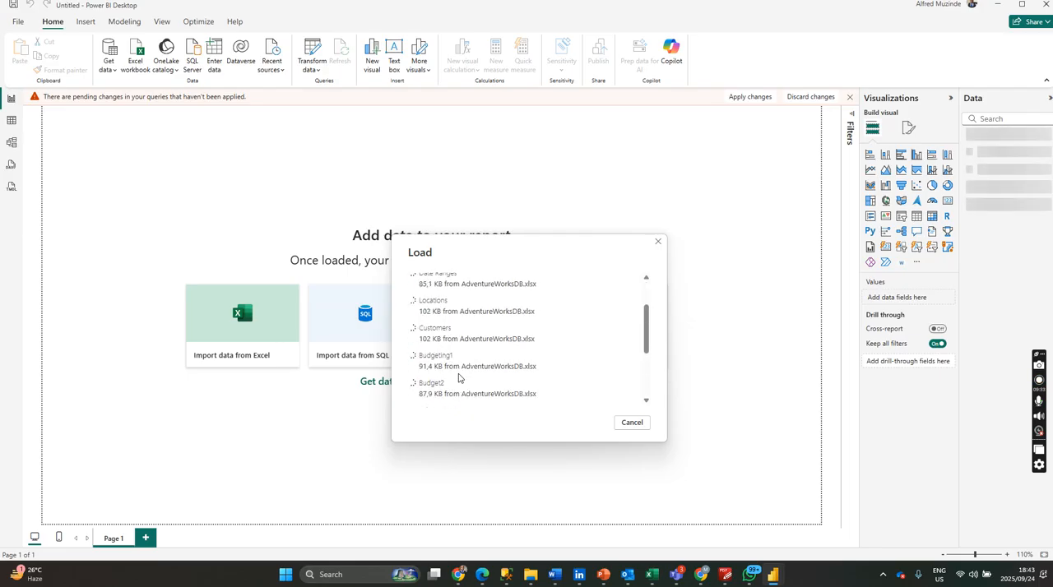
{"action": "scroll", "coordinate": [459, 377], "scroll_direction": "down", "scroll_amount": 4}
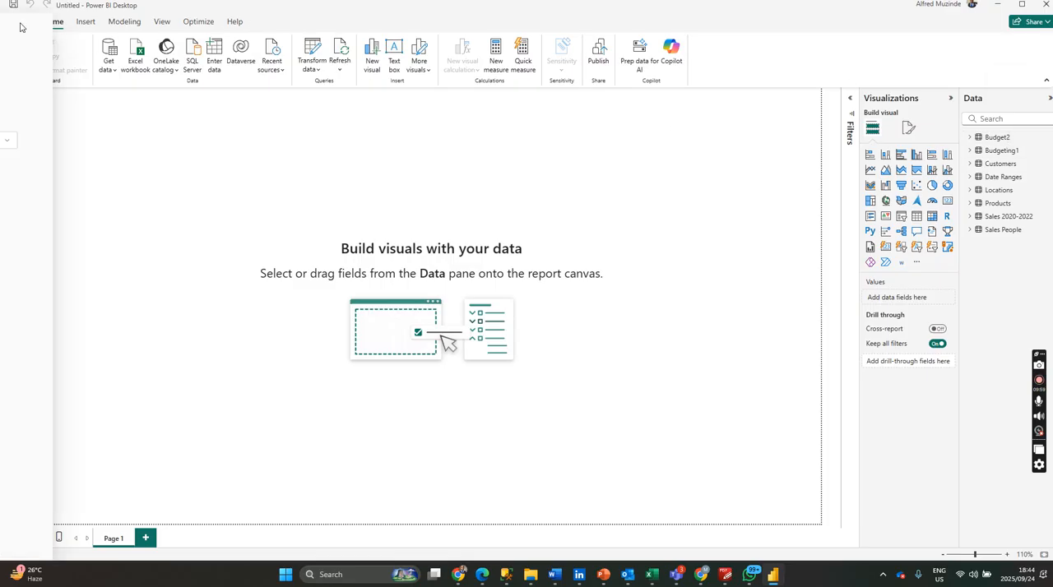
Start saving the report as a Power BI file on this device, with Desktop as the destination folder.
{"action": "left_click", "coordinate": [18, 23]}
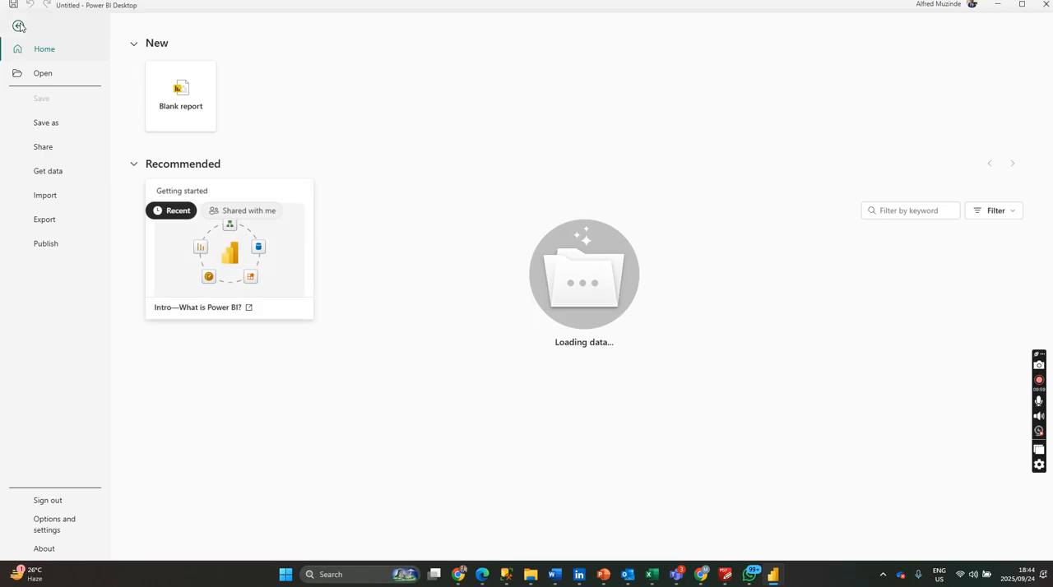
{"action": "left_click", "coordinate": [54, 124]}
{"action": "left_click", "coordinate": [189, 201]}
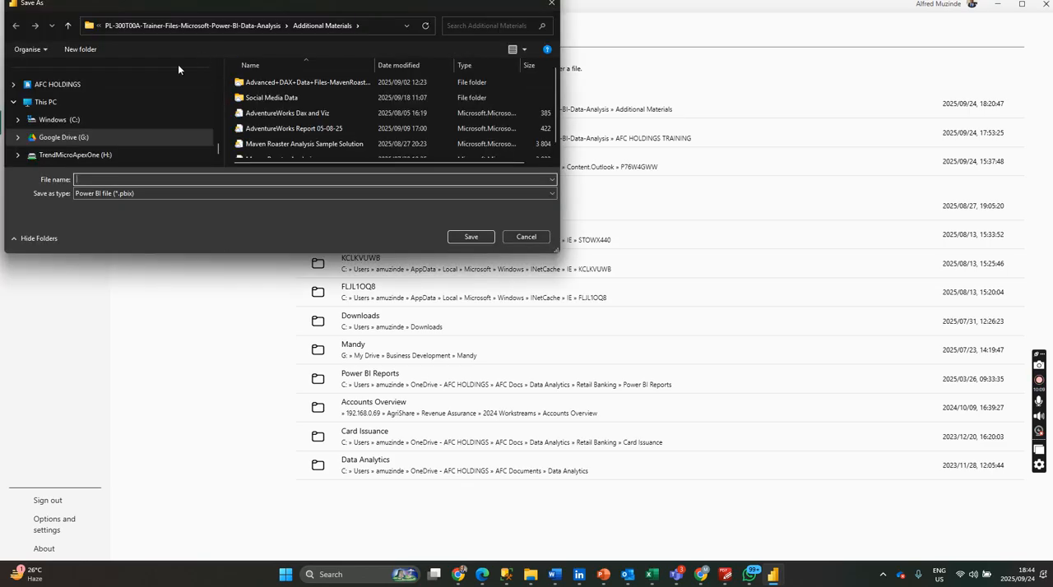
{"action": "scroll", "coordinate": [81, 126], "scroll_direction": "down", "scroll_amount": 1}
{"action": "scroll", "coordinate": [81, 127], "scroll_direction": "down", "scroll_amount": 5}
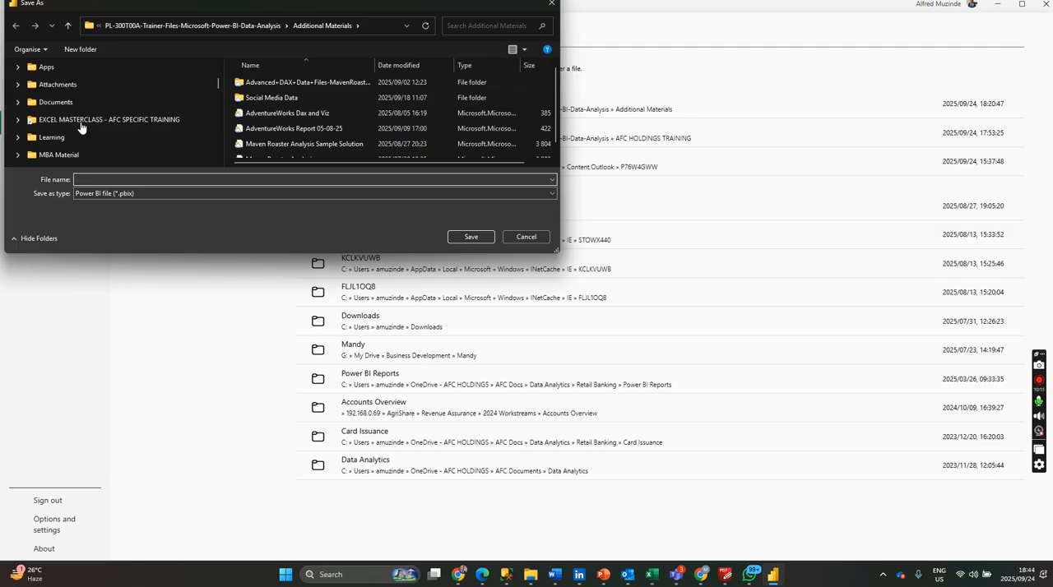
{"action": "scroll", "coordinate": [81, 128], "scroll_direction": "up", "scroll_amount": 5}
{"action": "scroll", "coordinate": [76, 134], "scroll_direction": "down", "scroll_amount": 5}
{"action": "scroll", "coordinate": [76, 134], "scroll_direction": "up", "scroll_amount": 5}
{"action": "left_click", "coordinate": [75, 83]}
Name the report file adverntureworks-demo and save it.
{"action": "left_click", "coordinate": [198, 179]}
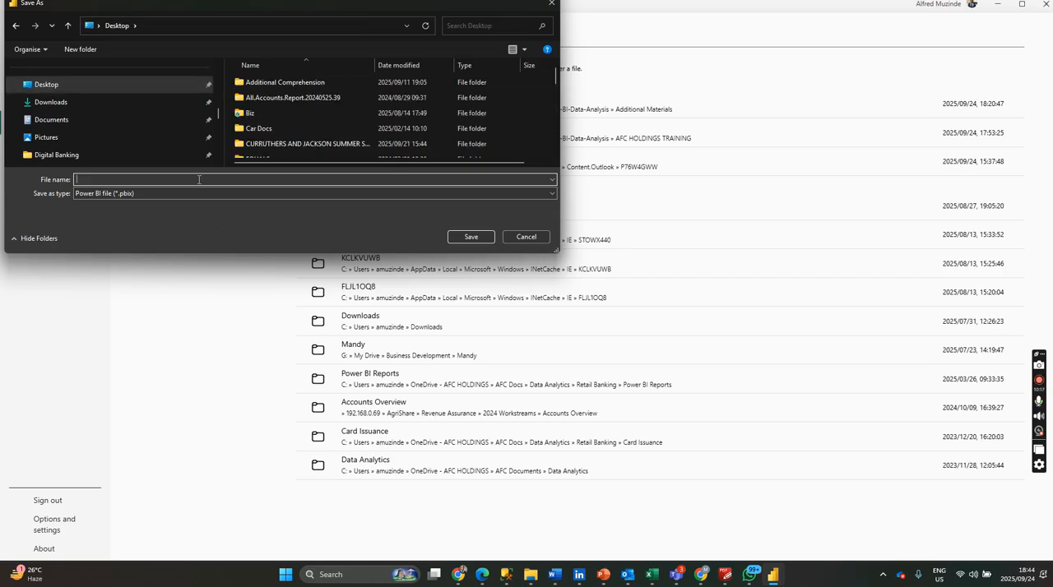
{"action": "type", "text": "adver"}
{"action": "key", "text": "Return"}
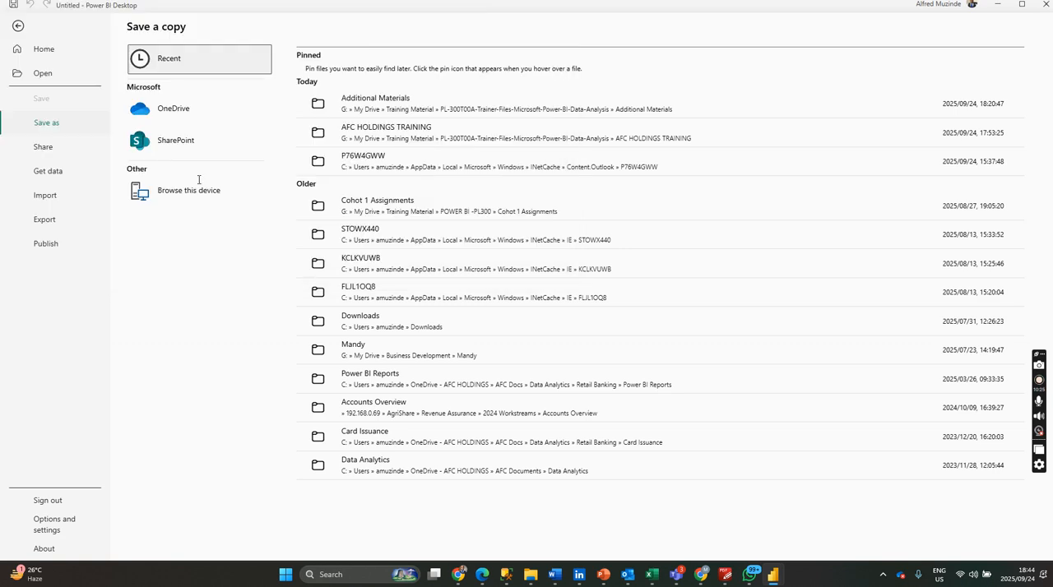
{"action": "left_click", "coordinate": [198, 184]}
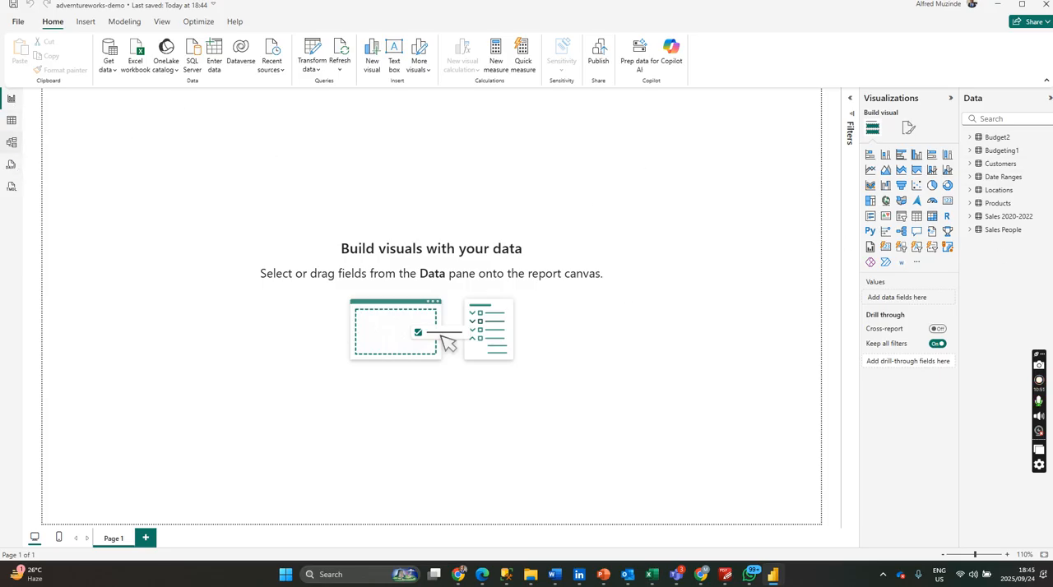
Spread out the Products, Sales 2020-2022, Budgeting1 and Locations tables in the model diagram, and collapse the properties and data lists to enlarge the canvas.
{"action": "left_click", "coordinate": [10, 144]}
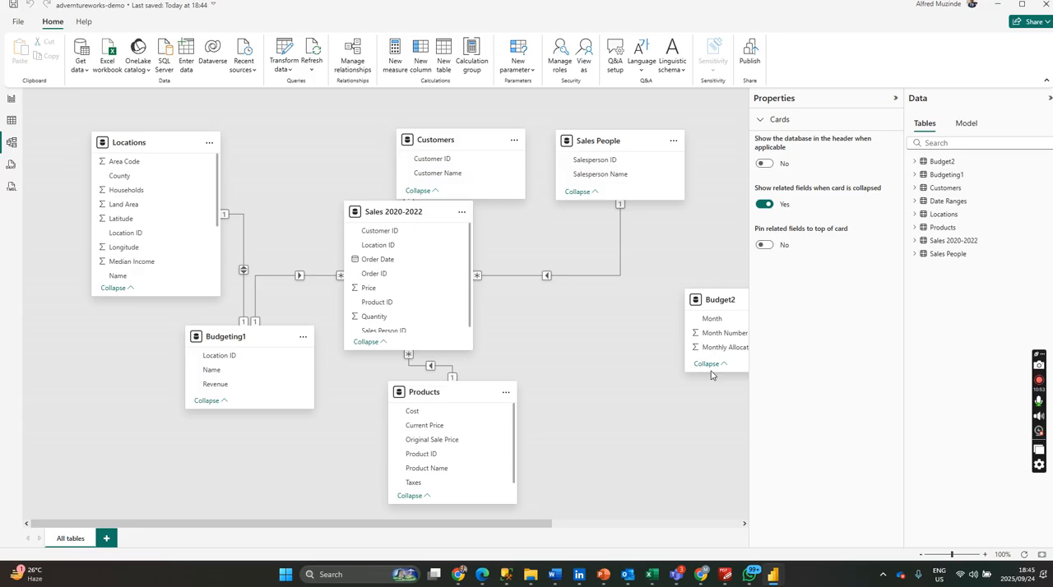
{"action": "left_click", "coordinate": [1041, 555]}
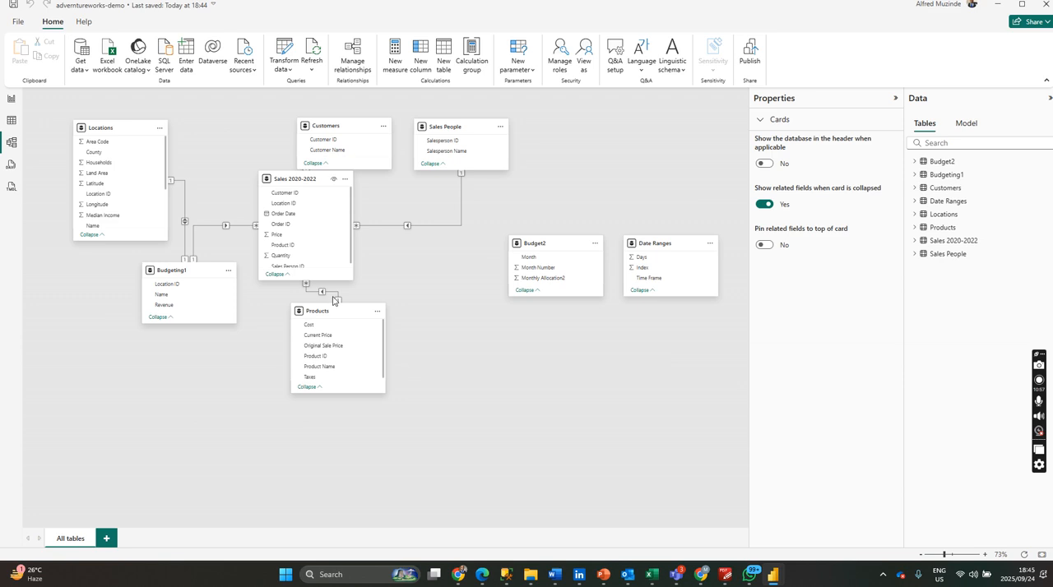
{"action": "left_click_drag", "start_coordinate": [342, 315], "coordinate": [331, 399]}
{"action": "left_click_drag", "start_coordinate": [315, 183], "coordinate": [345, 234]}
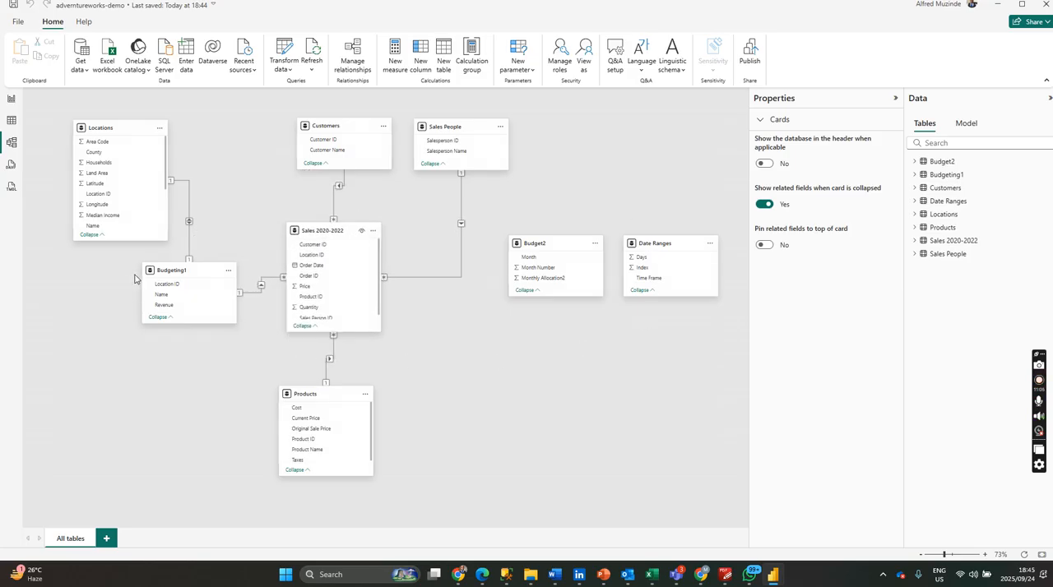
{"action": "left_click_drag", "start_coordinate": [196, 272], "coordinate": [194, 322]}
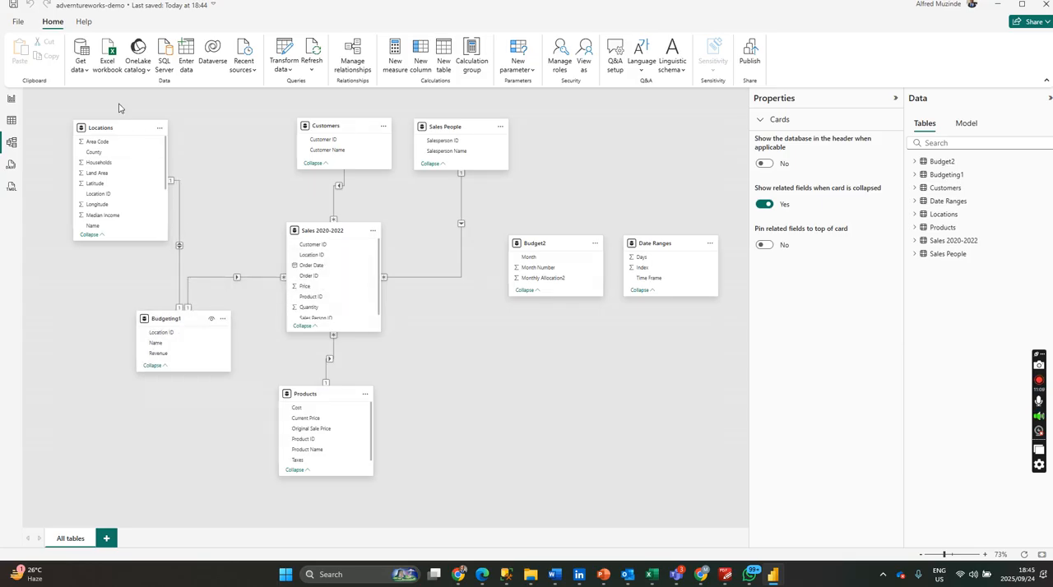
{"action": "left_click_drag", "start_coordinate": [115, 131], "coordinate": [98, 132]}
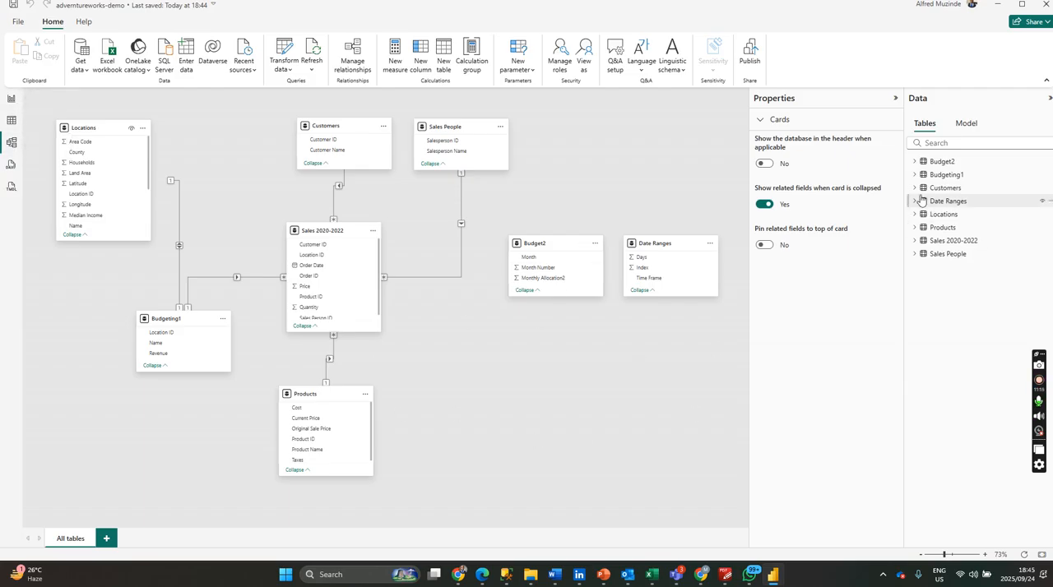
{"action": "left_click", "coordinate": [894, 98]}
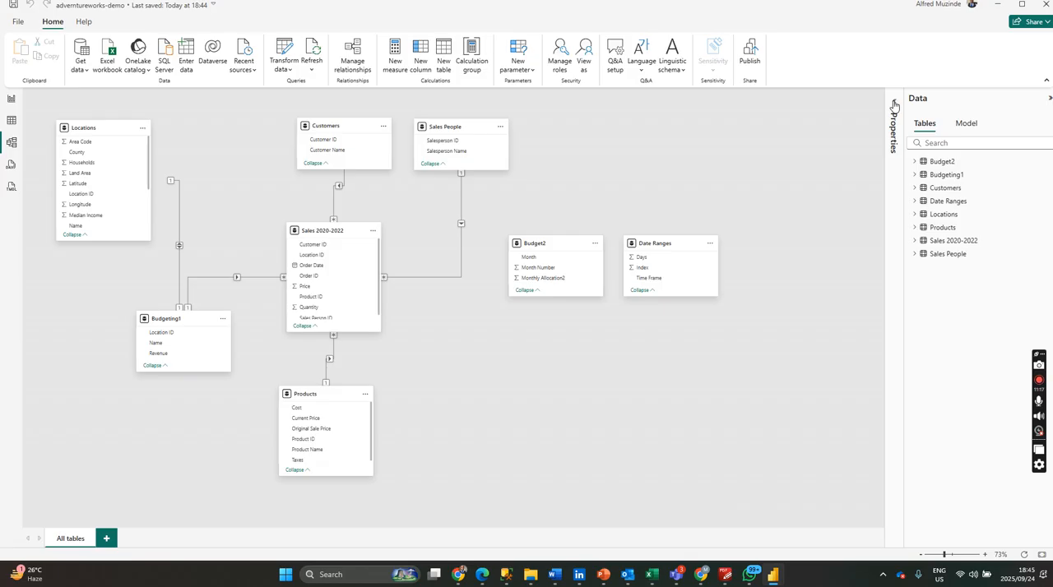
{"action": "left_click", "coordinate": [1049, 98]}
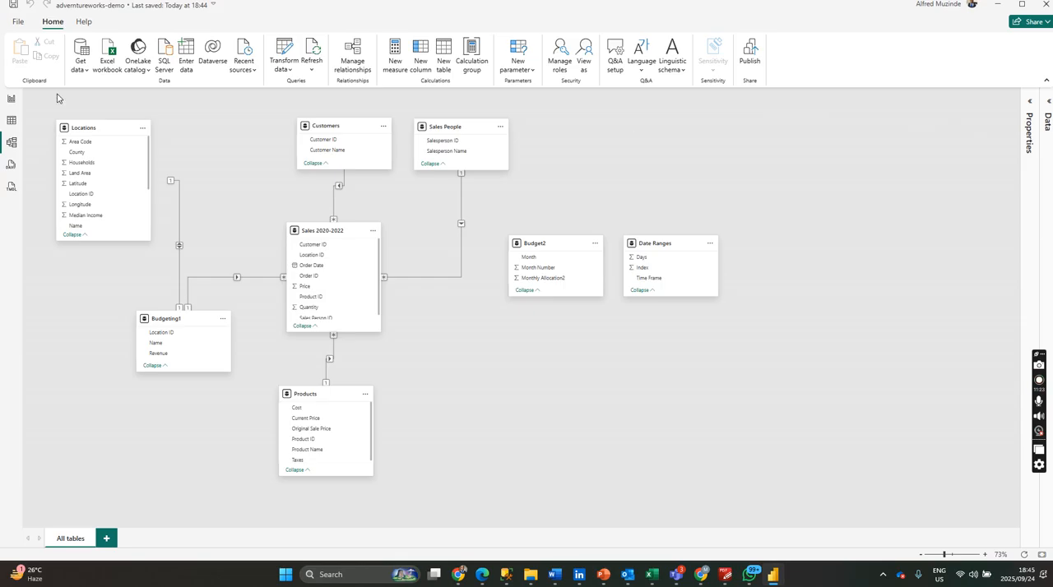
Look through the report page and the data of the Budget2 and Budgeting1 tables, and return to the model diagram.
{"action": "left_click", "coordinate": [12, 99]}
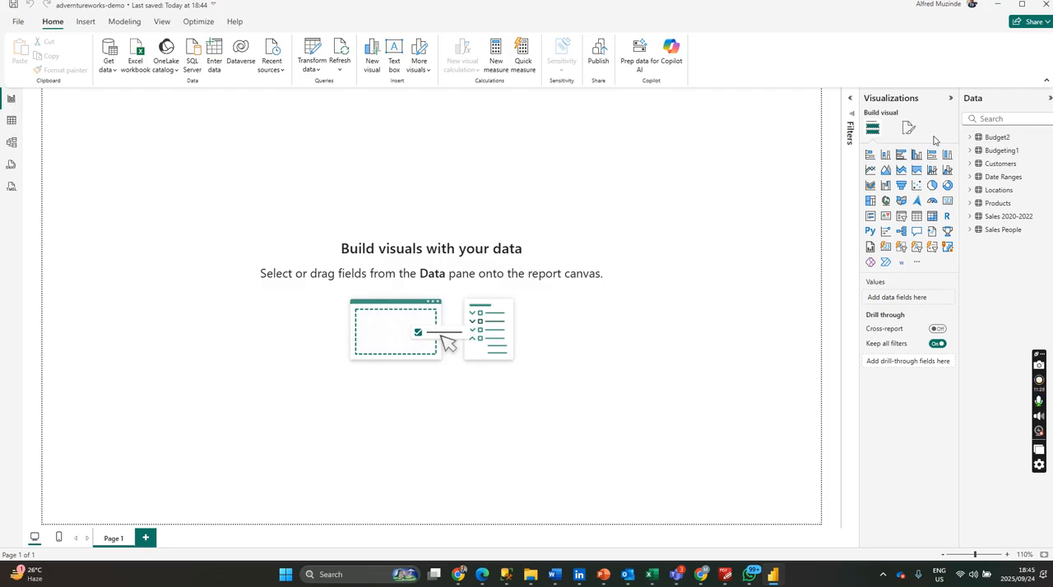
{"action": "left_click", "coordinate": [11, 122]}
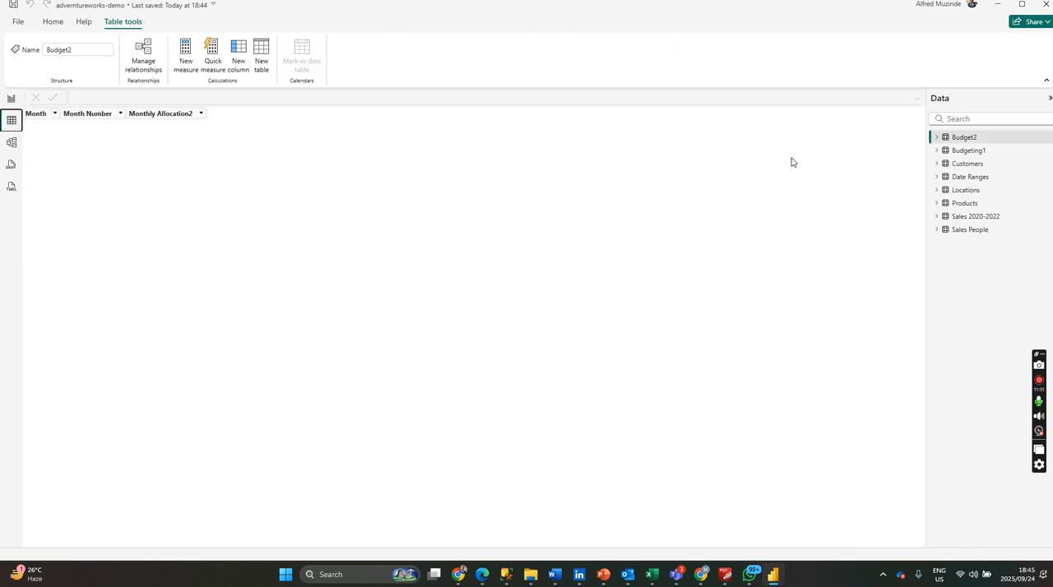
{"action": "left_click", "coordinate": [986, 157]}
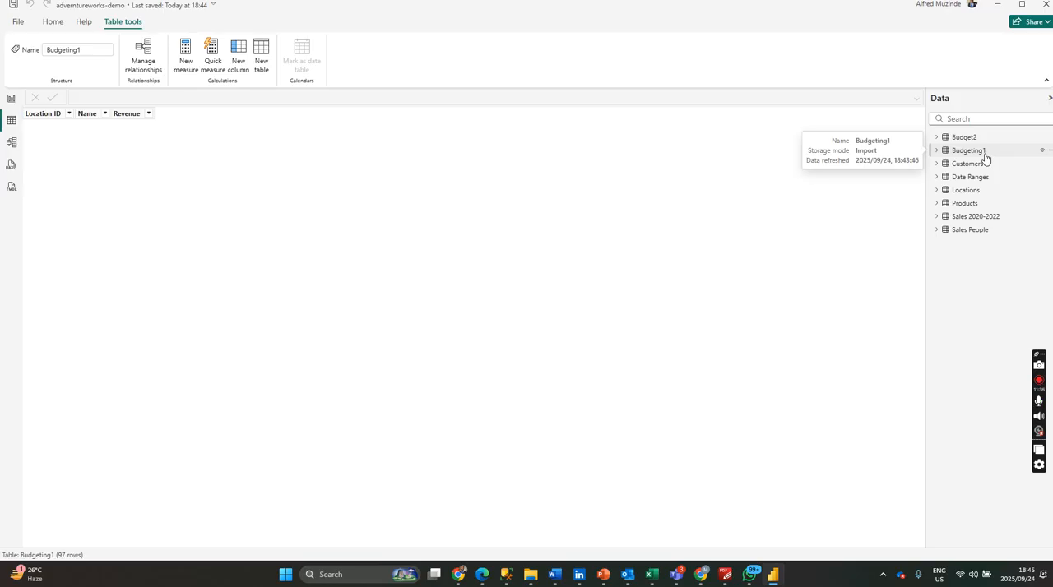
{"action": "left_click", "coordinate": [11, 142]}
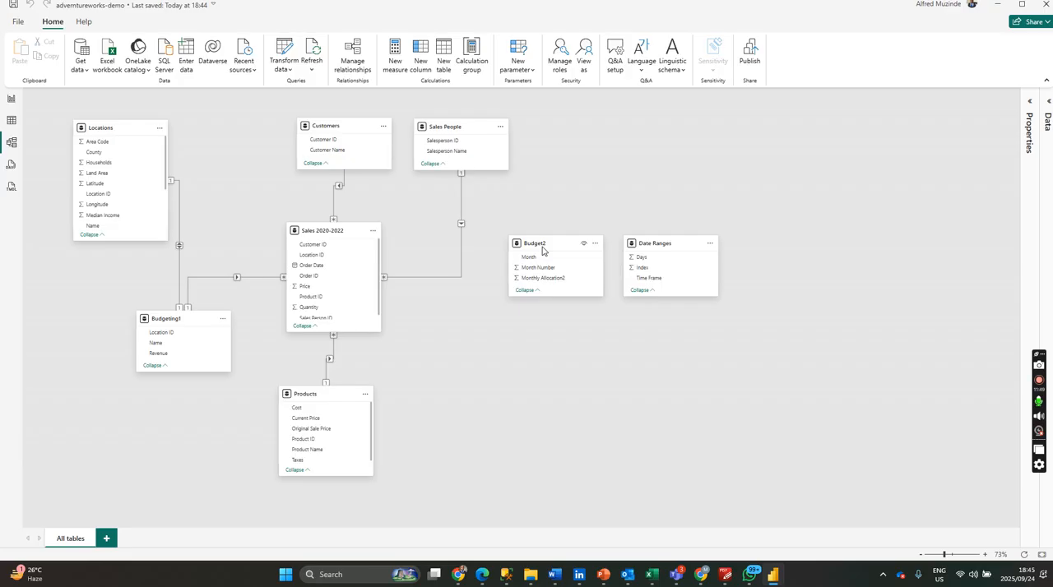
Move the Date Ranges, Budget2 and Budgeting1 tables clear of the sales tables, and lengthen the Products card to show all its fields.
{"action": "left_click_drag", "start_coordinate": [672, 243], "coordinate": [824, 203]}
{"action": "left_click_drag", "start_coordinate": [536, 243], "coordinate": [684, 148]}
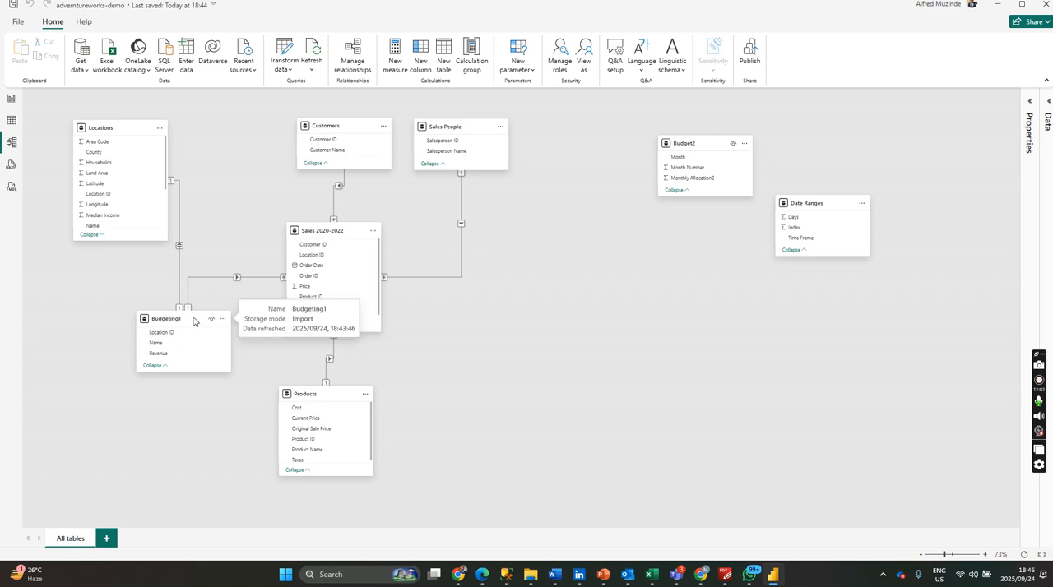
{"action": "left_click_drag", "start_coordinate": [181, 327], "coordinate": [145, 358]}
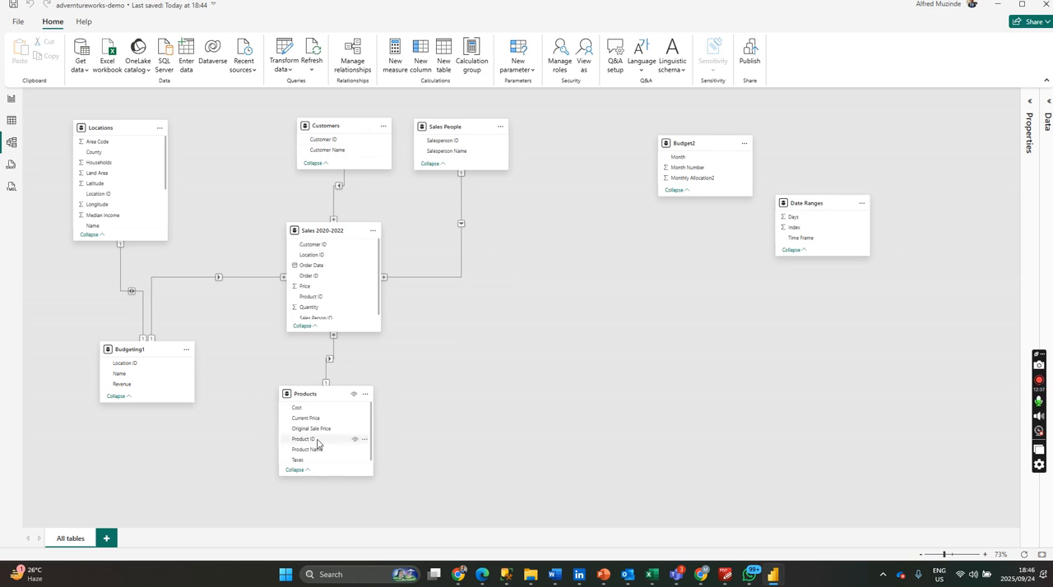
{"action": "scroll", "coordinate": [318, 444], "scroll_direction": "down", "scroll_amount": 1}
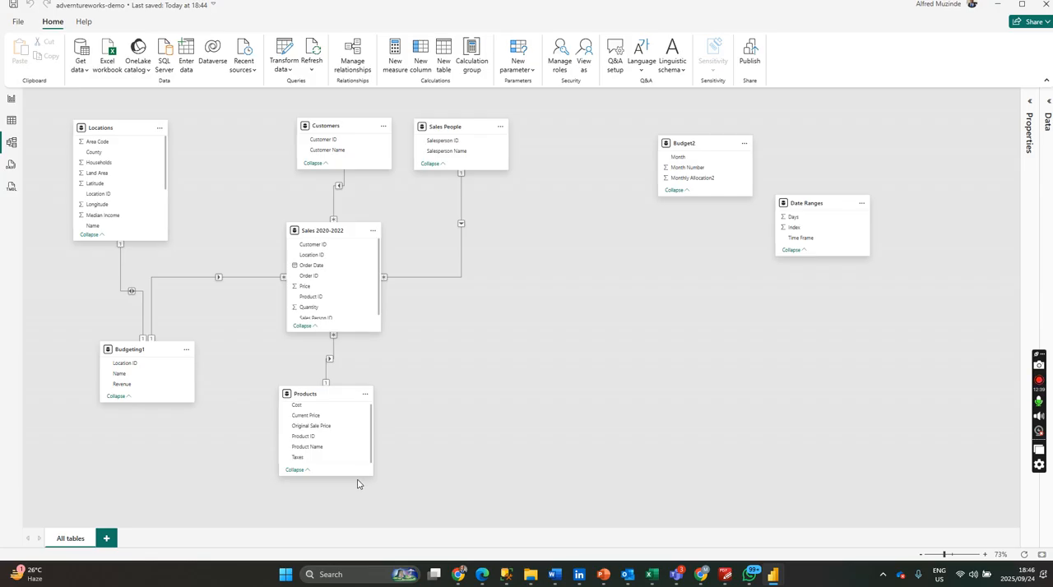
{"action": "left_click_drag", "start_coordinate": [356, 475], "coordinate": [356, 507]}
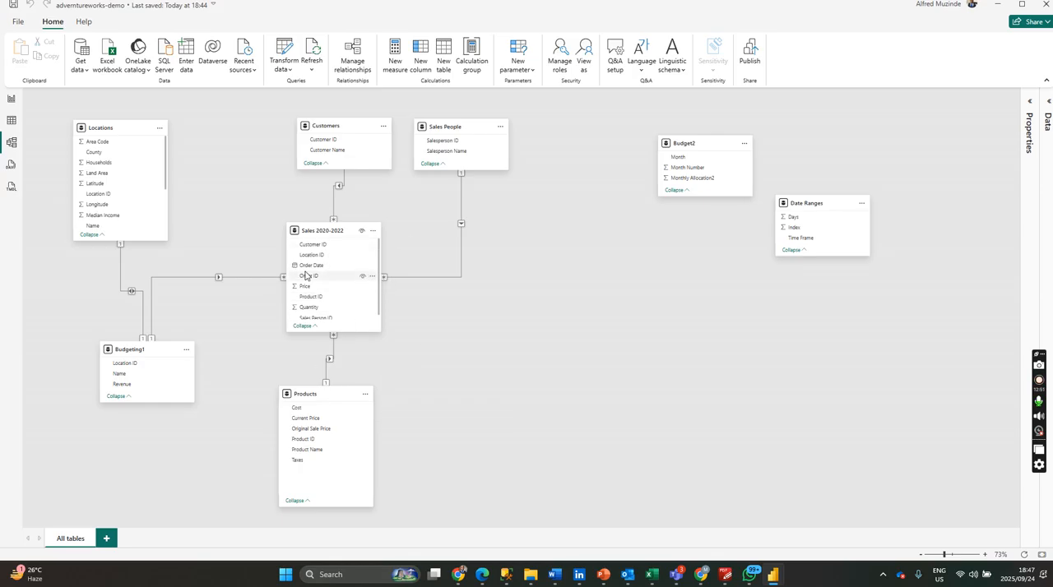
Examine the settings of the relationship between Sales 2020-2022 and Products, and leave them without saving.
{"action": "left_click", "coordinate": [333, 359]}
{"action": "left_click", "coordinate": [333, 360]}
{"action": "double_click", "coordinate": [333, 359]}
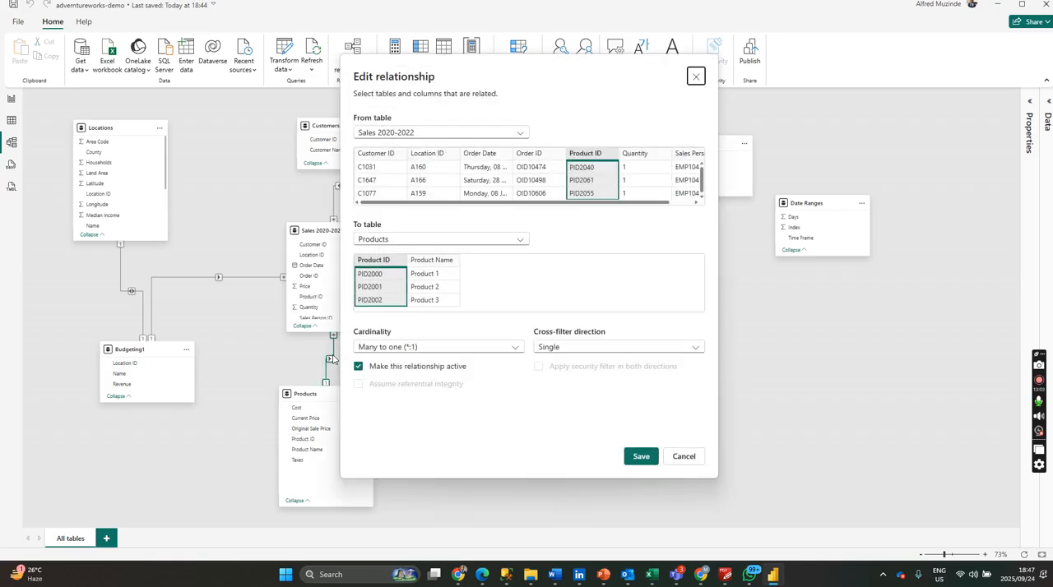
{"action": "left_click_drag", "start_coordinate": [550, 83], "coordinate": [718, 83]}
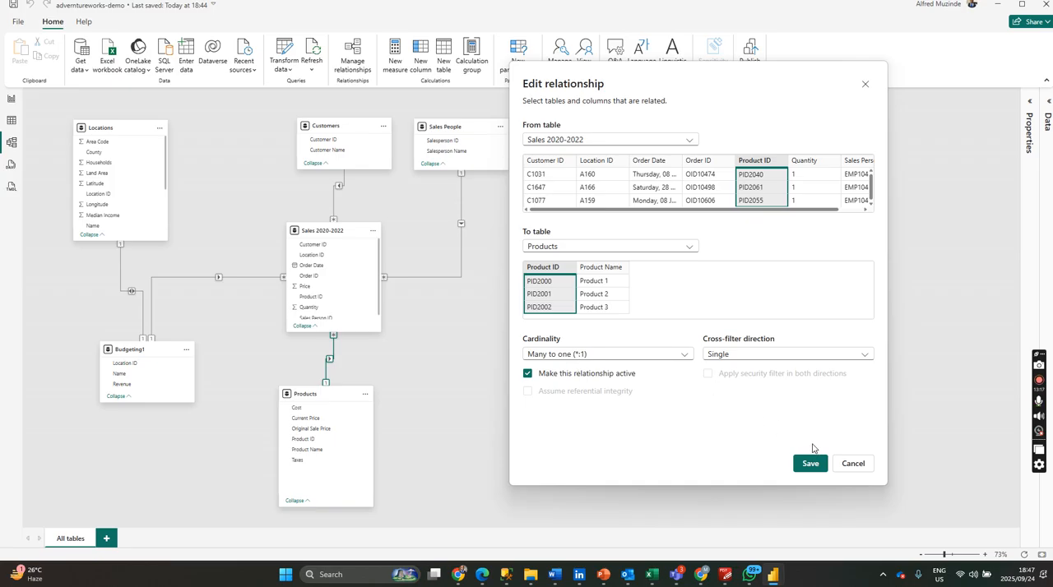
{"action": "left_click", "coordinate": [851, 464]}
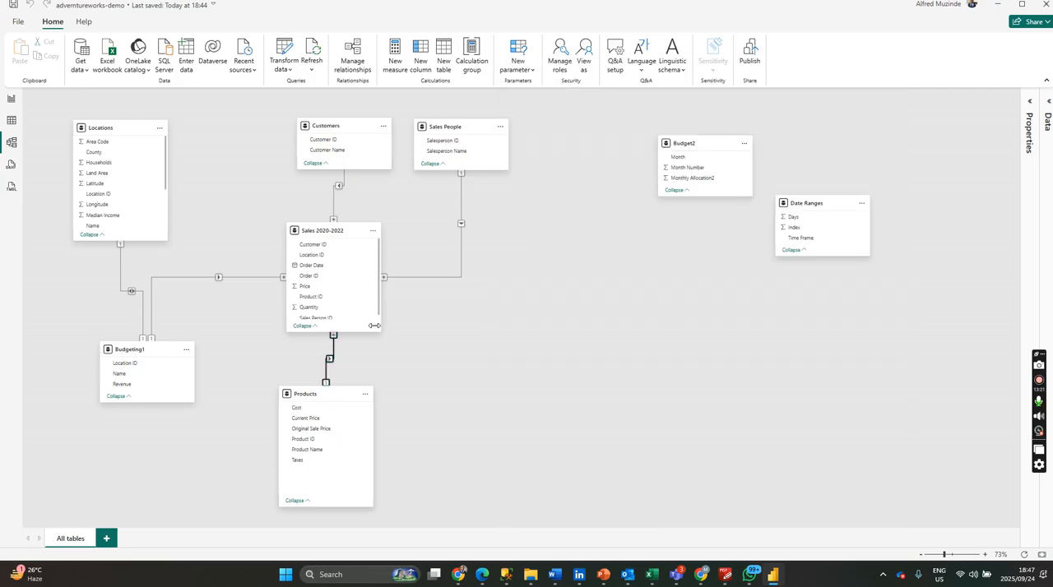
Move the Products table further below Sales 2020-2022 and delete the relationship between the two tables.
{"action": "left_click_drag", "start_coordinate": [338, 392], "coordinate": [348, 435]}
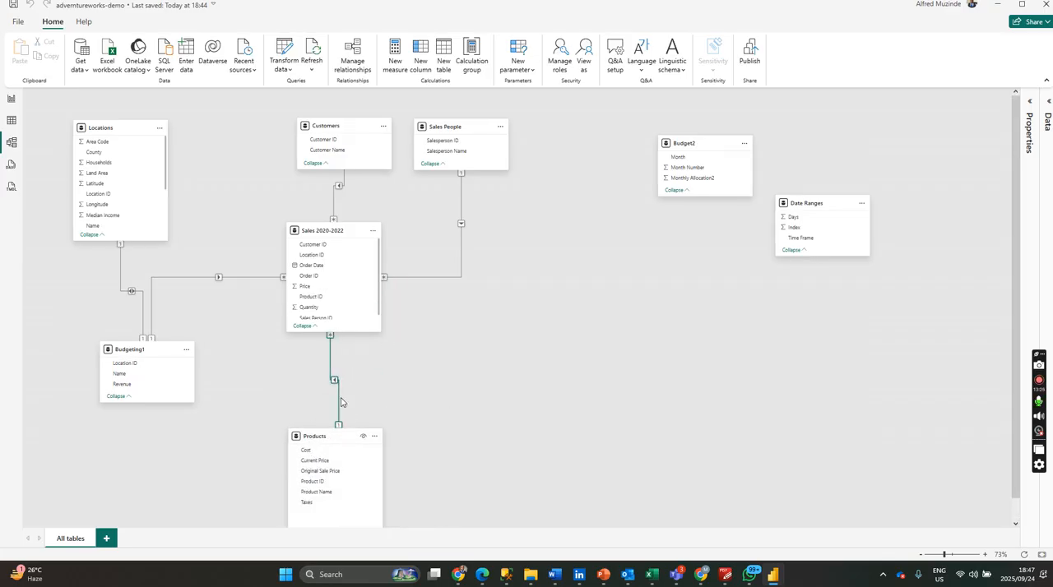
{"action": "right_click", "coordinate": [337, 401]}
{"action": "left_click", "coordinate": [364, 406]}
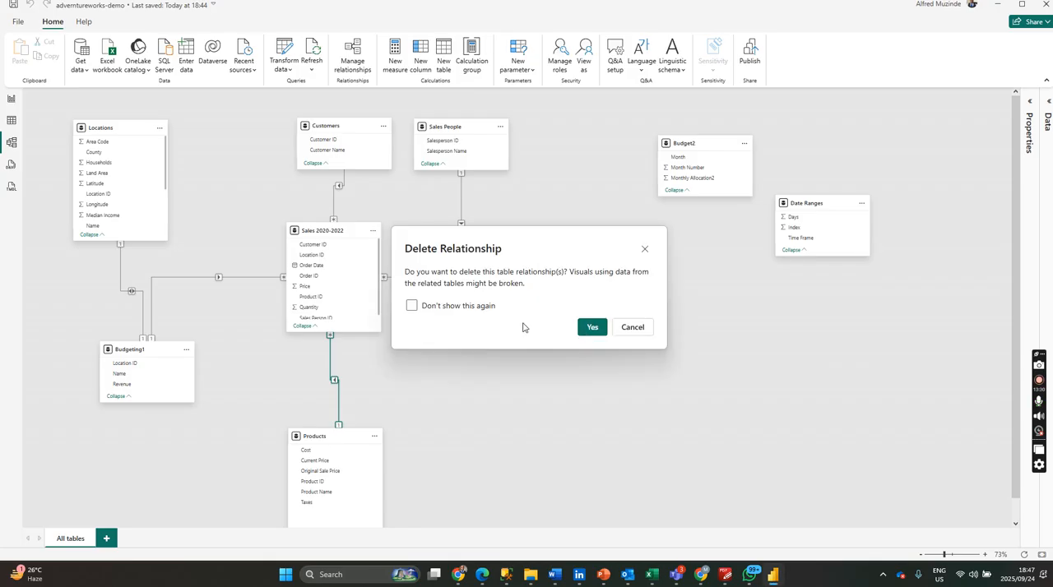
{"action": "left_click", "coordinate": [592, 327]}
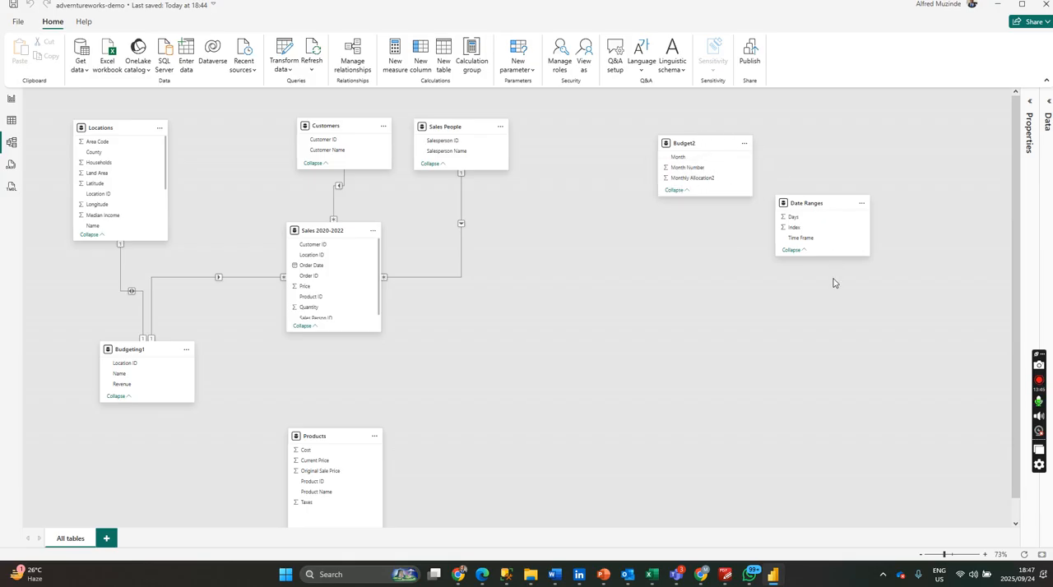
Place the Sales People table beside Sales 2020-2022 and delete the relationship between the two tables.
{"action": "scroll", "coordinate": [353, 228], "scroll_direction": "down", "scroll_amount": 1}
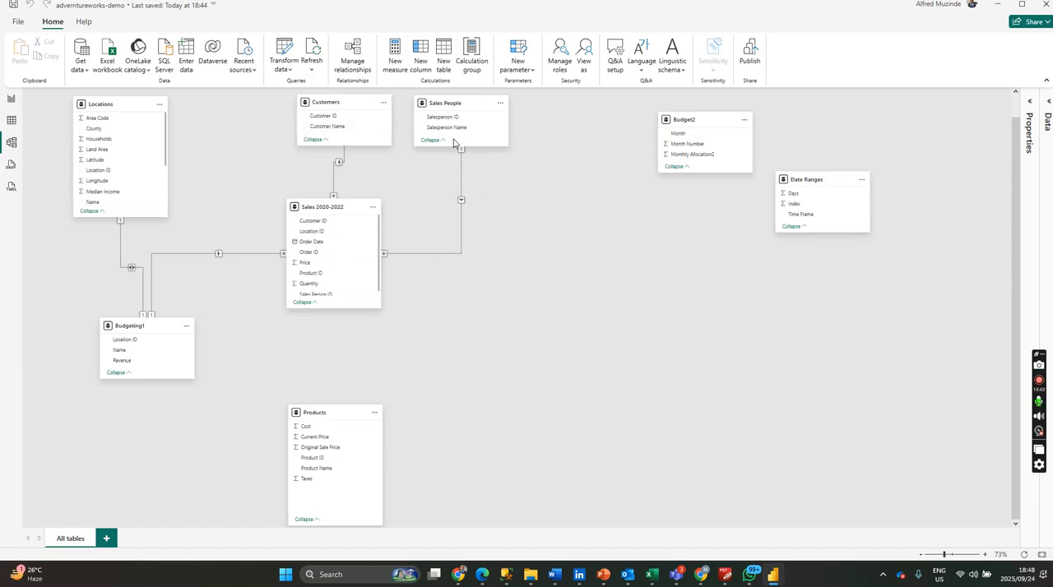
{"action": "left_click_drag", "start_coordinate": [477, 105], "coordinate": [575, 240]}
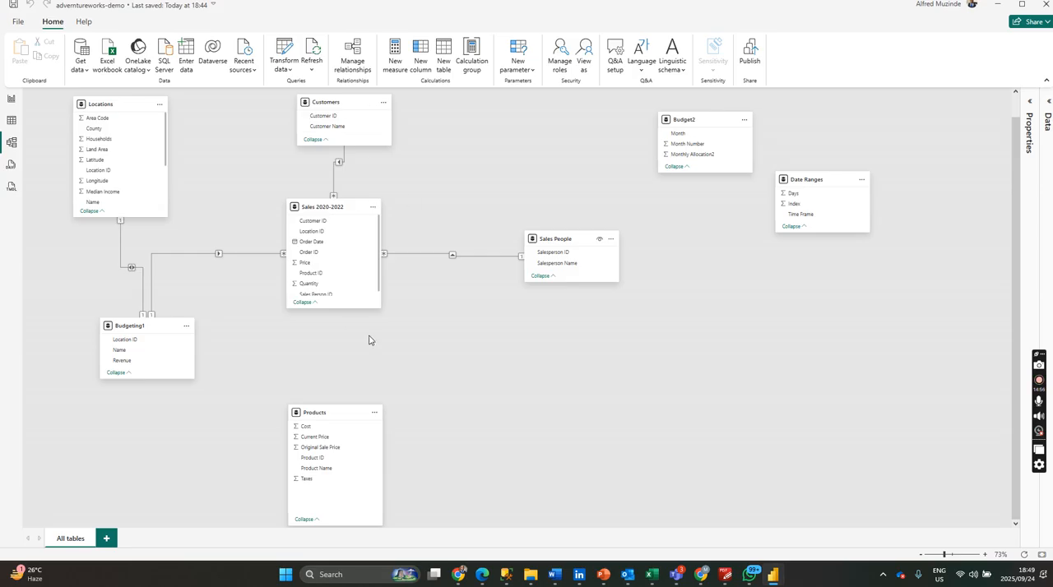
{"action": "right_click", "coordinate": [436, 257]}
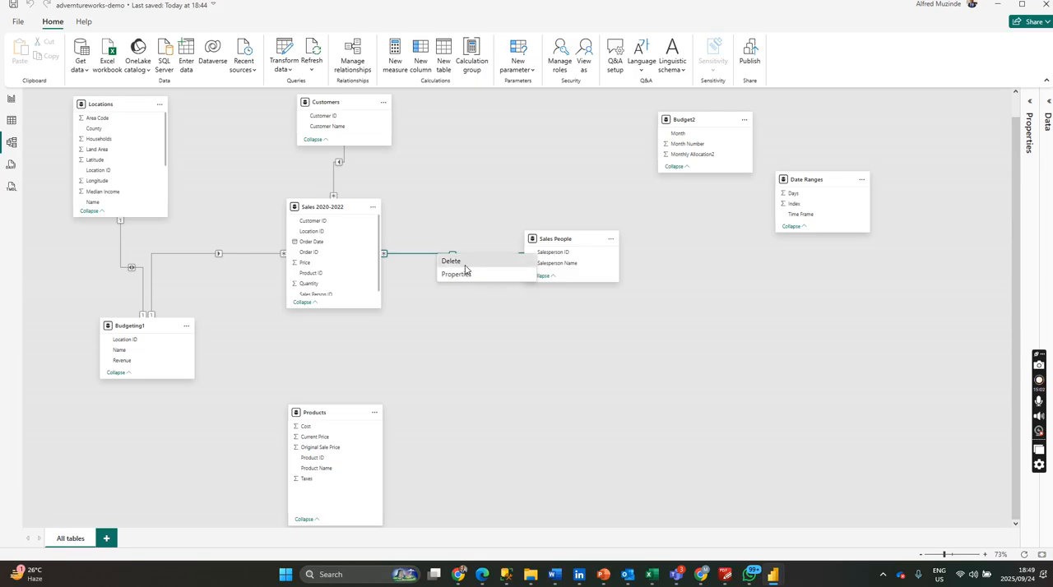
{"action": "left_click", "coordinate": [464, 263]}
{"action": "left_click", "coordinate": [590, 328]}
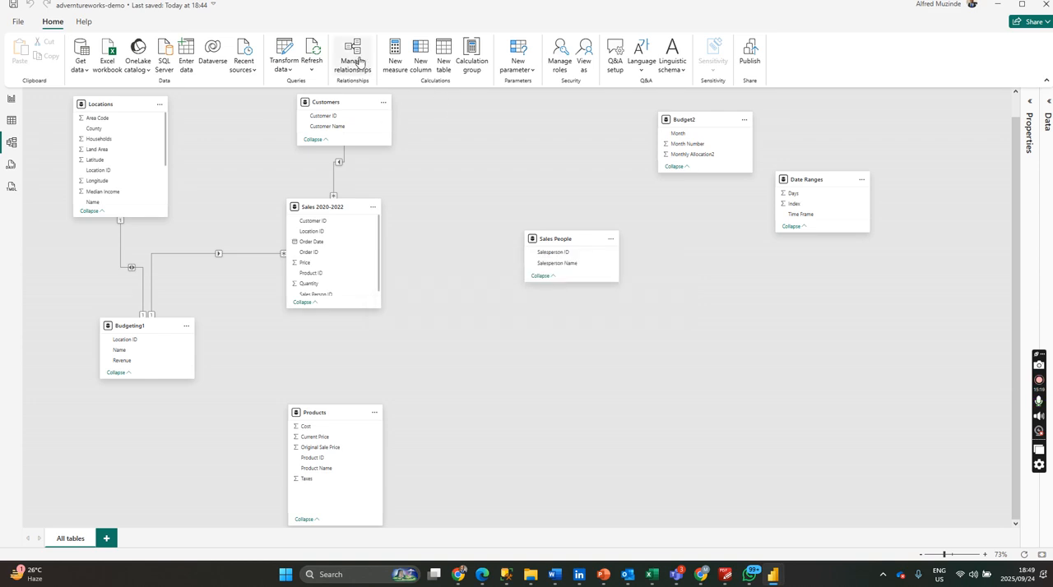
Restore the missing table relationships with Autodetect in the relationship manager, and close the manager.
{"action": "left_click", "coordinate": [352, 66]}
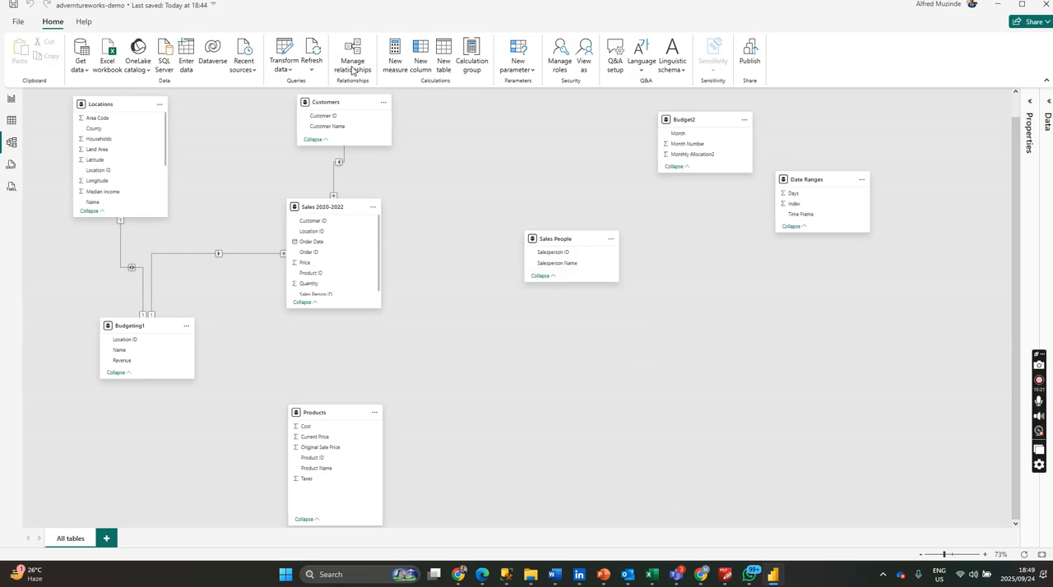
{"action": "left_click_drag", "start_coordinate": [603, 99], "coordinate": [831, 96]}
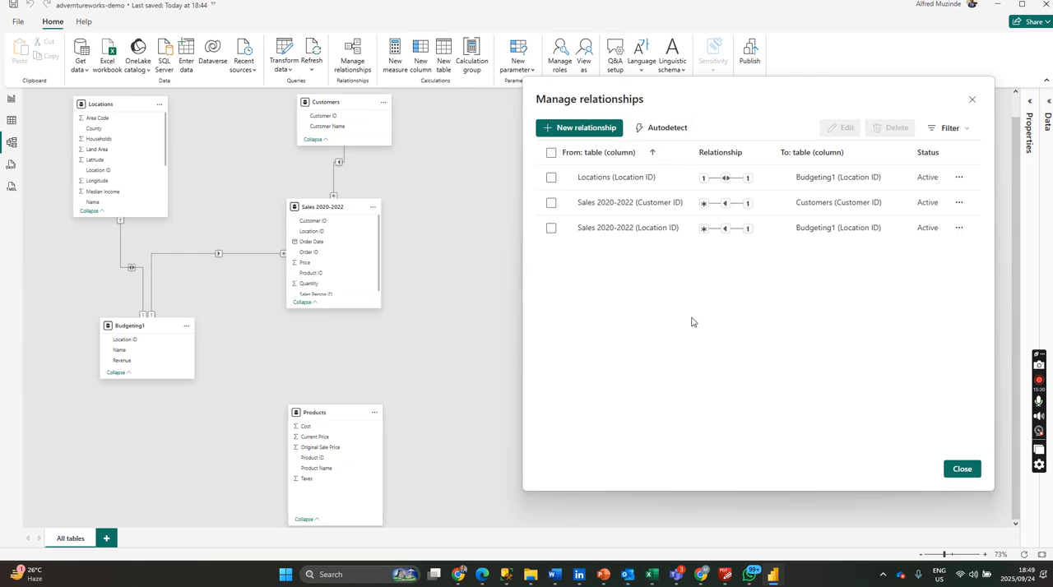
{"action": "left_click", "coordinate": [670, 130]}
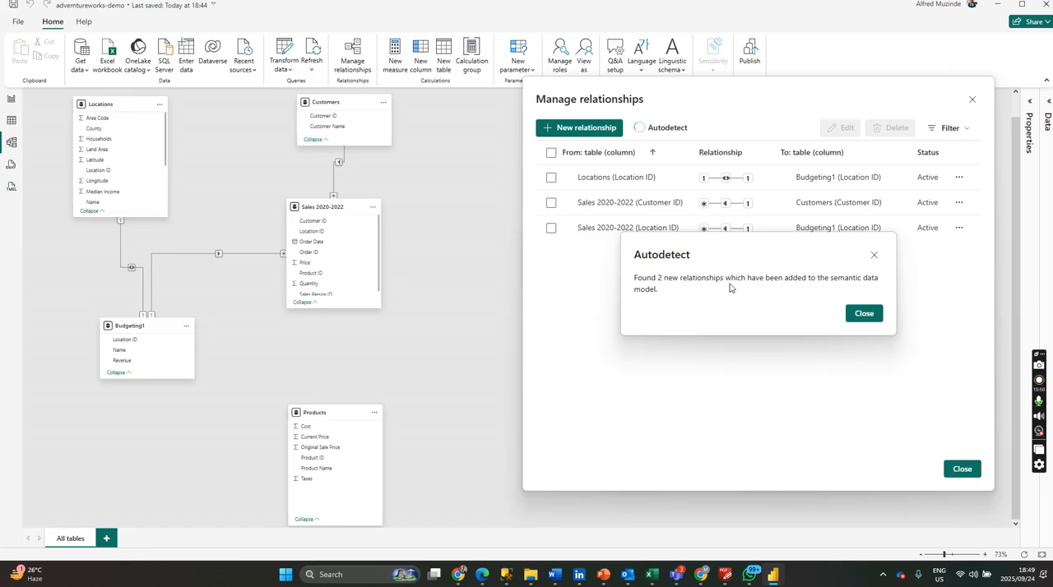
{"action": "left_click", "coordinate": [863, 315]}
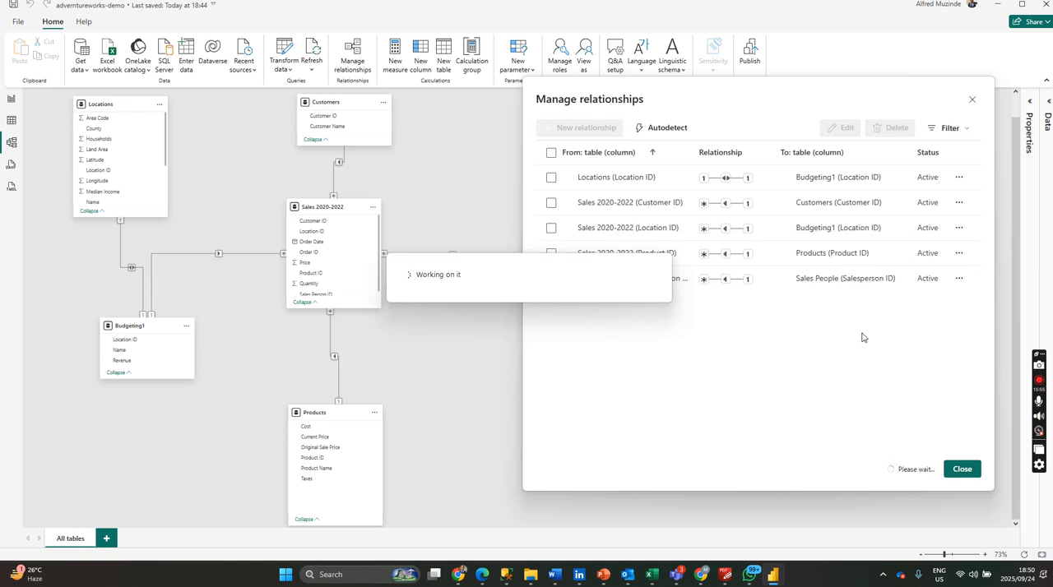
{"action": "left_click", "coordinate": [960, 470]}
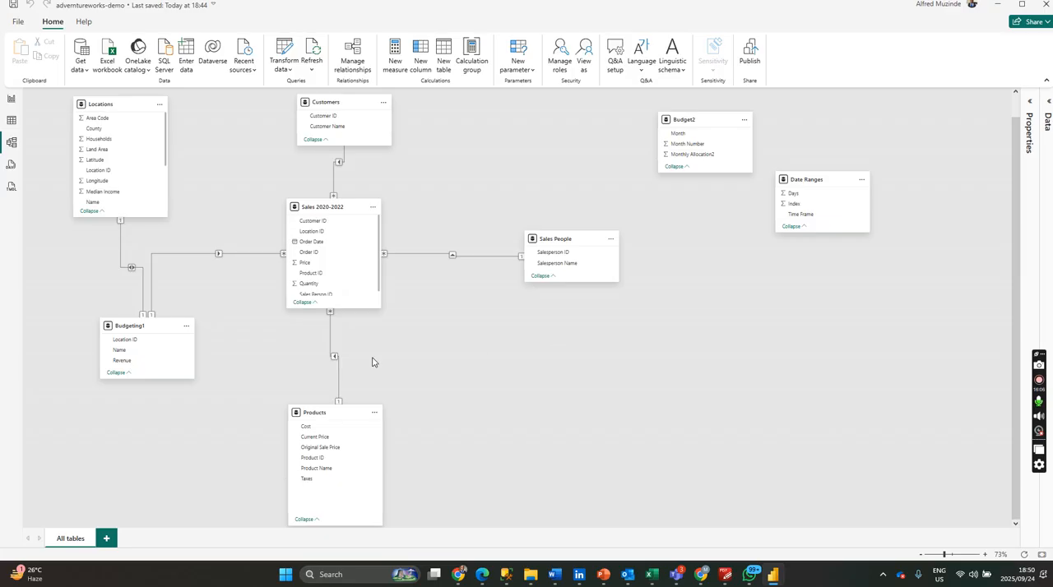
Delete the autodetected Product ID relationship between Sales 2020-2022 and Products.
{"action": "right_click", "coordinate": [337, 381]}
{"action": "left_click", "coordinate": [370, 381]}
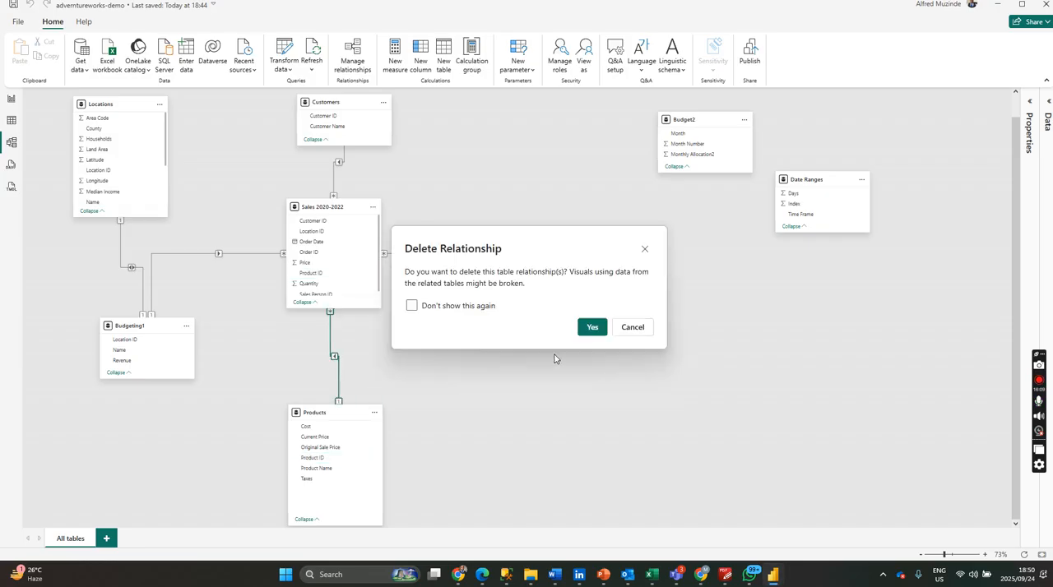
{"action": "left_click", "coordinate": [592, 327]}
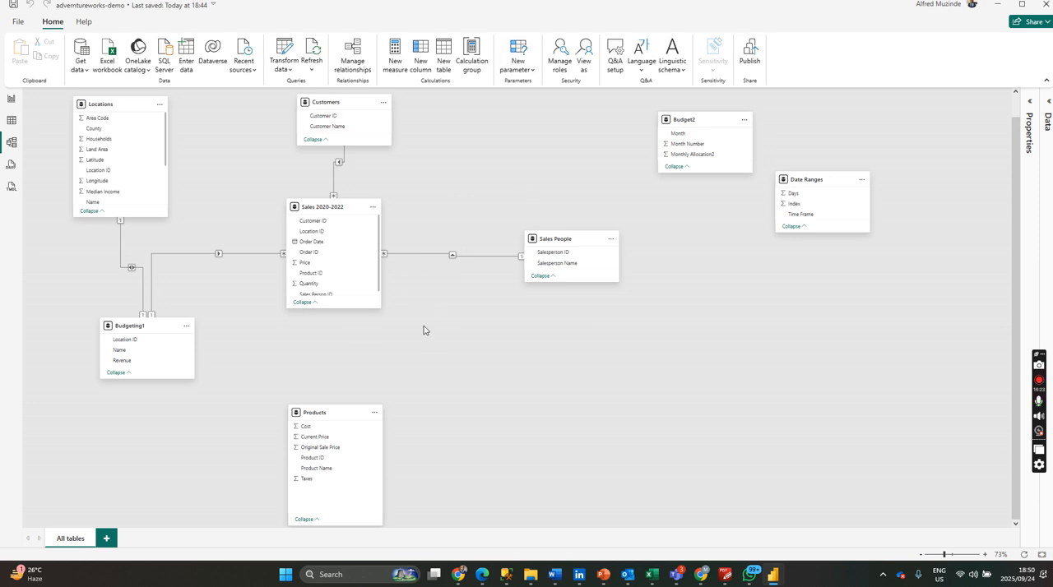
Set up a new relationship in the relationship manager from Products to Sales 2020-2022 on Product ID.
{"action": "left_click", "coordinate": [350, 413]}
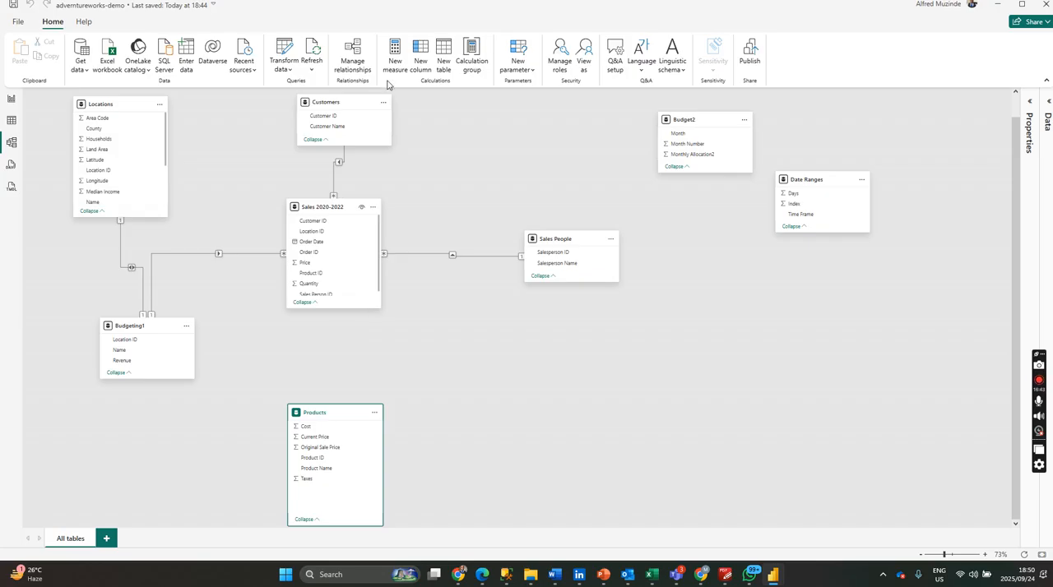
{"action": "left_click", "coordinate": [353, 62]}
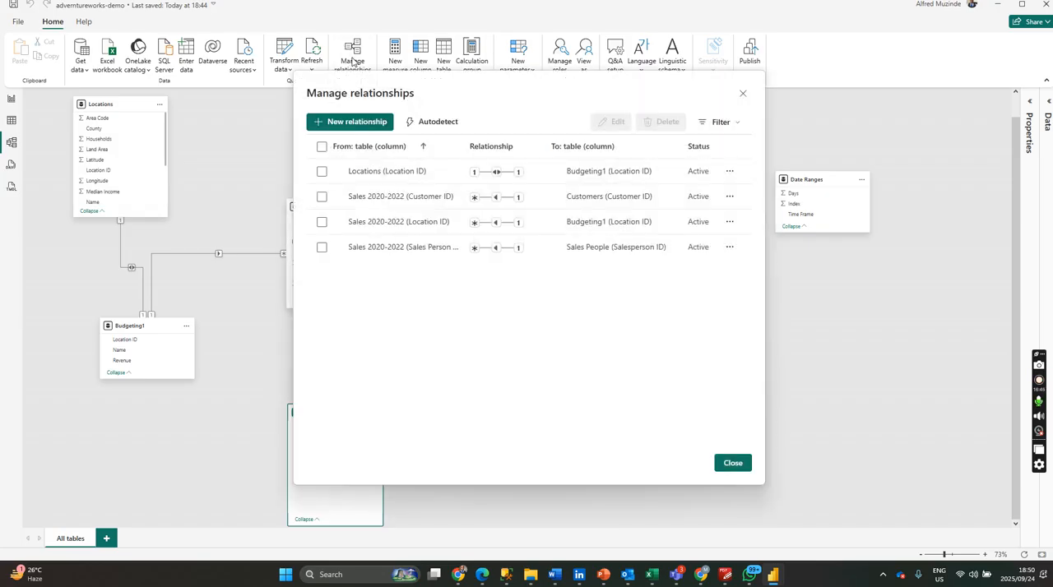
{"action": "left_click", "coordinate": [365, 125]}
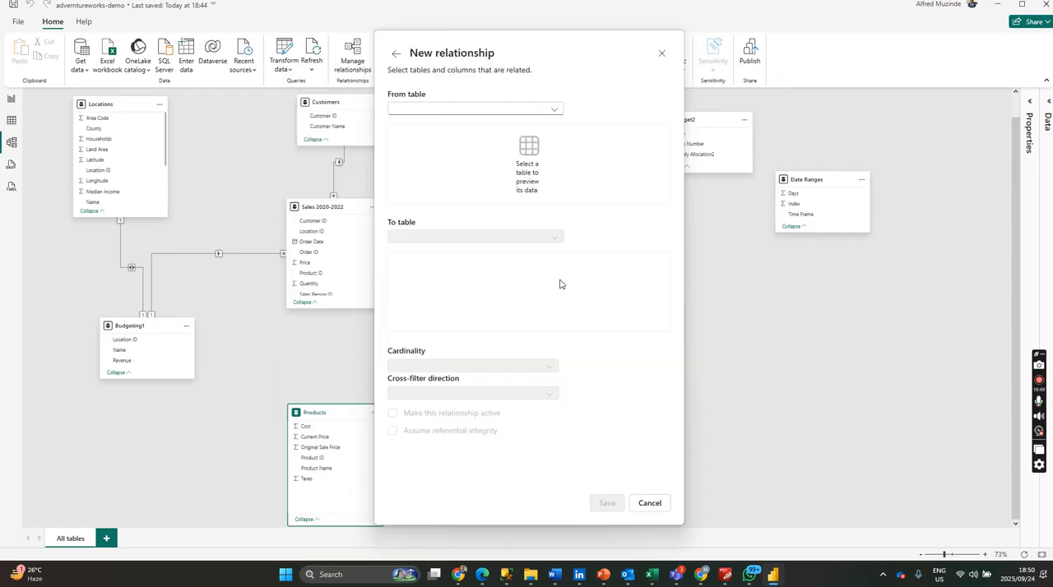
{"action": "left_click", "coordinate": [536, 111]}
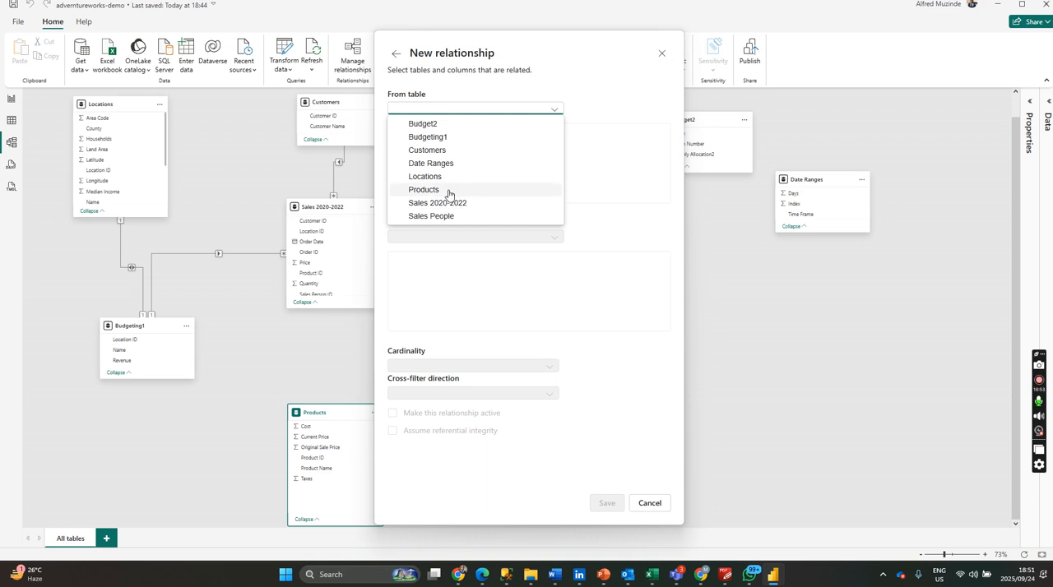
{"action": "left_click", "coordinate": [449, 191]}
{"action": "left_click", "coordinate": [533, 218]}
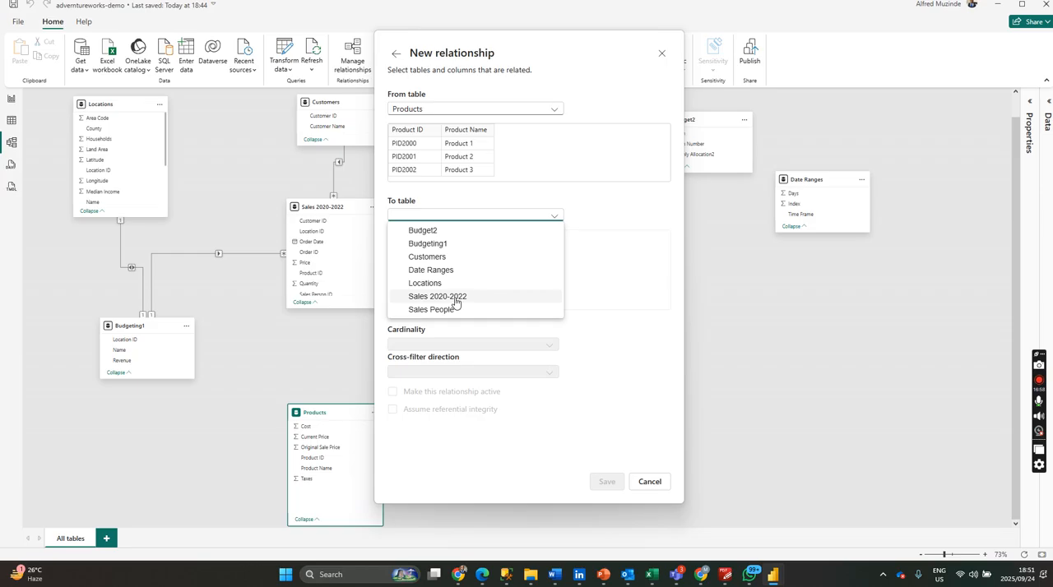
{"action": "left_click", "coordinate": [455, 299]}
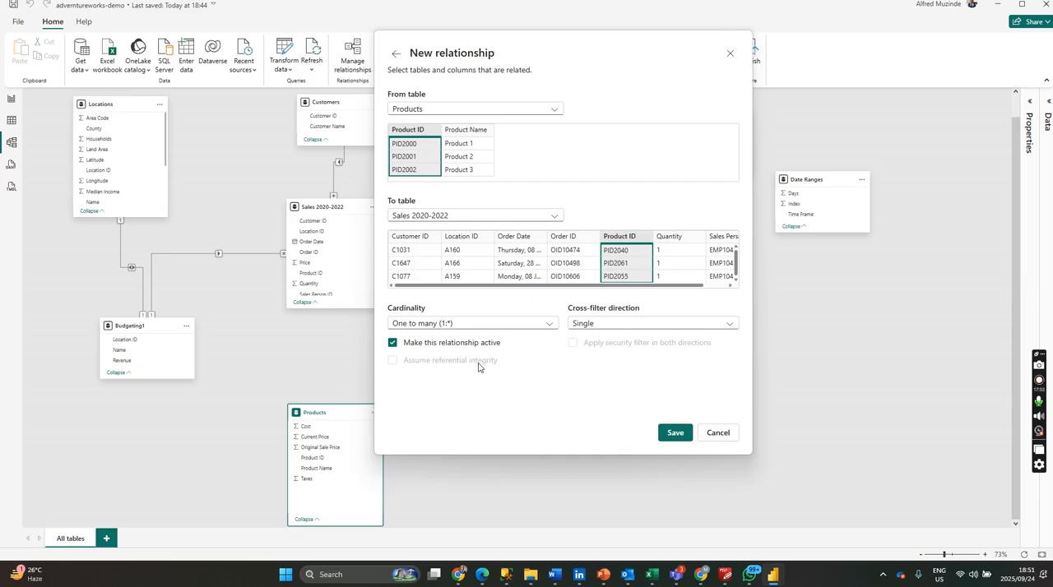
Review the relationship's options, save it with One to many (1:*) cardinality and Single cross-filter direction, and close the relationship manager.
{"action": "left_click", "coordinate": [411, 325]}
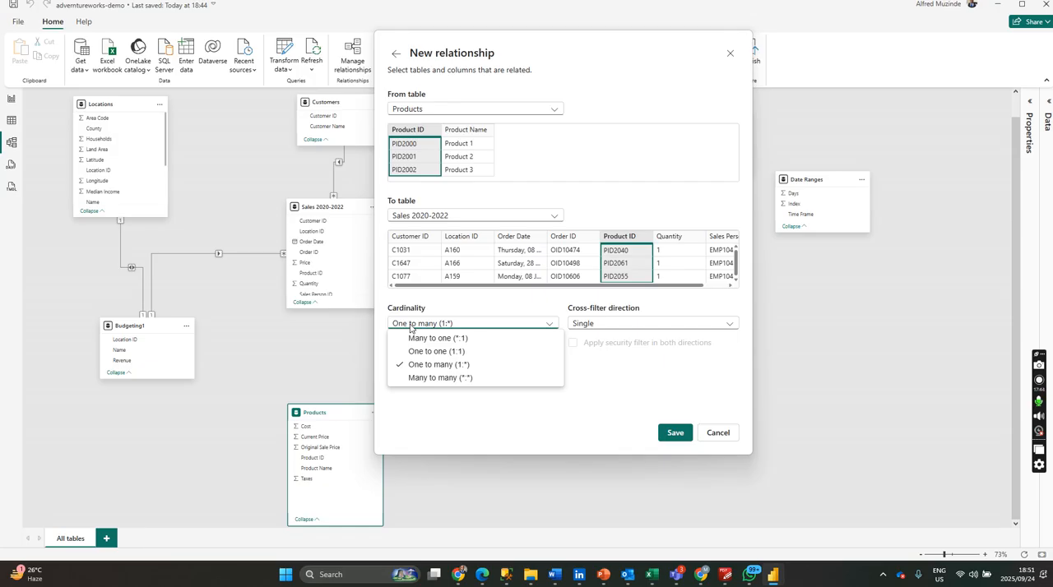
{"action": "left_click", "coordinate": [622, 323]}
{"action": "left_click", "coordinate": [622, 323]}
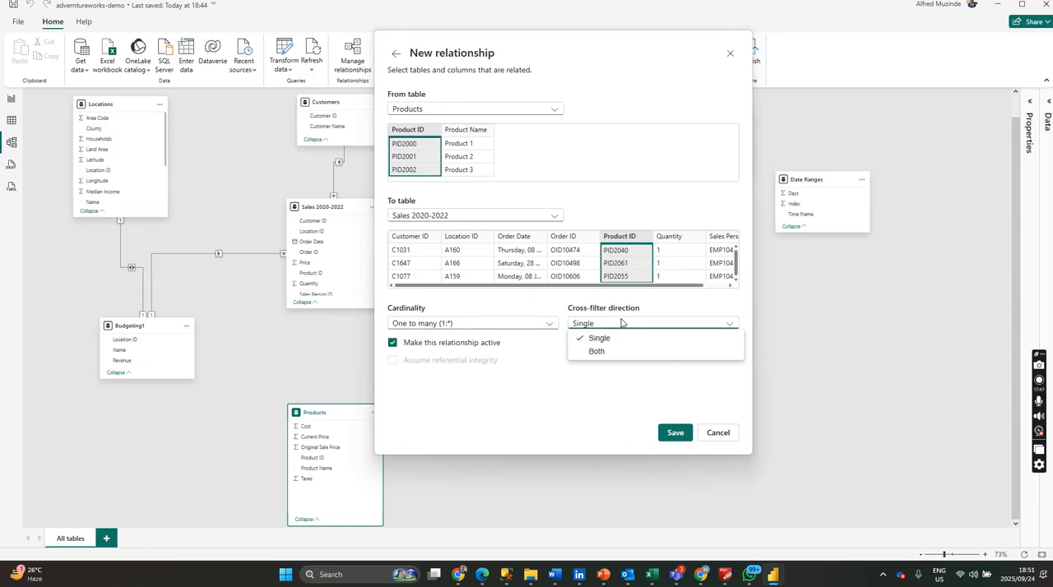
{"action": "left_click", "coordinate": [563, 382]}
{"action": "left_click", "coordinate": [676, 433]}
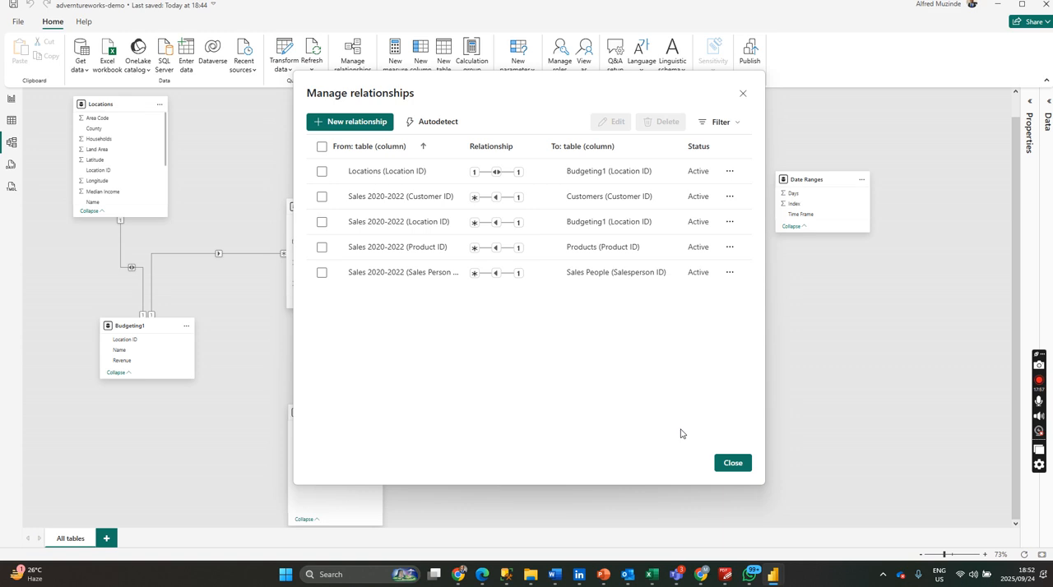
{"action": "left_click", "coordinate": [734, 463]}
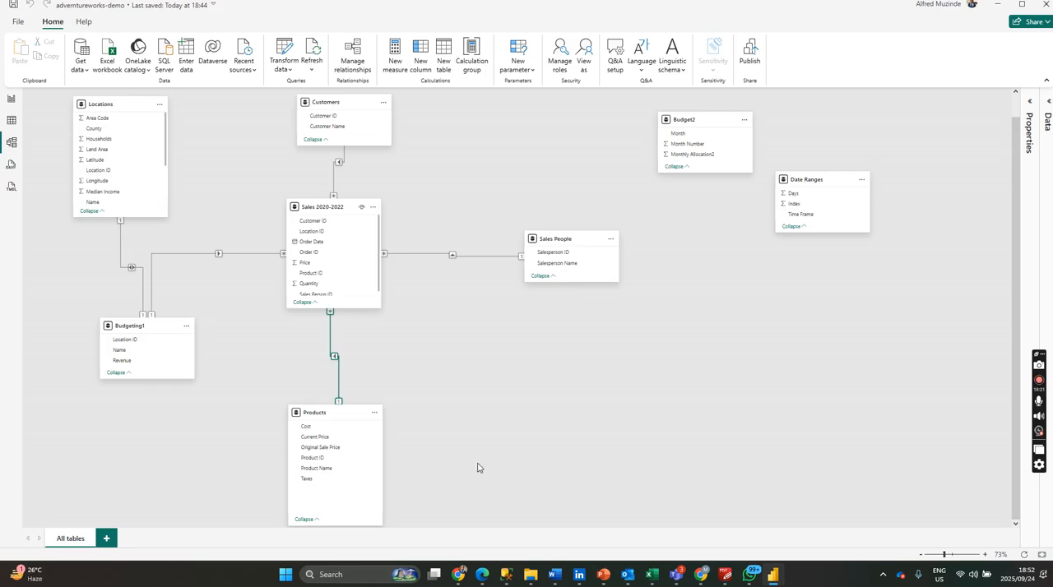
Delete the newly created relationship between Sales 2020-2022 and Products in the model diagram.
{"action": "left_click", "coordinate": [337, 371]}
{"action": "key", "text": "Delete"}
{"action": "left_click", "coordinate": [592, 328]}
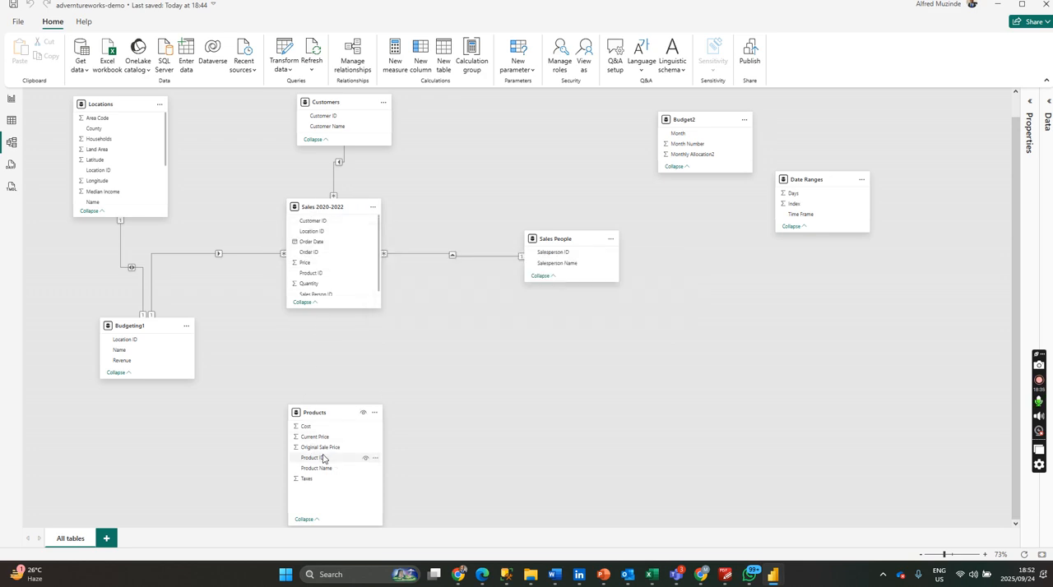
Link Product ID in Products to Product ID in Sales 2020-2022 directly in the diagram, with One to many (1:*) cardinality and Single cross-filtering.
{"action": "left_click_drag", "start_coordinate": [324, 462], "coordinate": [326, 275]}
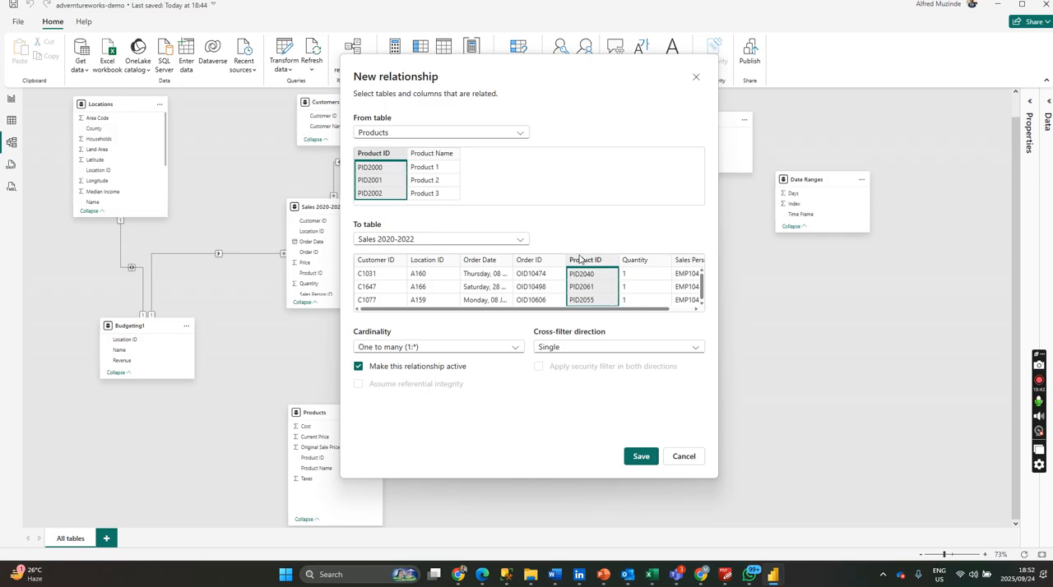
{"action": "left_click", "coordinate": [640, 461]}
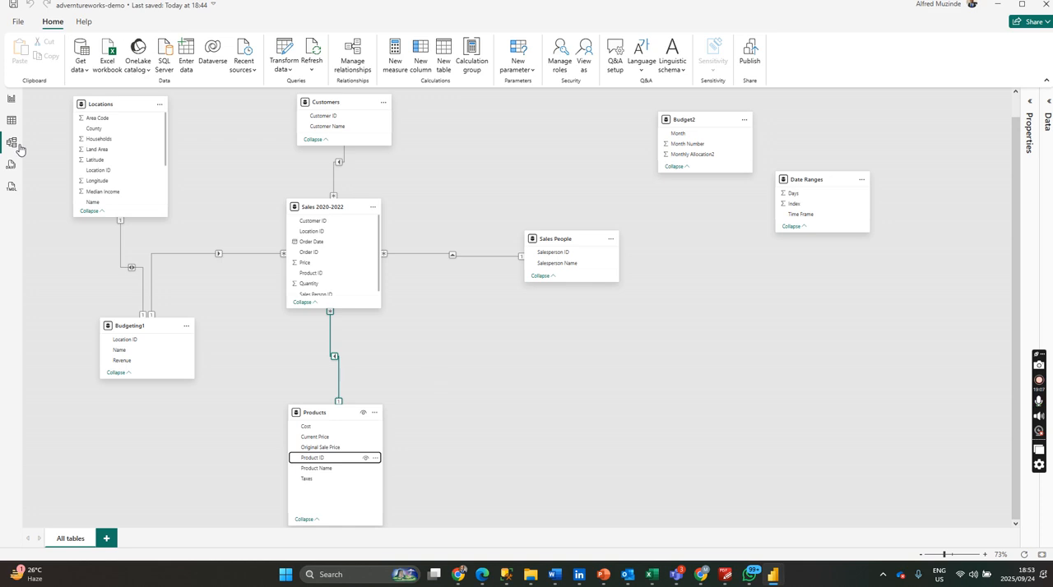
Switch to the Report view and look over the Budget2 table and the fields of the Products table.
{"action": "left_click", "coordinate": [12, 99]}
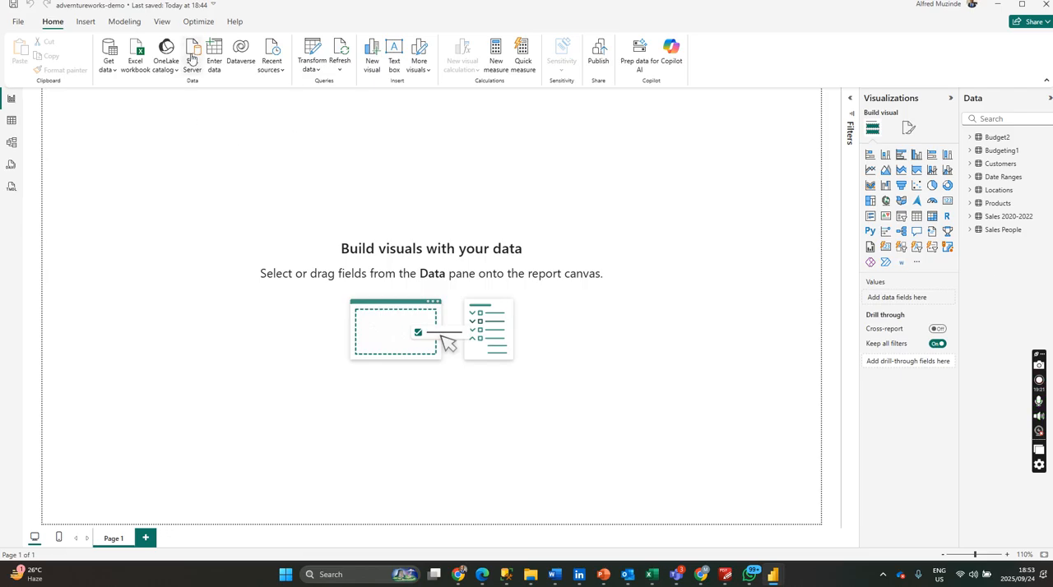
{"action": "left_click", "coordinate": [86, 23]}
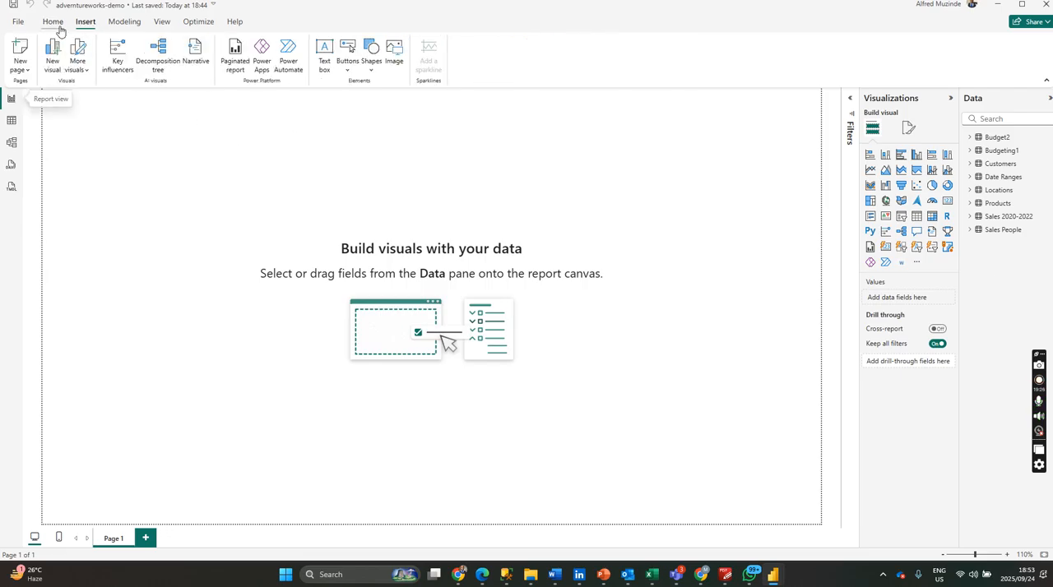
{"action": "left_click", "coordinate": [55, 23]}
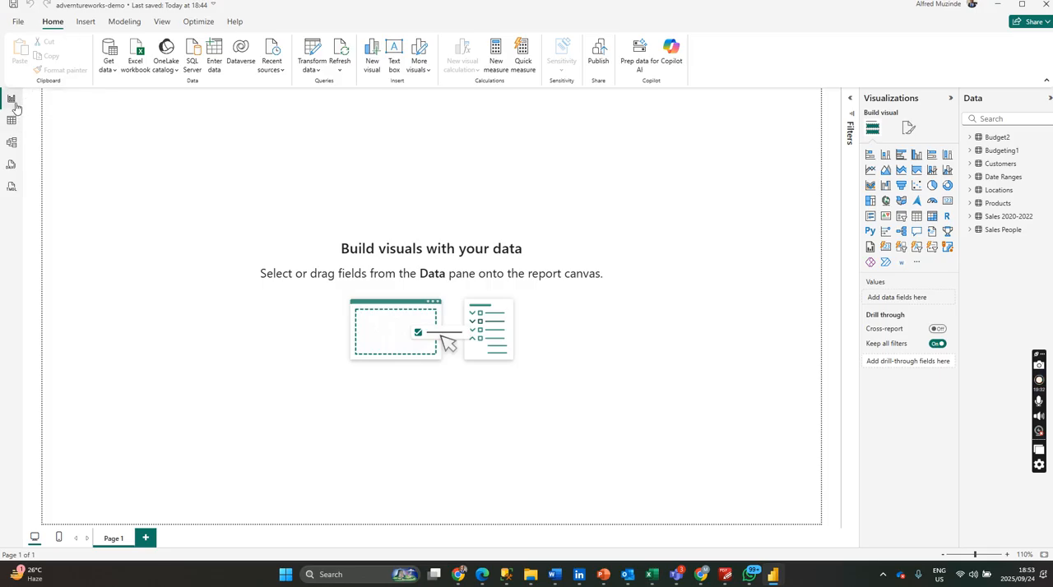
{"action": "left_click", "coordinate": [1013, 140]}
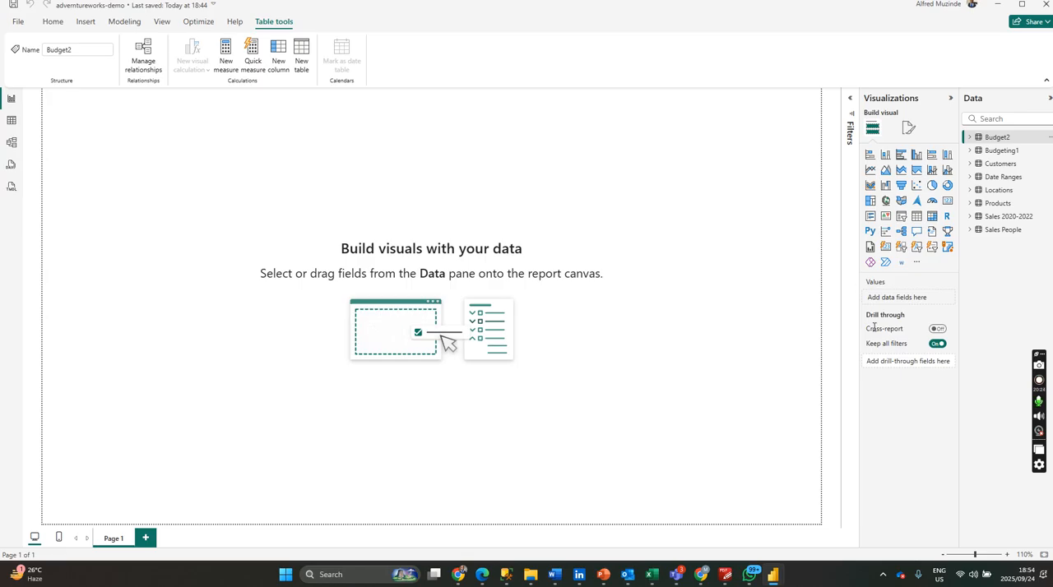
{"action": "left_click", "coordinate": [276, 161]}
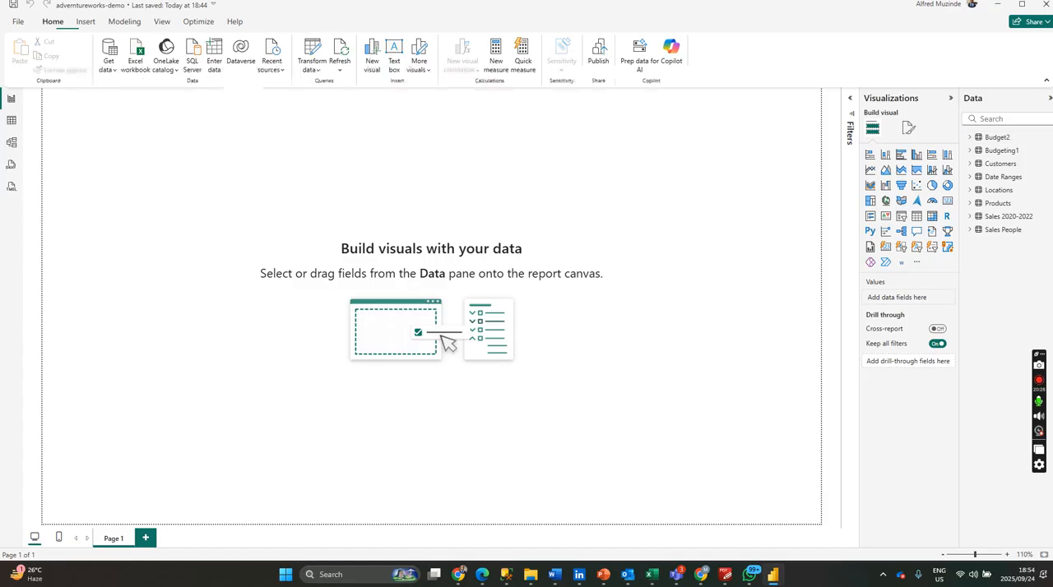
{"action": "left_click", "coordinate": [970, 203]}
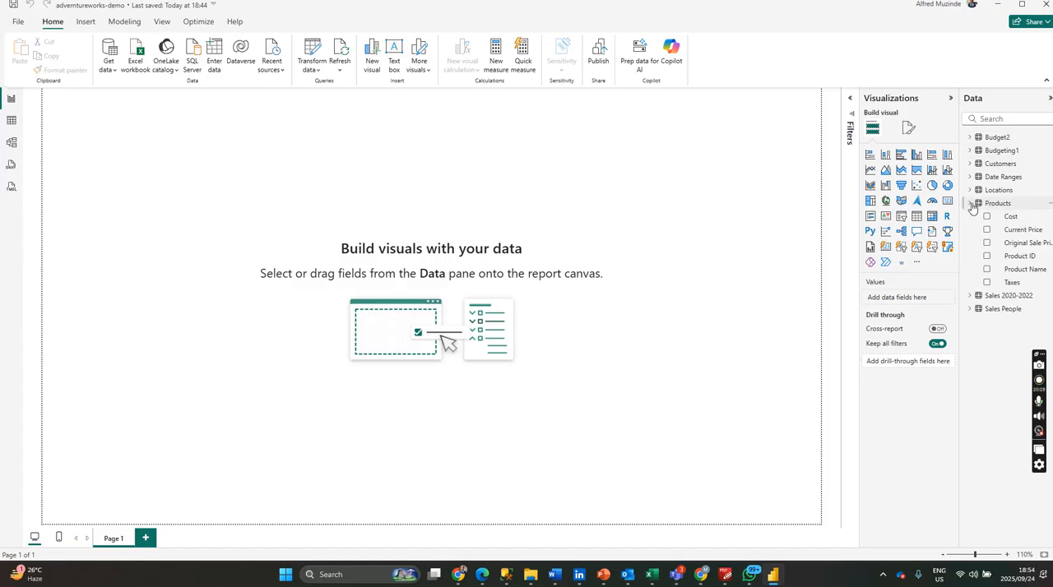
{"action": "left_click", "coordinate": [971, 203]}
Add a new calculated column named Total Price to the Sales 2020-2022 table.
{"action": "left_click", "coordinate": [971, 216]}
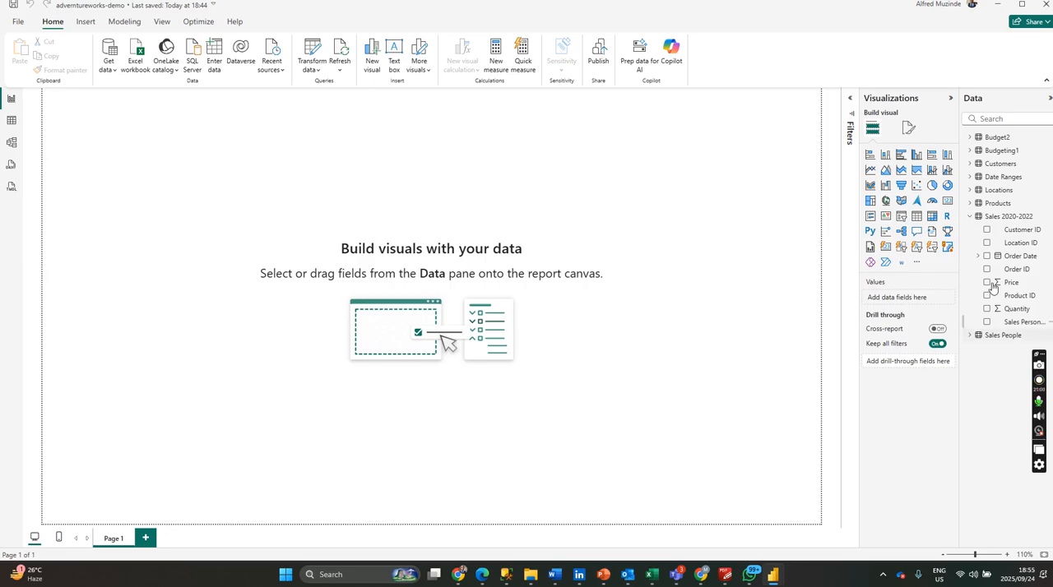
{"action": "right_click", "coordinate": [1008, 217]}
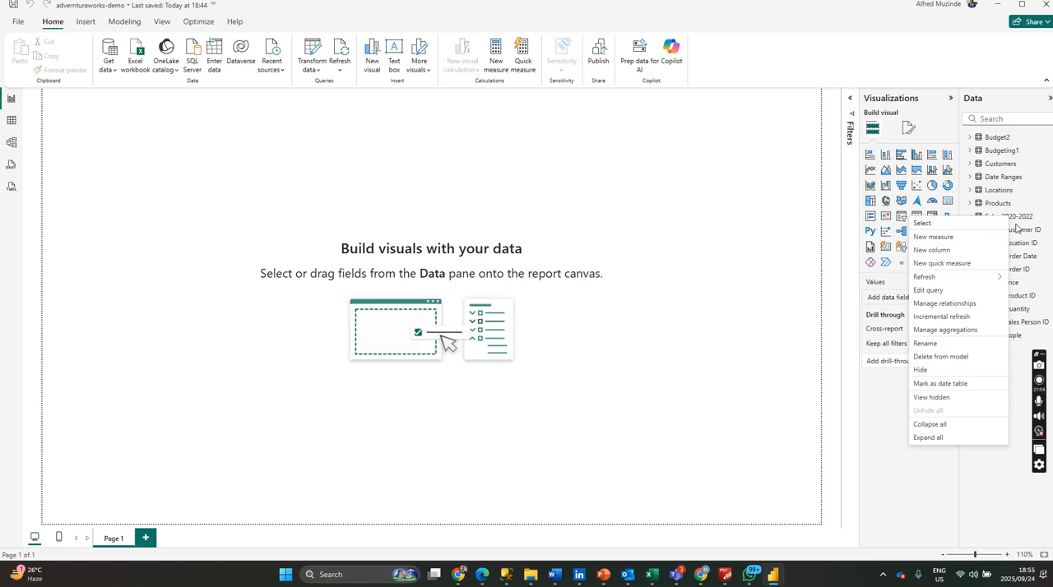
{"action": "left_click", "coordinate": [945, 253]}
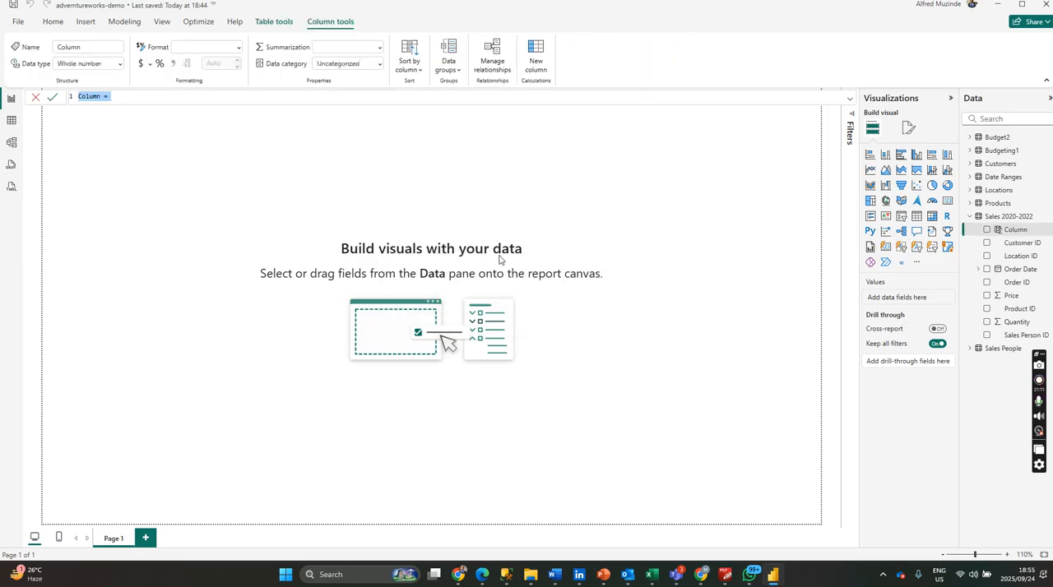
{"action": "type", "text": "Total Price"}
Define Total Price as 'Sales 2020-2022'[Quantity]*'Sales 2020-2022'[Price] and commit the formula.
{"action": "type", "text": "=quan"}
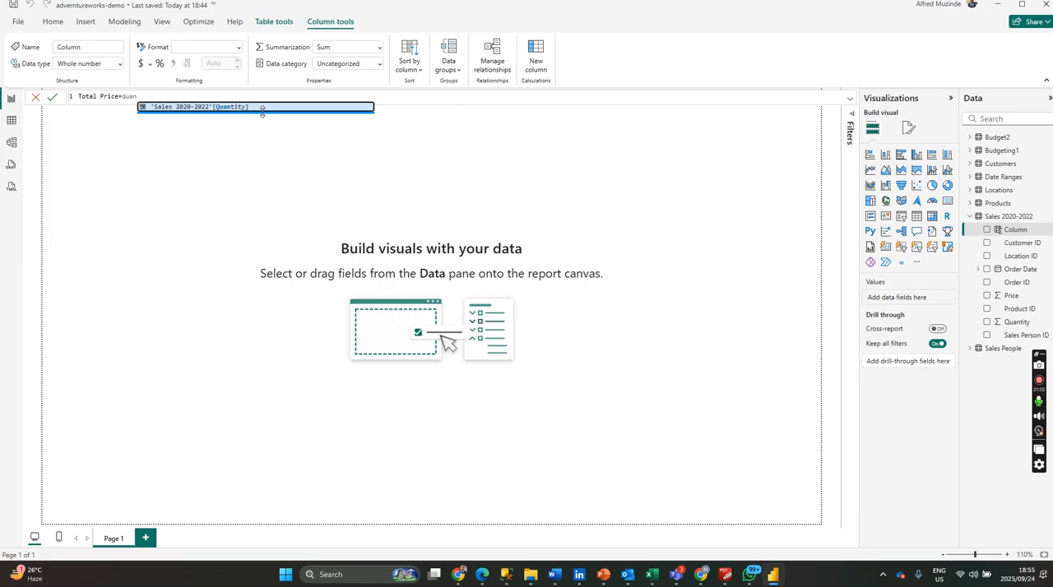
{"action": "key", "text": "BackSpace"}
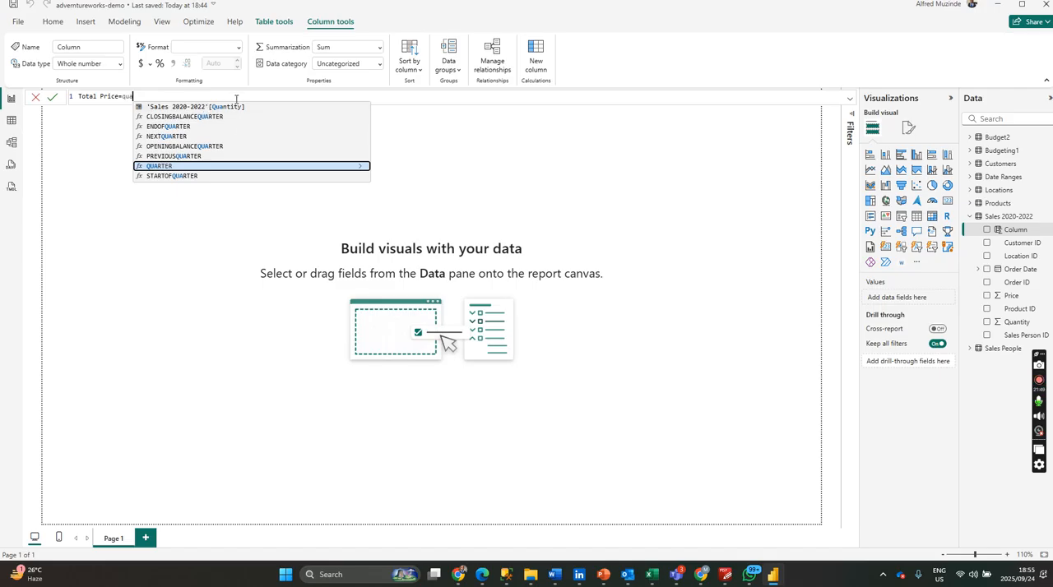
{"action": "left_click", "coordinate": [177, 110]}
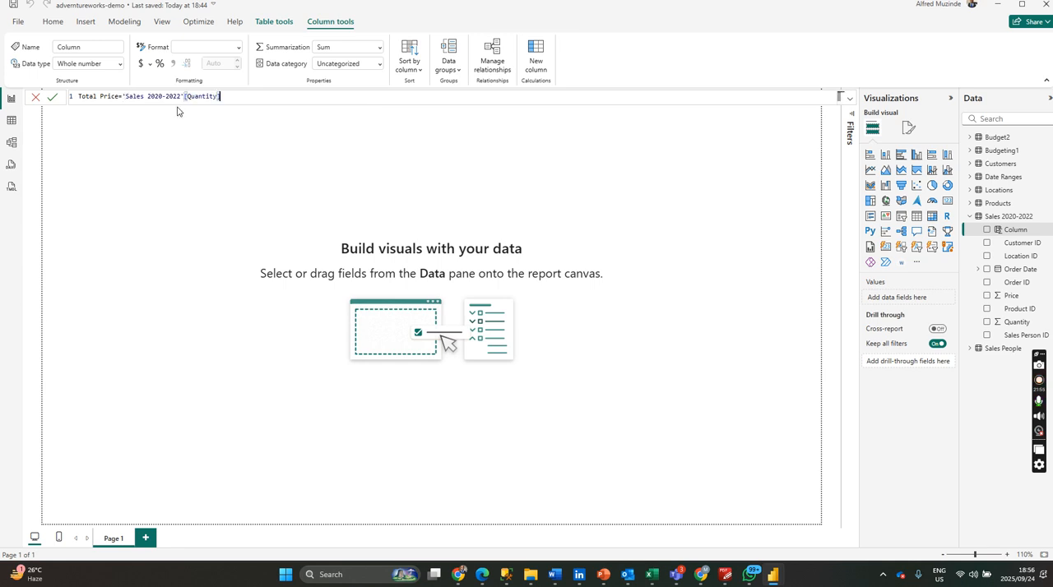
{"action": "type", "text": "*pric"}
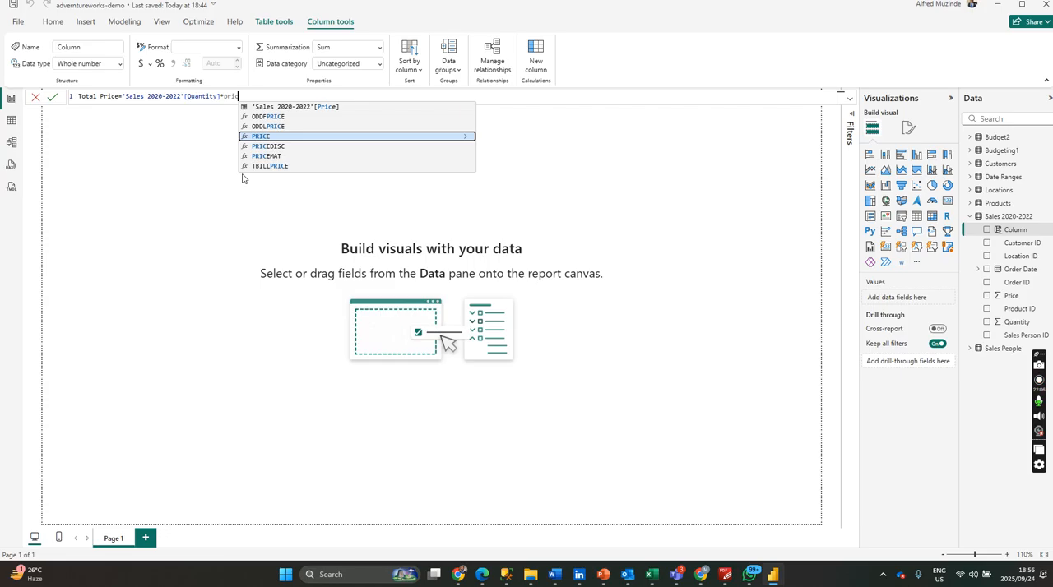
{"action": "left_click", "coordinate": [254, 108]}
{"action": "key", "text": "Return"}
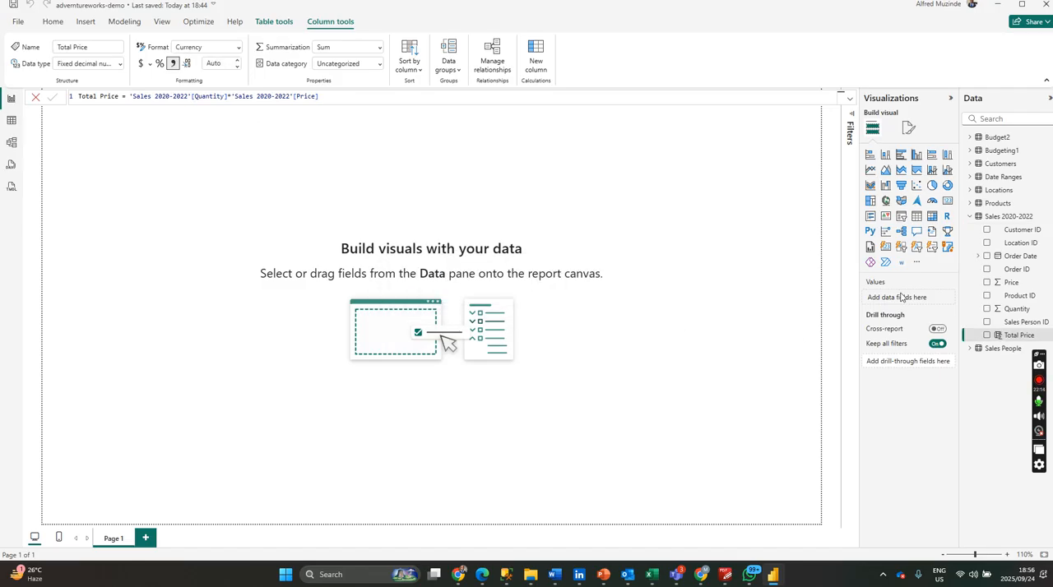
Check the Total Price column of Sales 2020-2022 in the Table view, then return to the Report view and collapse the table's fields.
{"action": "left_click", "coordinate": [1008, 336]}
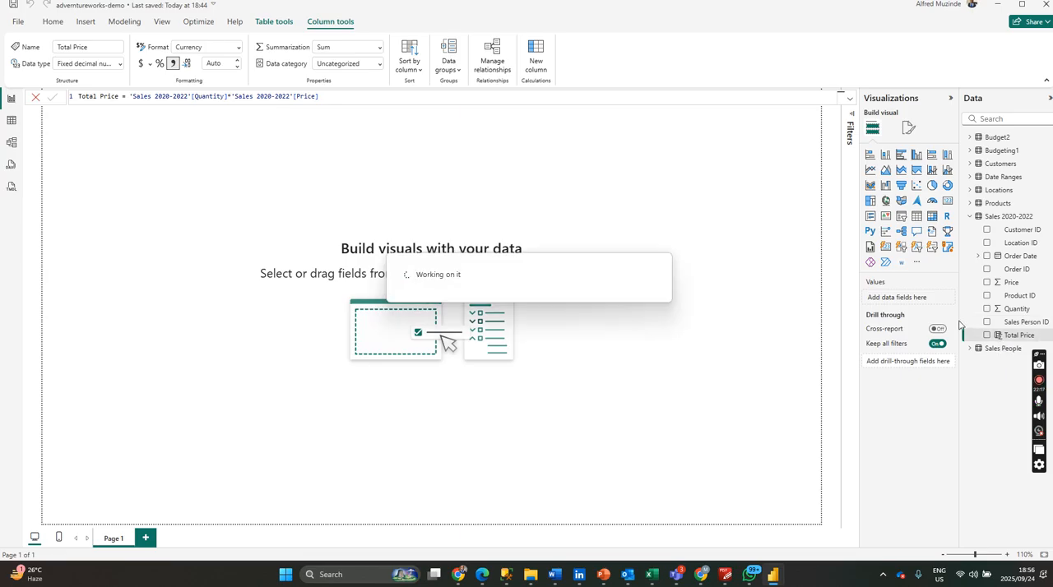
{"action": "left_click", "coordinate": [11, 121]}
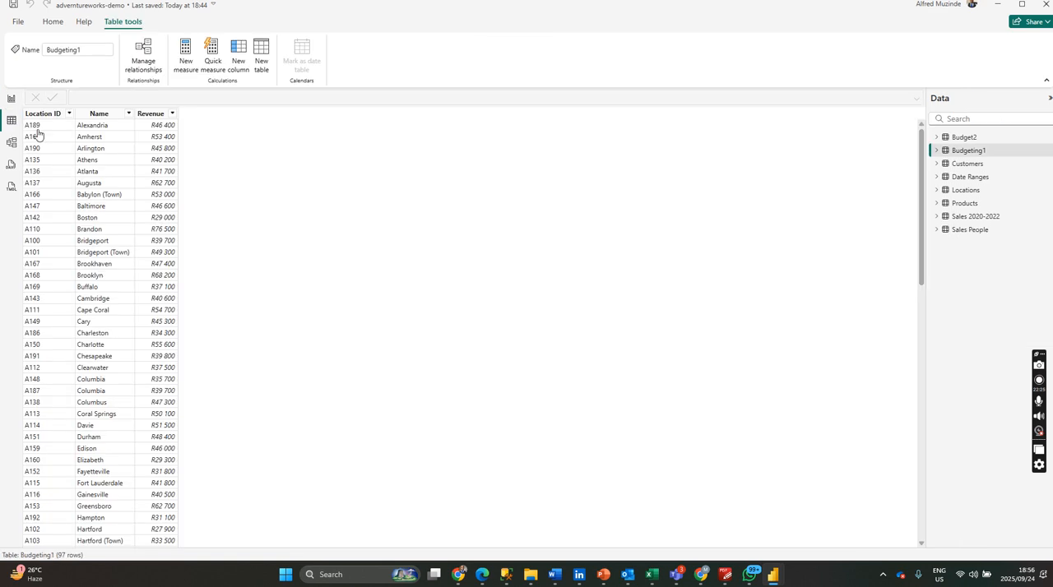
{"action": "left_click", "coordinate": [975, 216]}
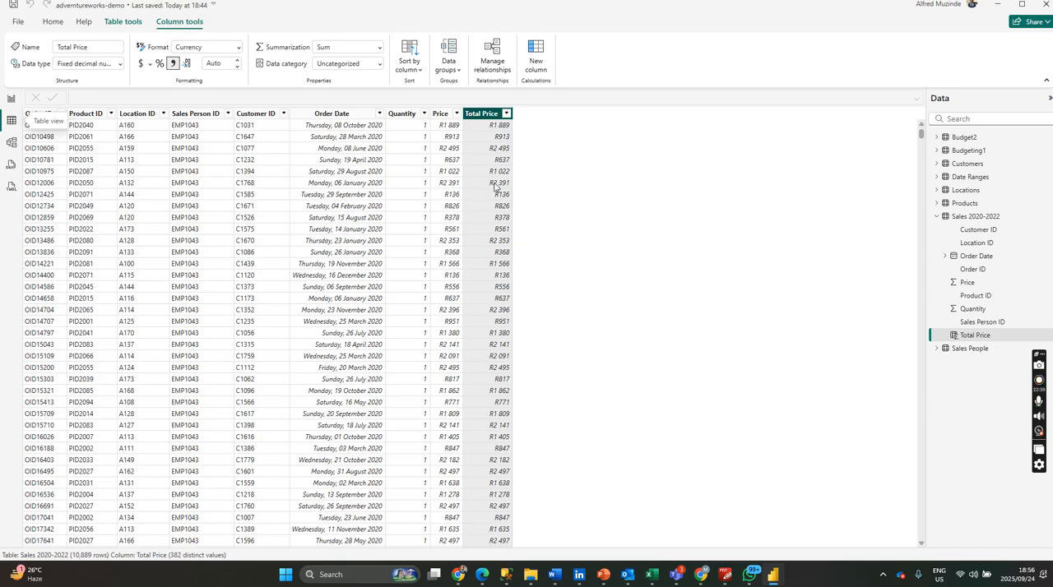
{"action": "left_click", "coordinate": [12, 99]}
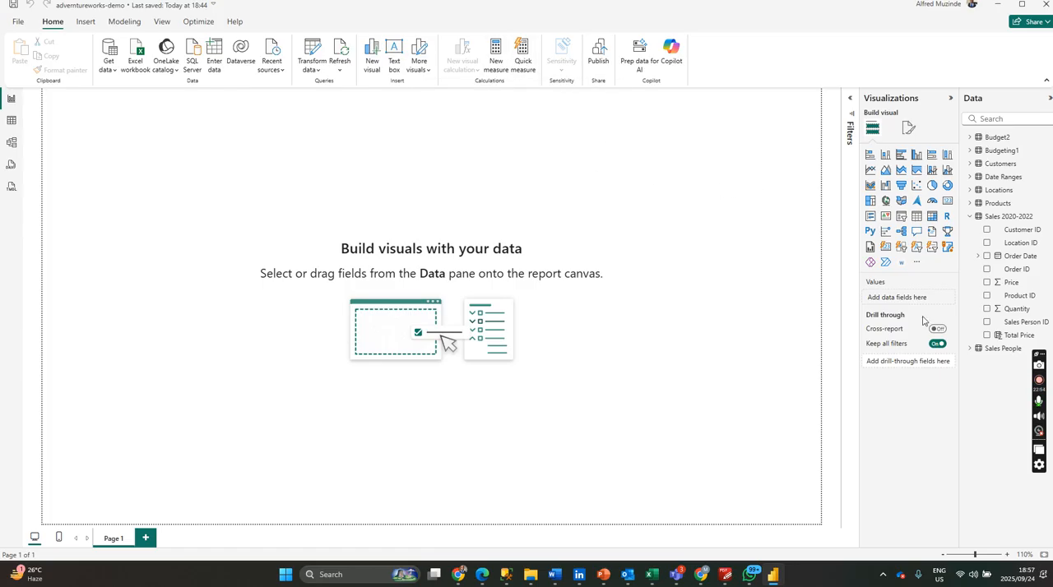
{"action": "left_click", "coordinate": [970, 216]}
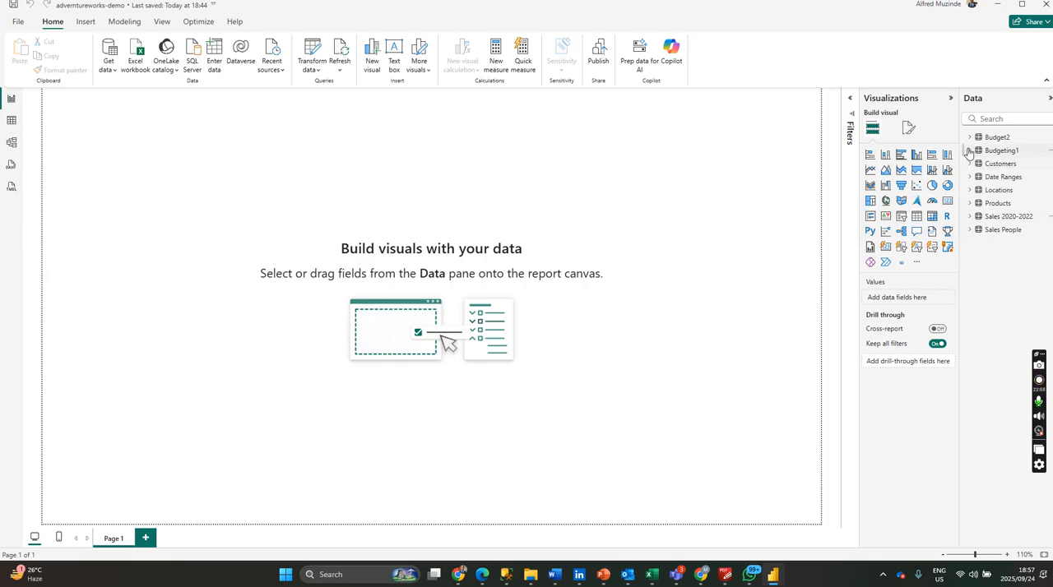
Try to create a calculated table for measures by entering only a table name as its formula.
{"action": "left_click", "coordinate": [1018, 138]}
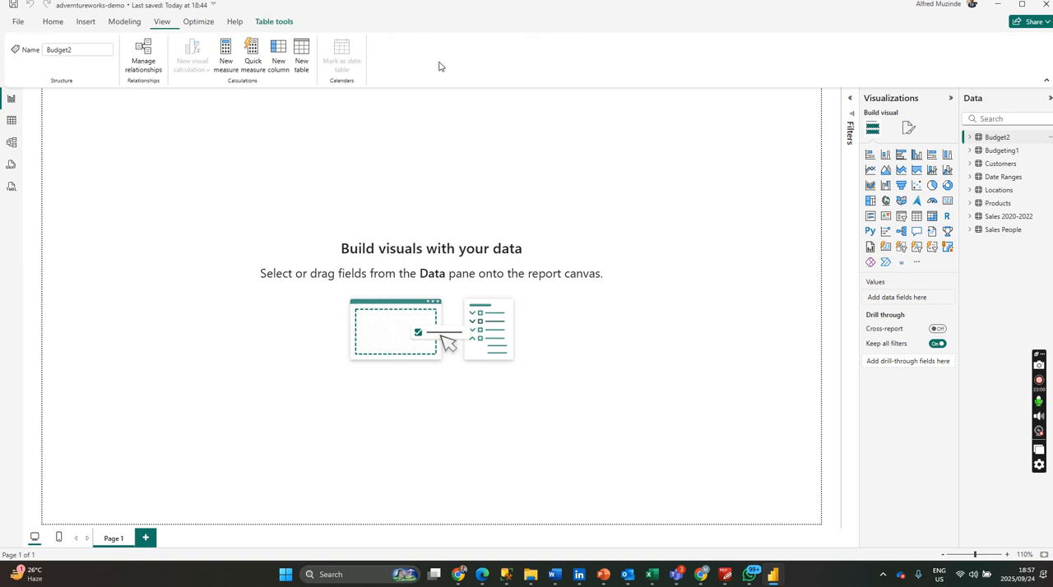
{"action": "left_click", "coordinate": [296, 63]}
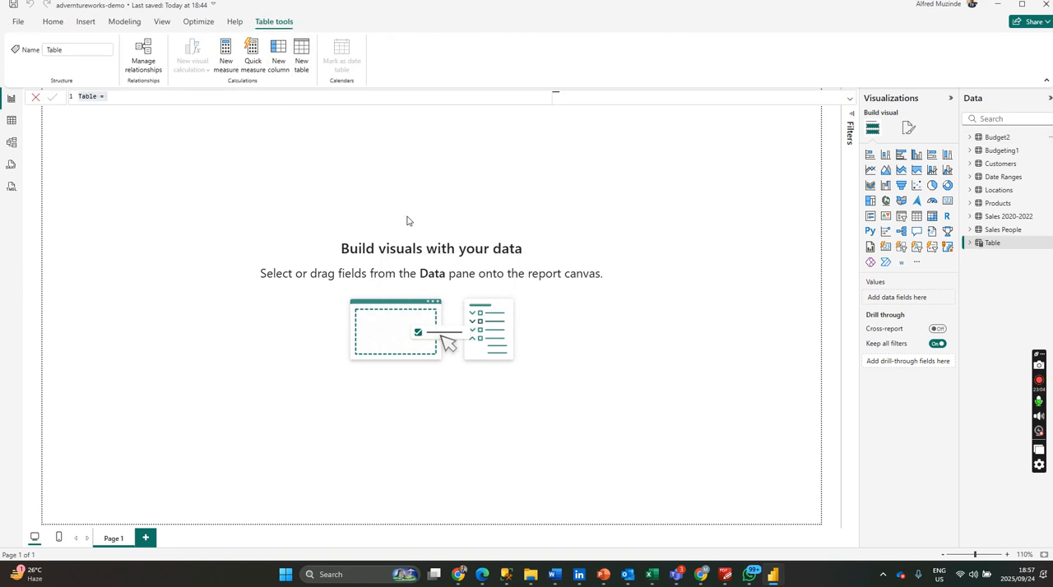
{"action": "type", "text": "M"}
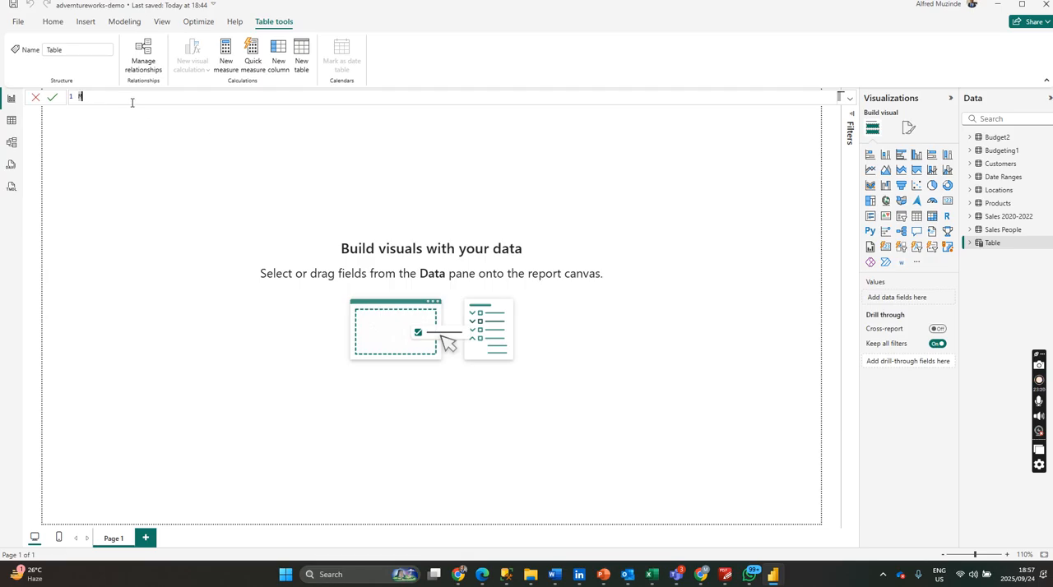
{"action": "type", "text": "easures and Ca"}
{"action": "key", "text": "BackSpace"}
{"action": "key", "text": "BackSpace"}
{"action": "key", "text": "BackSpace"}
{"action": "key", "text": "BackSpace"}
{"action": "key", "text": "BackSpace"}
{"action": "key", "text": "BackSpace"}
{"action": "key", "text": "BackSpace"}
{"action": "key", "text": "BackSpace"}
{"action": "type", "text": "s"}
{"action": "key", "text": "Return"}
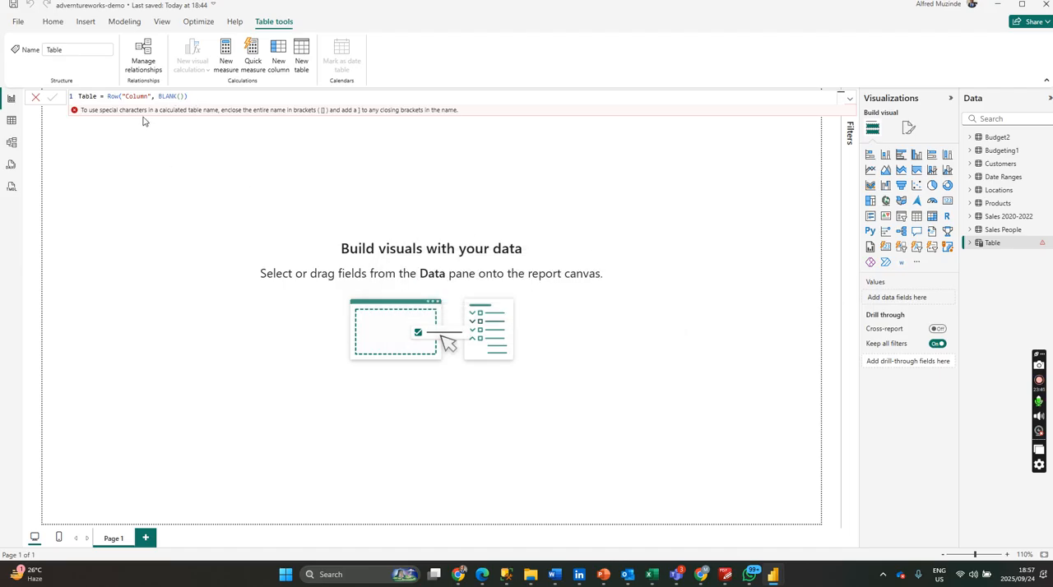
Delete the faulty calculated table named Table from the model.
{"action": "left_click", "coordinate": [181, 96]}
{"action": "left_click", "coordinate": [1049, 243]}
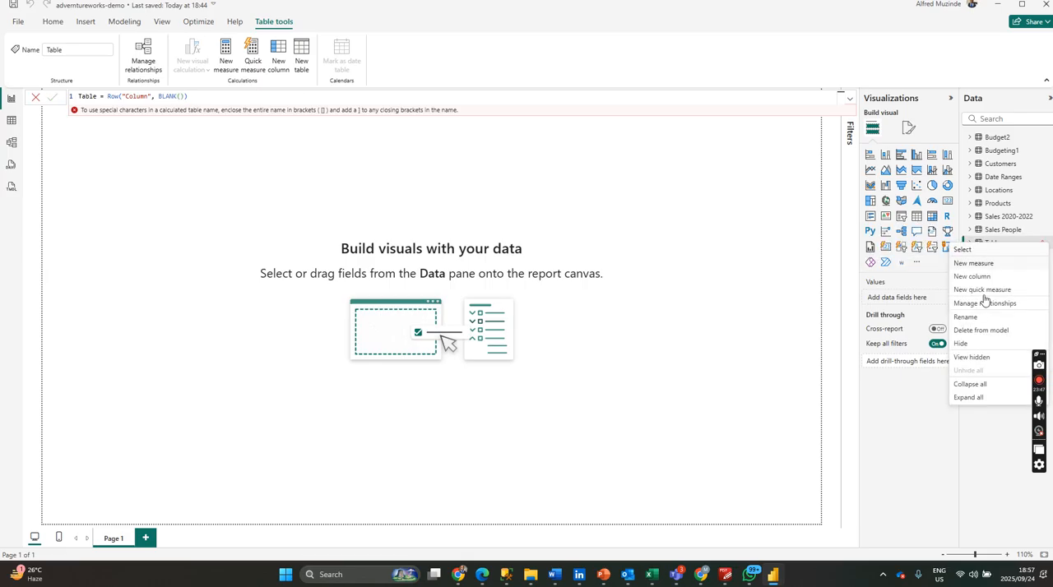
{"action": "left_click", "coordinate": [970, 337]}
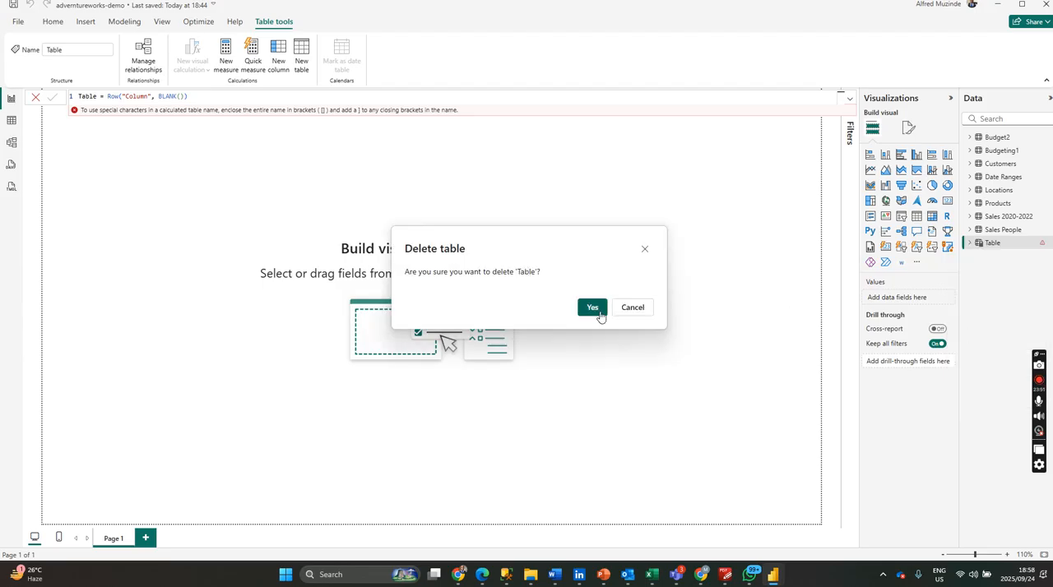
{"action": "left_click", "coordinate": [592, 308]}
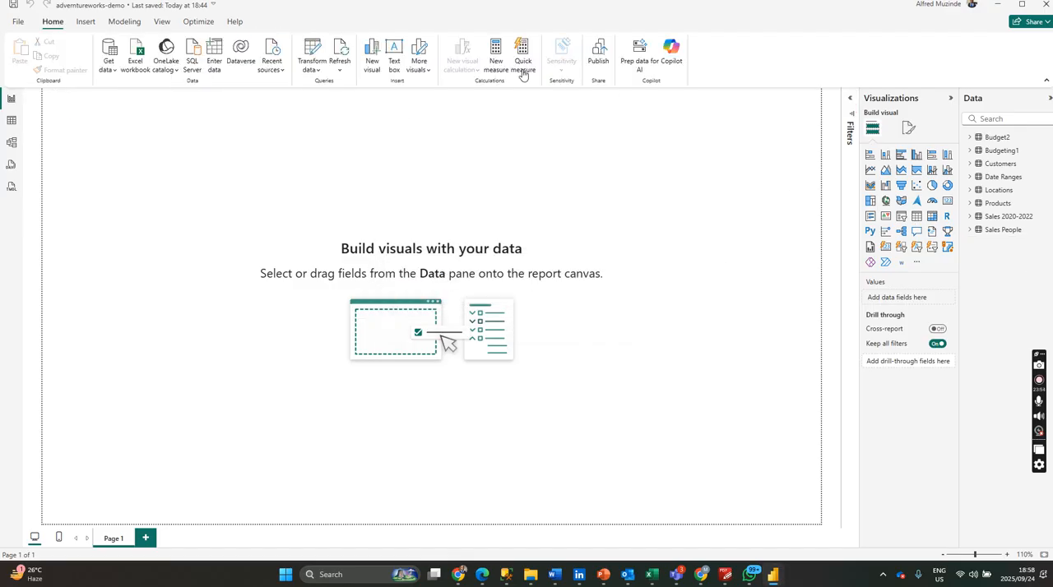
{"action": "left_click", "coordinate": [996, 177]}
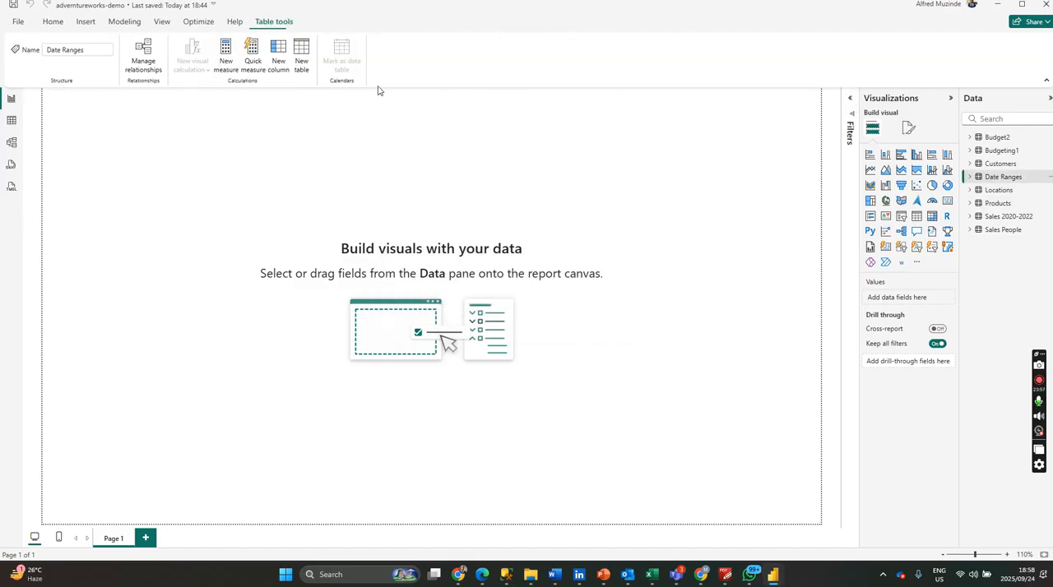
{"action": "left_click", "coordinate": [301, 65]}
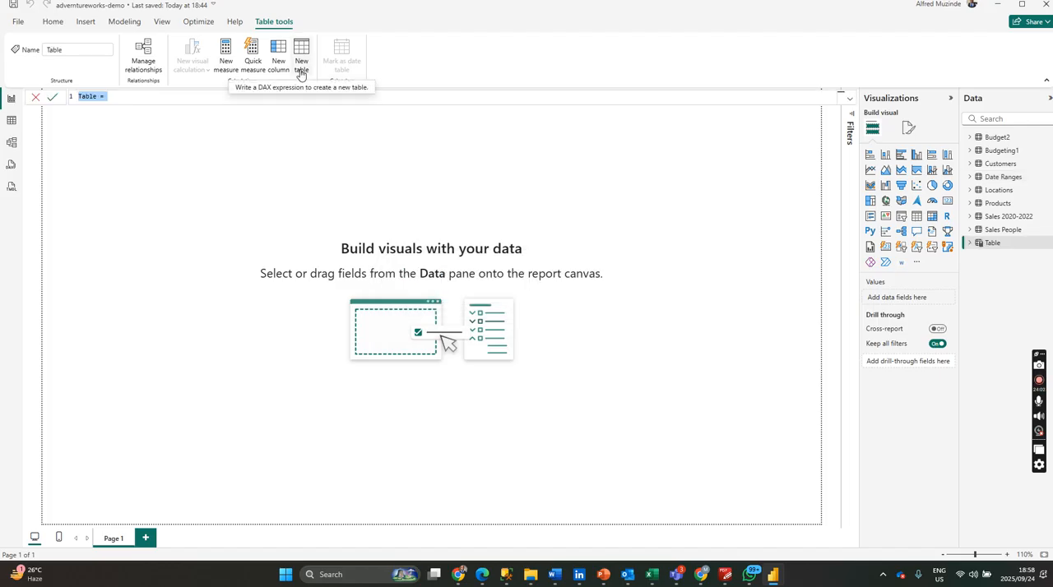
{"action": "left_click", "coordinate": [204, 121]}
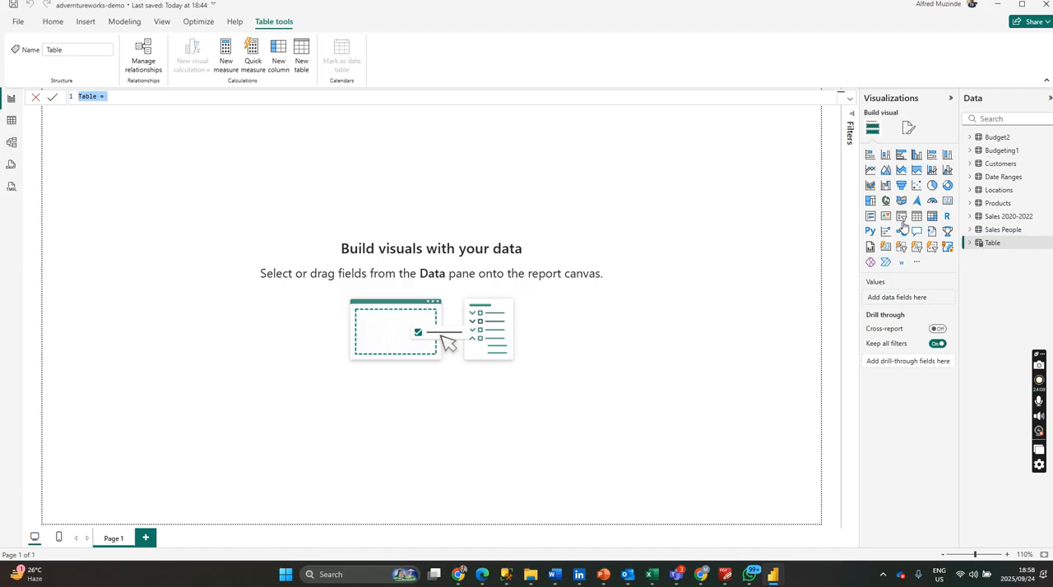
{"action": "left_click", "coordinate": [1019, 244]}
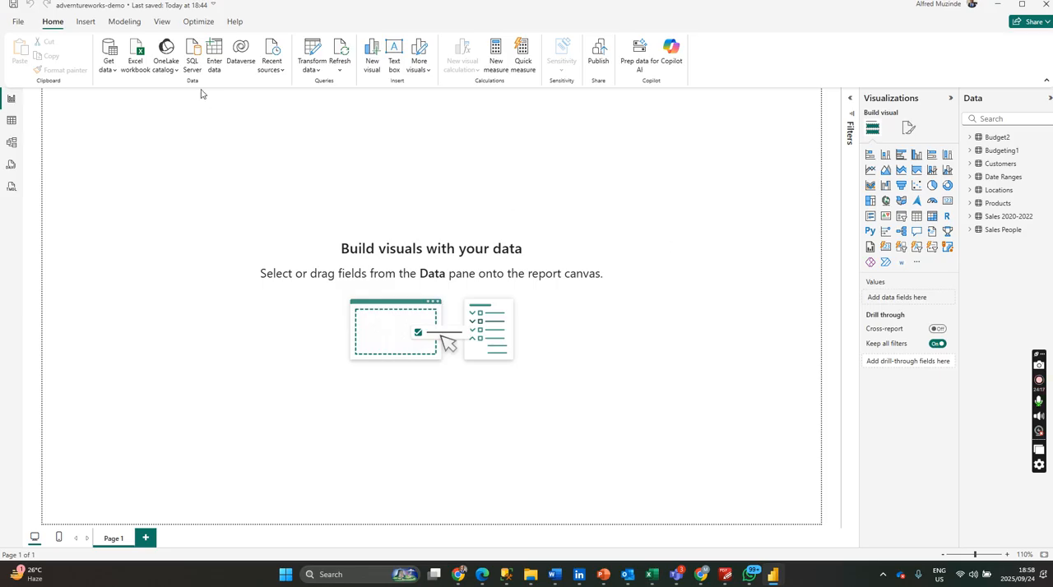
Create a blank manually entered table named Calculations and Measures and load it into the model.
{"action": "left_click", "coordinate": [209, 64]}
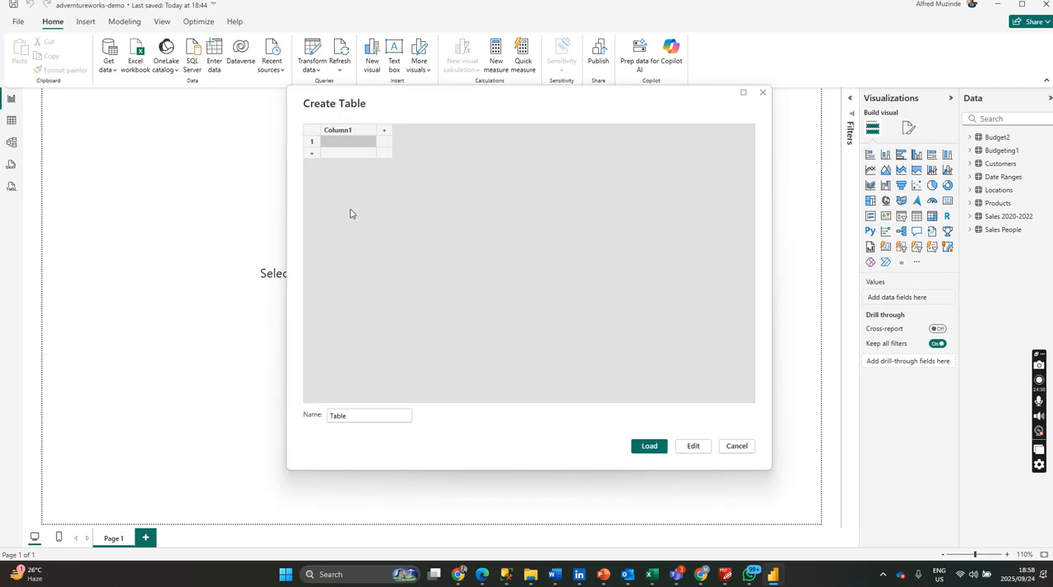
{"action": "double_click", "coordinate": [351, 419]}
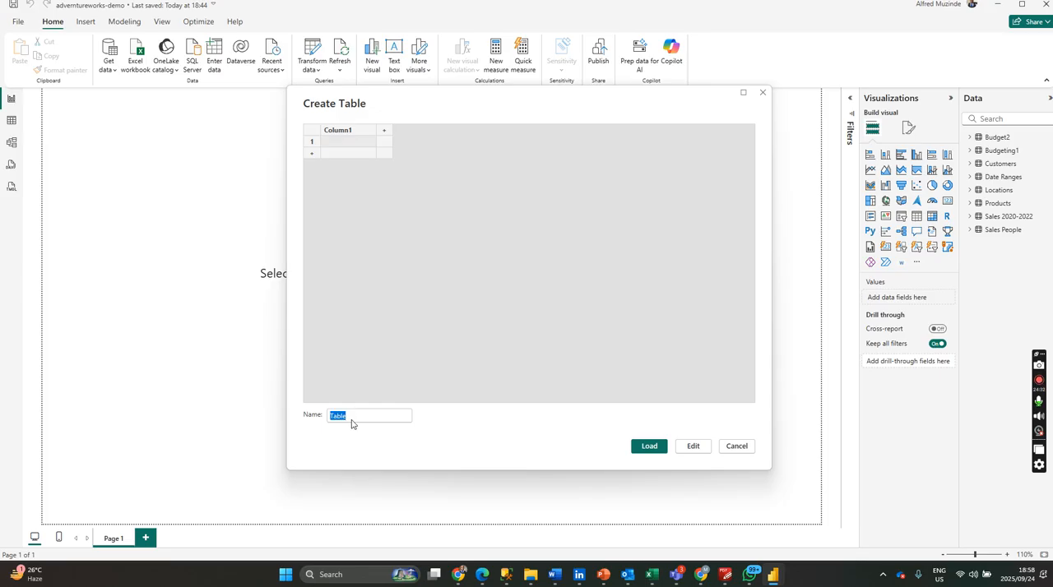
{"action": "type", "text": "Calculations and Measures"}
{"action": "key", "text": "Return"}
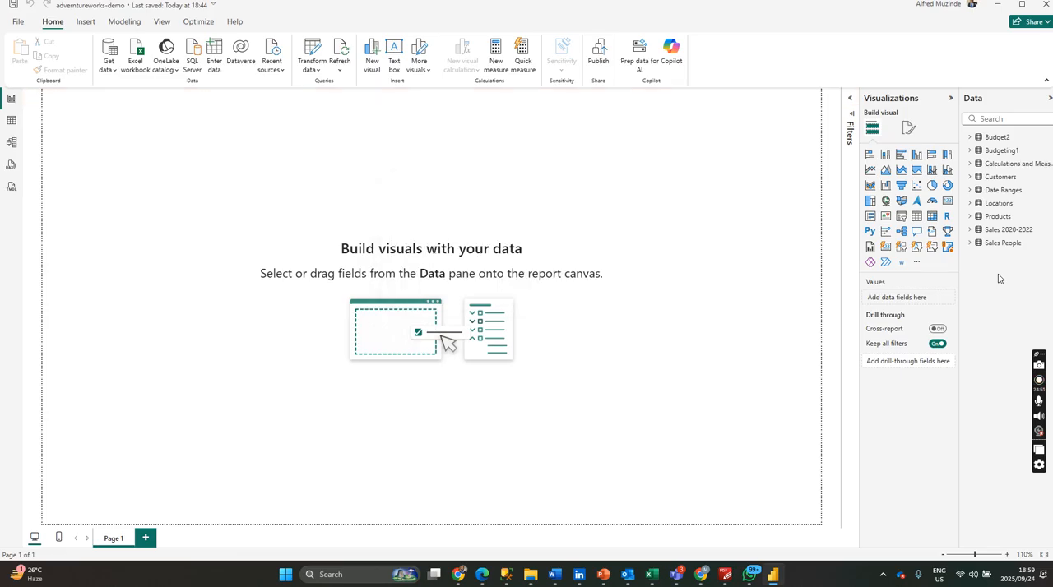
Expand the fields of the Calculations and Measures and Sales 2020-2022 tables, widen the field list, and save the report.
{"action": "left_click", "coordinate": [993, 164]}
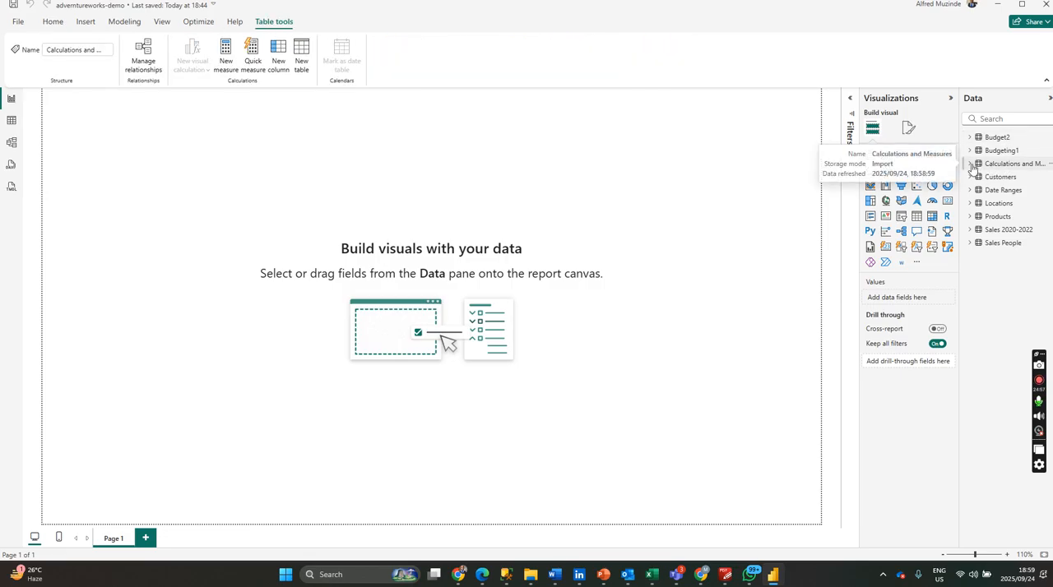
{"action": "left_click", "coordinate": [971, 164]}
{"action": "left_click", "coordinate": [997, 179]}
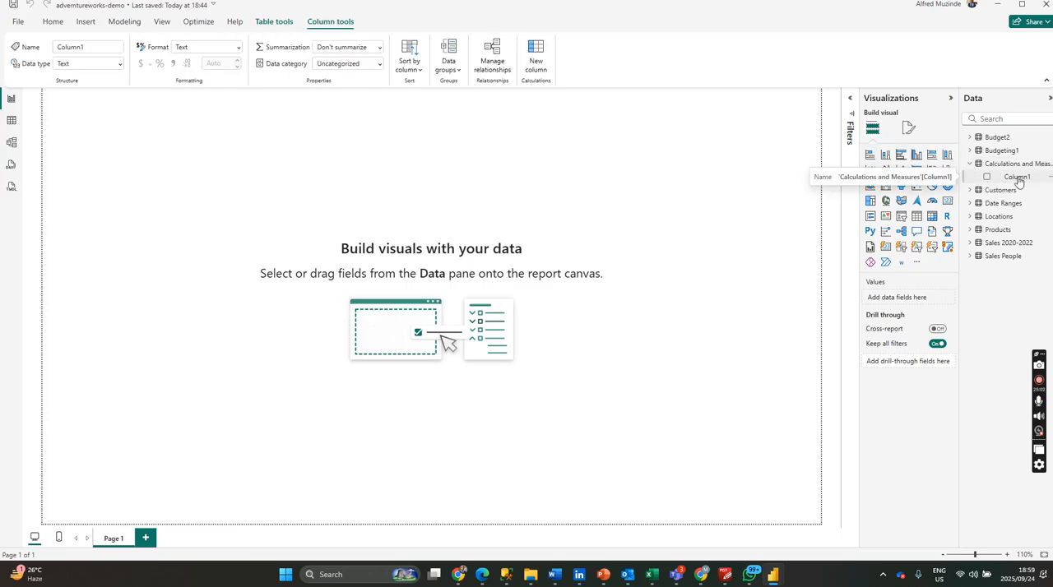
{"action": "left_click", "coordinate": [56, 26]}
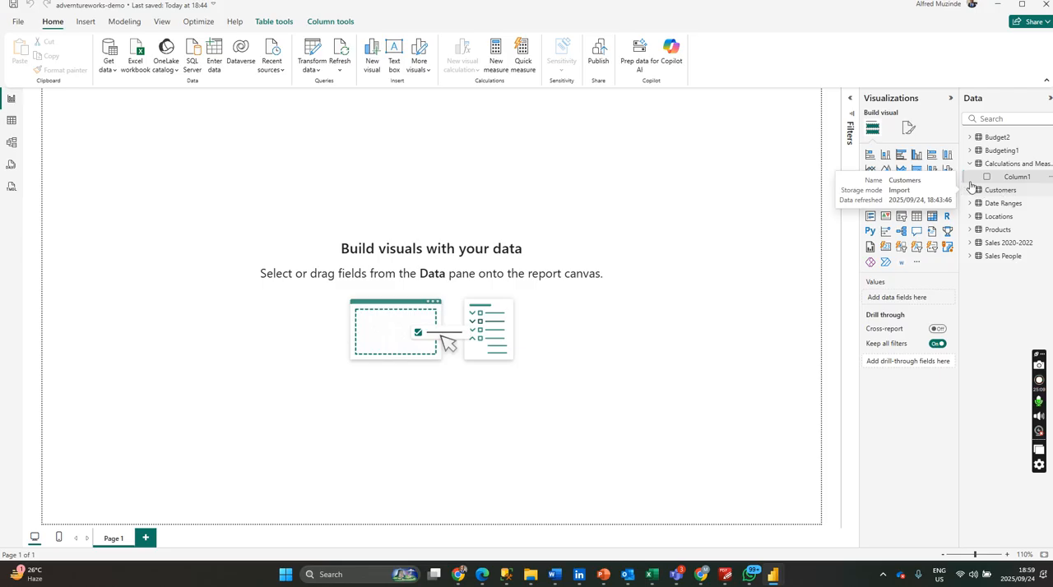
{"action": "left_click_drag", "start_coordinate": [951, 164], "coordinate": [908, 168]}
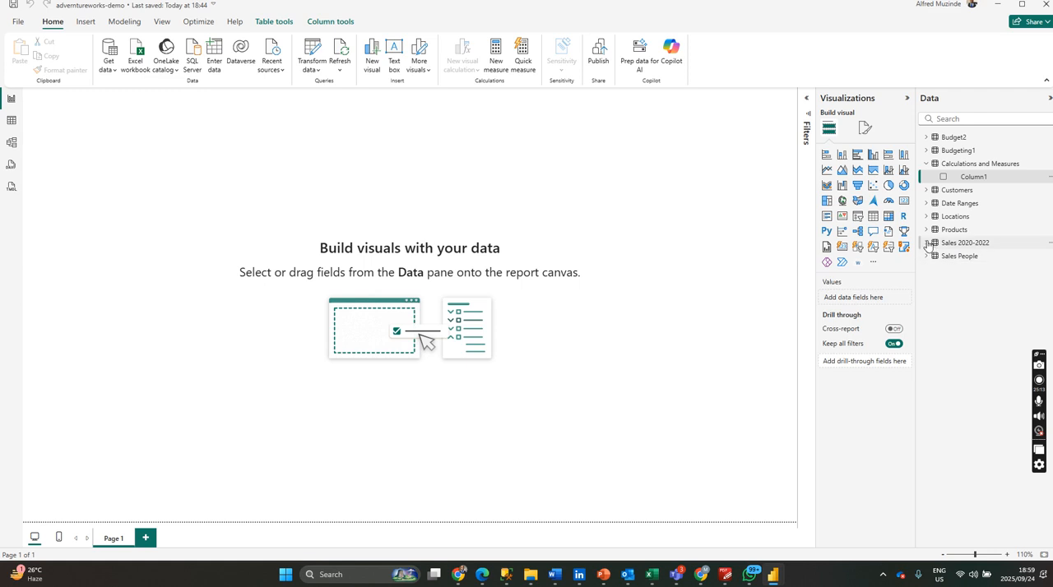
{"action": "left_click", "coordinate": [926, 242]}
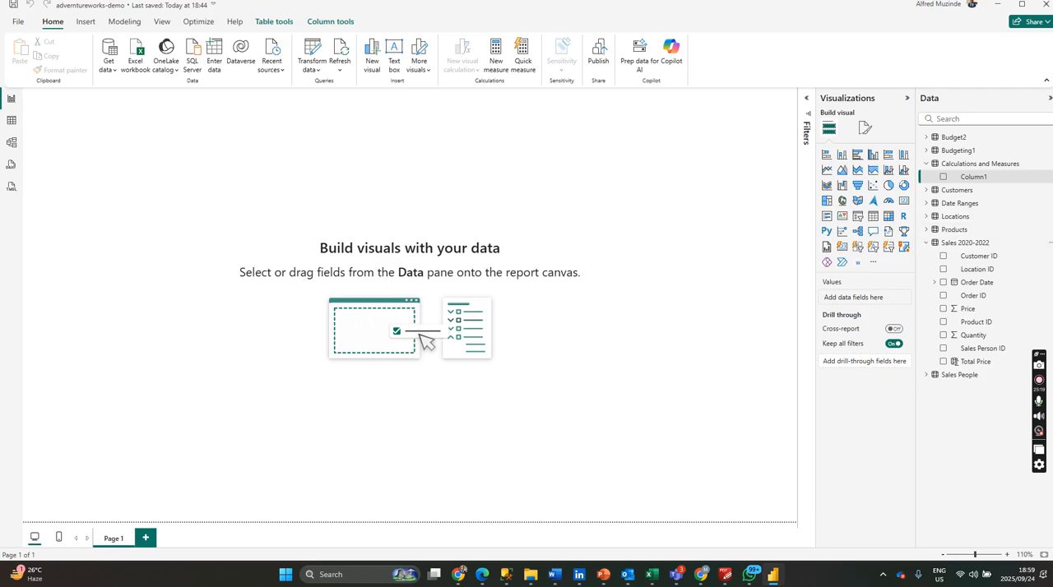
{"action": "key", "text": "ctrl+s"}
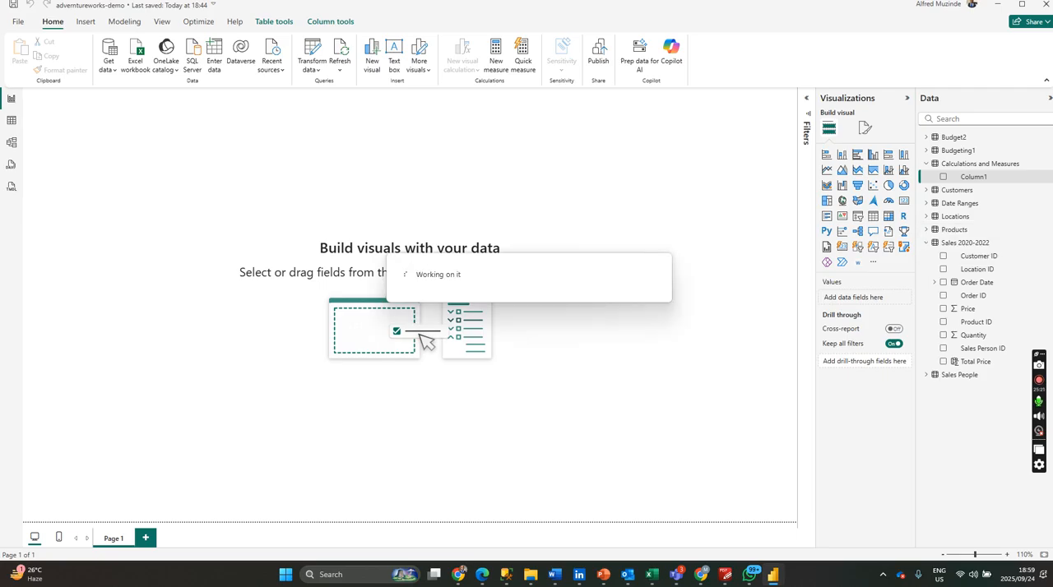
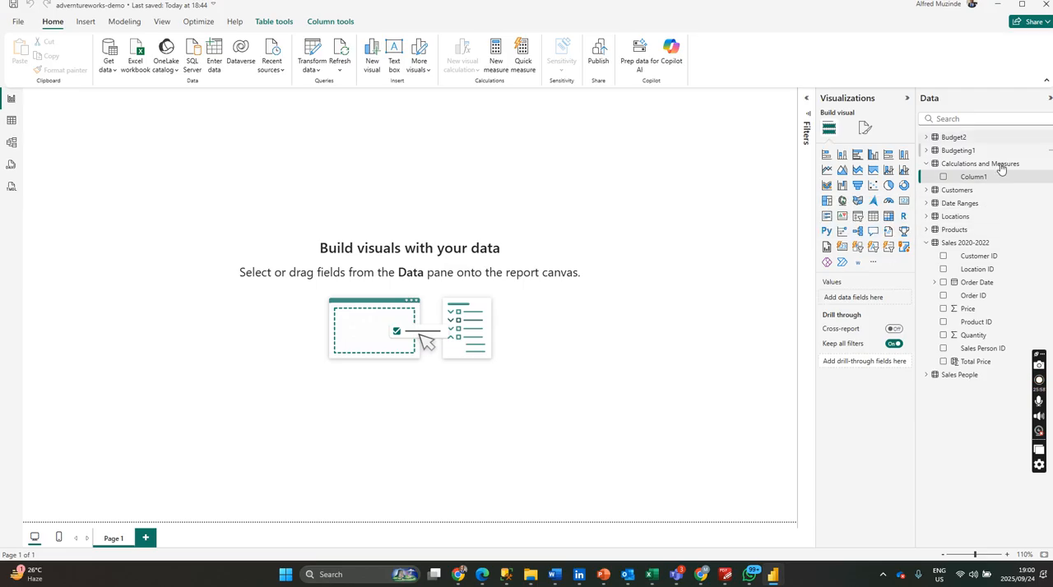
Start a new measure in the Calculations and Measures table and begin its name with Total Sales.
{"action": "left_click", "coordinate": [1048, 168]}
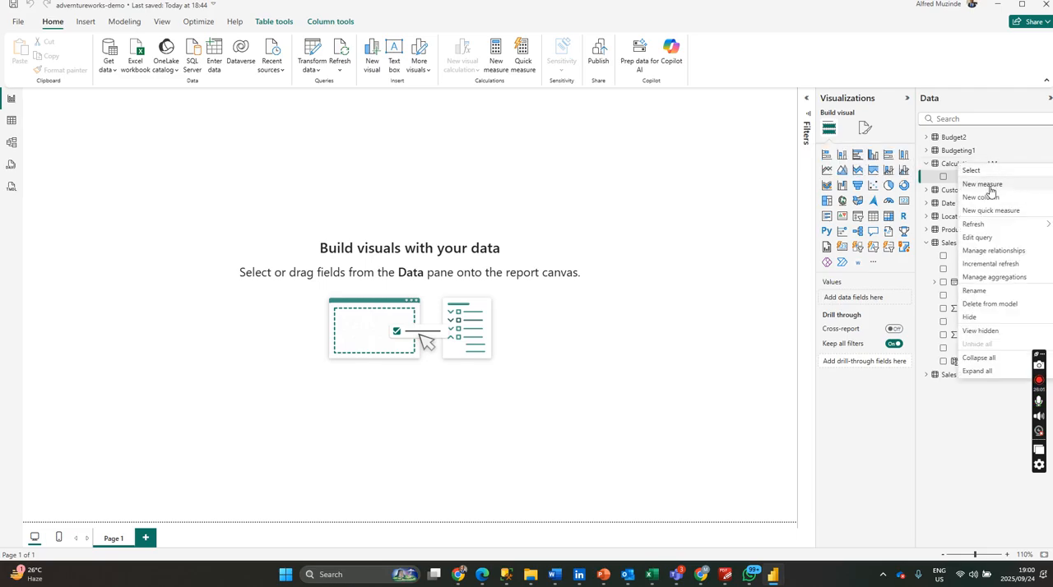
{"action": "left_click", "coordinate": [984, 184]}
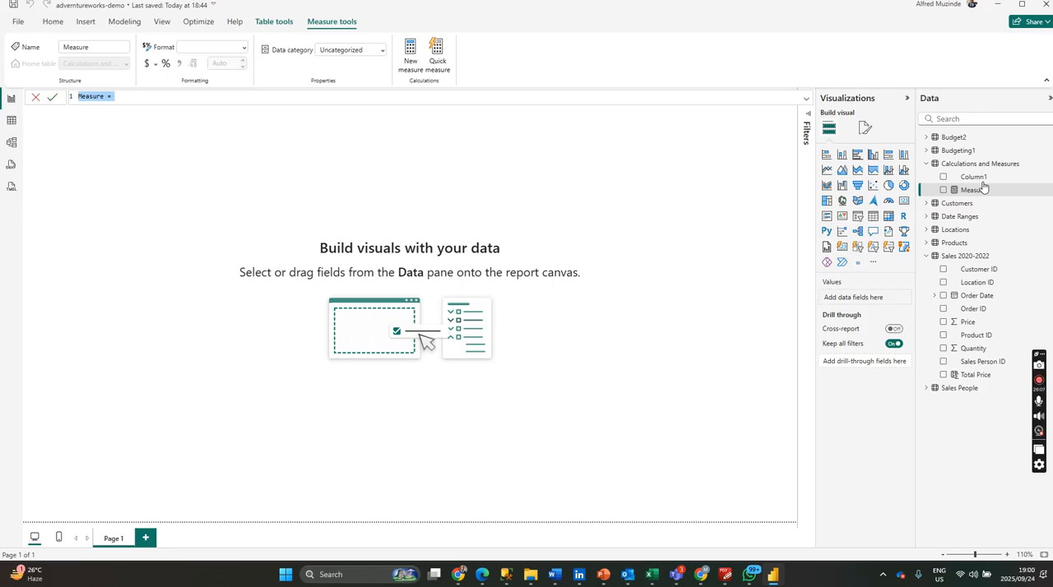
{"action": "type", "text": "Total"}
{"action": "key", "text": "Return"}
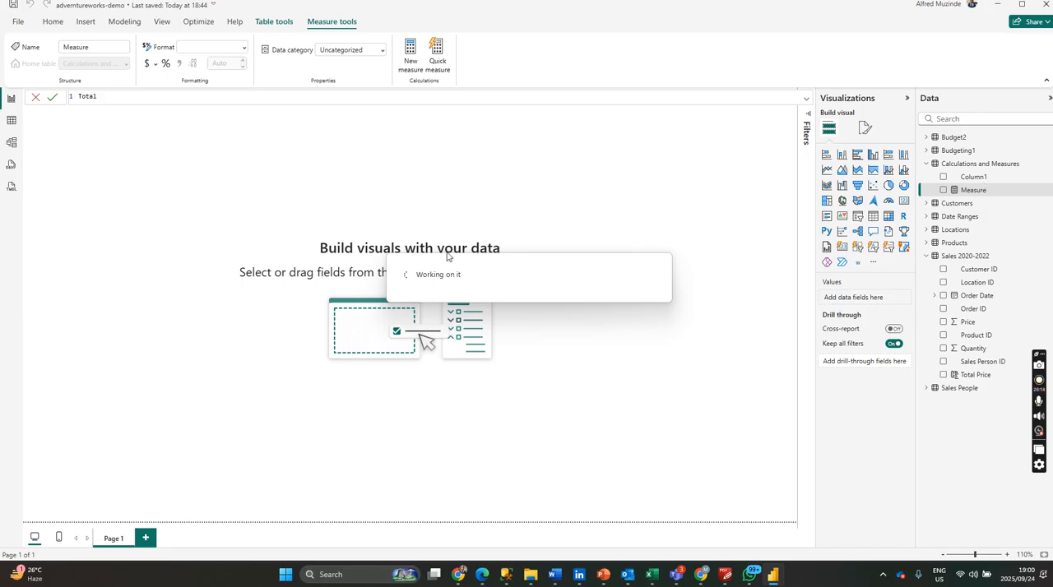
{"action": "left_click", "coordinate": [125, 98]}
{"action": "type", "text": "Sales "}
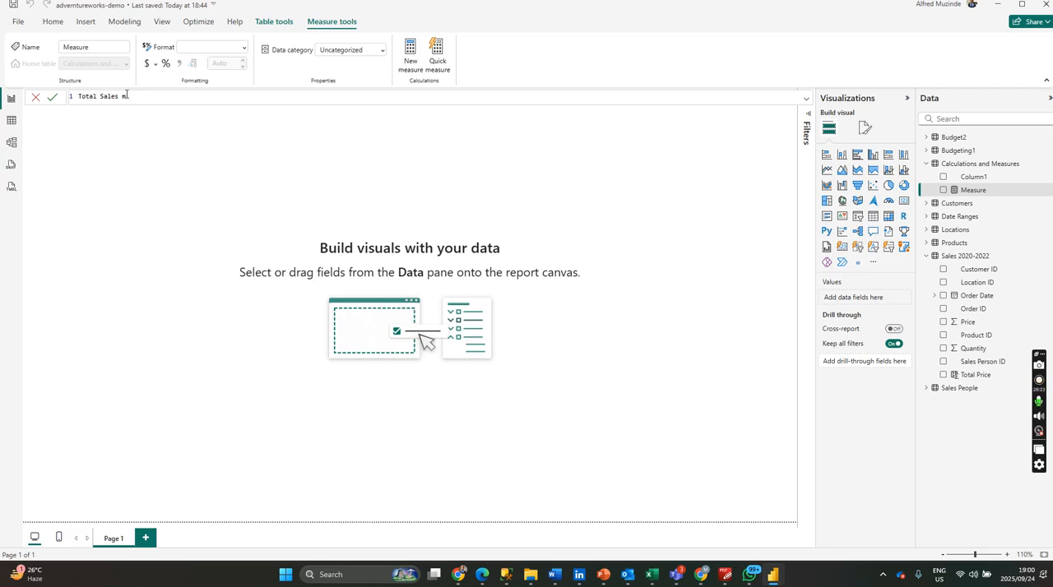
{"action": "type", "text": "m=sumx"}
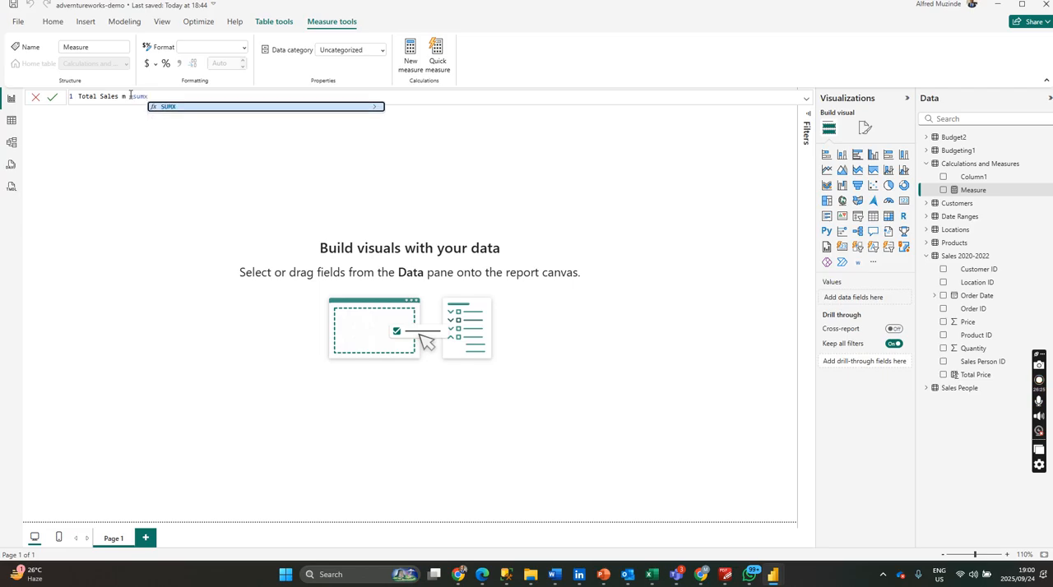
Complete the measure as Total Sales m, using SUMX over 'Sales 2020-2022' of Quantity multiplied by Price, and commit it.
{"action": "left_click", "coordinate": [166, 107]}
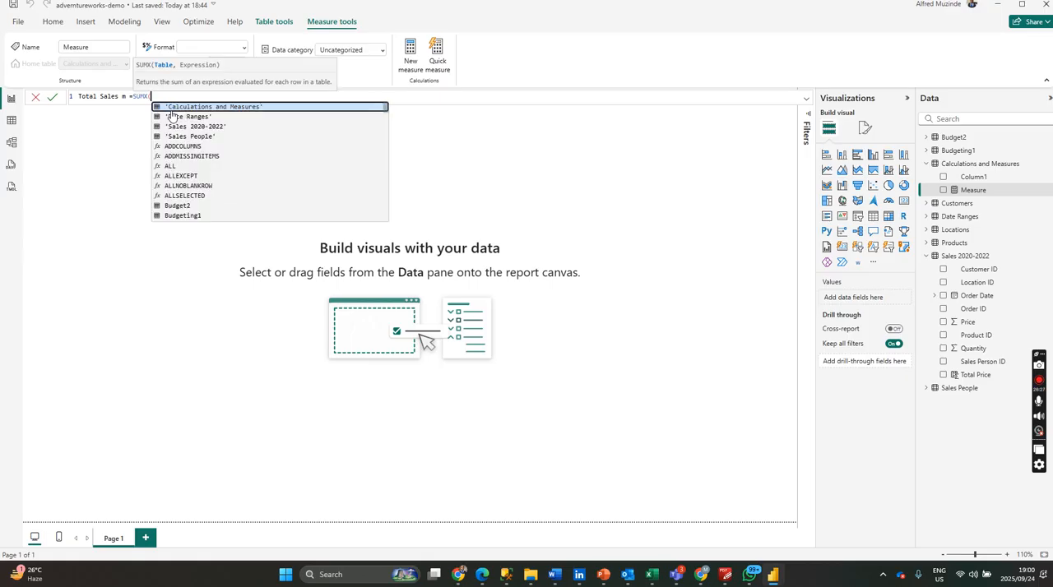
{"action": "left_click", "coordinate": [203, 128]}
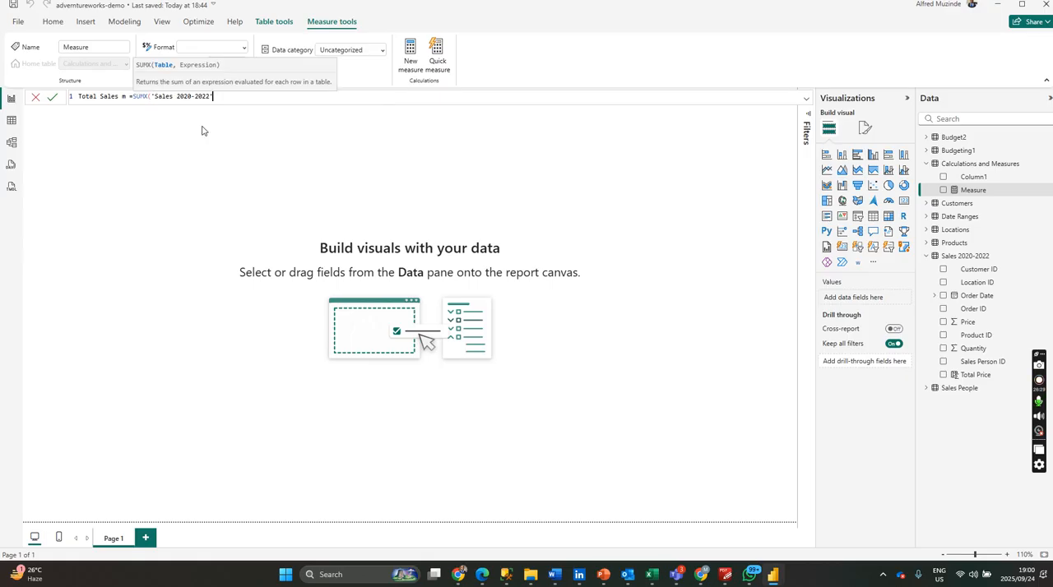
{"action": "type", "text": "qu"}
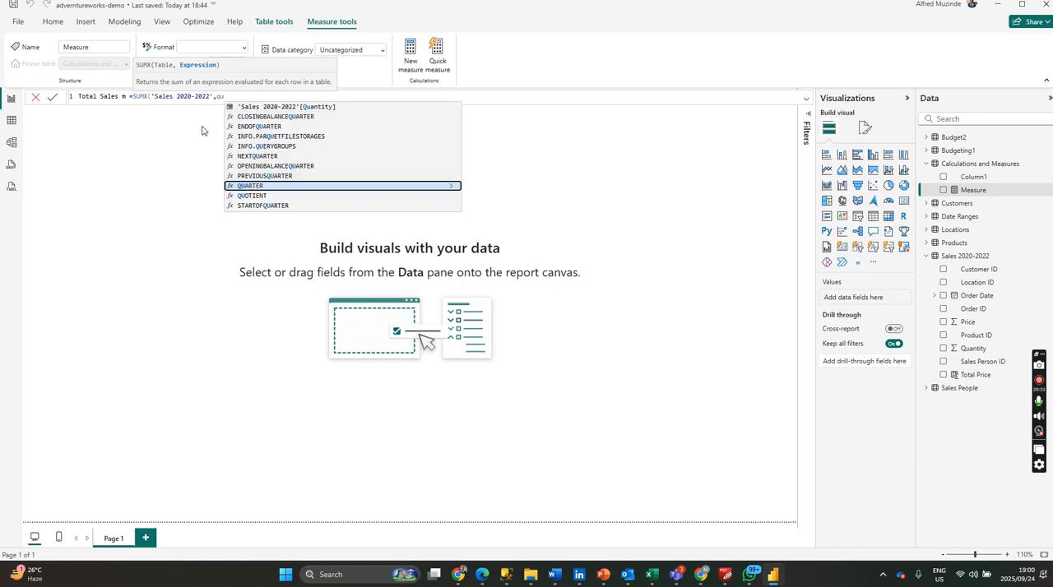
{"action": "left_click", "coordinate": [321, 107]}
{"action": "type", "text": ")*pric"}
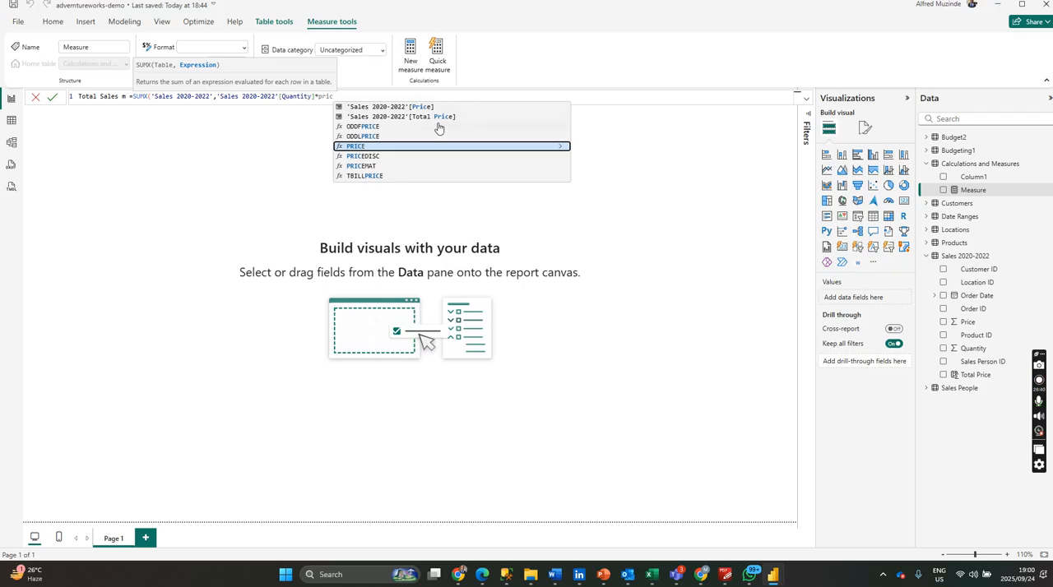
{"action": "left_click", "coordinate": [423, 108]}
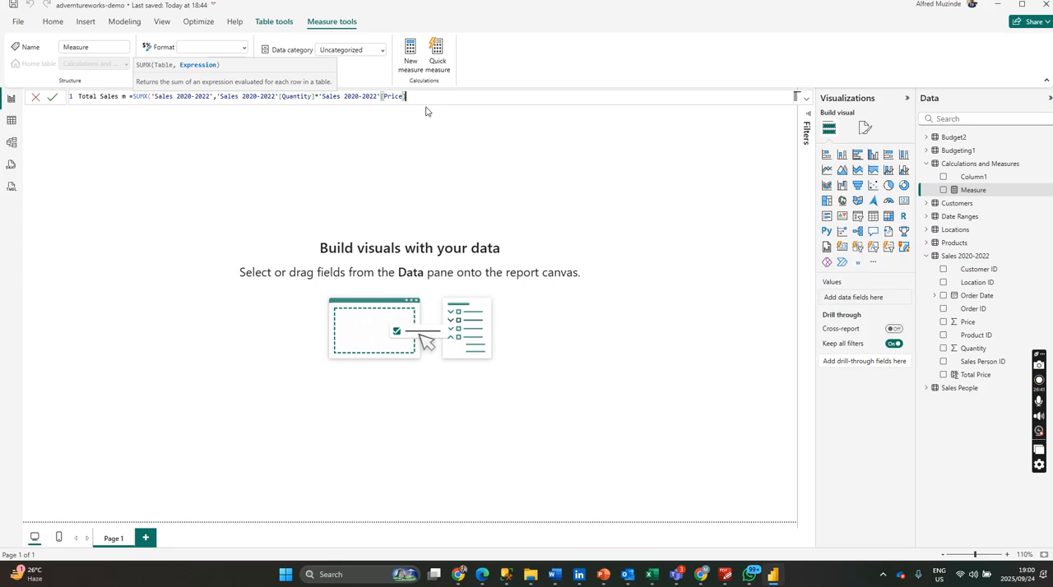
{"action": "type", "text": ")"}
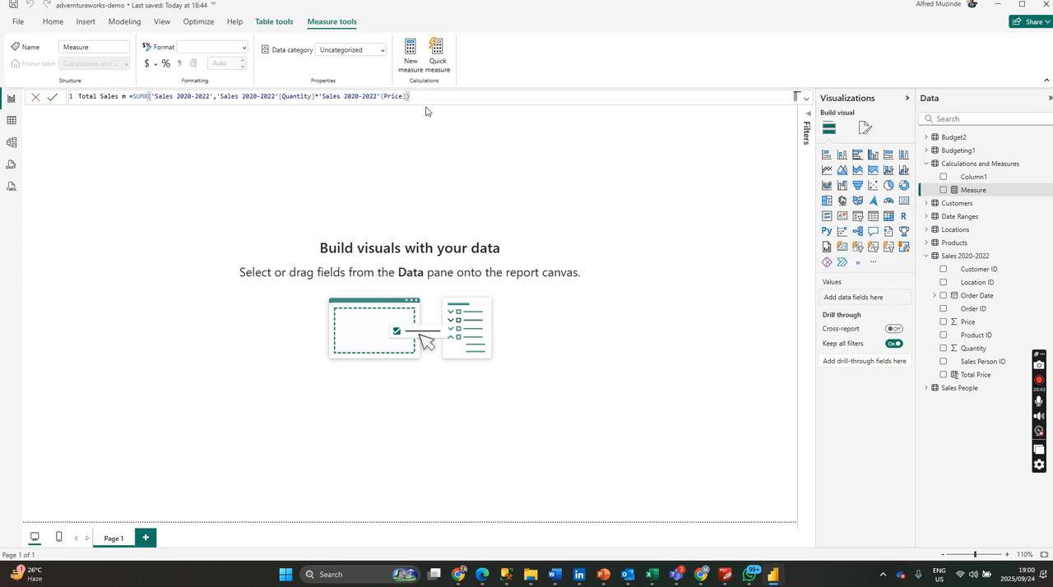
{"action": "key", "text": "Return"}
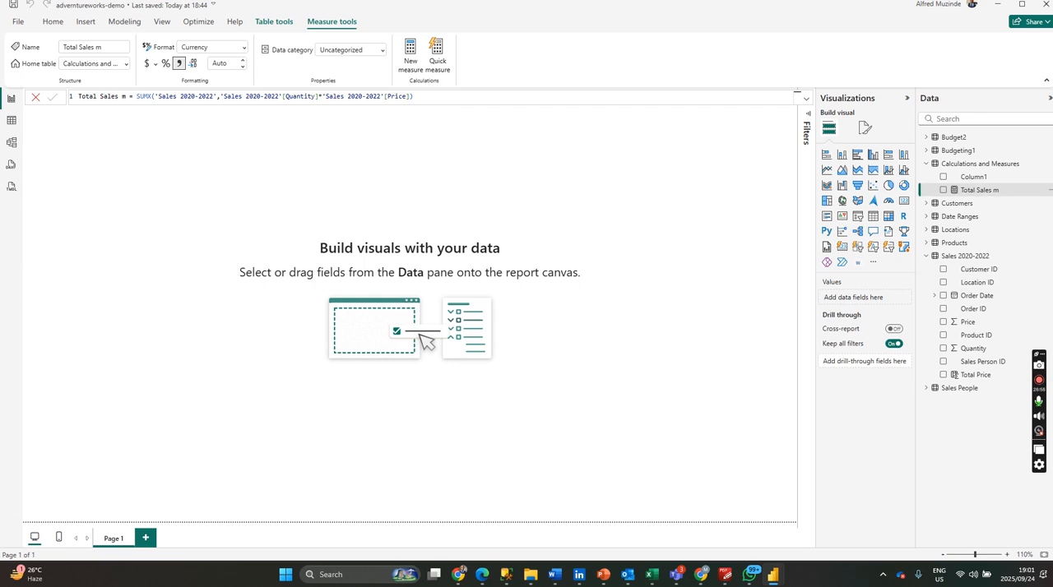
{"action": "left_click", "coordinate": [411, 97]}
{"action": "left_click", "coordinate": [929, 246]}
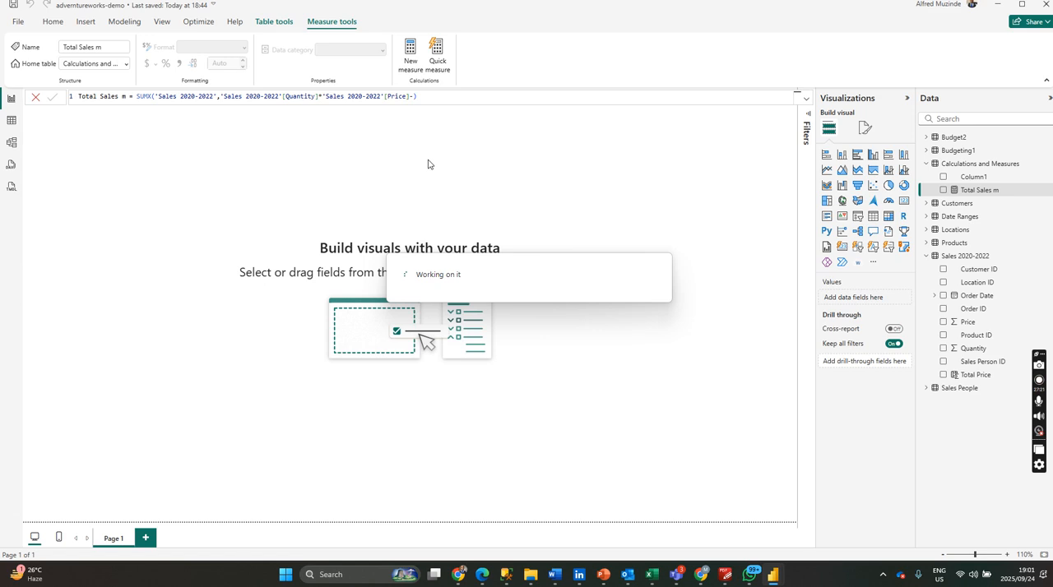
{"action": "left_click", "coordinate": [410, 96]}
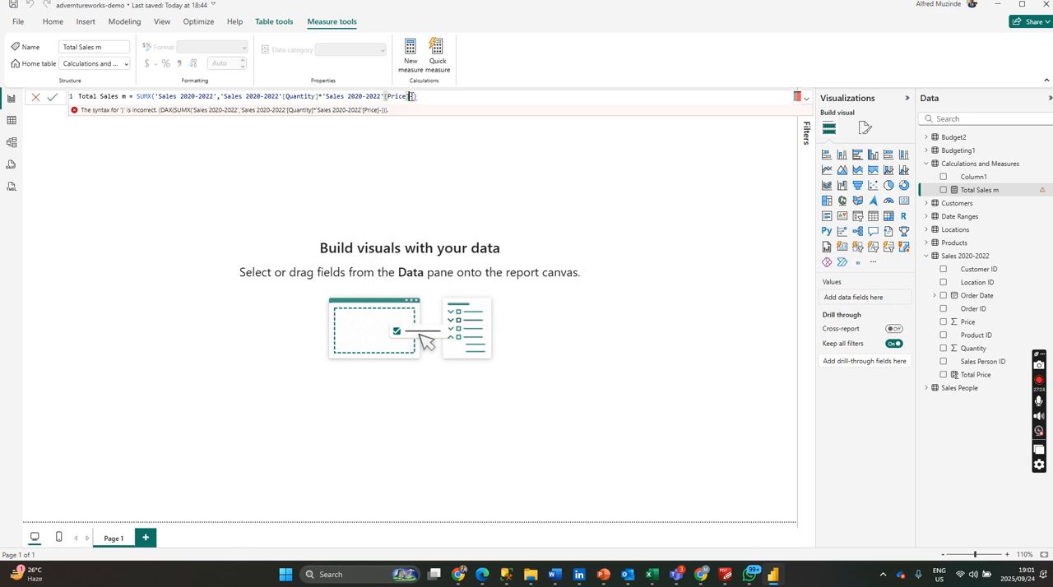
{"action": "key", "text": "Delete"}
{"action": "key", "text": "Return"}
Extend the Total Sales m expression after Price with minus RELATED of Products[Taxes] multiplied by 'Sales 2020-2022'[Quantity].
{"action": "left_click", "coordinate": [927, 244]}
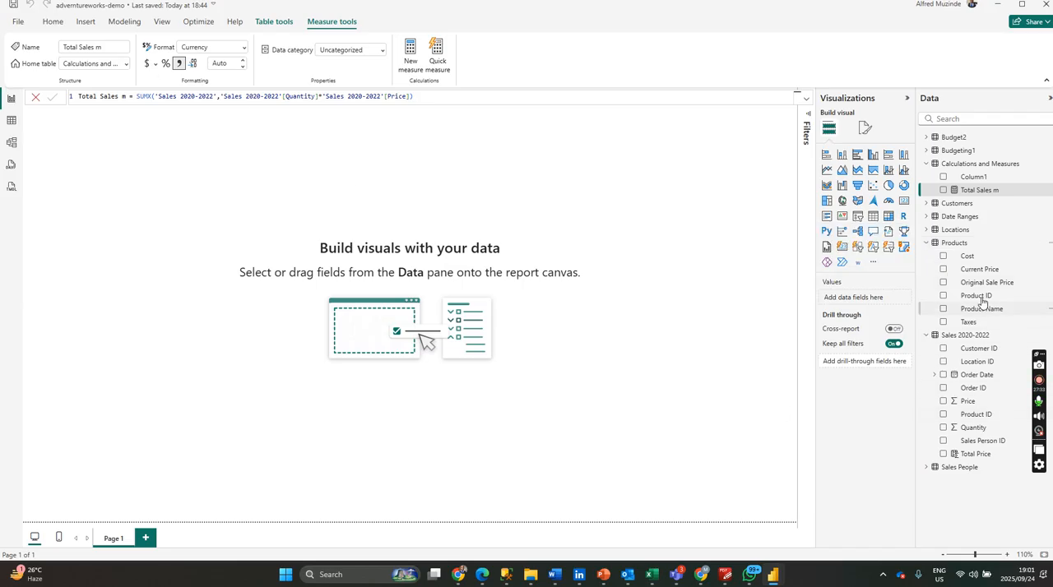
{"action": "left_click", "coordinate": [970, 324]}
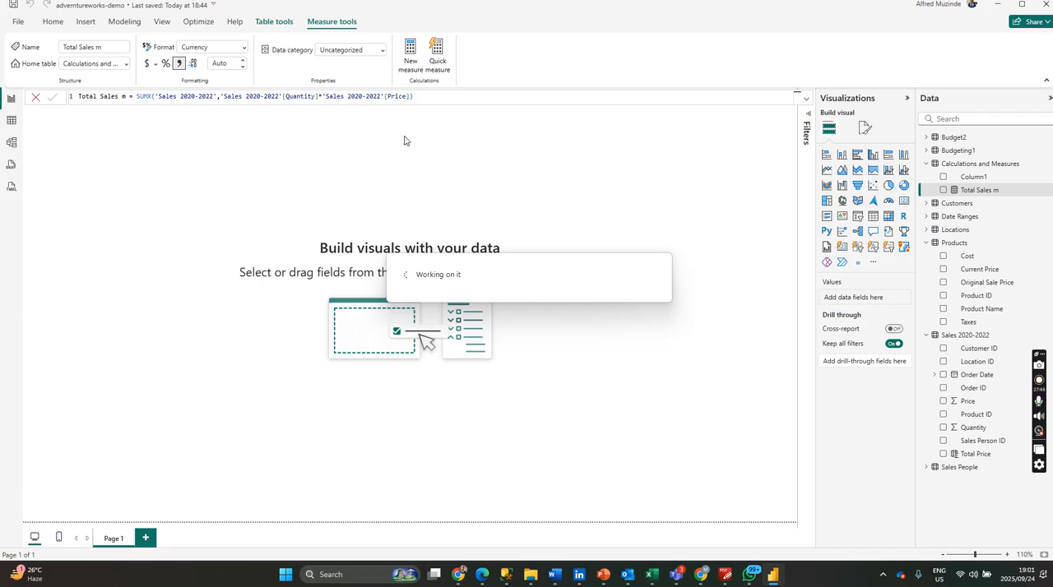
{"action": "left_click", "coordinate": [410, 98]}
{"action": "type", "text": "*rela"}
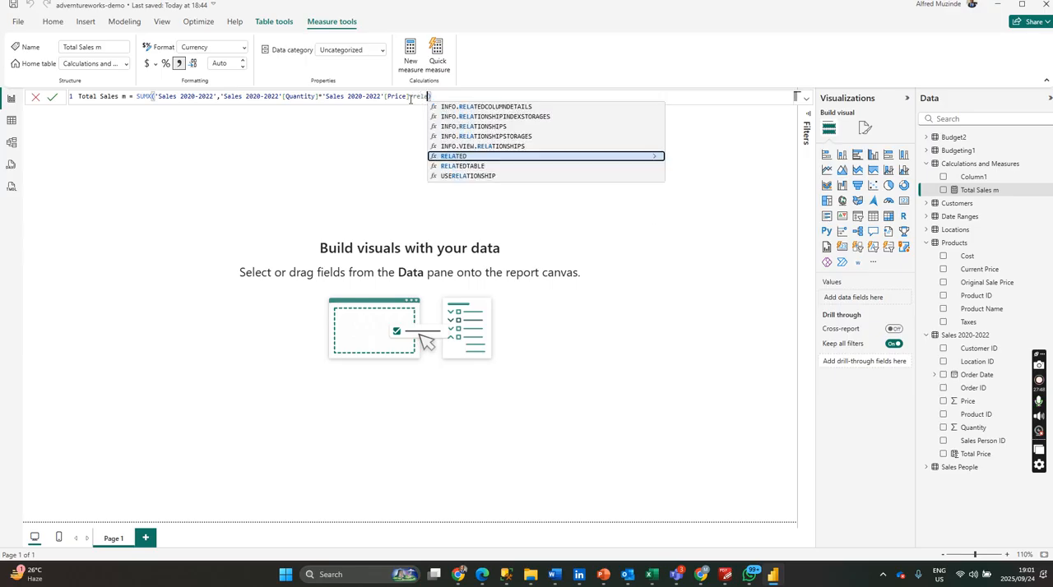
{"action": "key", "text": "Tab"}
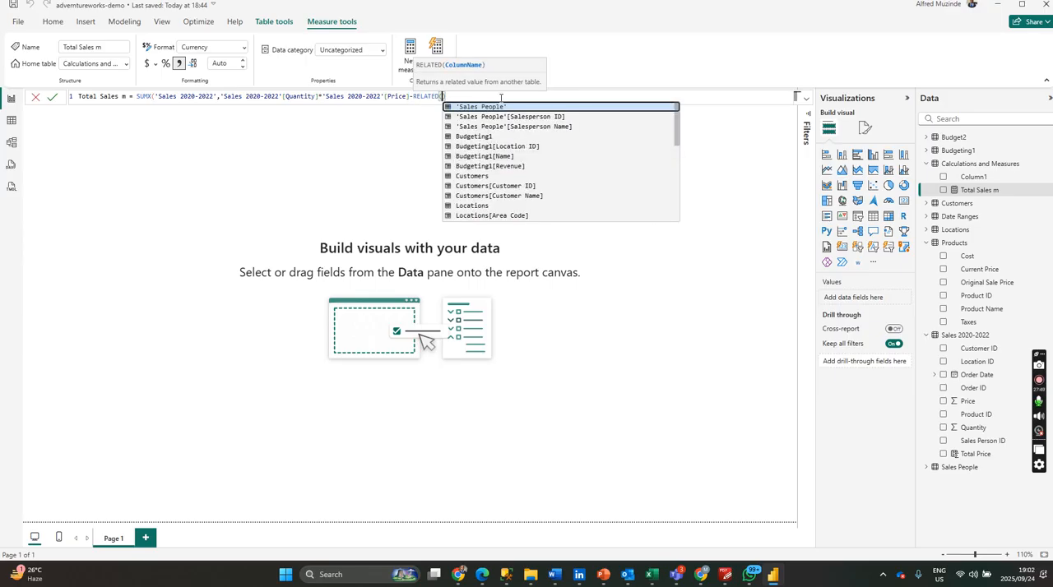
{"action": "type", "text": "pr"}
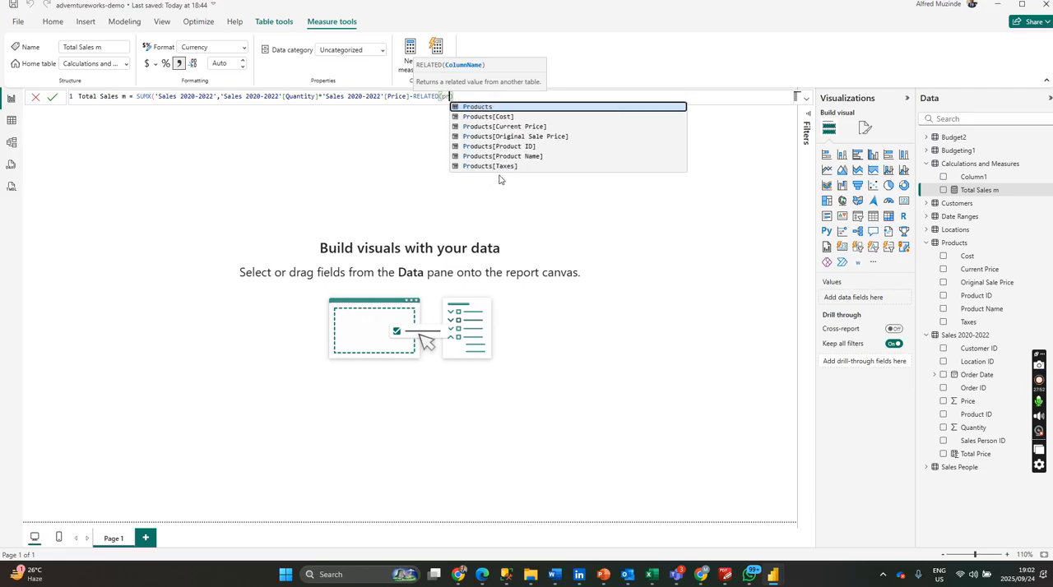
{"action": "left_click", "coordinate": [514, 107]}
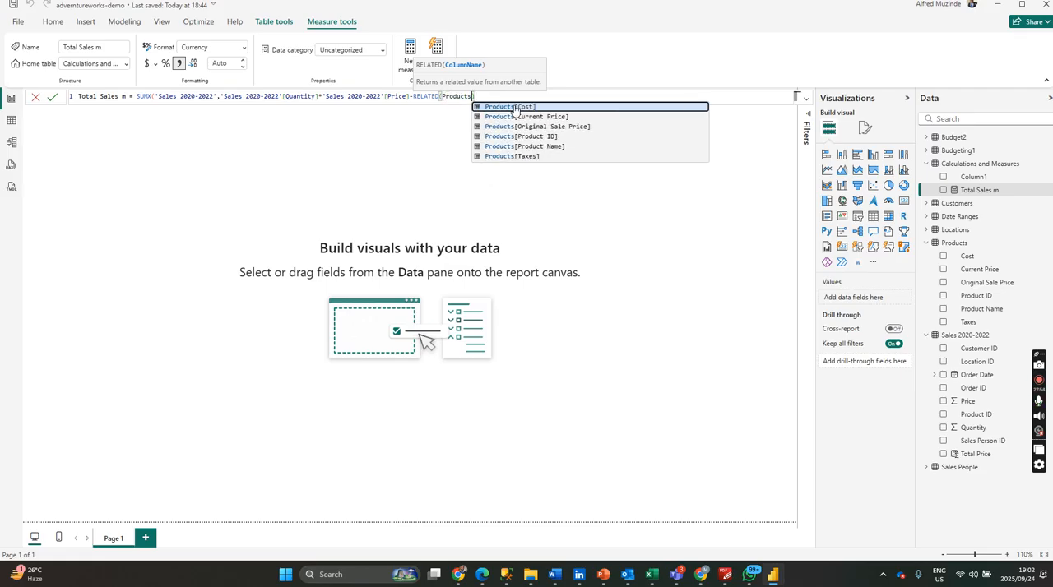
{"action": "left_click", "coordinate": [543, 156]}
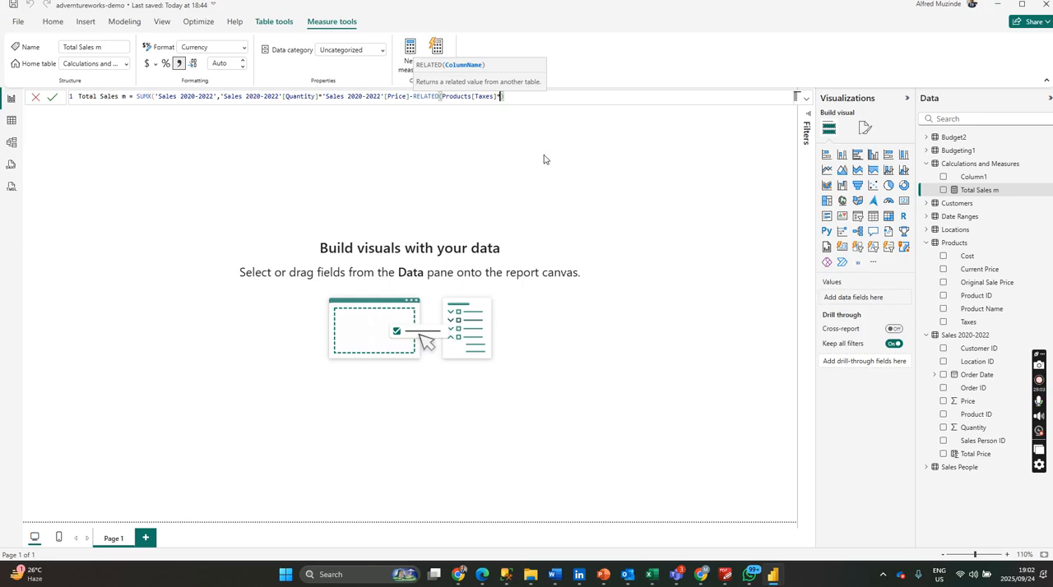
{"action": "type", "text": "*q"}
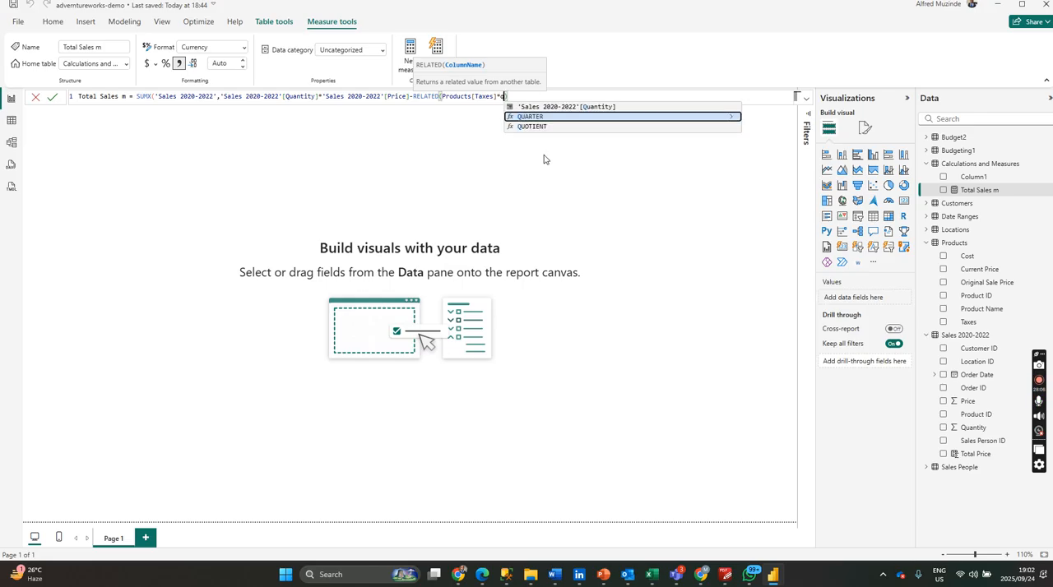
{"action": "left_click", "coordinate": [576, 107]}
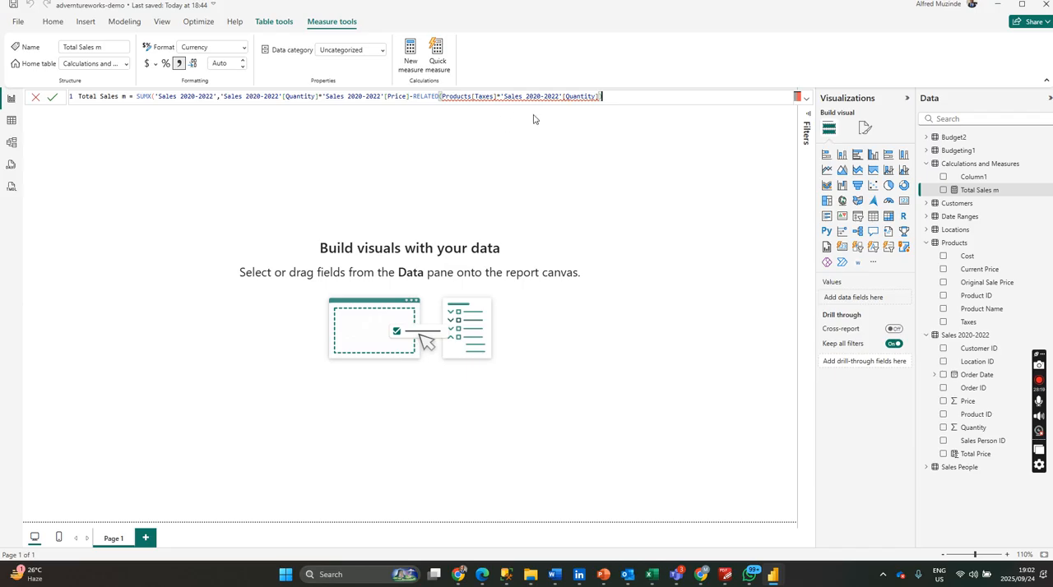
{"action": "left_click", "coordinate": [507, 96]}
{"action": "left_click", "coordinate": [493, 96]}
{"action": "left_click", "coordinate": [589, 95]}
{"action": "left_click", "coordinate": [600, 97]}
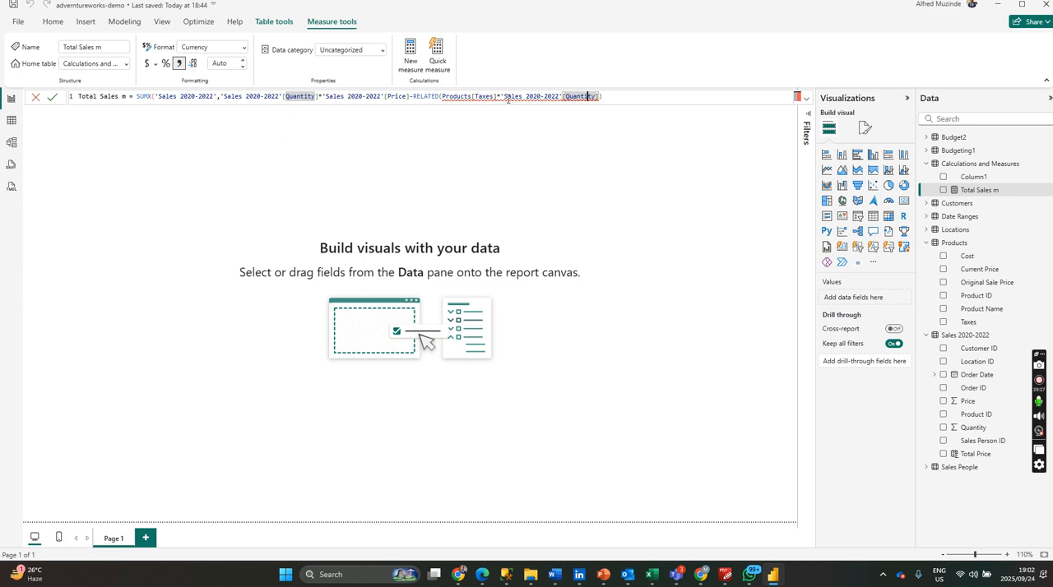
{"action": "left_click_drag", "start_coordinate": [500, 96], "coordinate": [443, 98]}
{"action": "key", "text": "BackSpace"}
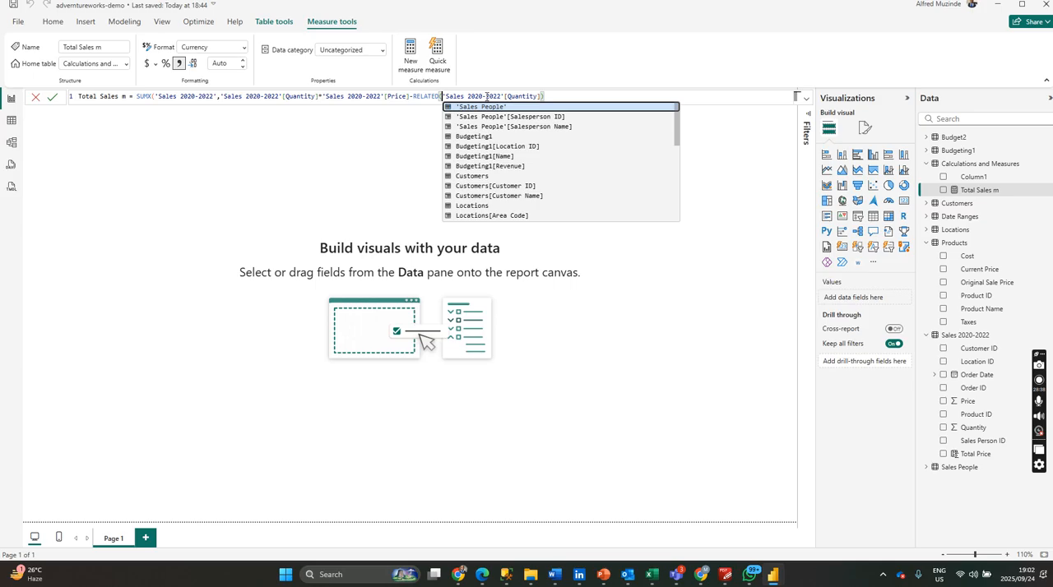
{"action": "key", "text": "ctrl+z"}
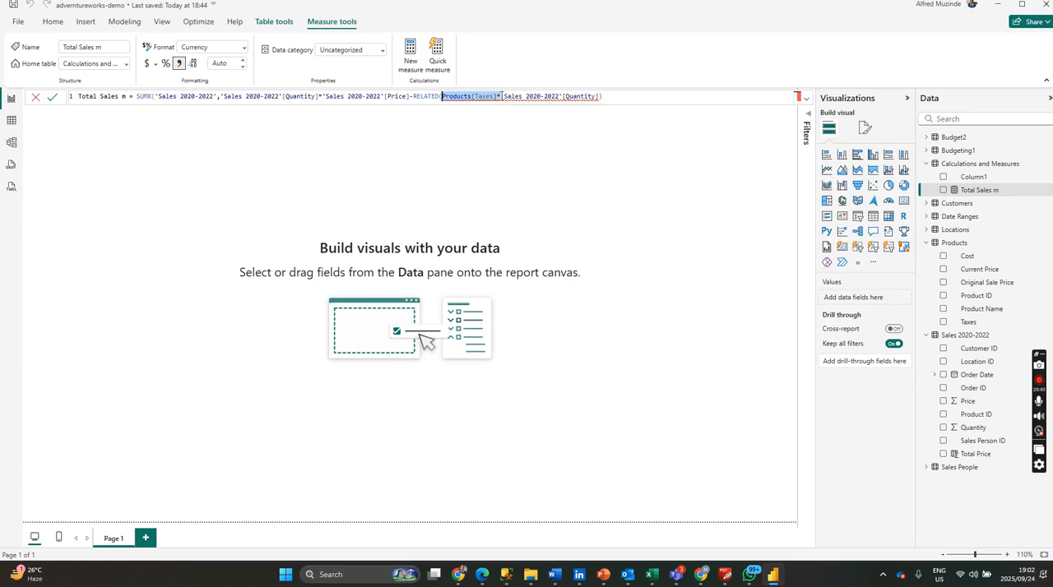
Close the RELATED function directly after Products[Taxes], leaving the Quantity multiplication outside it, and commit the Total Sales m formula.
{"action": "left_click", "coordinate": [501, 96]}
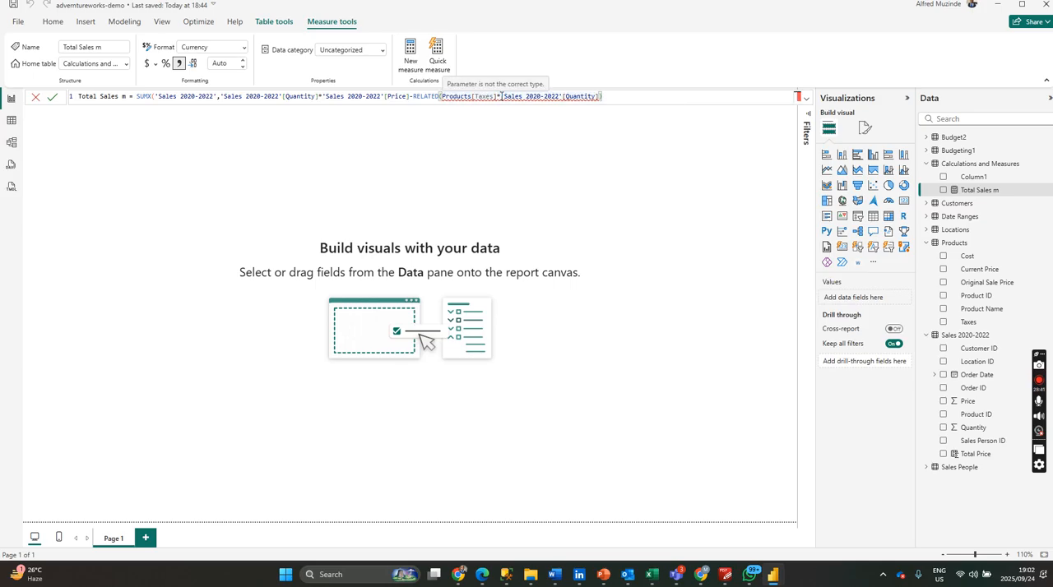
{"action": "left_click", "coordinate": [495, 96]}
{"action": "type", "text": ")"}
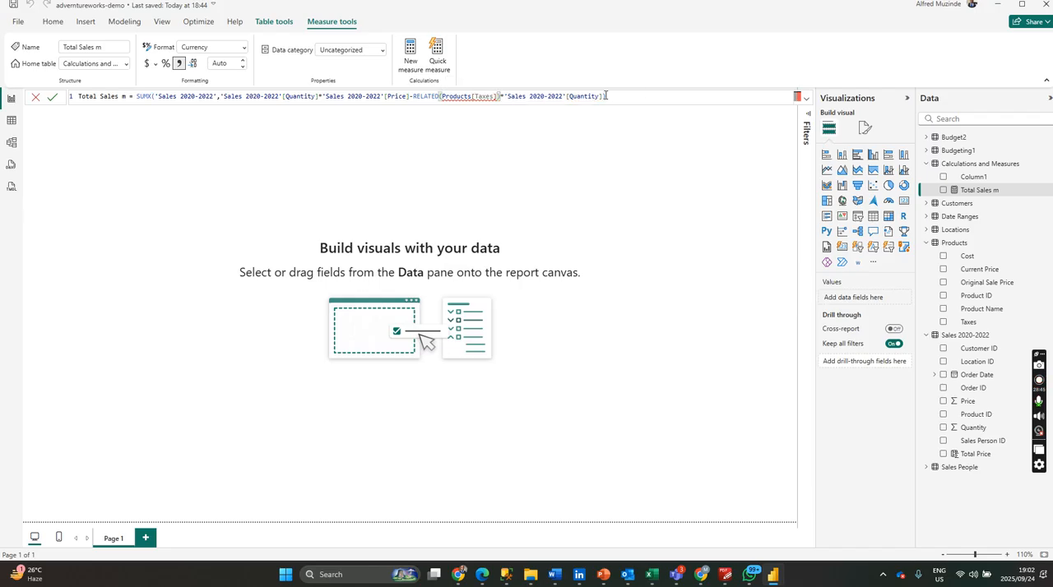
{"action": "left_click", "coordinate": [486, 96]}
{"action": "mouse_move", "coordinate": [483, 98]}
{"action": "left_click", "coordinate": [981, 322]}
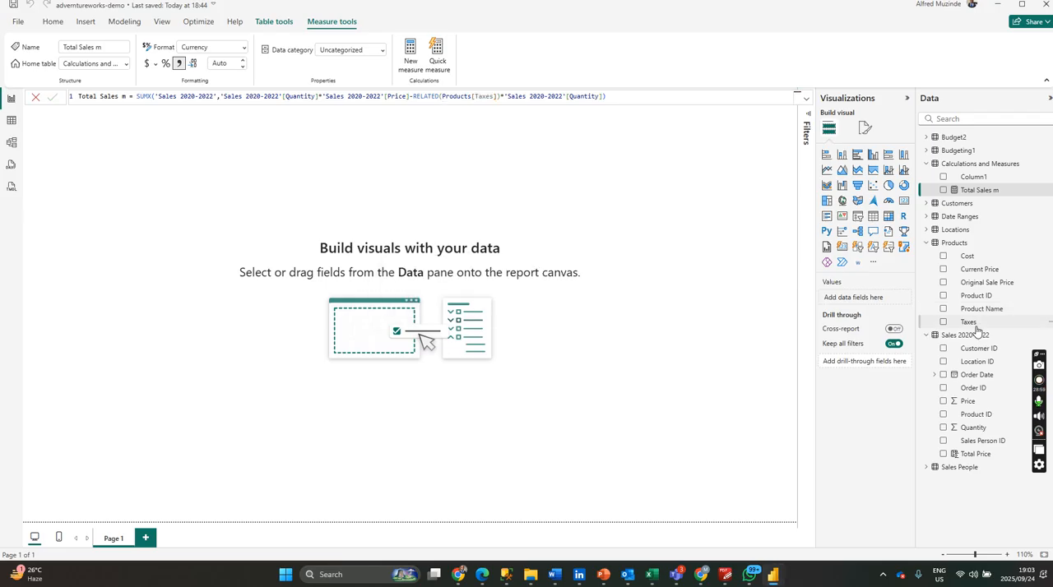
Check the format settings of the Products table's Taxes column, and return to the Total Sales m measure.
{"action": "left_click", "coordinate": [968, 324]}
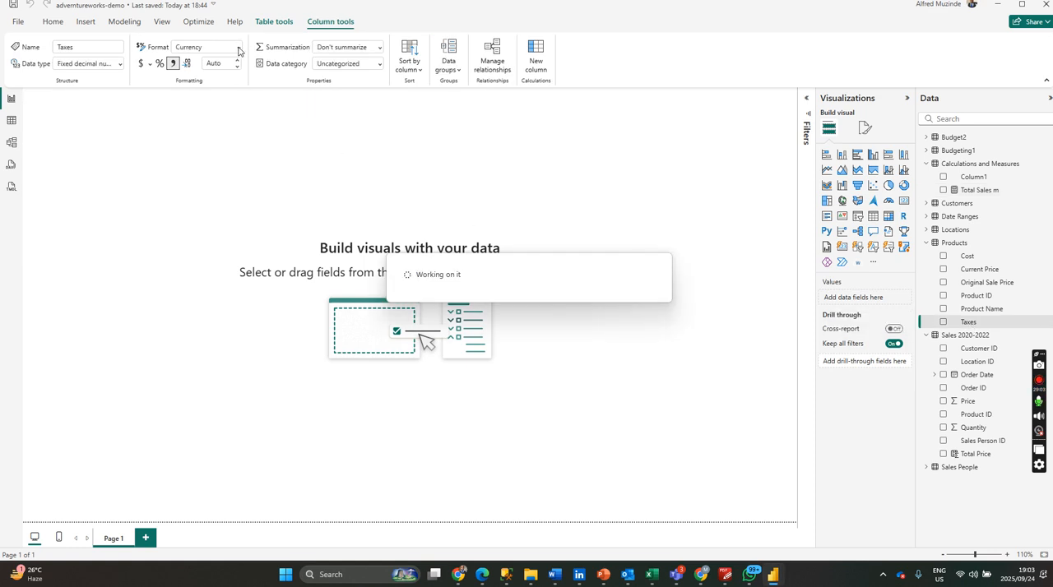
{"action": "left_click", "coordinate": [238, 48]}
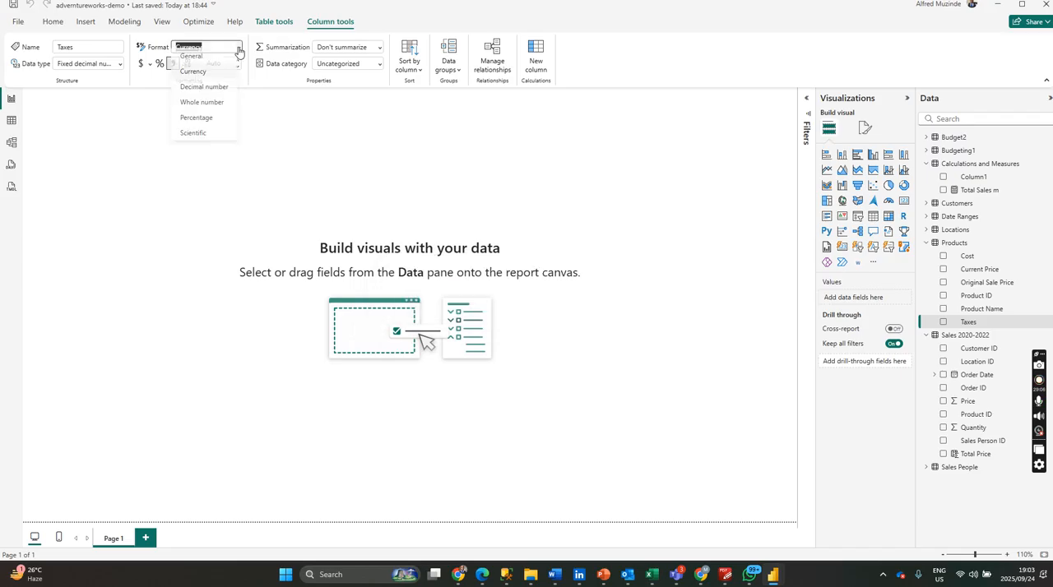
{"action": "left_click", "coordinate": [208, 81]}
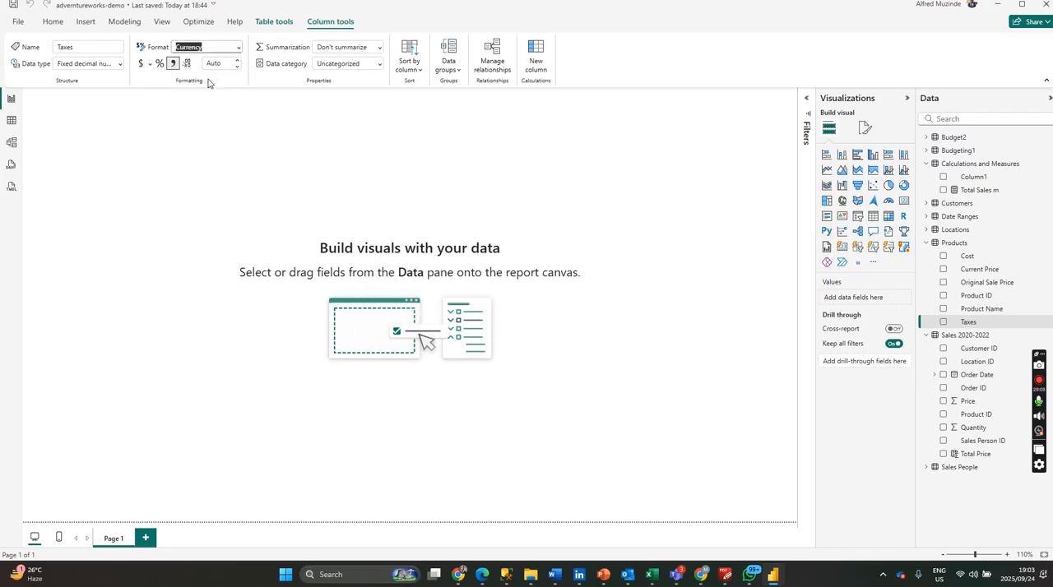
{"action": "left_click", "coordinate": [142, 69]}
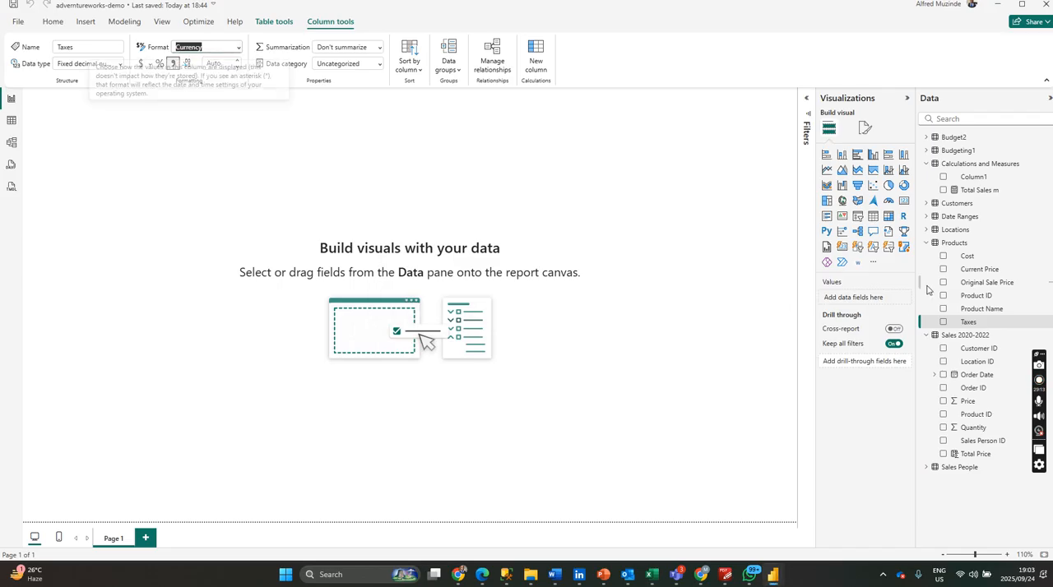
{"action": "left_click", "coordinate": [992, 191]}
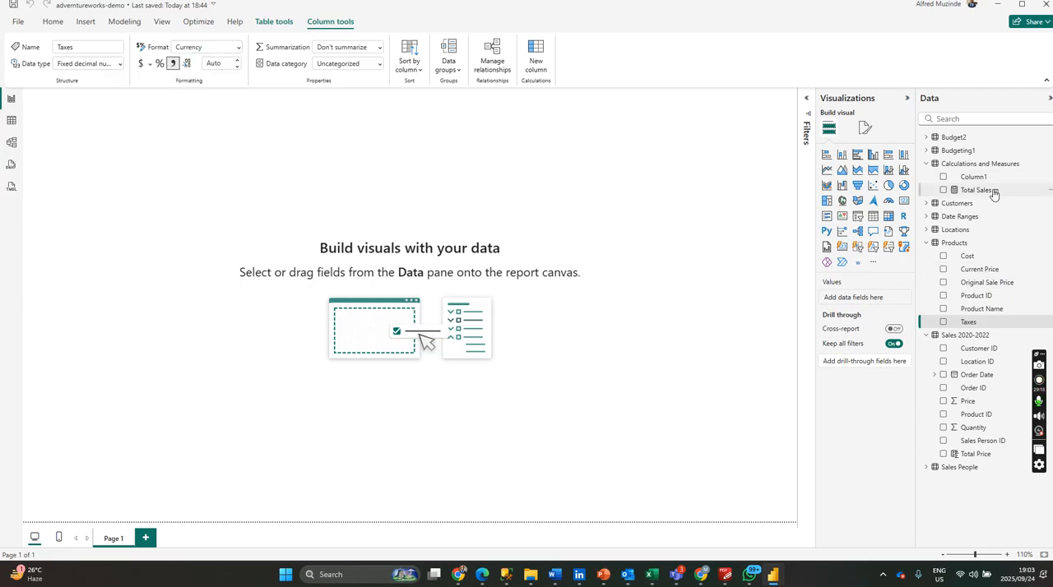
Commit the Total Sales m formula again and review it in the expanded formula editor.
{"action": "left_click", "coordinate": [616, 95]}
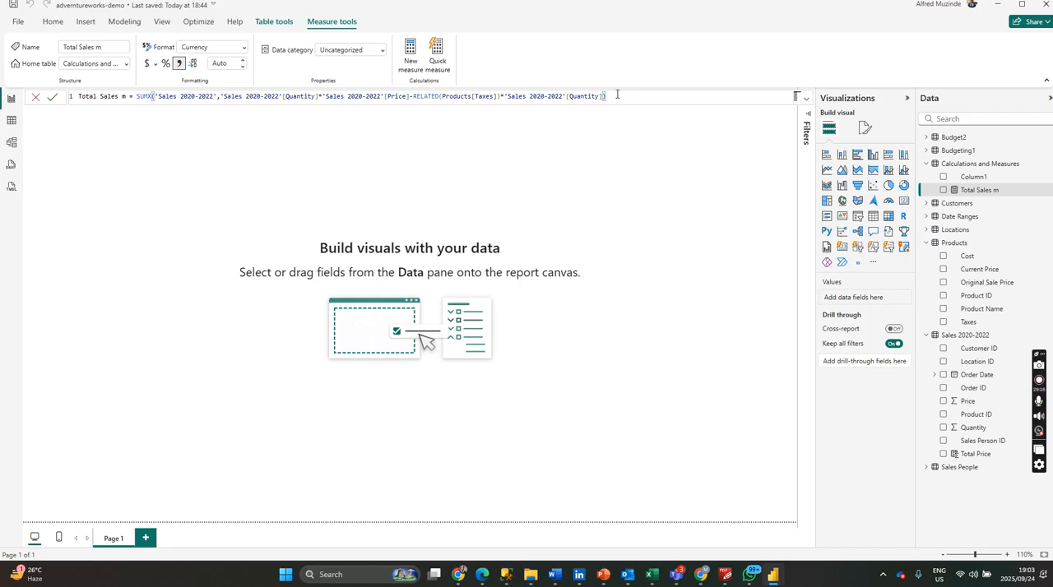
{"action": "key", "text": "Return"}
{"action": "left_click", "coordinate": [625, 97]}
{"action": "key", "text": "Return"}
{"action": "left_click", "coordinate": [807, 100]}
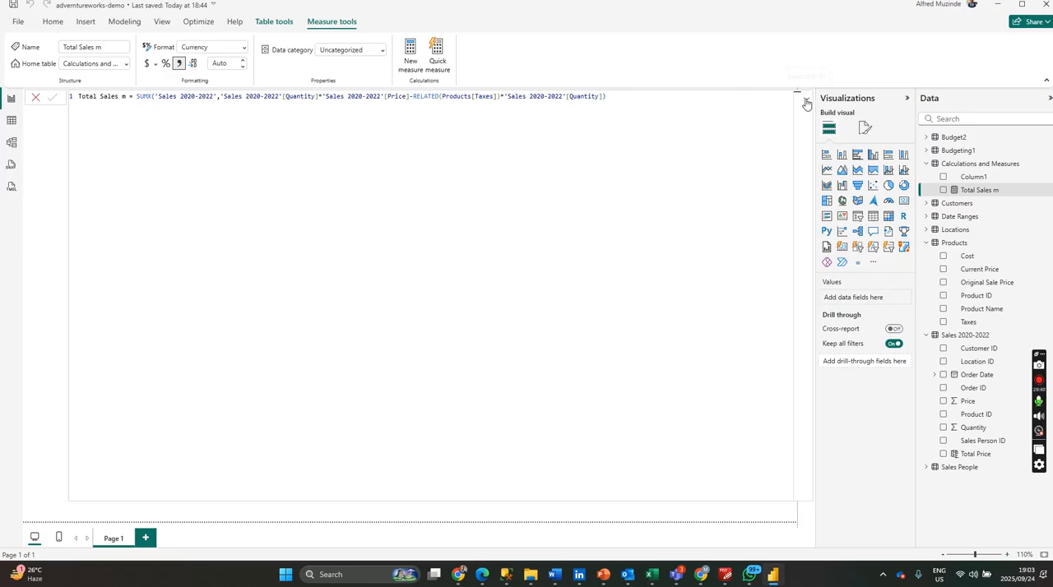
{"action": "left_click", "coordinate": [995, 193]}
{"action": "left_click", "coordinate": [367, 231]}
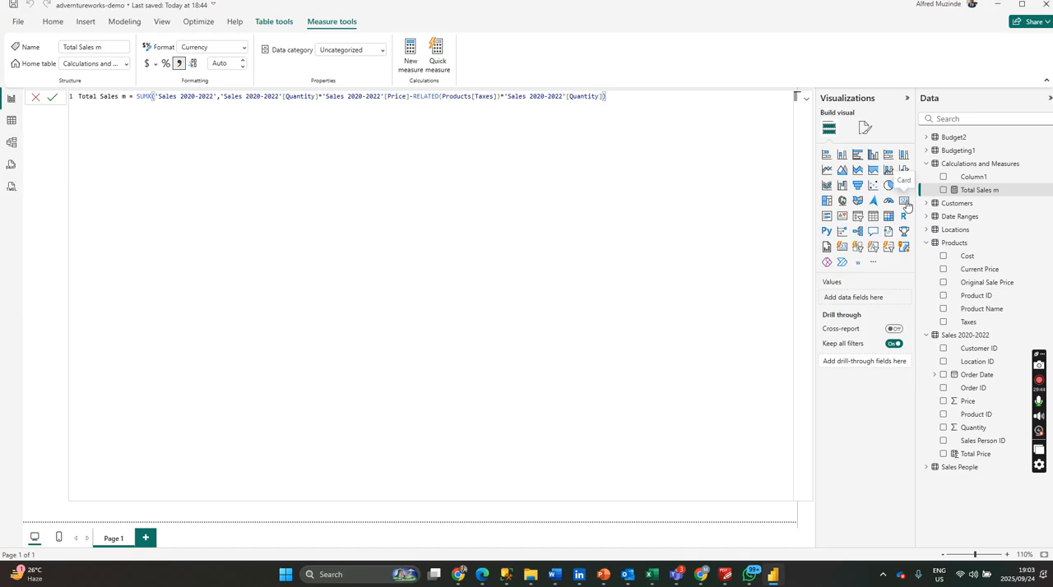
Add a card visual showing Total Sales m to Page 1, and make the card wider and shorter.
{"action": "left_click", "coordinate": [839, 216]}
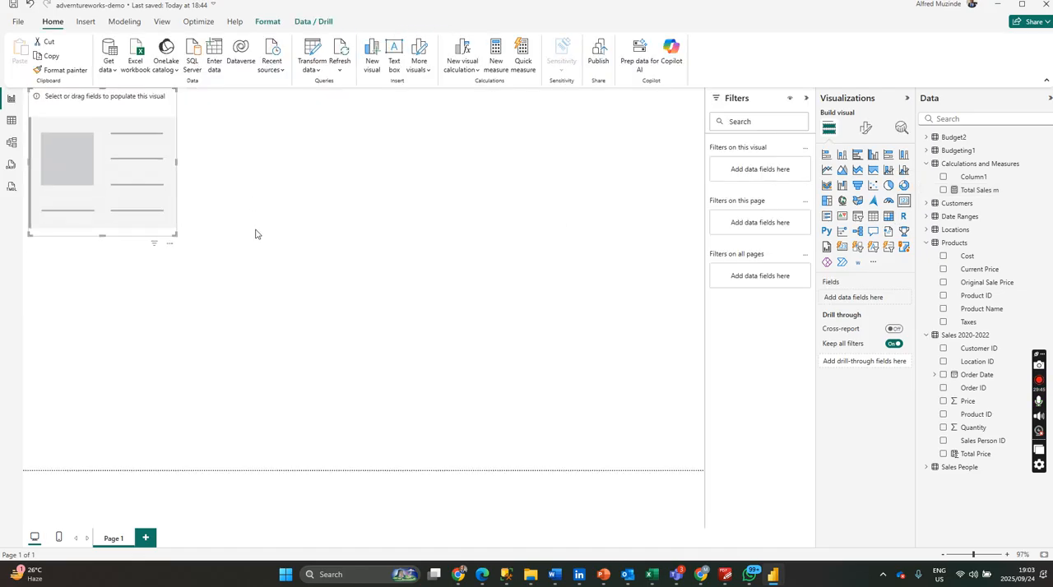
{"action": "left_click", "coordinate": [943, 190]}
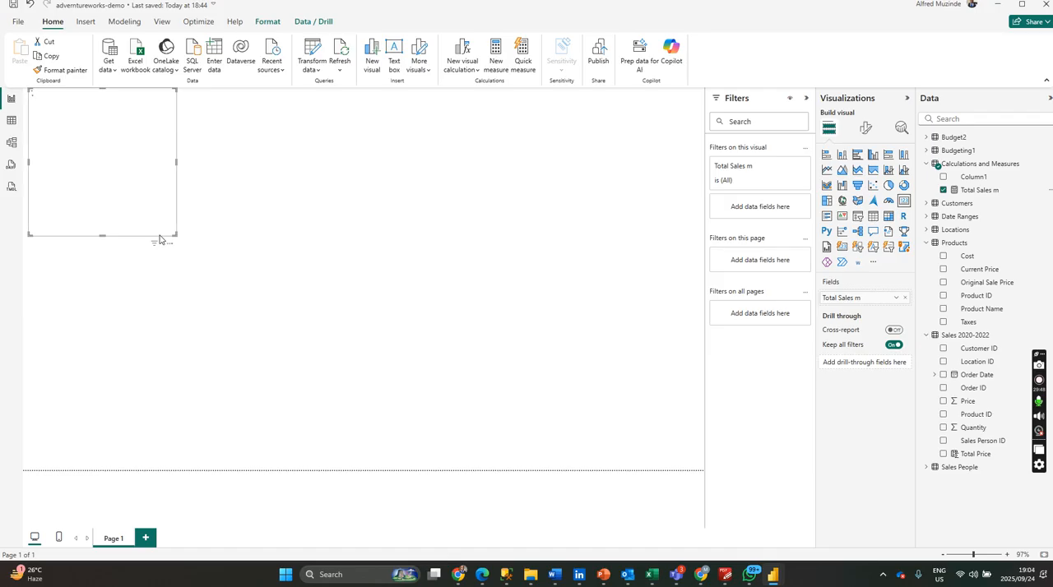
{"action": "left_click_drag", "start_coordinate": [171, 234], "coordinate": [225, 189]}
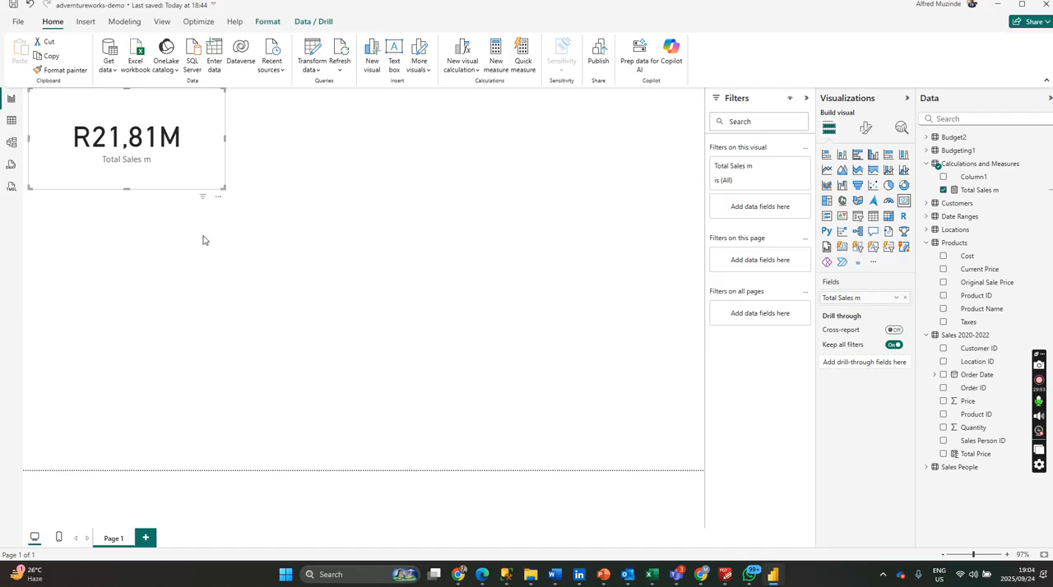
{"action": "left_click", "coordinate": [283, 205]}
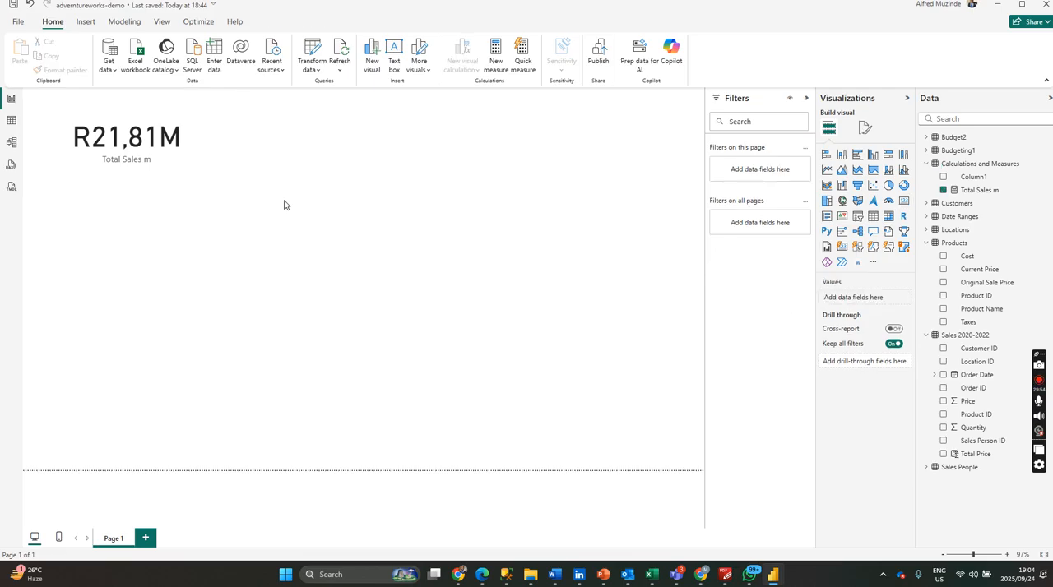
Format the Total Sales m measure with the $ English (United States) currency and collapse the formula editor.
{"action": "left_click", "coordinate": [993, 190]}
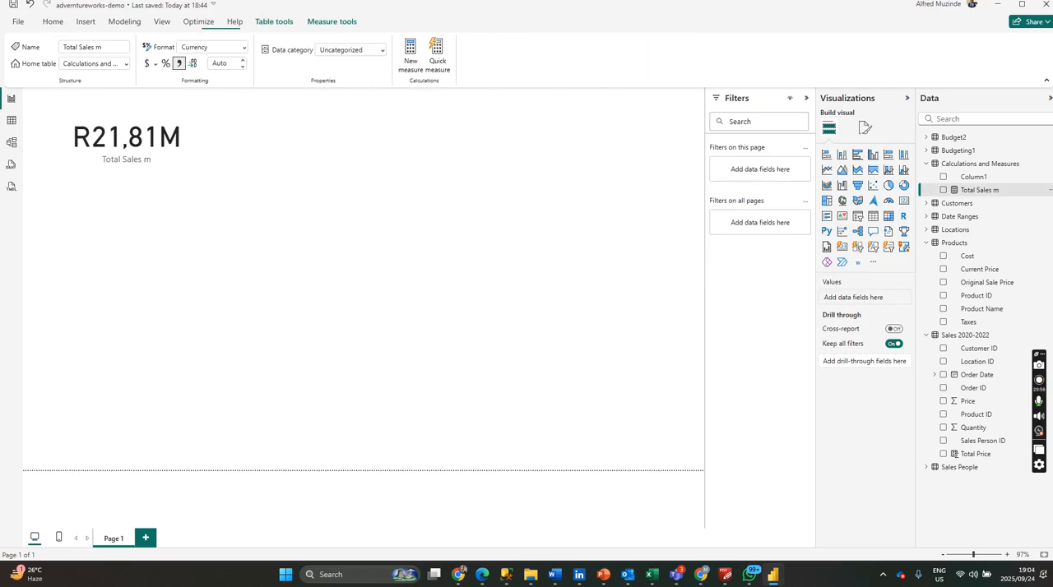
{"action": "left_click", "coordinate": [153, 65]}
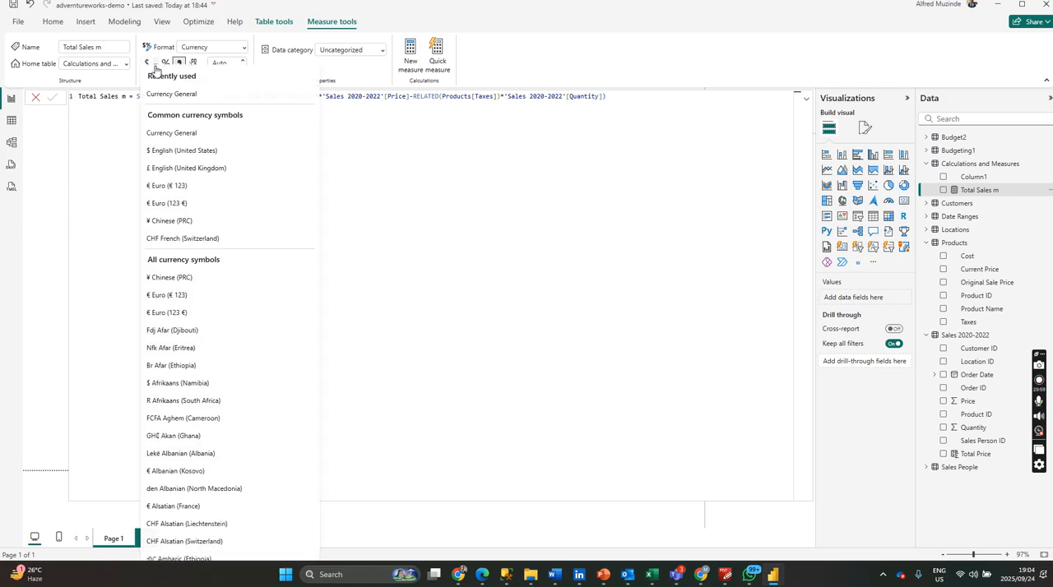
{"action": "left_click", "coordinate": [181, 152]}
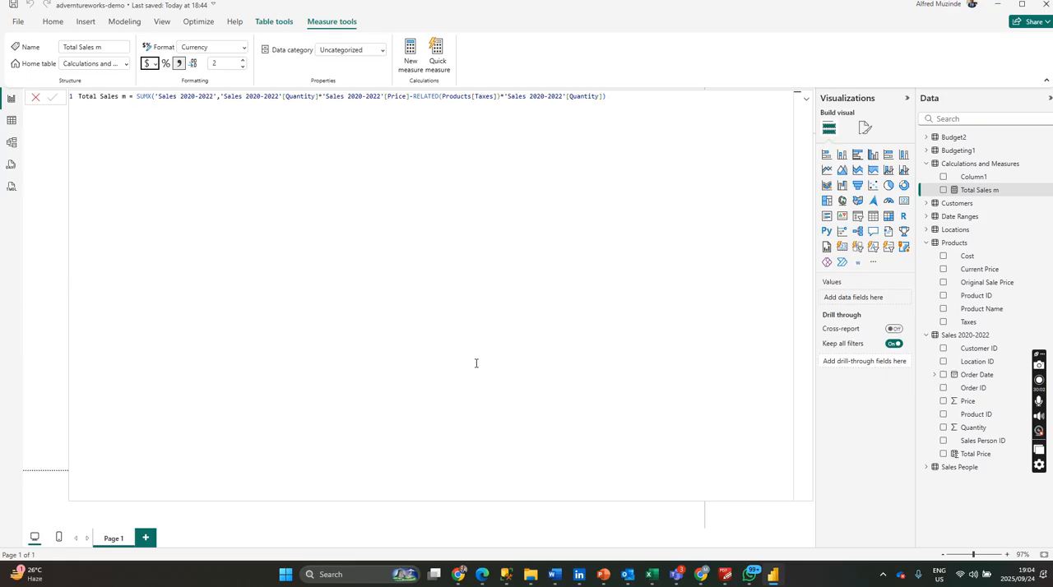
{"action": "left_click", "coordinate": [264, 239]}
{"action": "left_click", "coordinate": [796, 96]}
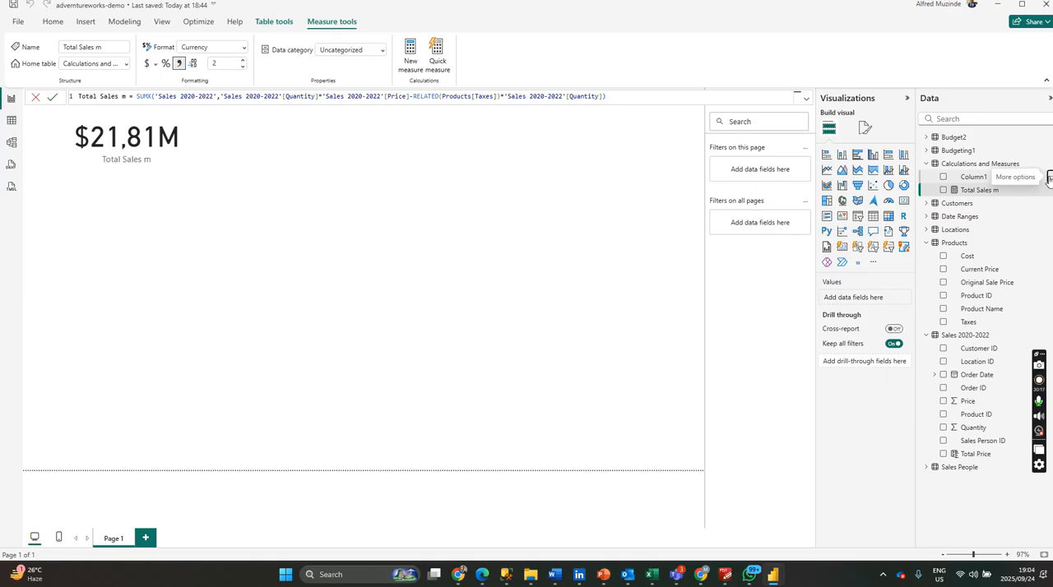
Delete Column1 from the Calculations and Measures table.
{"action": "left_click", "coordinate": [1049, 178]}
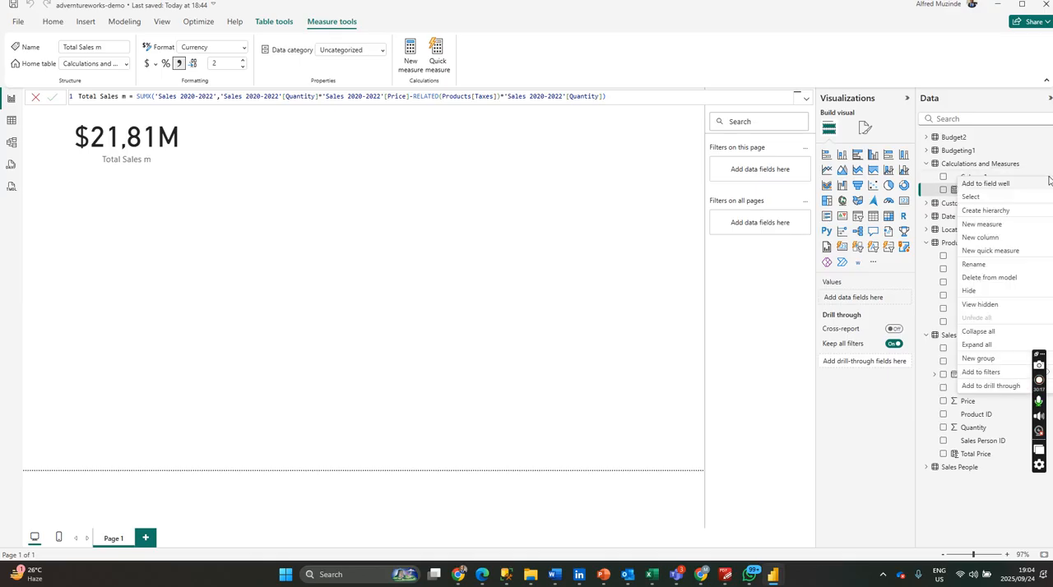
{"action": "left_click", "coordinate": [988, 278]}
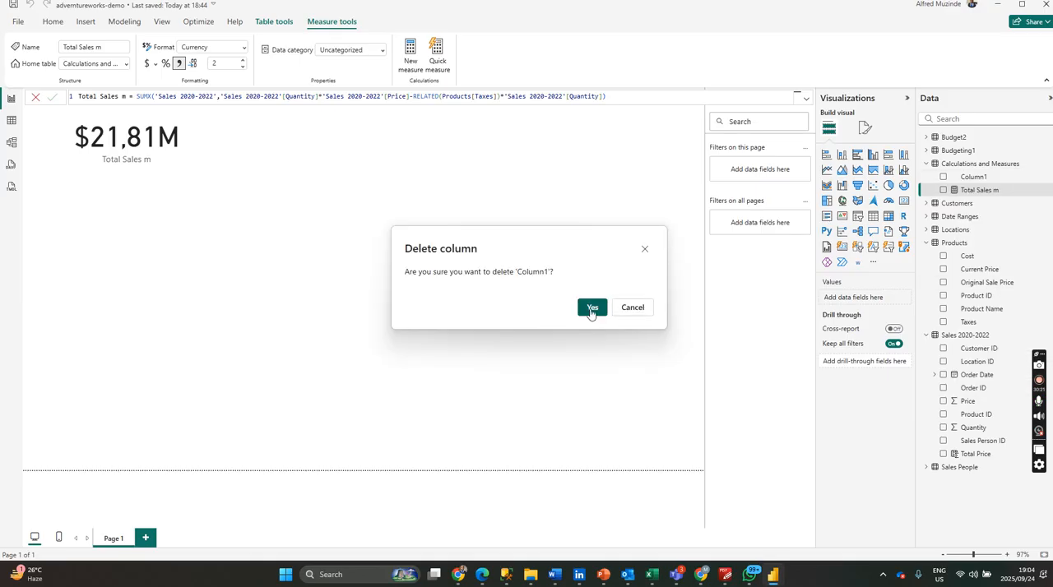
{"action": "left_click", "coordinate": [590, 311]}
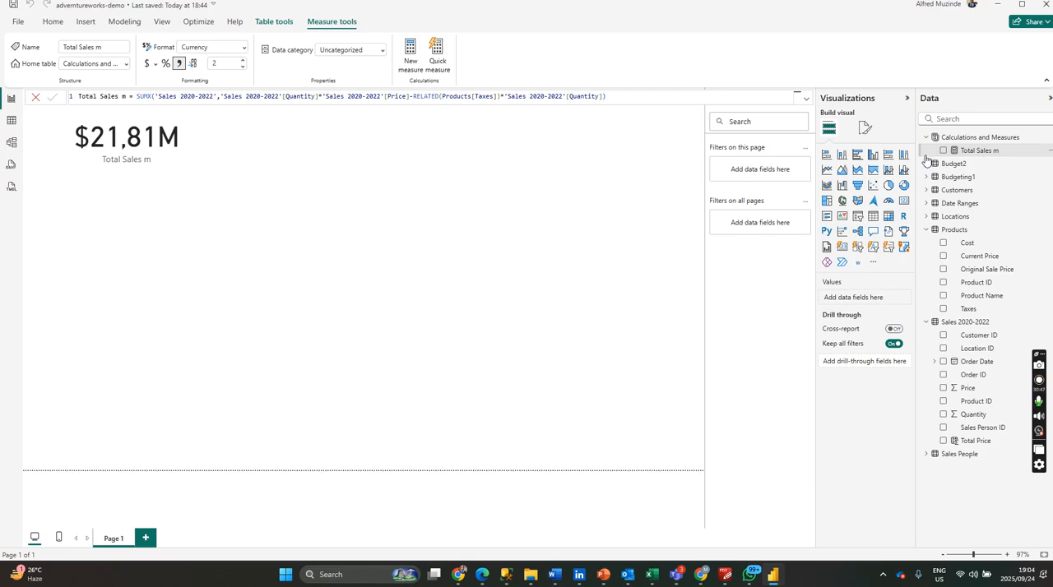
Create a new measure in the Calculations and Measures table, name it Total Cost, and begin its sum formula.
{"action": "left_click", "coordinate": [1050, 138]}
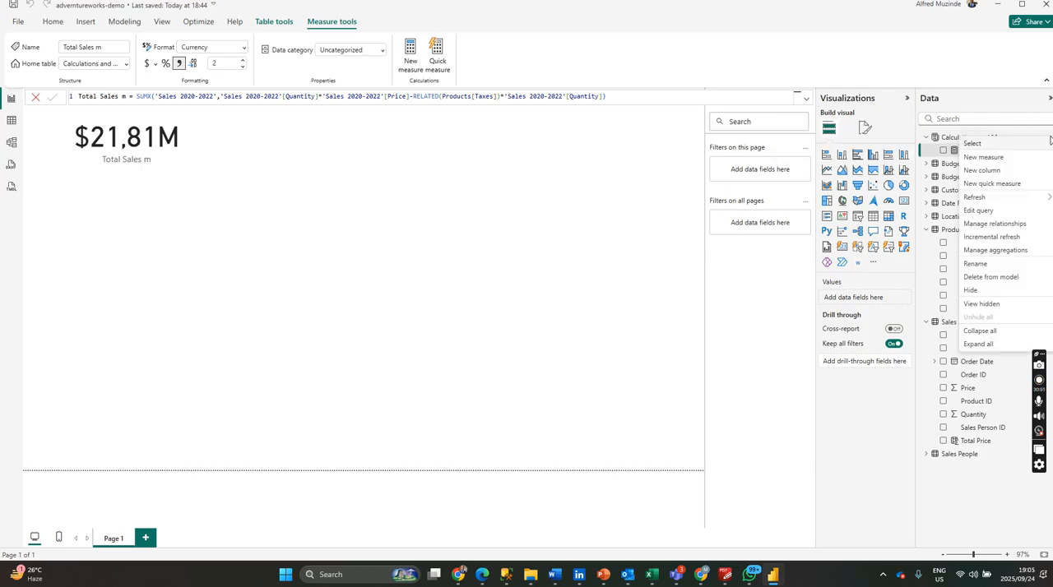
{"action": "left_click", "coordinate": [978, 157]}
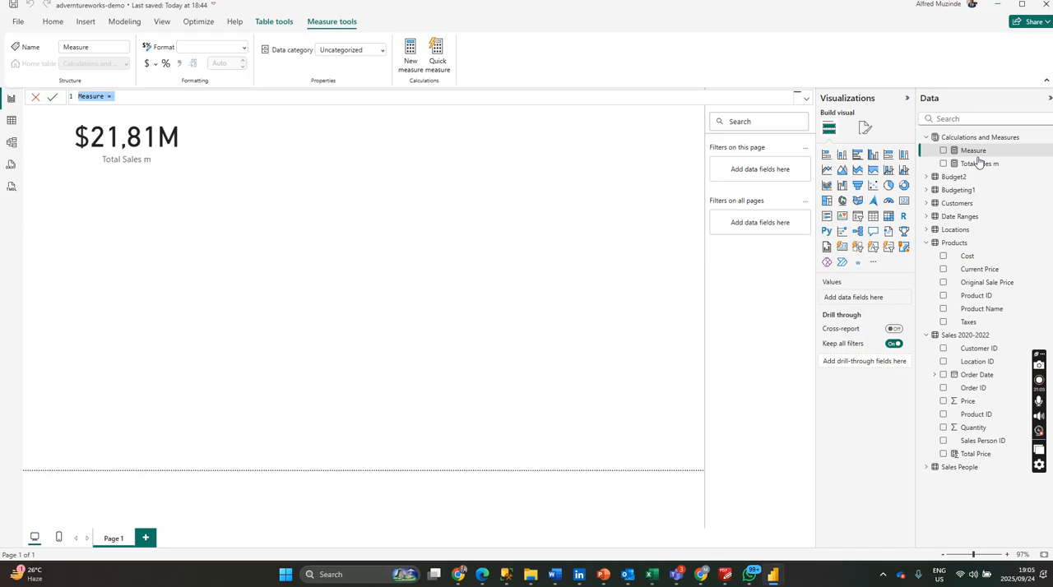
{"action": "type", "text": "Tota"}
{"action": "type", "text": "l Cost =sum"}
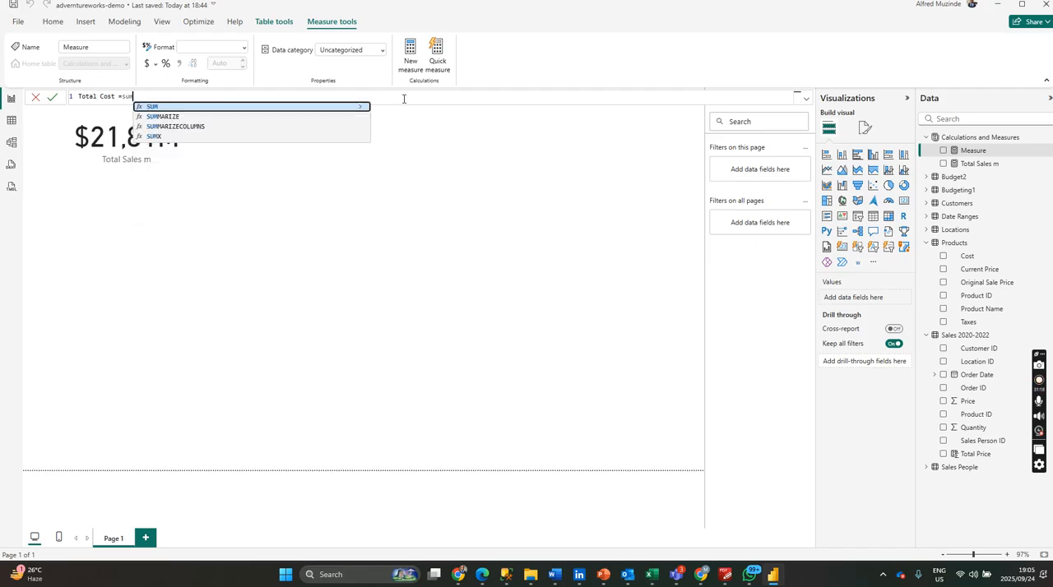
{"action": "left_click", "coordinate": [199, 128]}
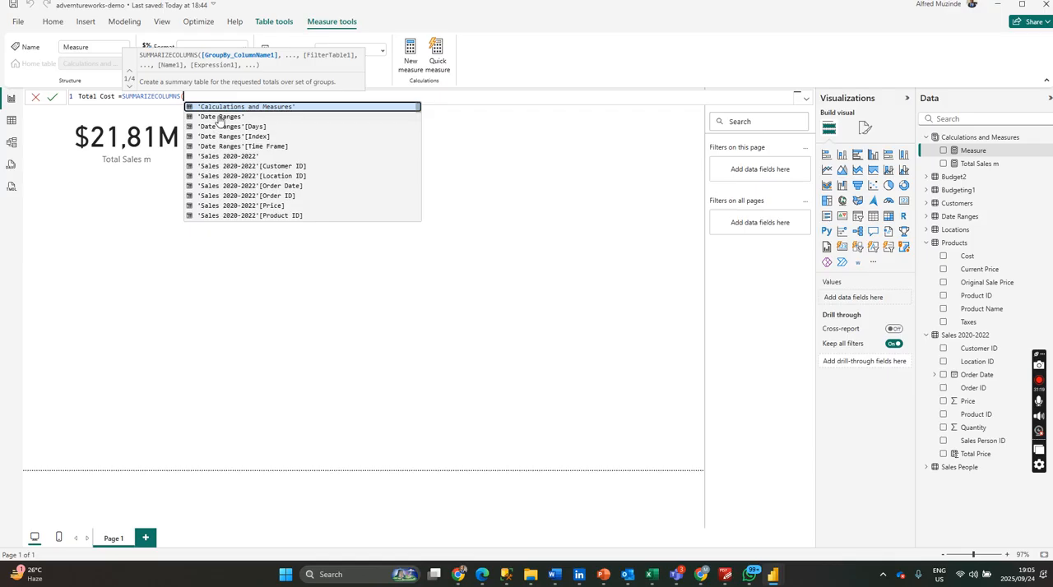
{"action": "key", "text": "BackSpace"}
{"action": "key", "text": "BackSpace"}
{"action": "key", "text": "BackSpace"}
{"action": "key", "text": "BackSpace"}
{"action": "key", "text": "BackSpace"}
{"action": "key", "text": "BackSpace"}
{"action": "key", "text": "BackSpace"}
{"action": "key", "text": "BackSpace"}
{"action": "key", "text": "BackSpace"}
{"action": "key", "text": "BackSpace"}
{"action": "key", "text": "BackSpace"}
{"action": "key", "text": "BackSpace"}
{"action": "key", "text": "BackSpace"}
{"action": "key", "text": "BackSpace"}
{"action": "key", "text": "BackSpace"}
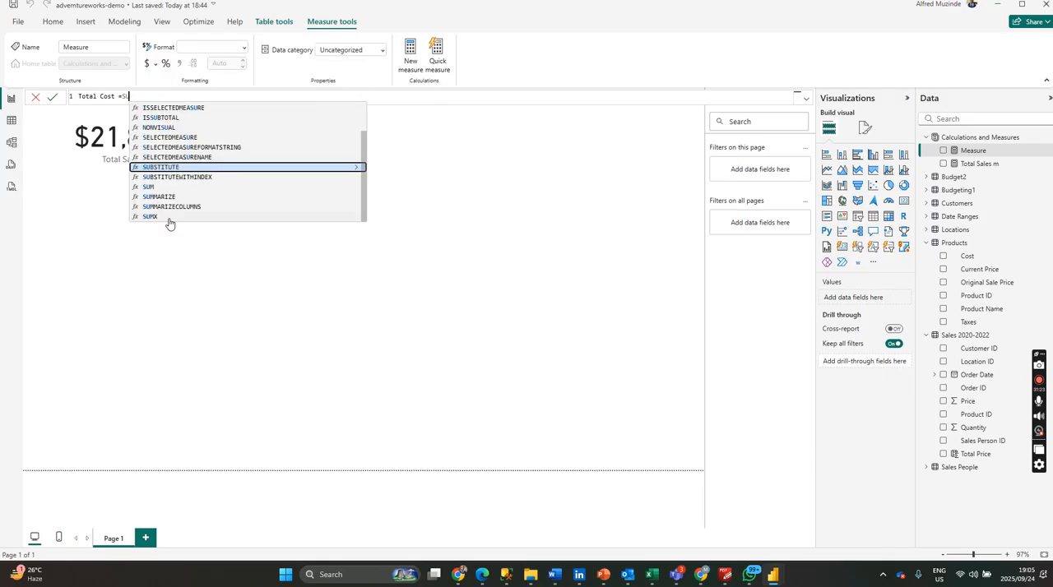
Use SUMX over 'Sales 2020-2022' for Total Cost, starting its expression with 'Sales 2020-2022'[Quantity] and a multiplication sign.
{"action": "left_click", "coordinate": [153, 218]}
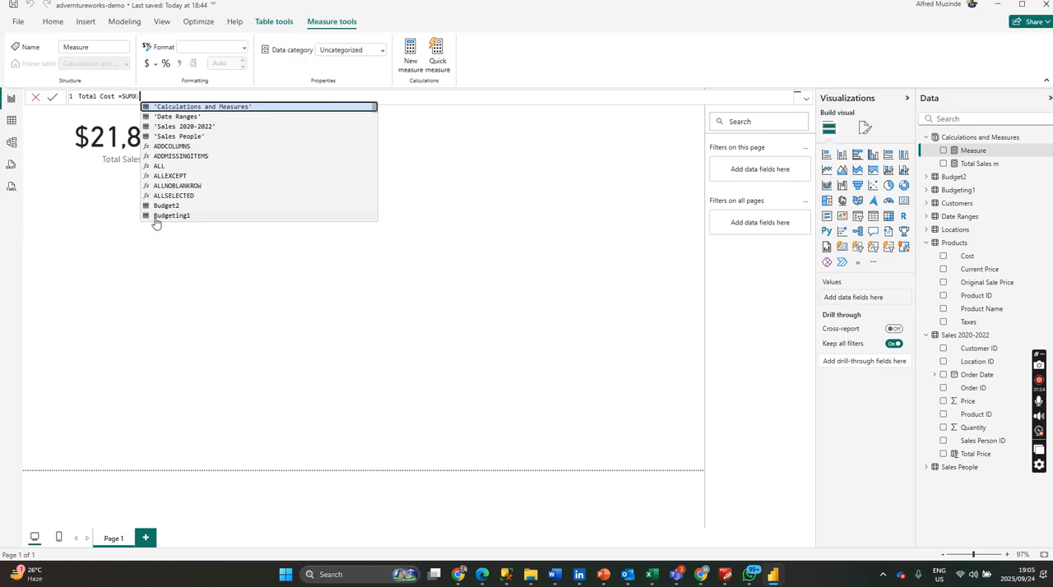
{"action": "left_click", "coordinate": [216, 126]}
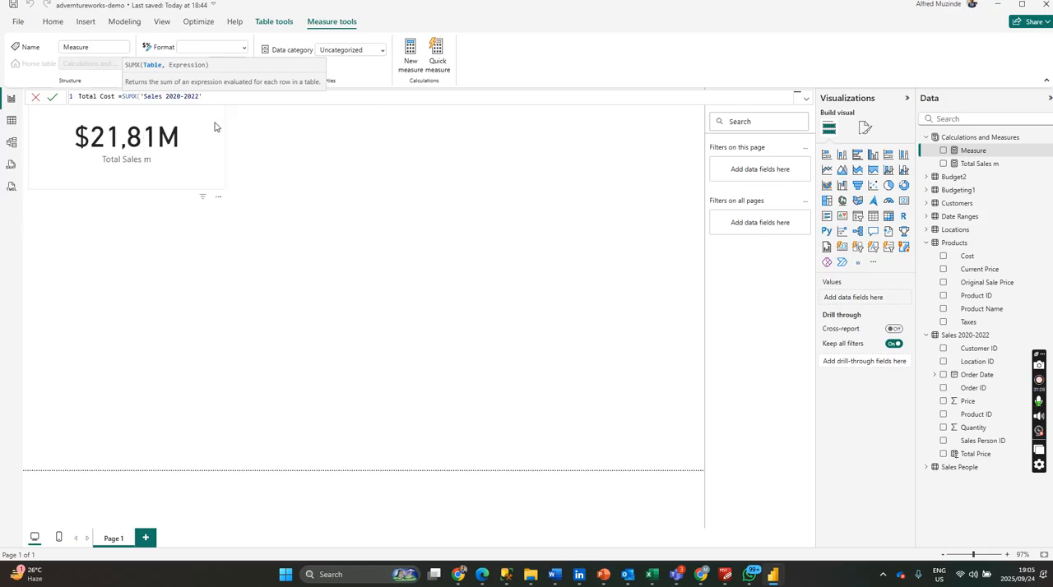
{"action": "type", "text": ",q"}
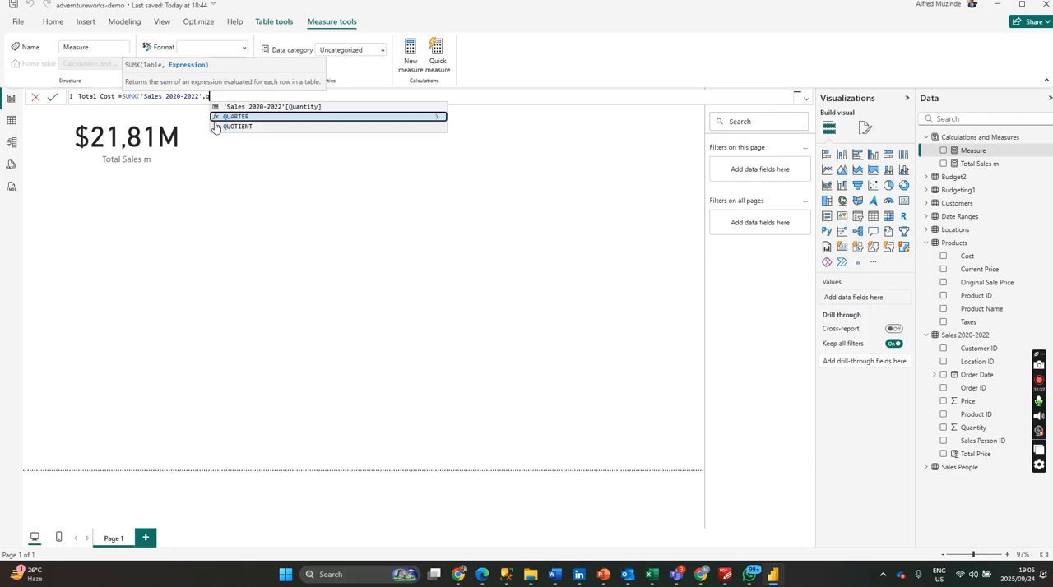
{"action": "left_click", "coordinate": [284, 107]}
{"action": "type", "text": "*"}
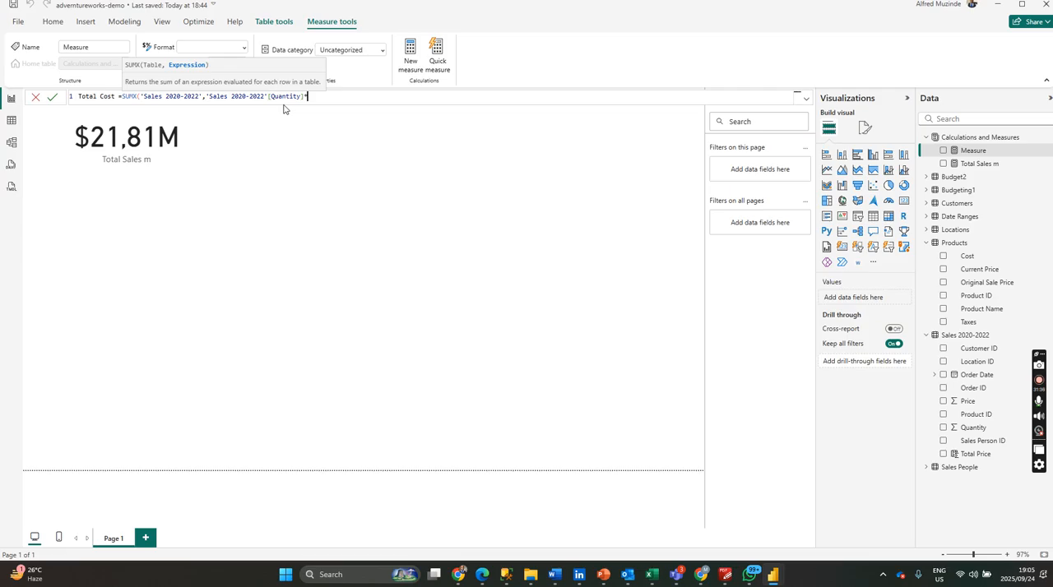
{"action": "type", "text": "re"}
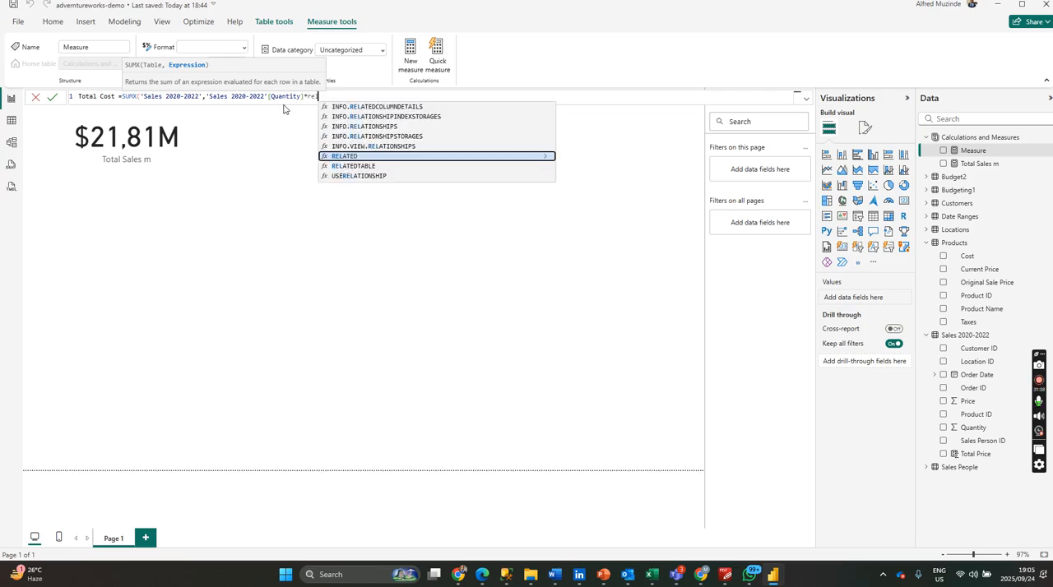
{"action": "type", "text": "l"}
Complete the Total Cost expression with RELATED of Products[Cost], close both functions, and commit the measure.
{"action": "left_click", "coordinate": [362, 156]}
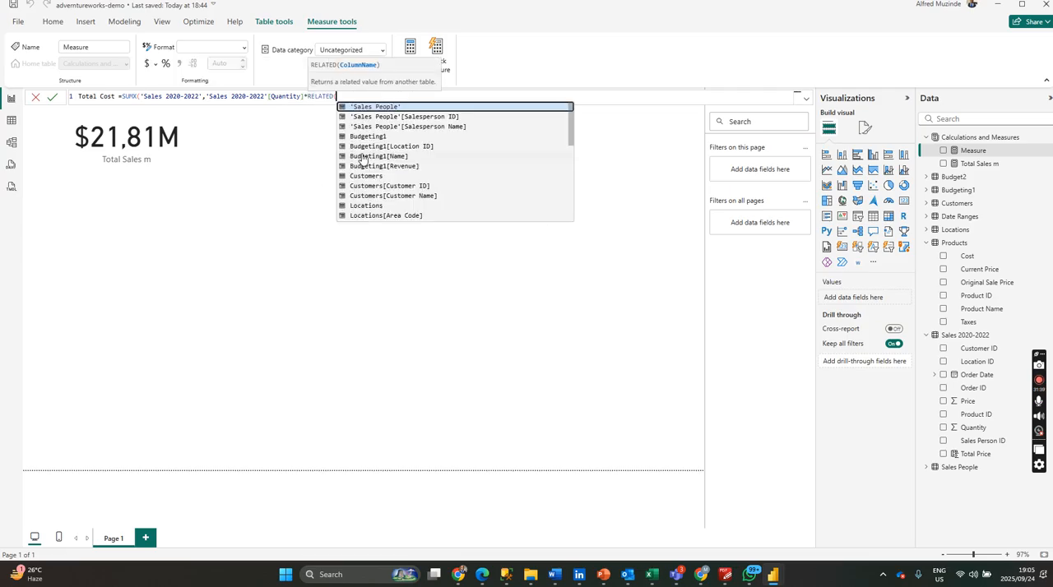
{"action": "type", "text": "pr"}
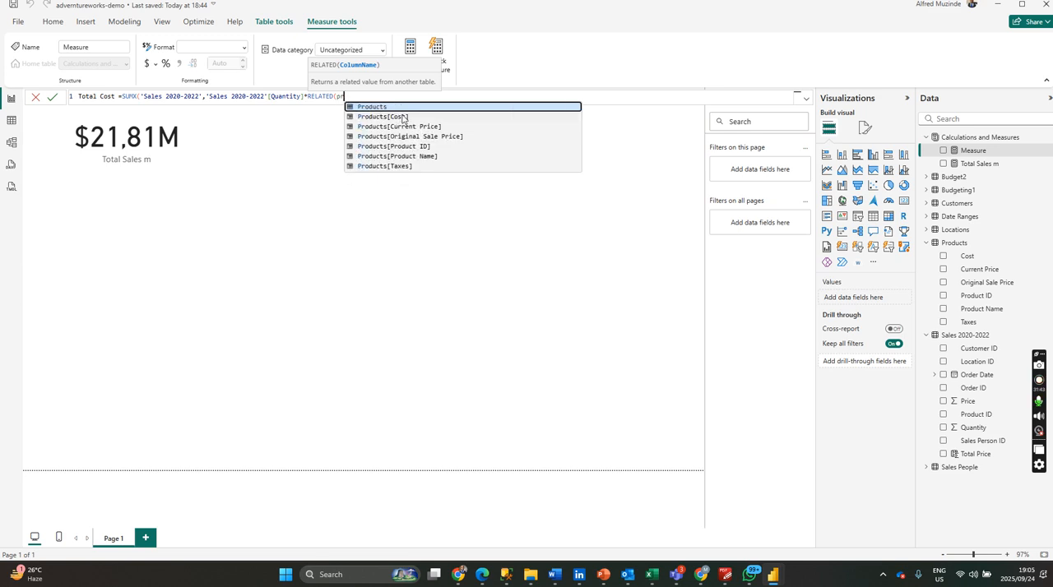
{"action": "left_click", "coordinate": [402, 117]}
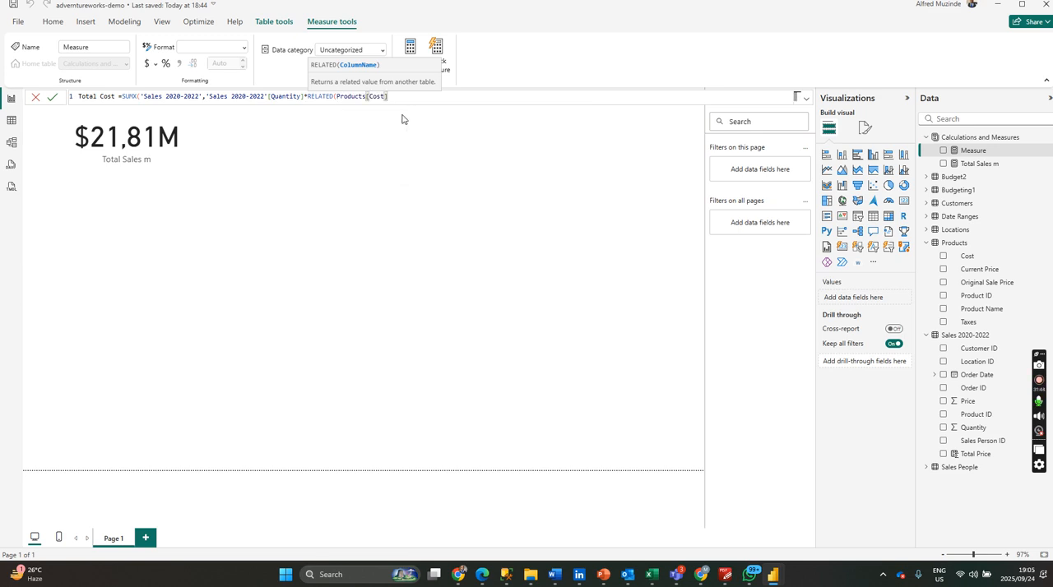
{"action": "type", "text": "))"}
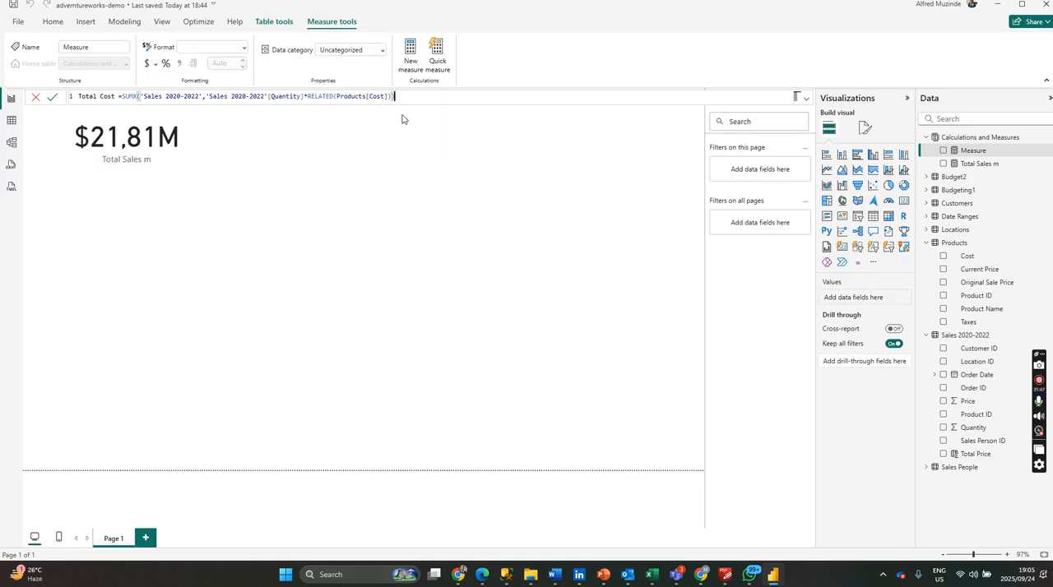
{"action": "key", "text": "Return"}
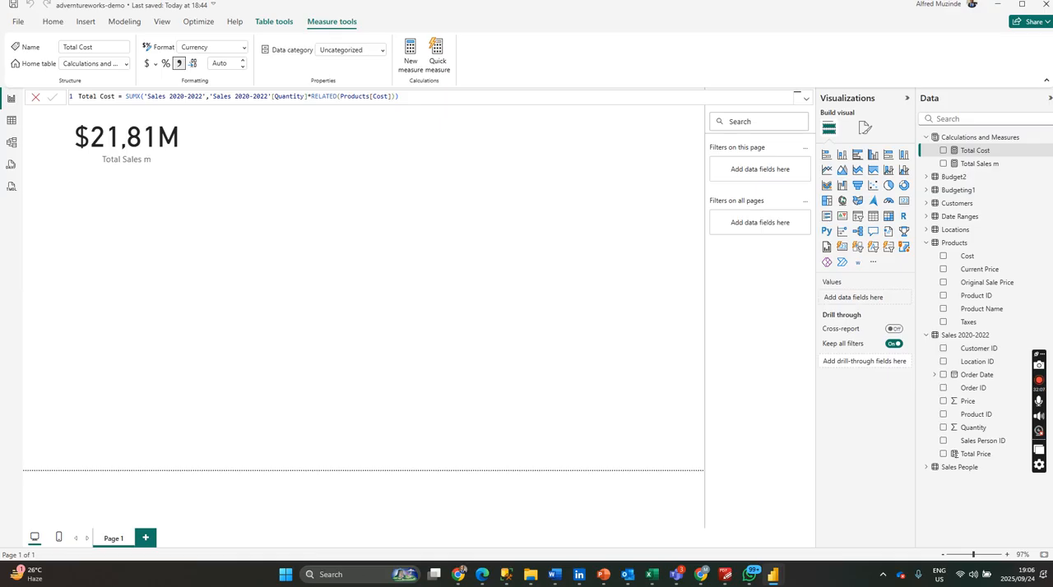
Switch to the Adventure work Sales Report window, reduce it from full screen, and move it off the adventureworks-demo report.
{"action": "key", "text": "alt+Tab"}
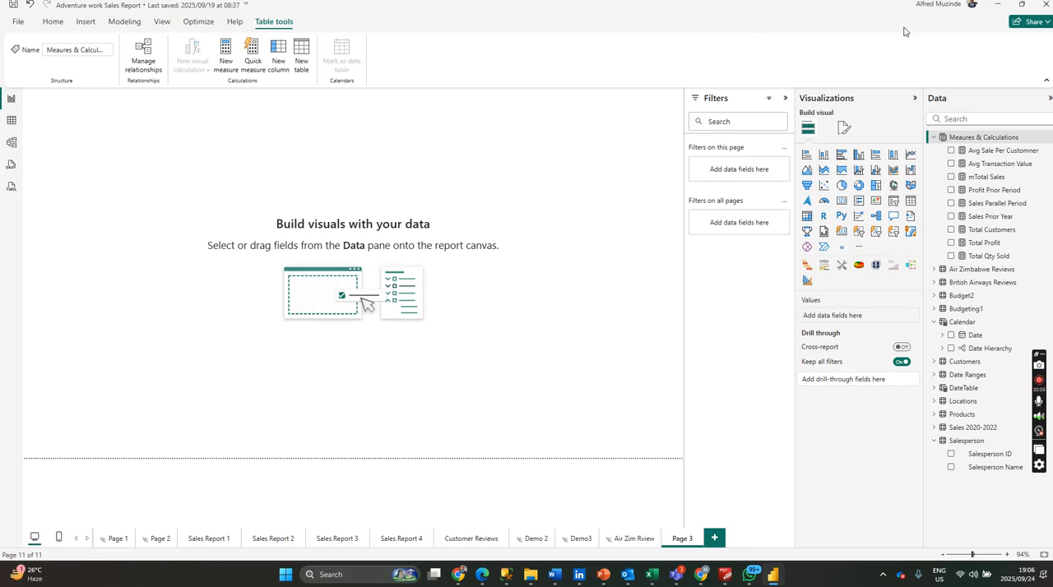
{"action": "left_click", "coordinate": [1019, 5]}
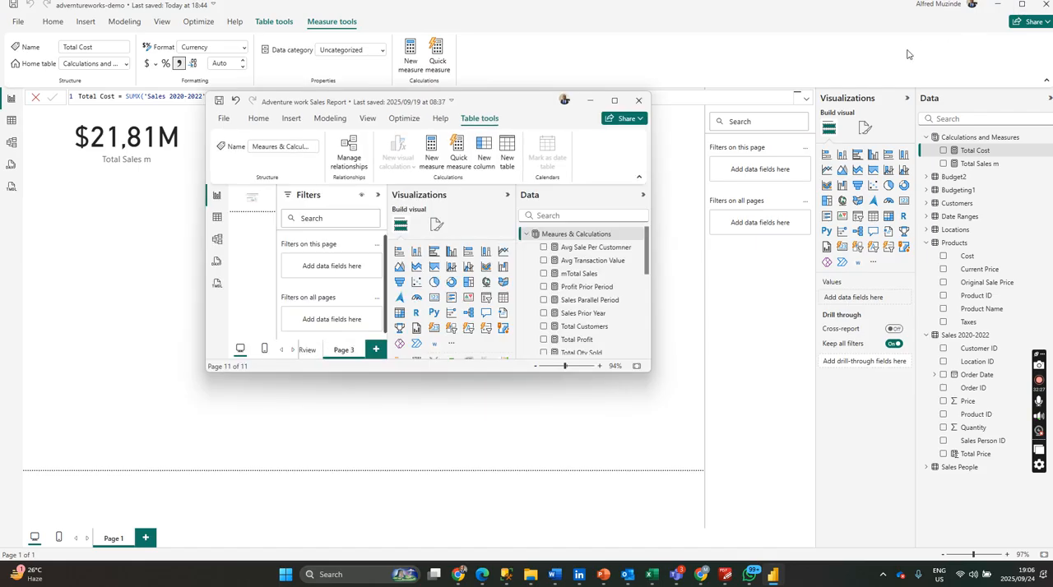
{"action": "left_click_drag", "start_coordinate": [498, 106], "coordinate": [1052, 106]}
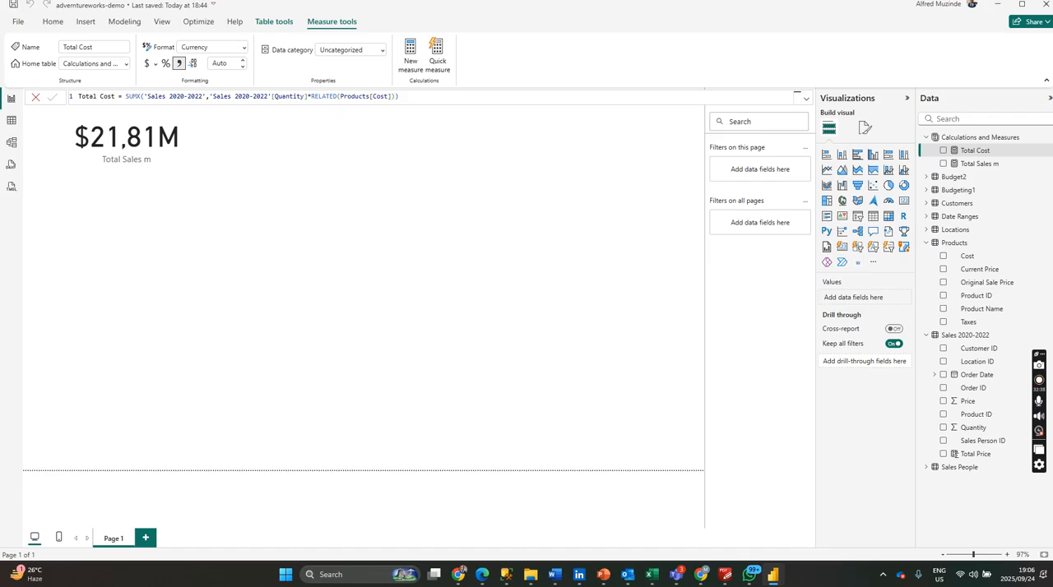
{"action": "left_click", "coordinate": [378, 287]}
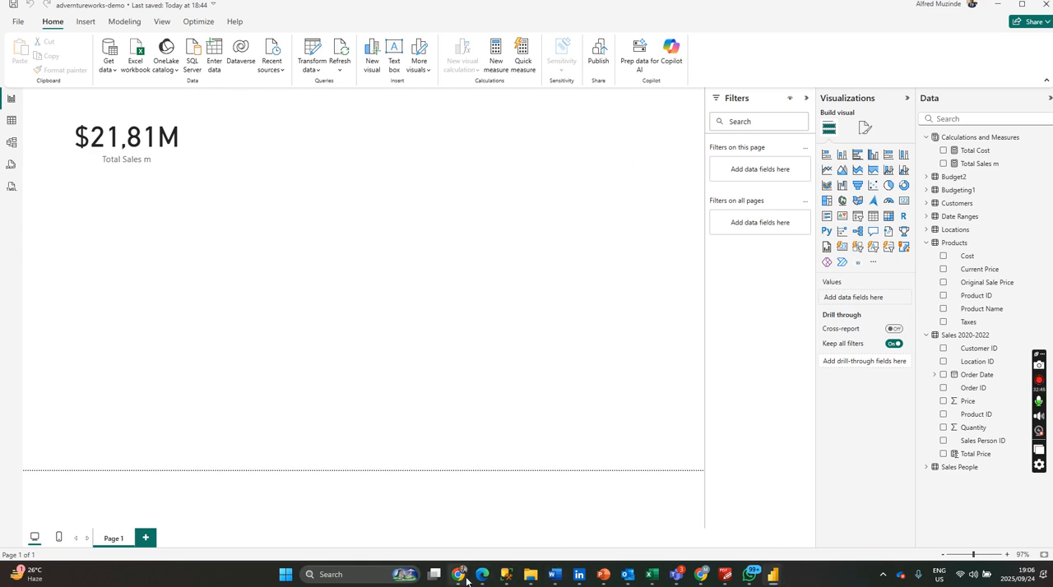
{"action": "mouse_move", "coordinate": [466, 580]}
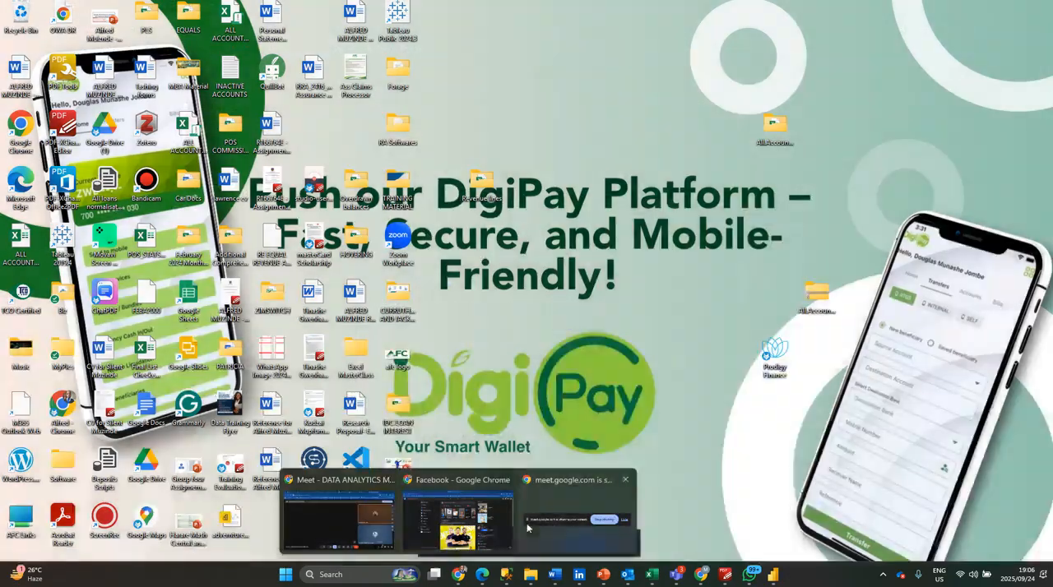
{"action": "mouse_move", "coordinate": [403, 524]}
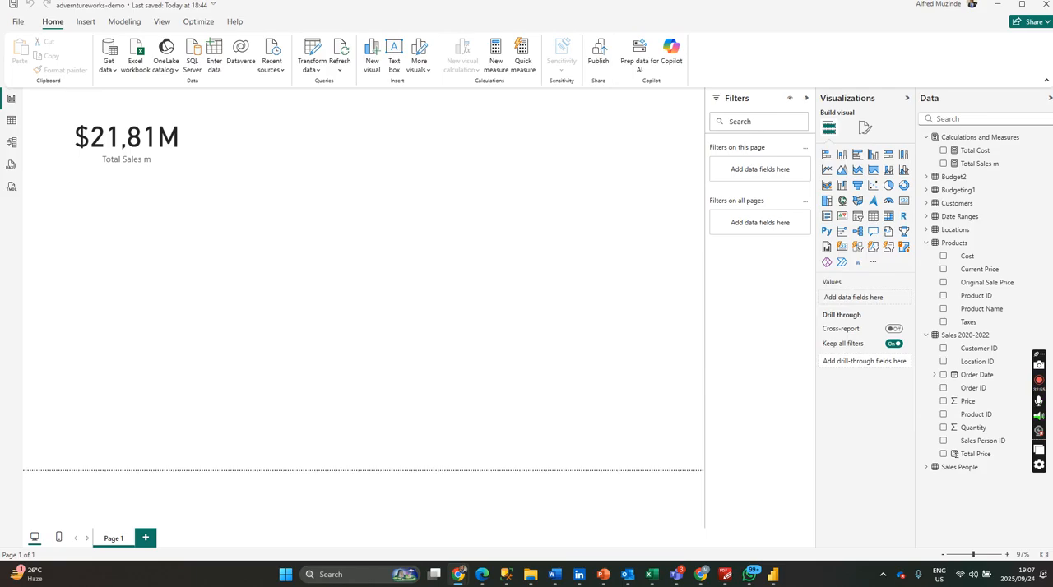
{"action": "left_click", "coordinate": [185, 171]}
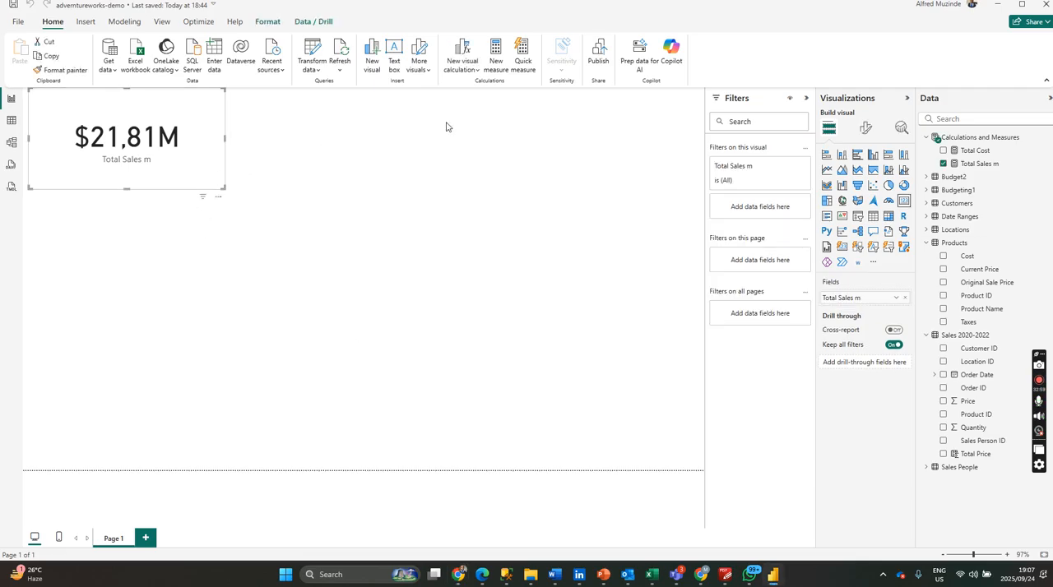
{"action": "left_click", "coordinate": [368, 197]}
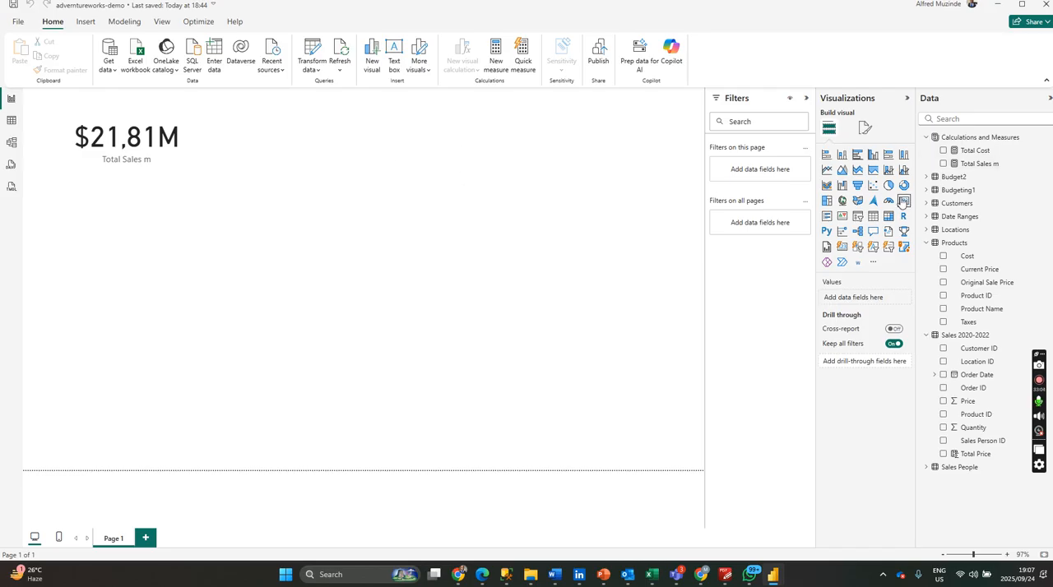
Show the Total Cost measure in the new card and place the card beside the Total Sales m card.
{"action": "left_click", "coordinate": [971, 151]}
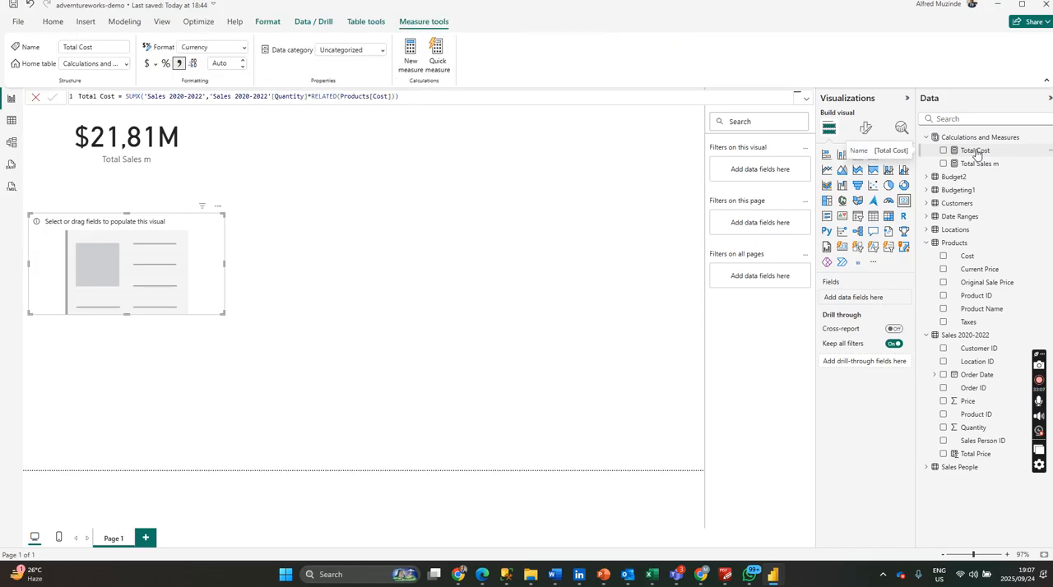
{"action": "left_click", "coordinate": [943, 151]}
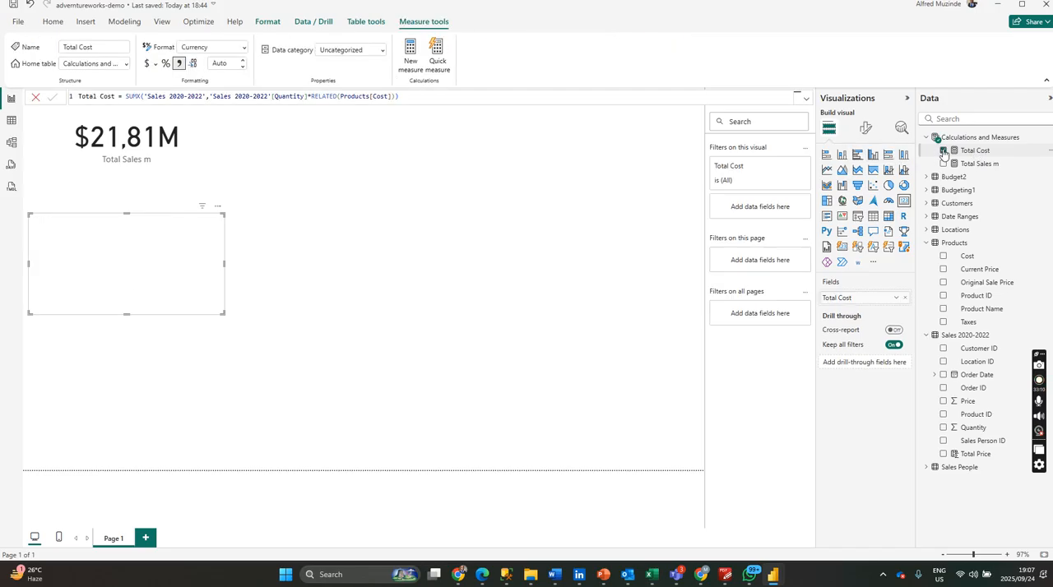
{"action": "left_click", "coordinate": [224, 317]}
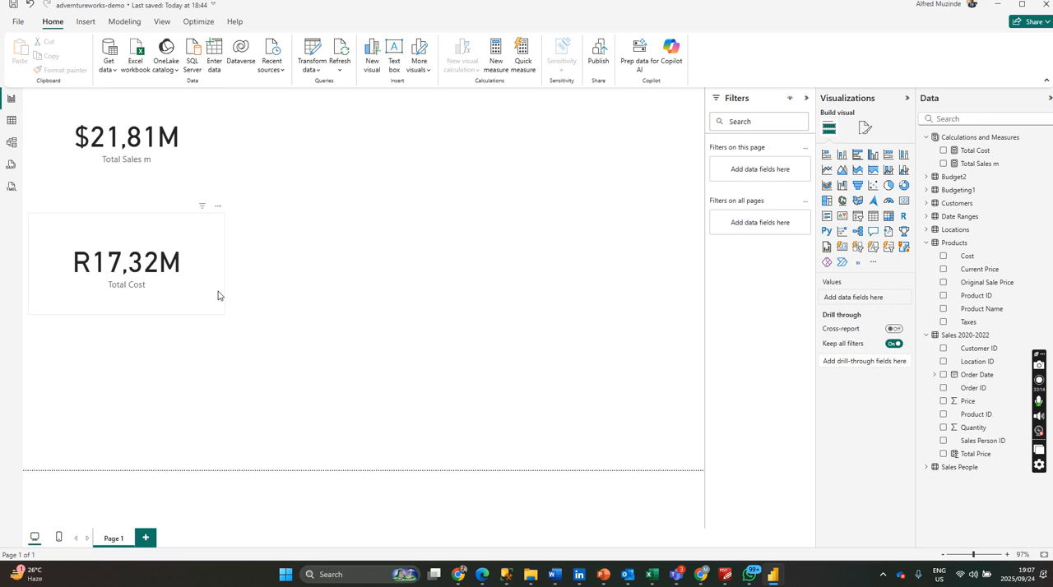
{"action": "left_click_drag", "start_coordinate": [209, 279], "coordinate": [402, 169]}
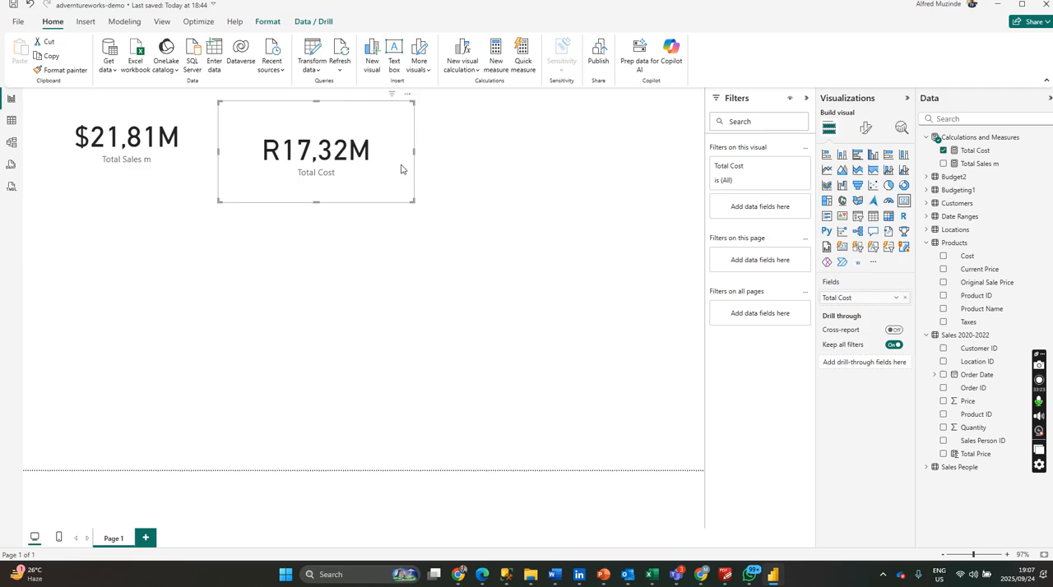
{"action": "left_click_drag", "start_coordinate": [401, 168], "coordinate": [385, 160]}
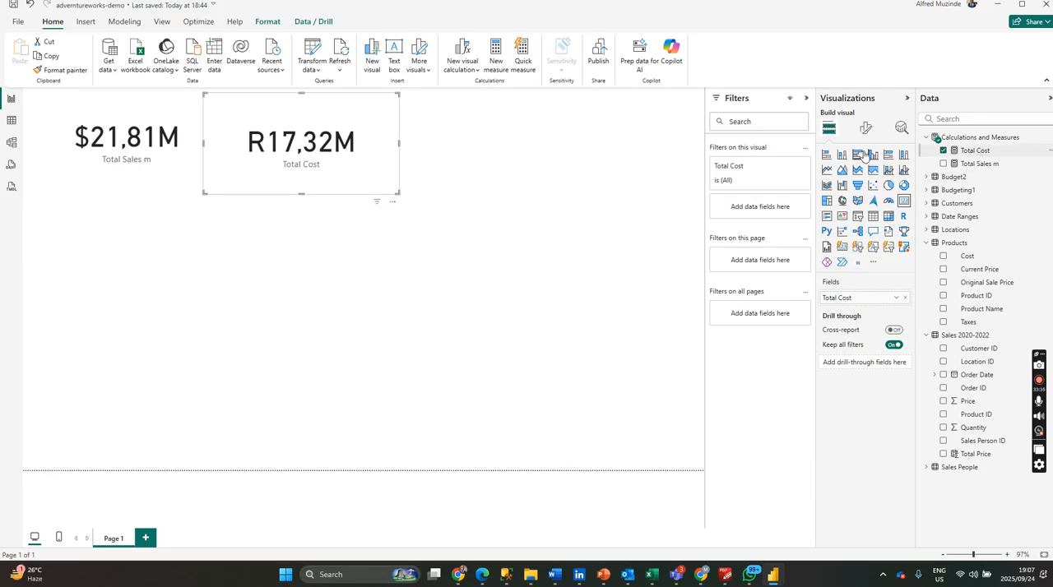
Format the Total Cost measure with the $ English (United States) currency.
{"action": "left_click", "coordinate": [978, 151]}
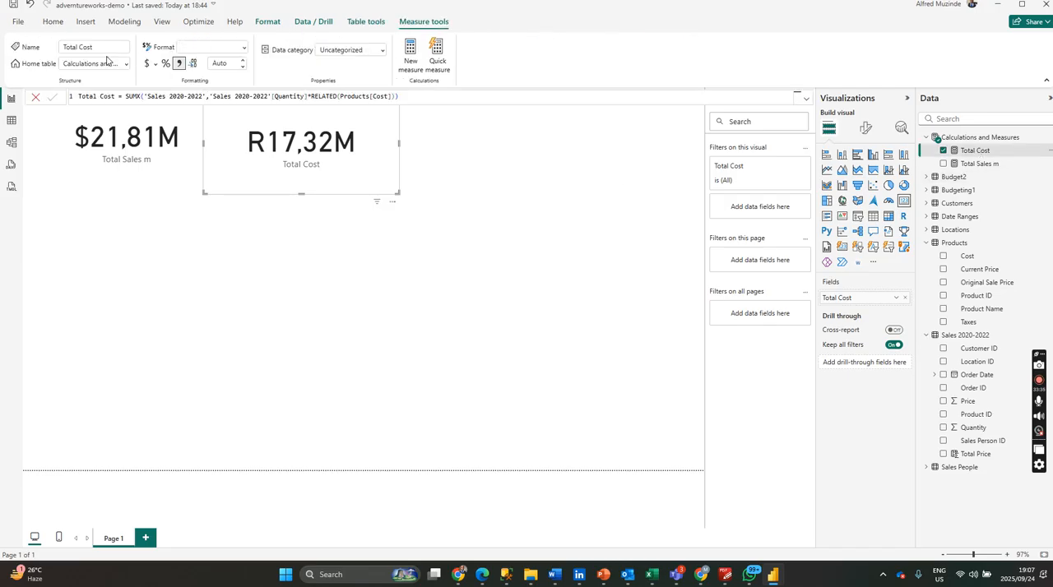
{"action": "left_click", "coordinate": [154, 63]}
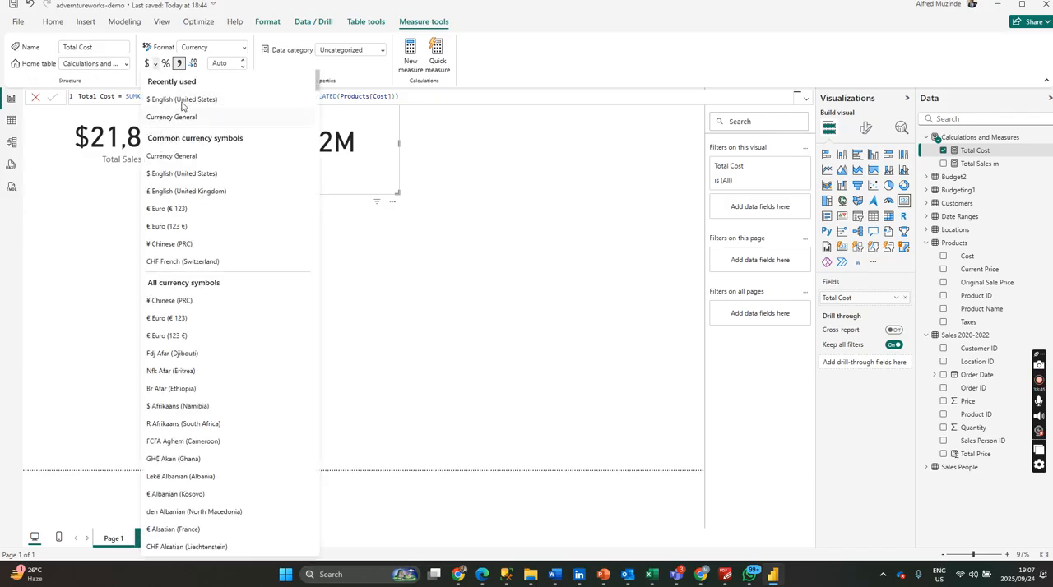
{"action": "left_click", "coordinate": [182, 100]}
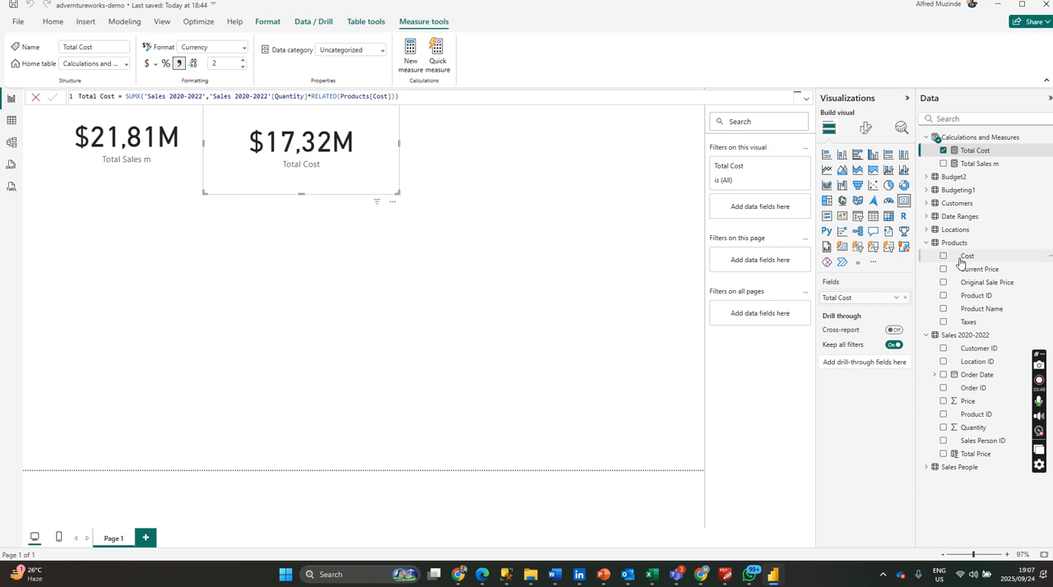
Check the currency formats of the Products table's columns in Table view, and return to the report page.
{"action": "left_click", "coordinate": [966, 256]}
{"action": "left_click", "coordinate": [11, 121]}
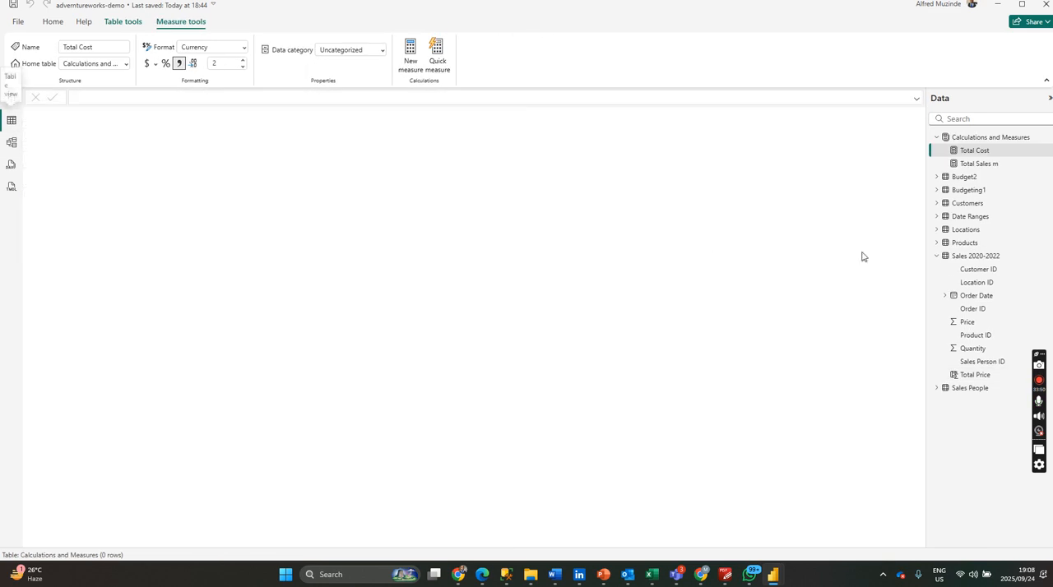
{"action": "left_click", "coordinate": [938, 245]}
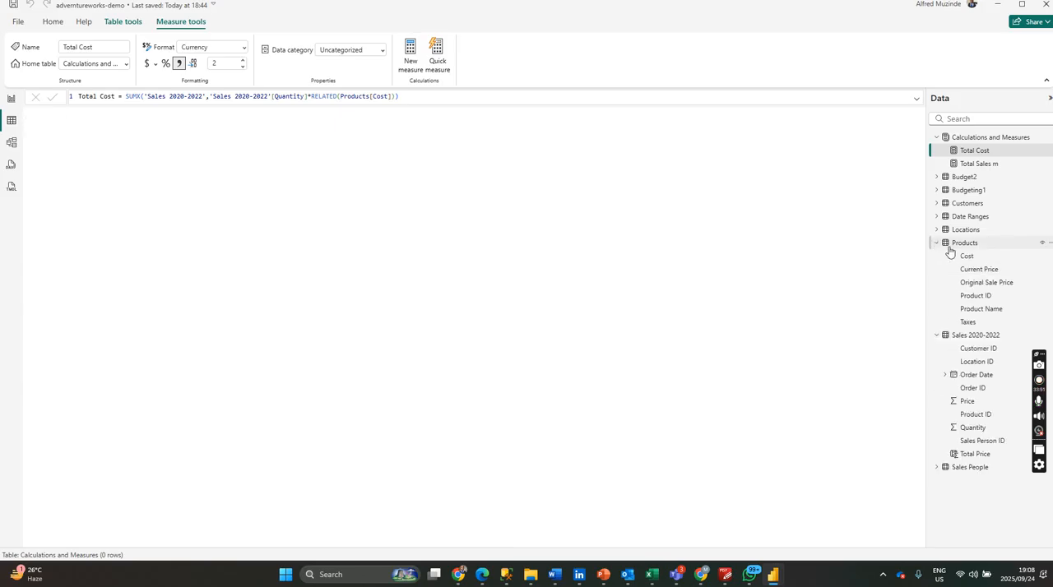
{"action": "left_click", "coordinate": [975, 247]}
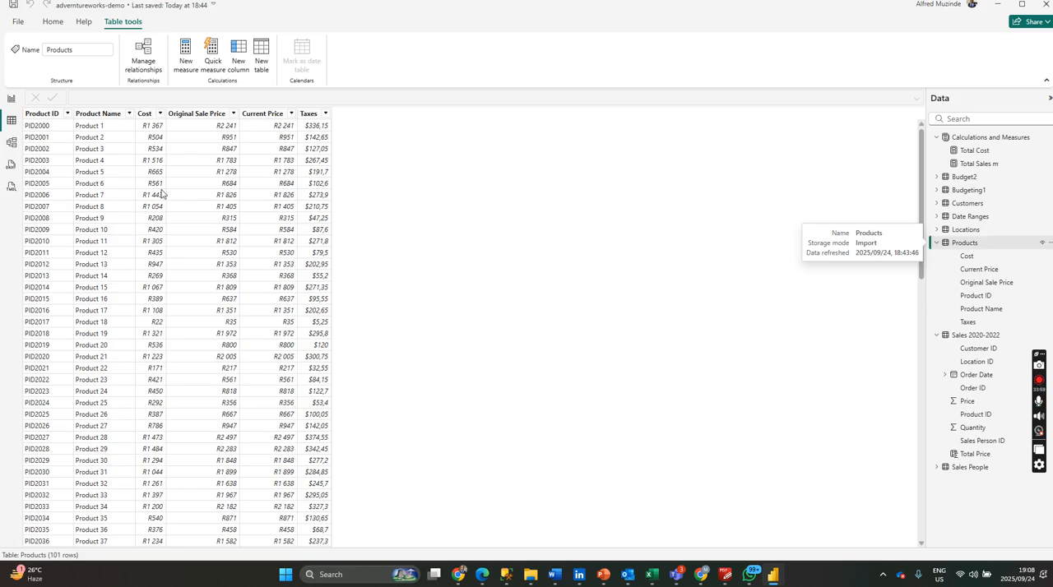
{"action": "left_click", "coordinate": [11, 102]}
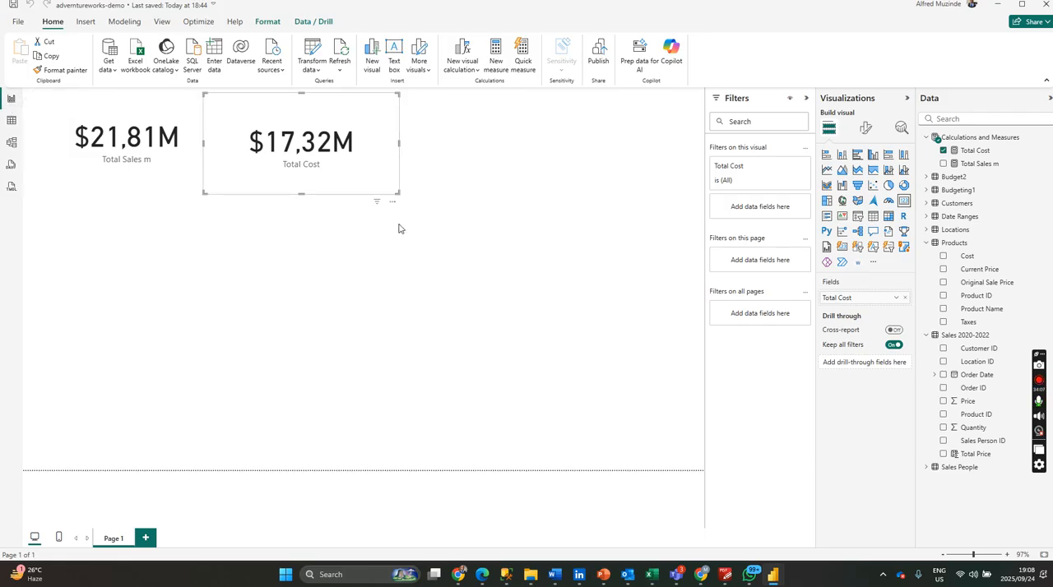
Move the Total Cost card closer to the Total Sales m card and deselect it.
{"action": "left_click", "coordinate": [381, 205]}
{"action": "left_click", "coordinate": [352, 178]}
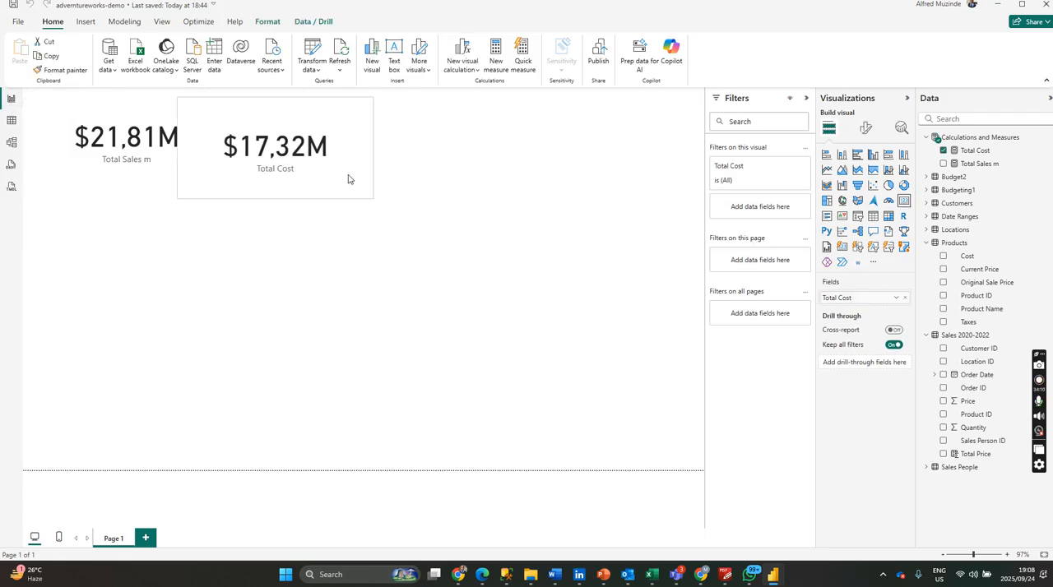
{"action": "left_click", "coordinate": [425, 178]}
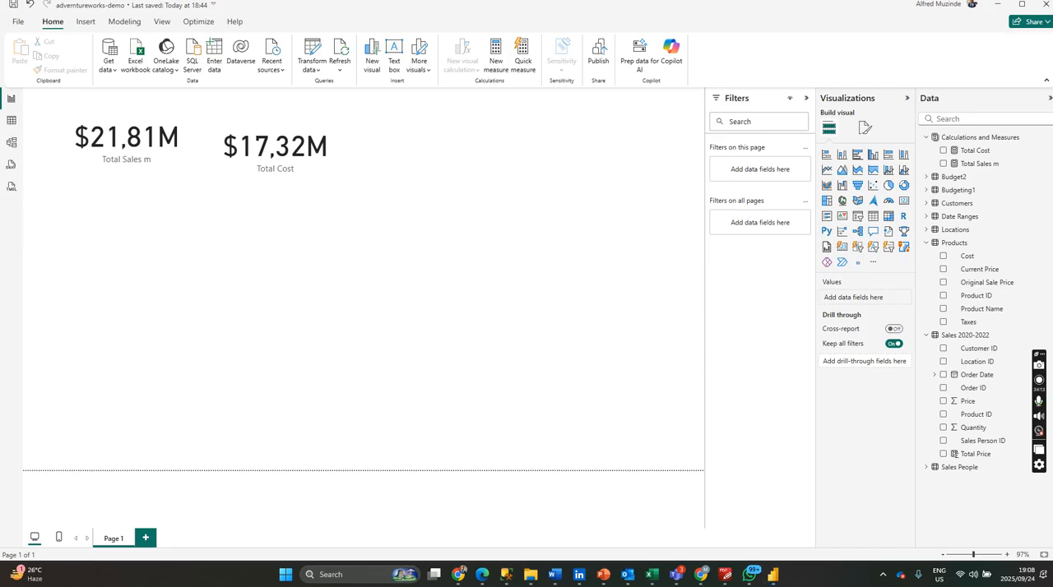
{"action": "key", "text": "super+d"}
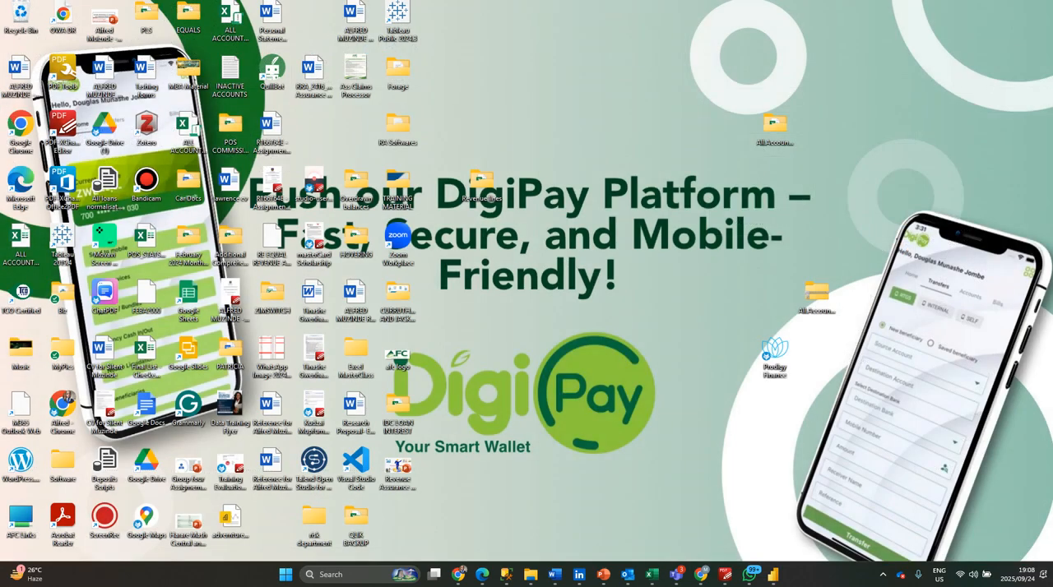
{"action": "key", "text": "super+d"}
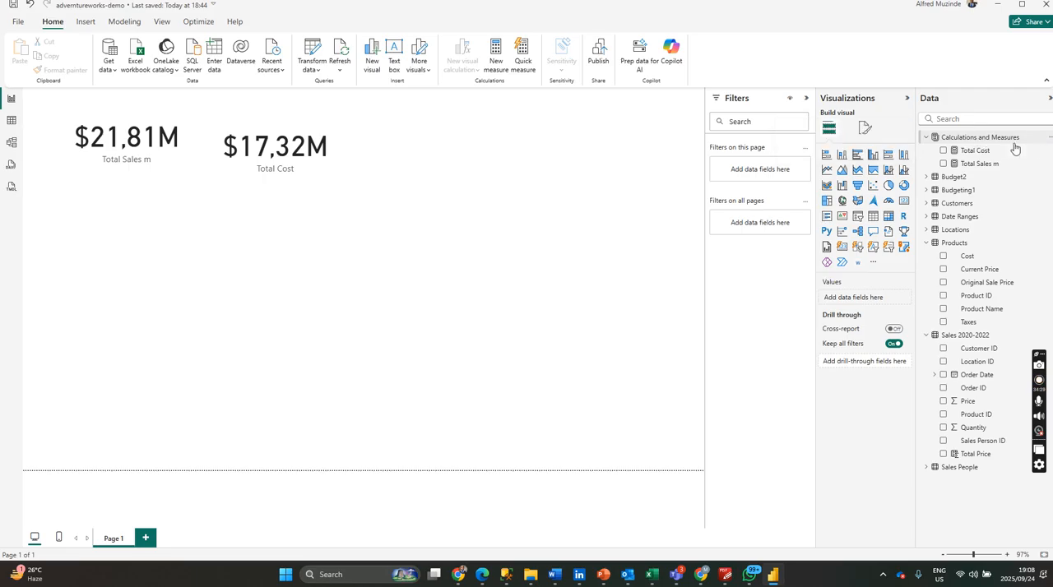
Create a Total Profit measure in the Calculations and Measures table that subtracts [Total Cost] from [Total Sales m].
{"action": "left_click", "coordinate": [1048, 140]}
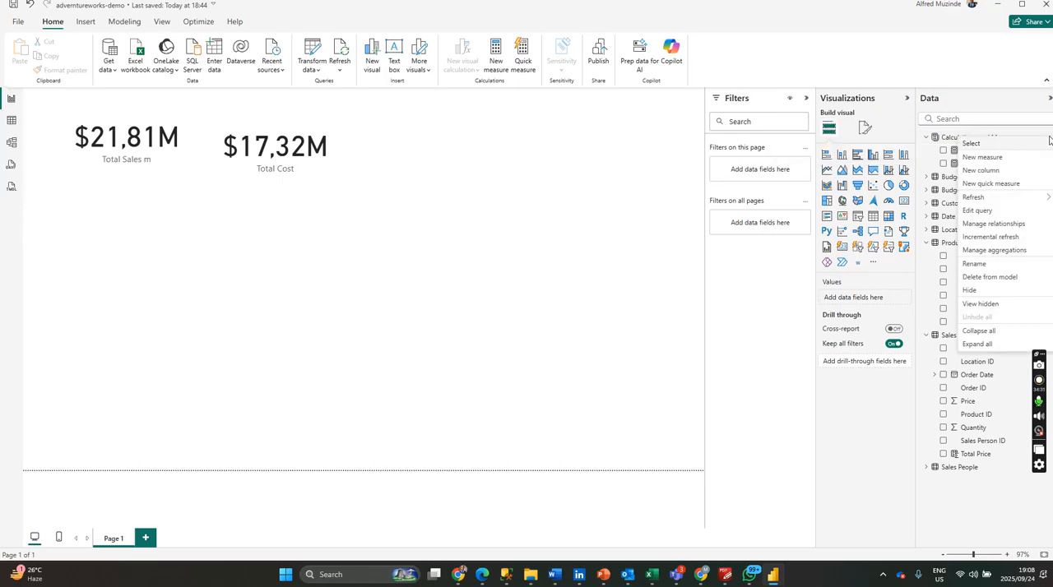
{"action": "left_click", "coordinate": [1001, 161]}
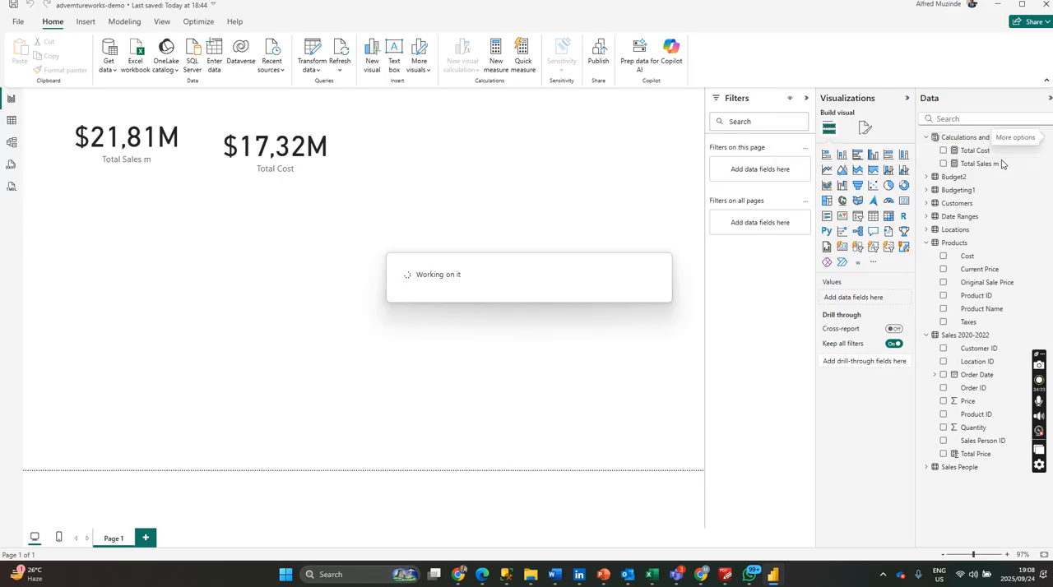
{"action": "type", "text": "Total Profit"}
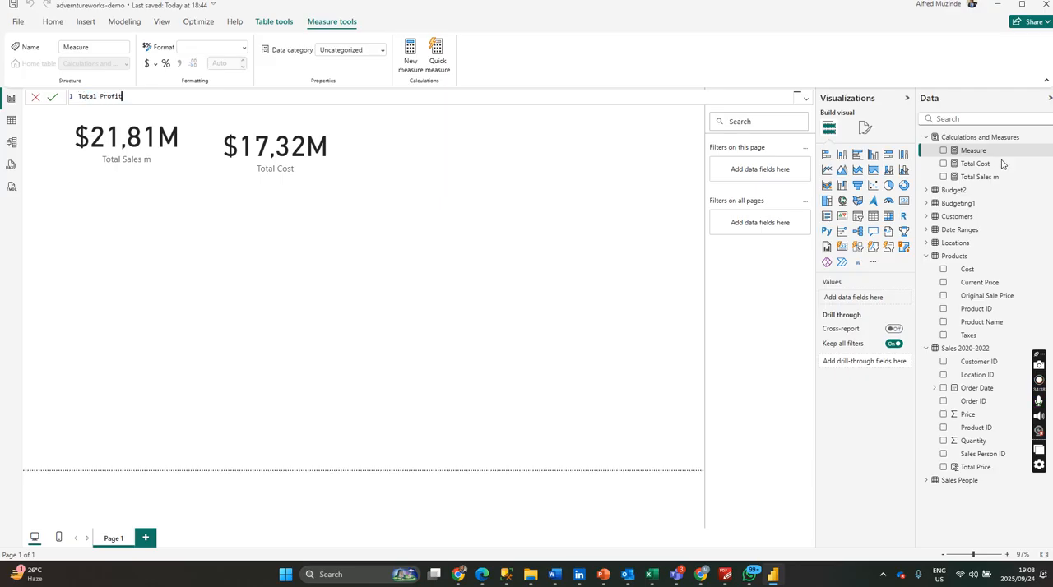
{"action": "key", "text": "Return"}
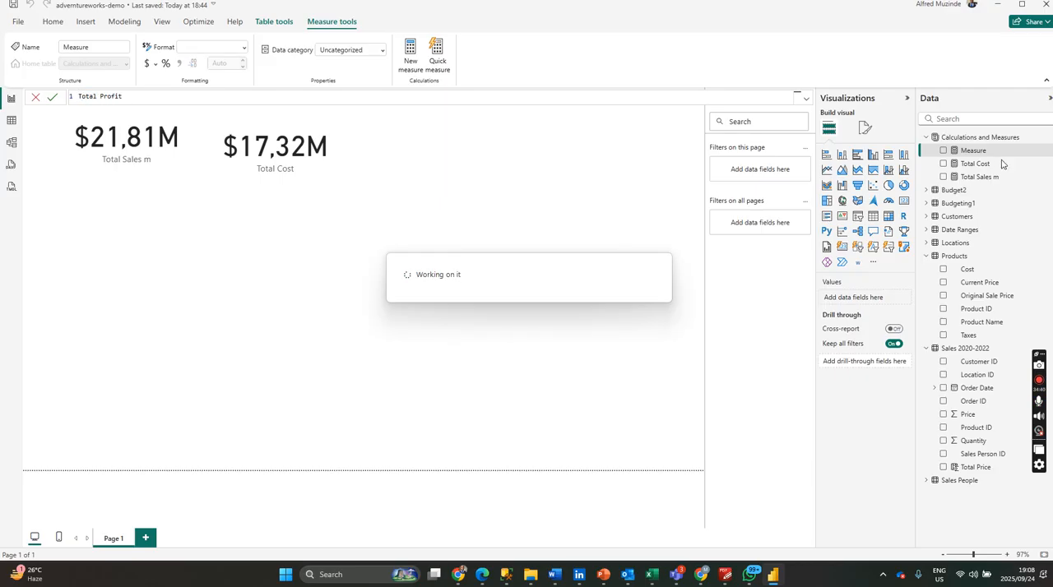
{"action": "type", "text": "="}
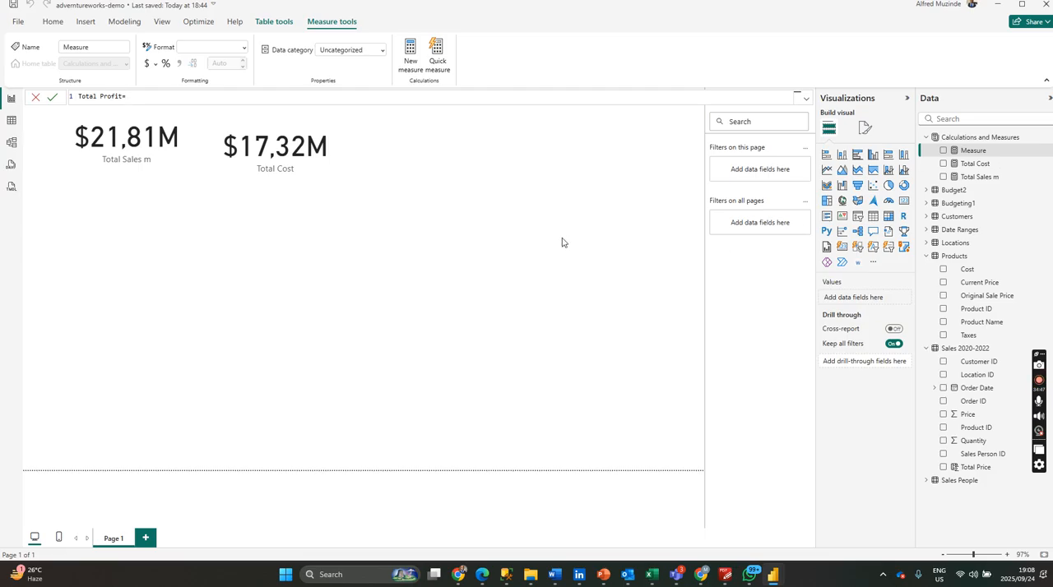
{"action": "type", "text": "tota"}
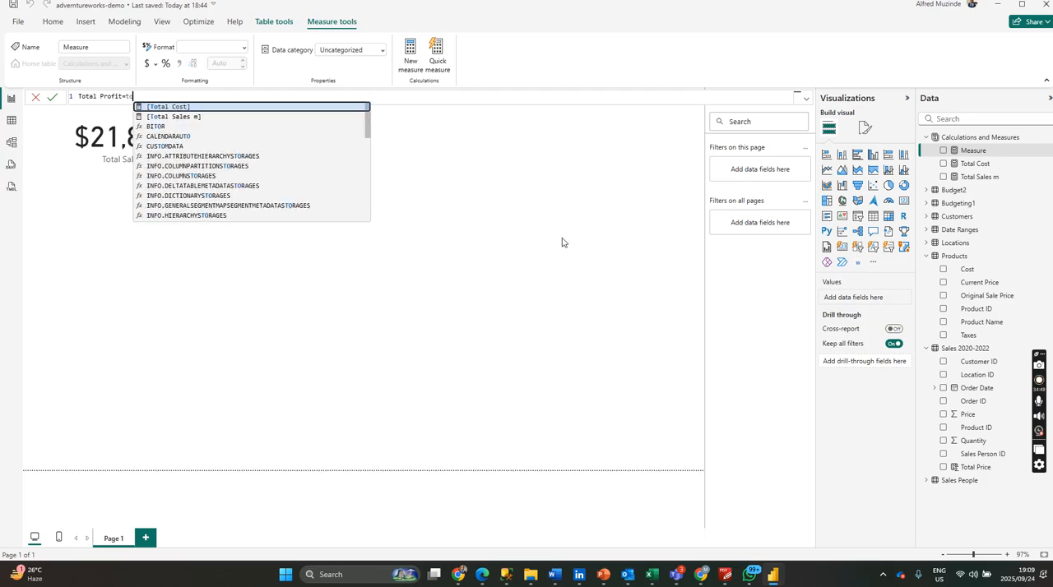
{"action": "left_click", "coordinate": [230, 117]}
{"action": "type", "text": "-tota"}
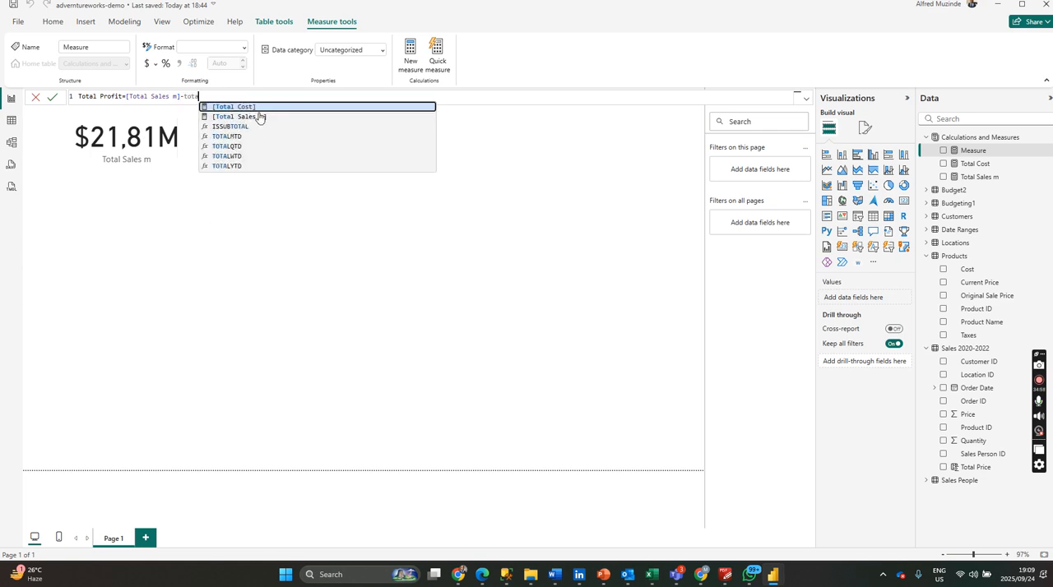
{"action": "left_click", "coordinate": [258, 108]}
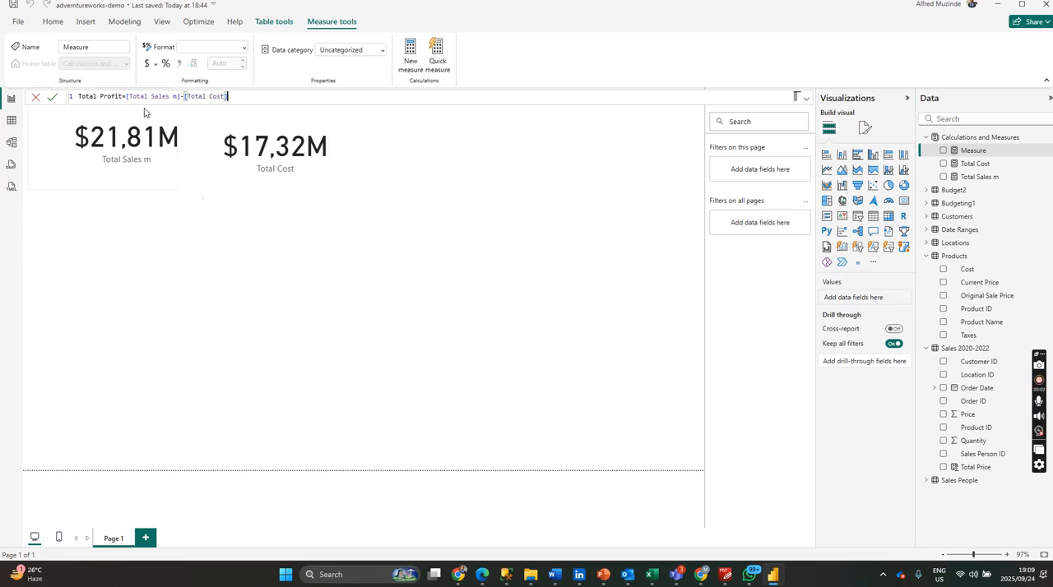
{"action": "key", "text": "Return"}
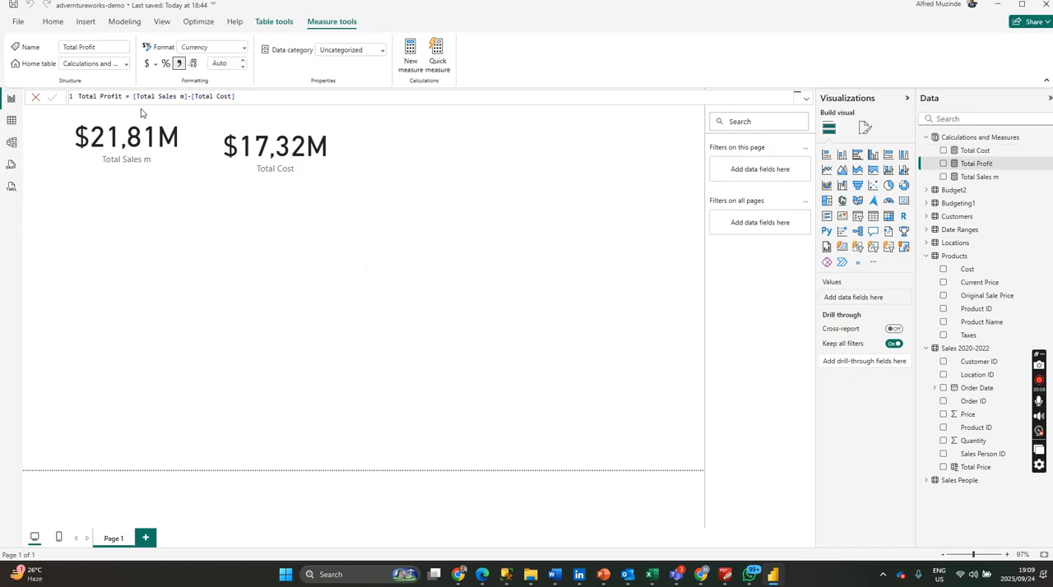
Add a new card visual to the report page showing the Total Profit measure.
{"action": "left_click", "coordinate": [611, 154]}
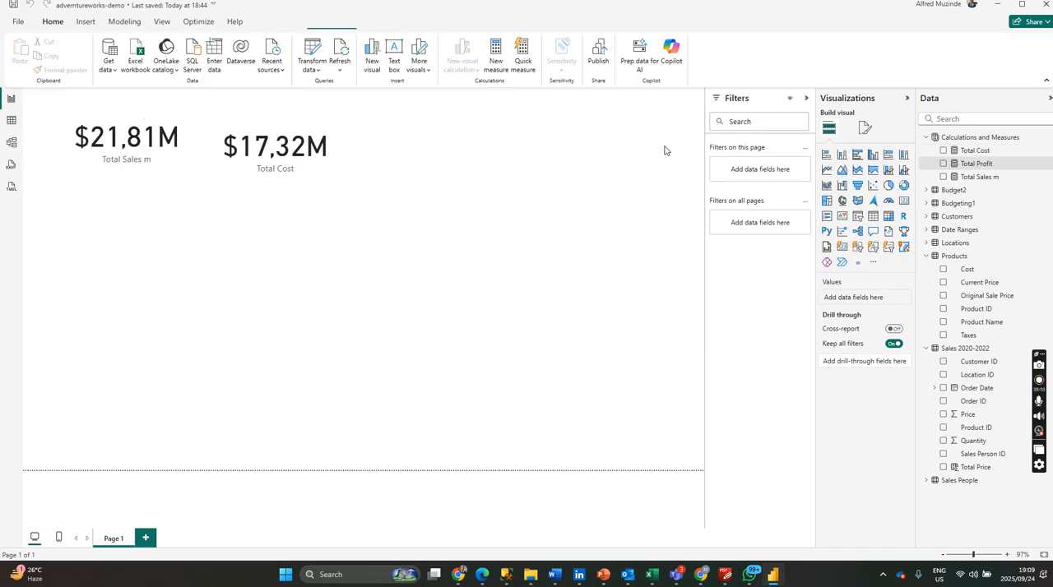
{"action": "left_click", "coordinate": [901, 204]}
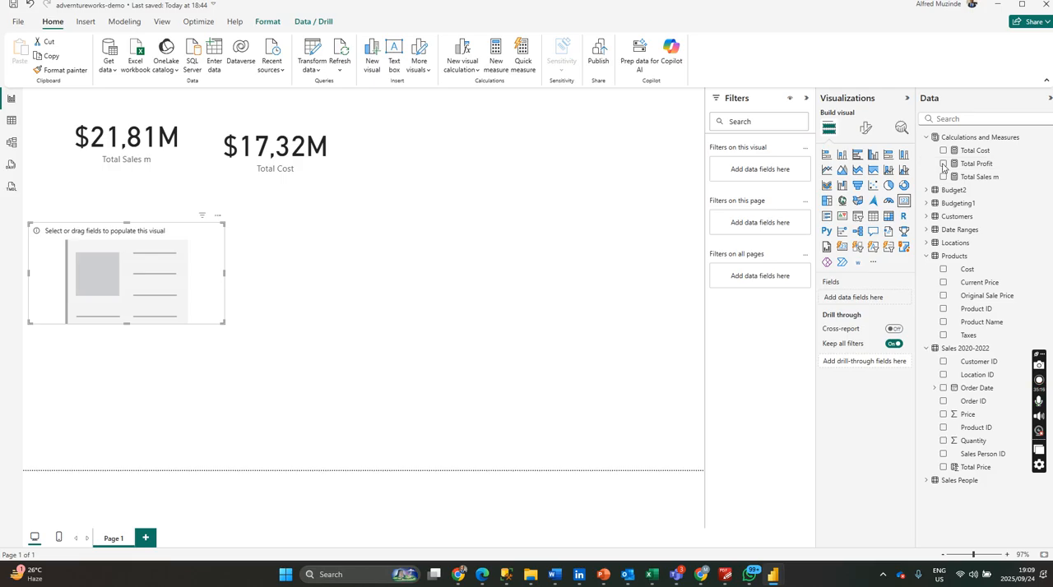
{"action": "left_click", "coordinate": [943, 165]}
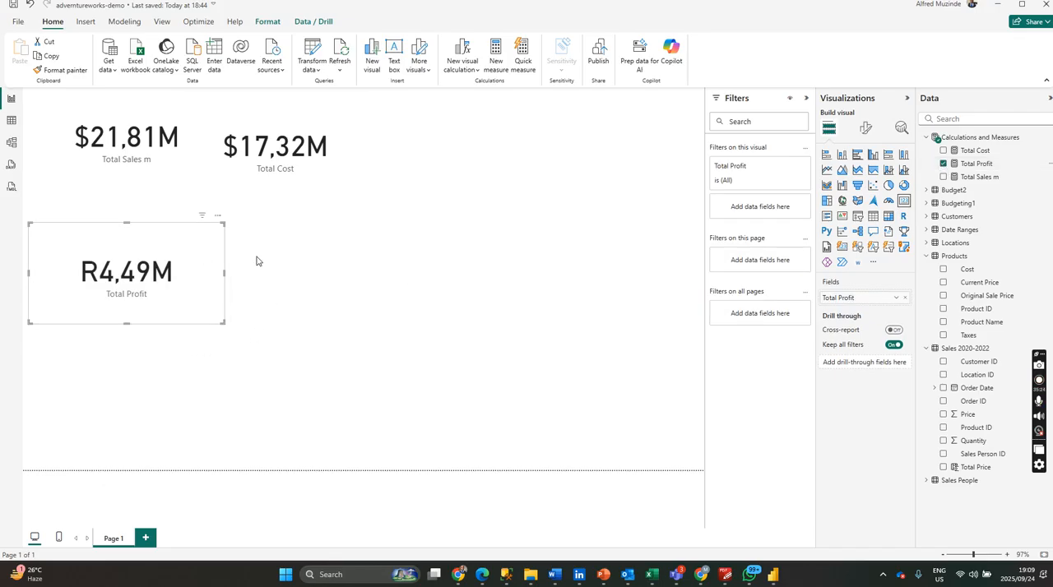
Format the Total Profit measure with the $ English (United States) currency.
{"action": "left_click", "coordinate": [979, 164]}
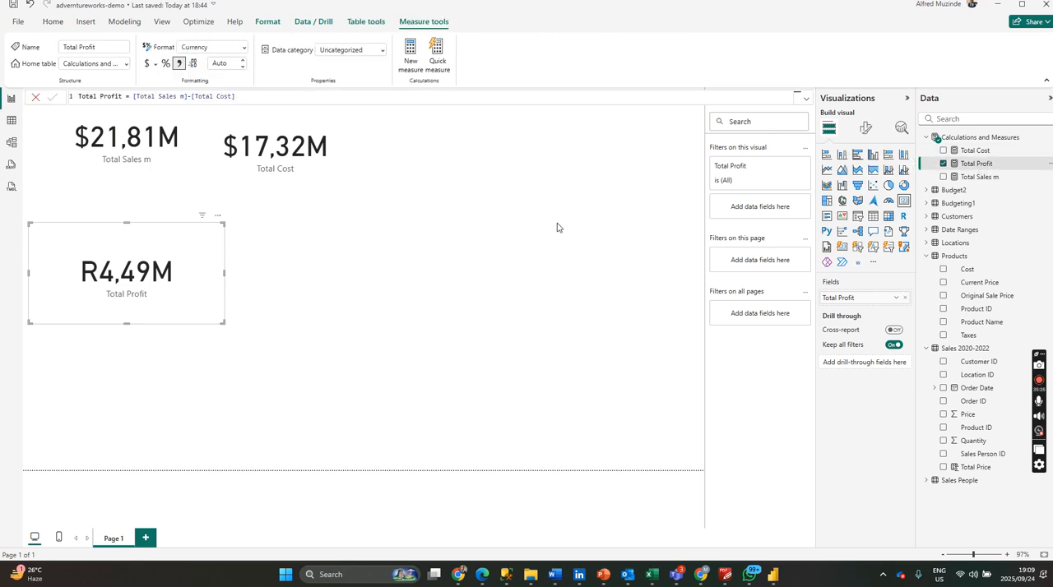
{"action": "left_click", "coordinate": [412, 213]}
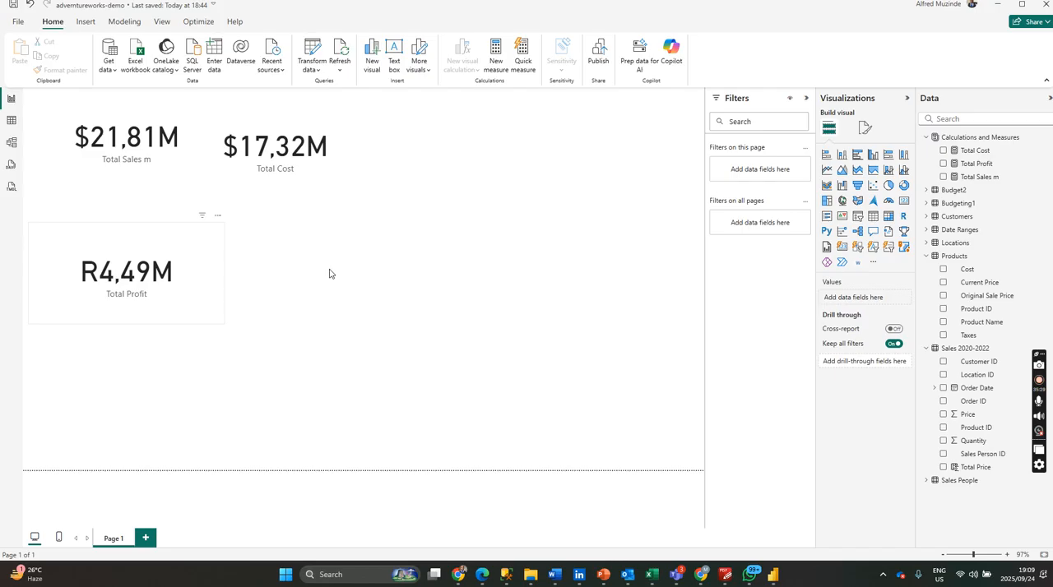
{"action": "left_click", "coordinate": [173, 275]}
{"action": "left_click", "coordinate": [991, 164]}
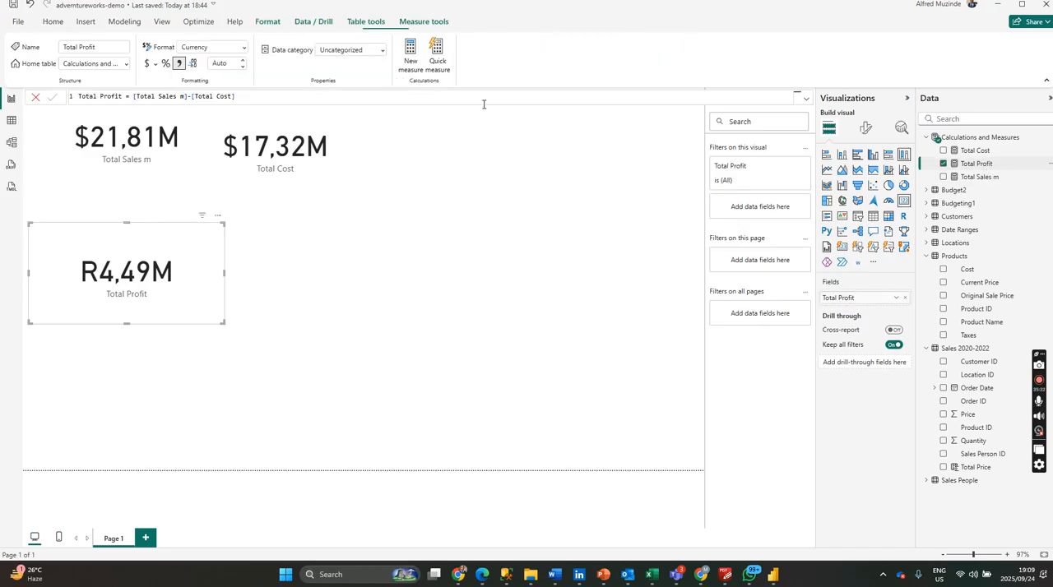
{"action": "left_click", "coordinate": [156, 64]}
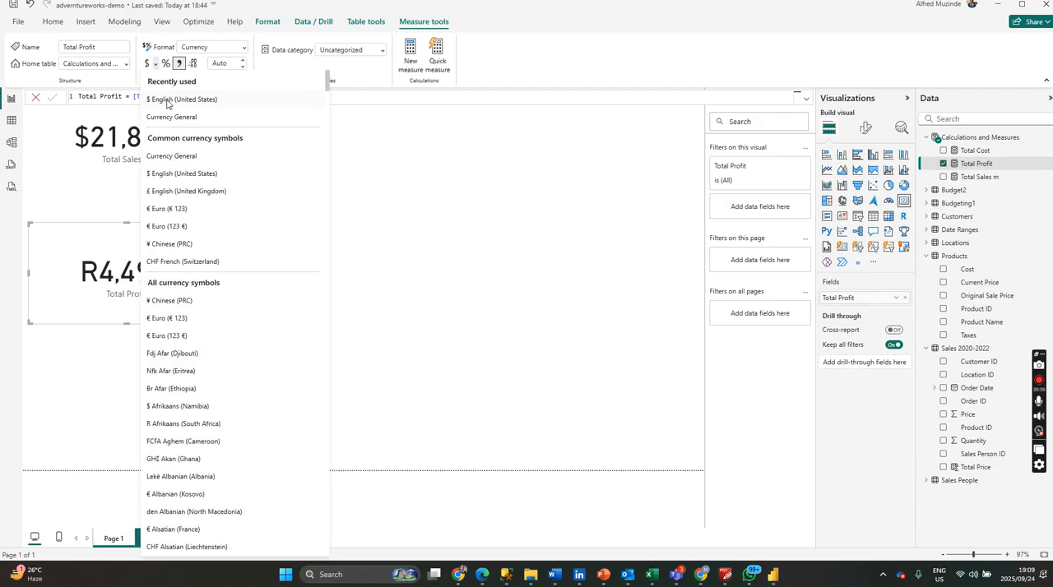
{"action": "left_click", "coordinate": [167, 100]}
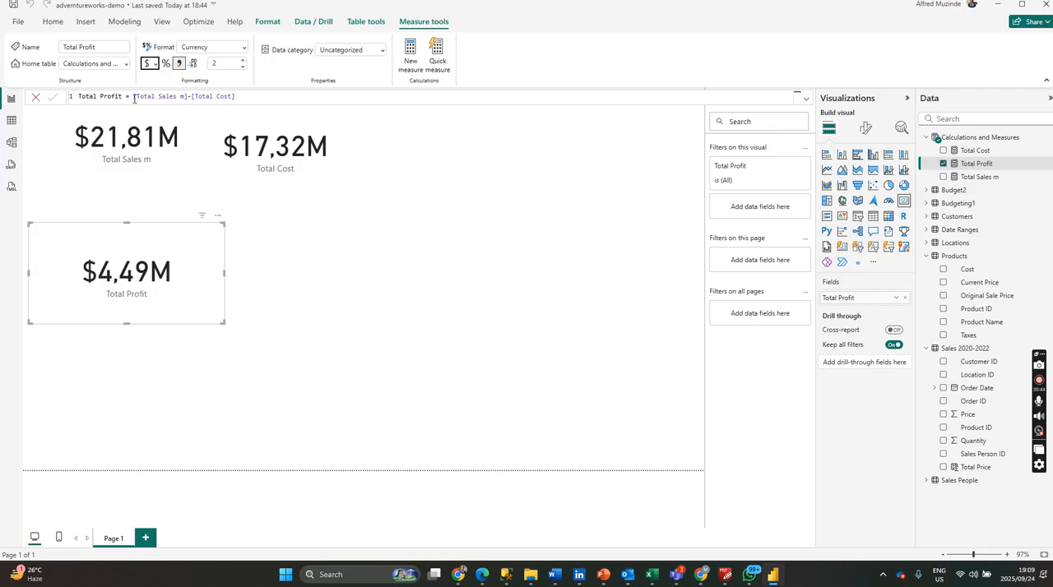
{"action": "left_click", "coordinate": [134, 97]}
Try filtering the cards with an Order Date slicer from Sales 2020-2022 ending at 2021/01/06, and delete the slicer.
{"action": "left_click", "coordinate": [629, 209]}
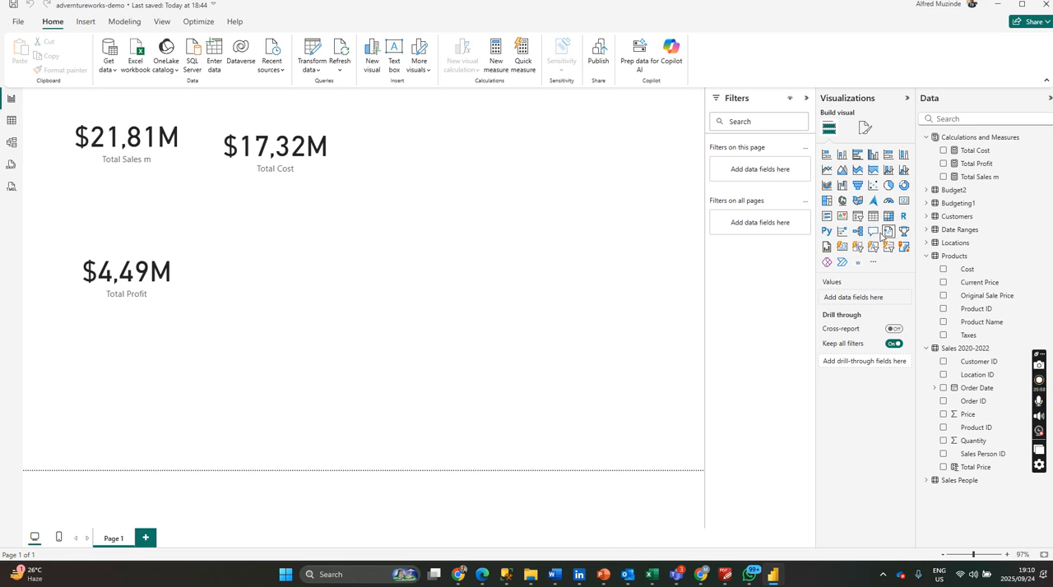
{"action": "left_click", "coordinate": [857, 216]}
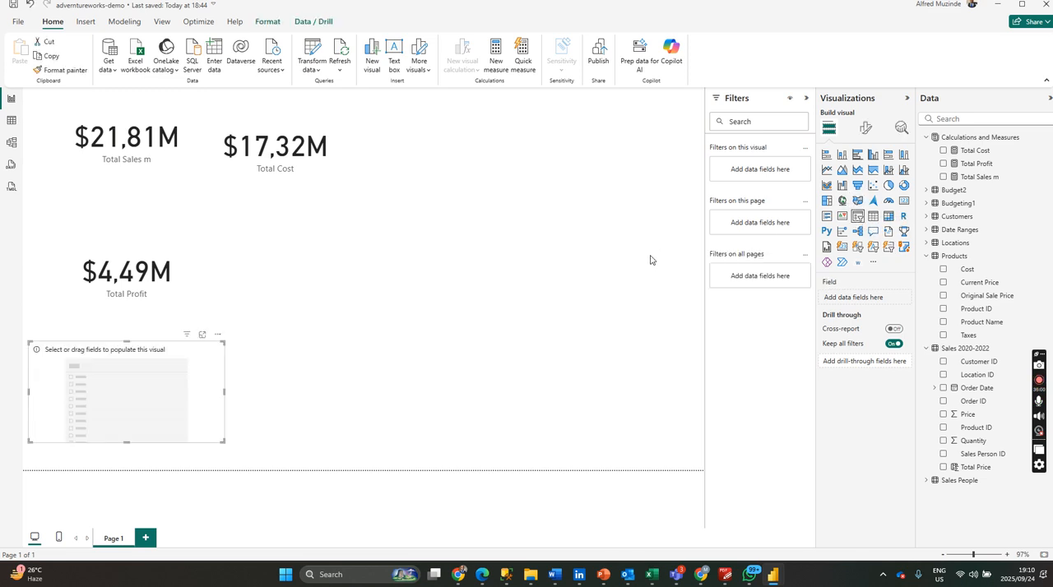
{"action": "left_click", "coordinate": [943, 388]}
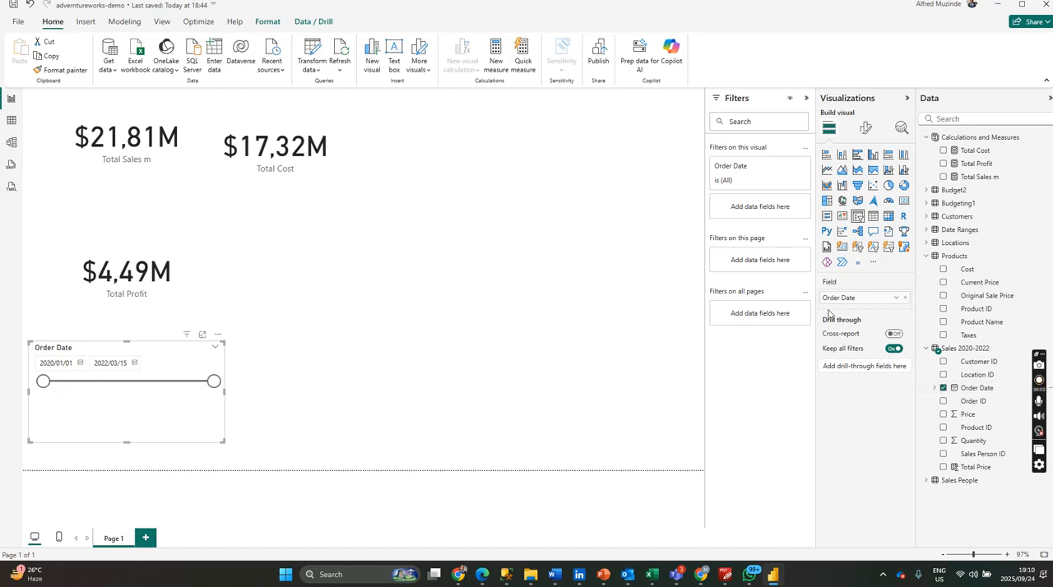
{"action": "left_click", "coordinate": [894, 300]}
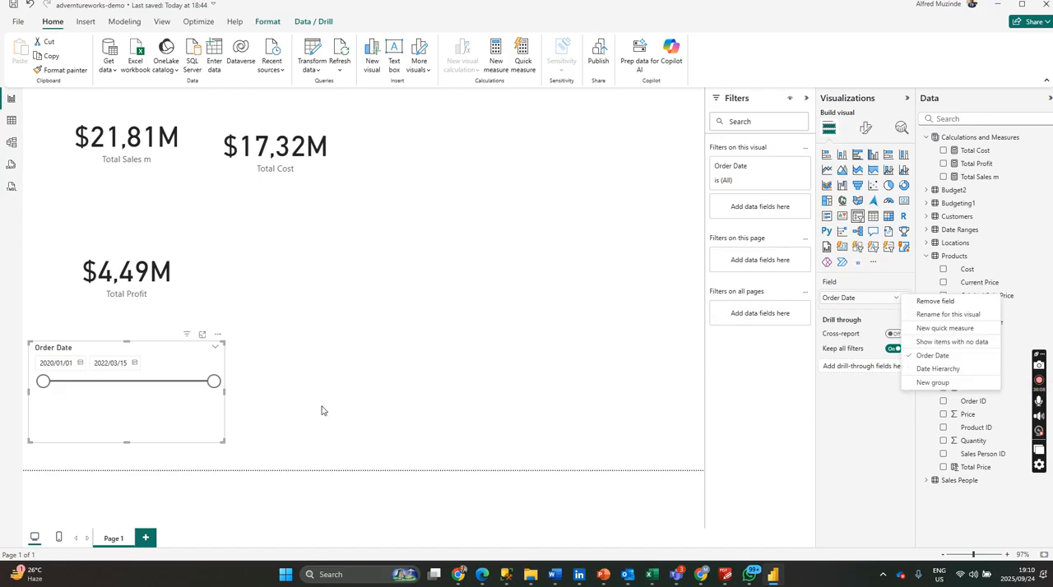
{"action": "left_click", "coordinate": [104, 390]}
{"action": "left_click_drag", "start_coordinate": [211, 383], "coordinate": [122, 382]}
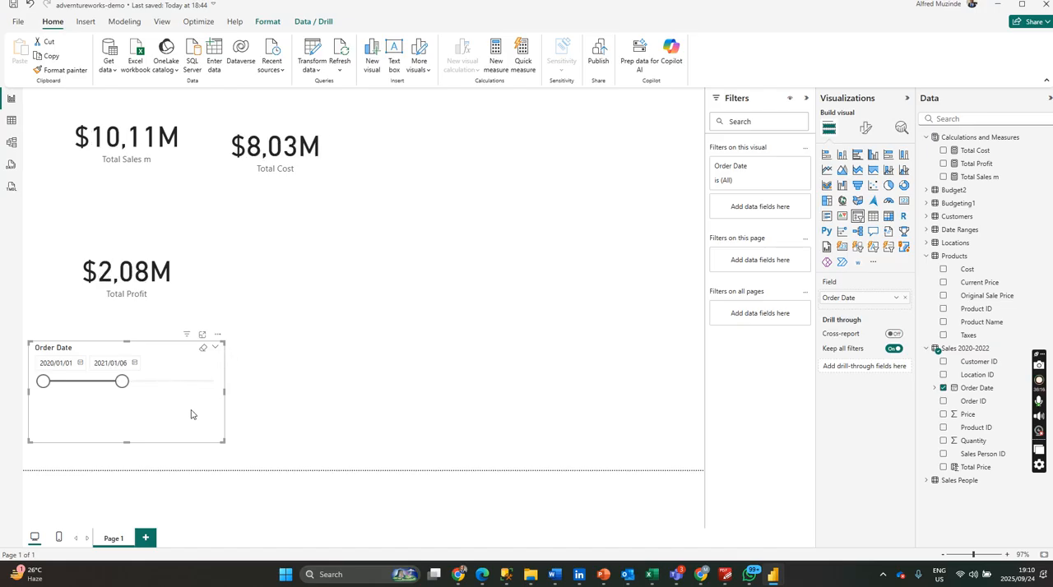
{"action": "key", "text": "Delete"}
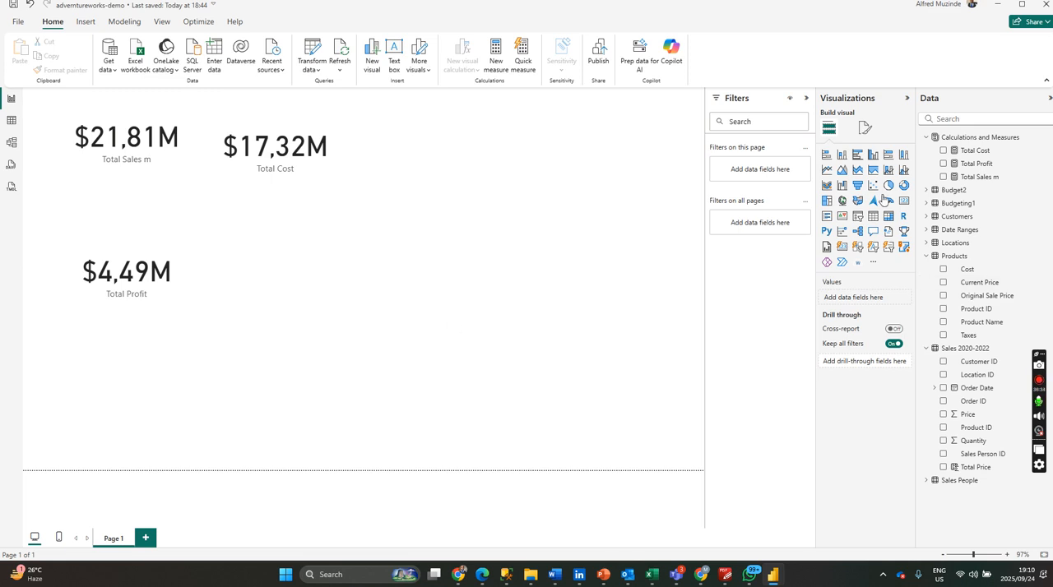
Start a new measure named Total Qty Sold in the Calculations and Measures table.
{"action": "right_click", "coordinate": [1045, 141]}
{"action": "left_click", "coordinate": [992, 164]}
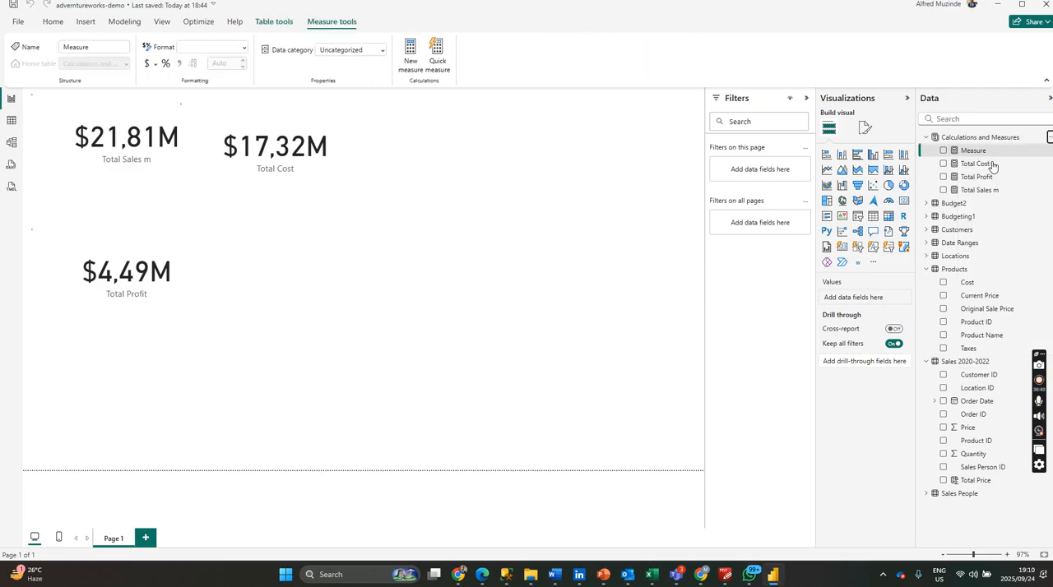
{"action": "type", "text": "Total Q"}
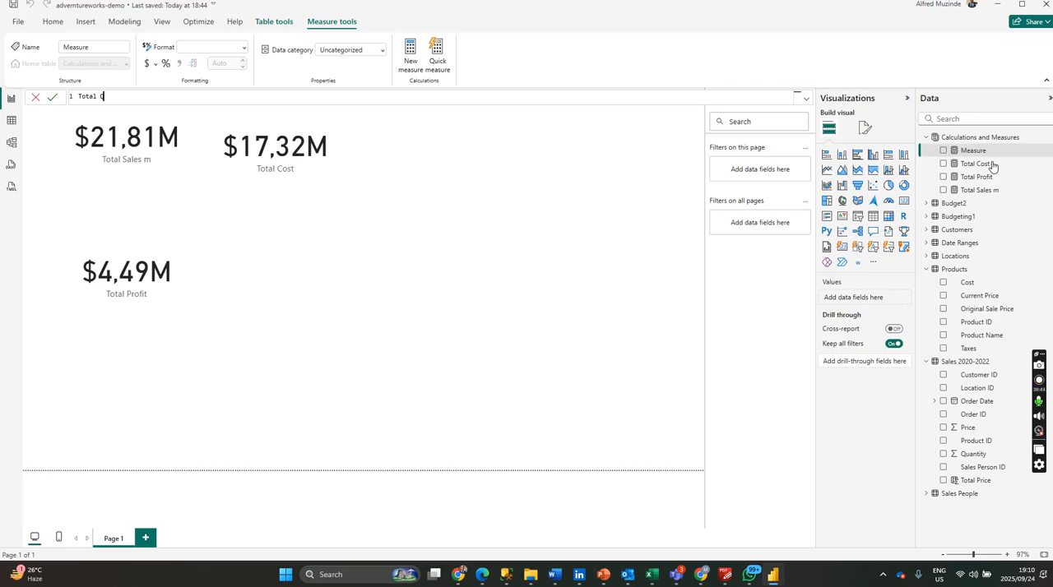
{"action": "type", "text": "ty Sold=sum"}
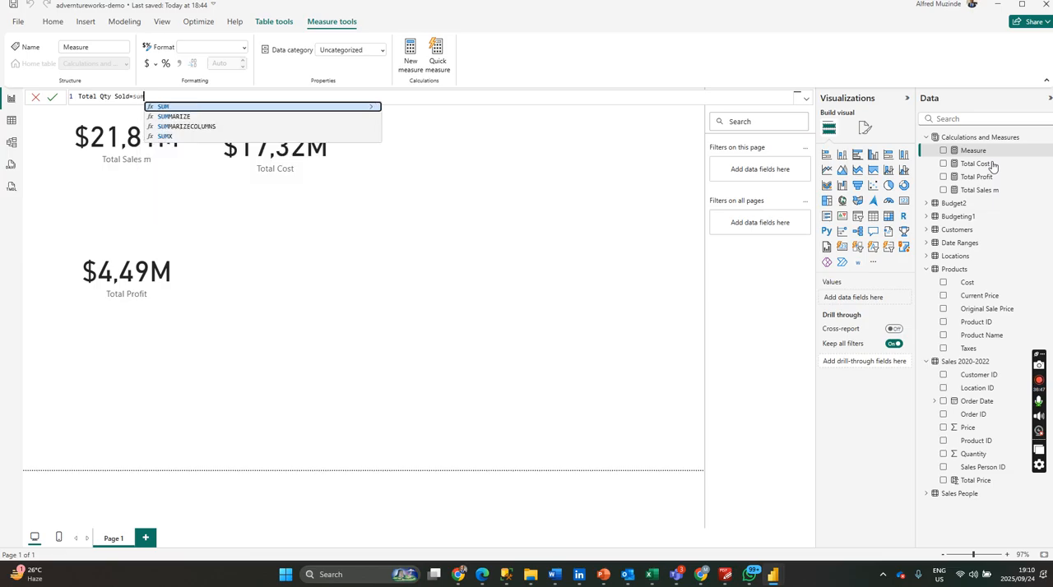
Define Total Qty Sold as SUMX('Sales 2020-2022','Sales 2020-2022'[Quantity]) and commit the formula.
{"action": "left_click", "coordinate": [176, 137]}
{"action": "type", "text": "ua"}
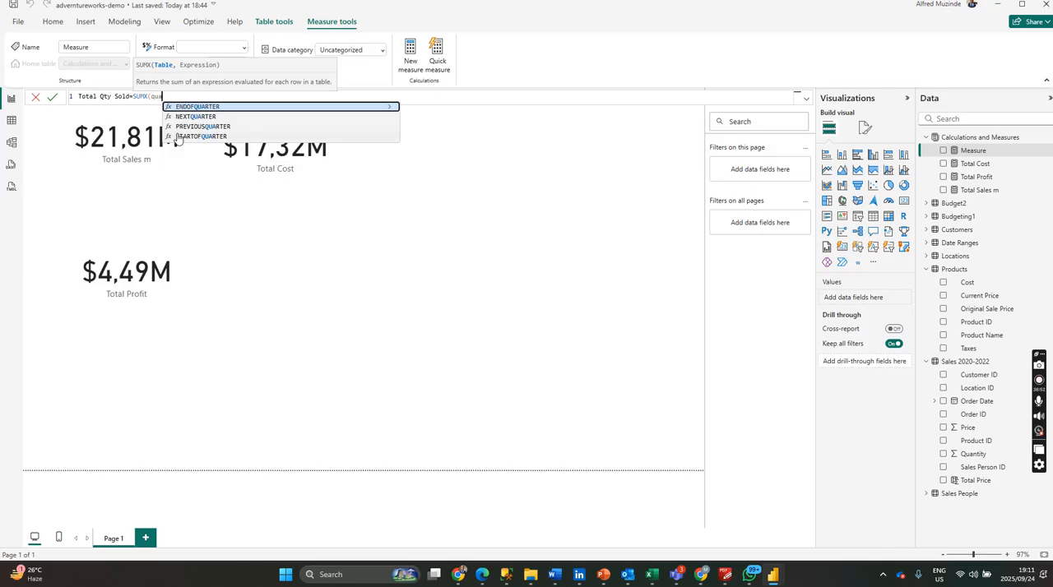
{"action": "key", "text": "BackSpace"}
{"action": "key", "text": "BackSpace"}
{"action": "key", "text": "BackSpace"}
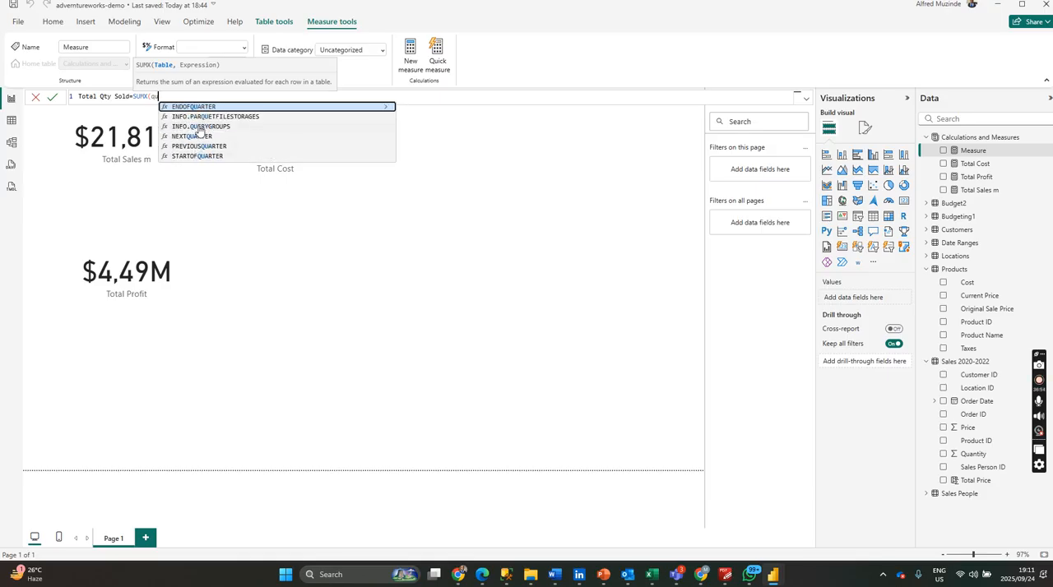
{"action": "type", "text": "sa"}
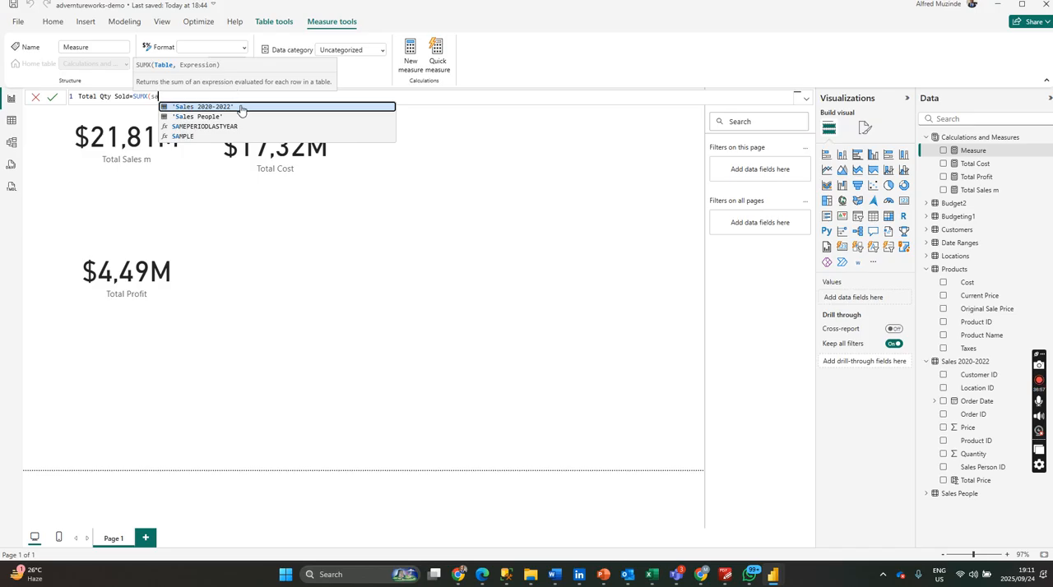
{"action": "left_click", "coordinate": [241, 108]}
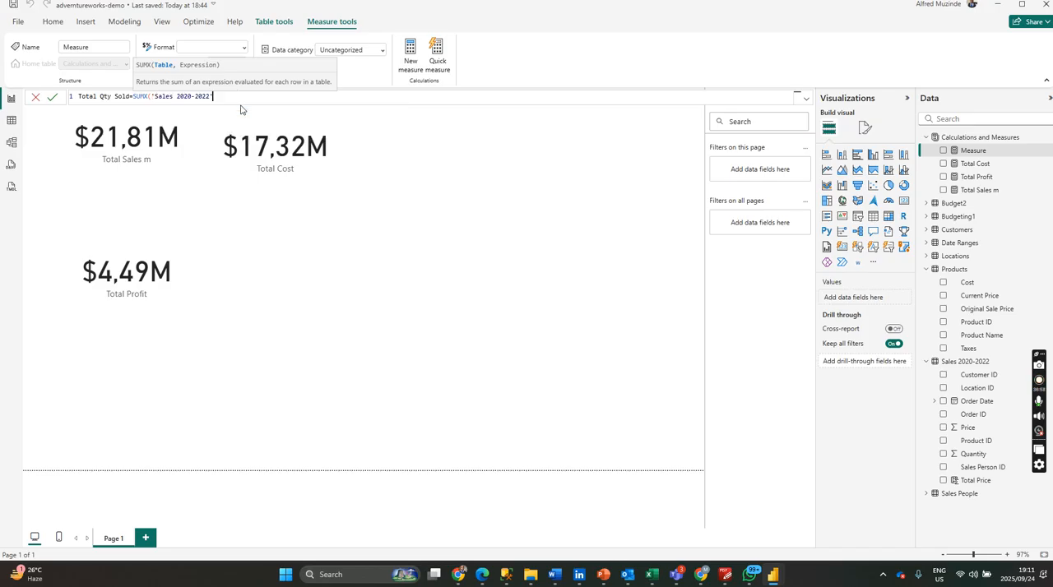
{"action": "type", "text": ",q"}
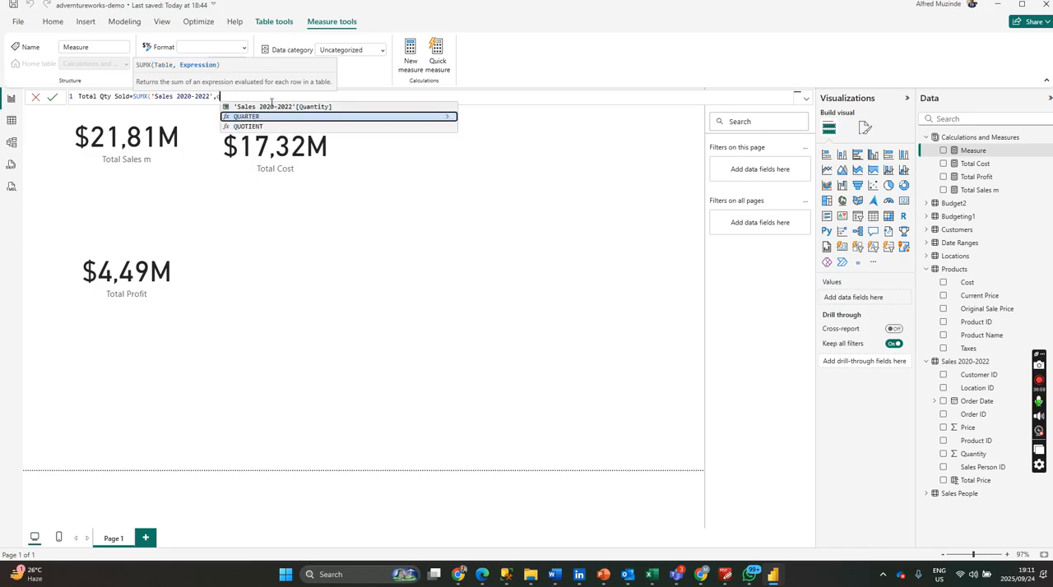
{"action": "left_click", "coordinate": [270, 104]}
{"action": "type", "text": ")"}
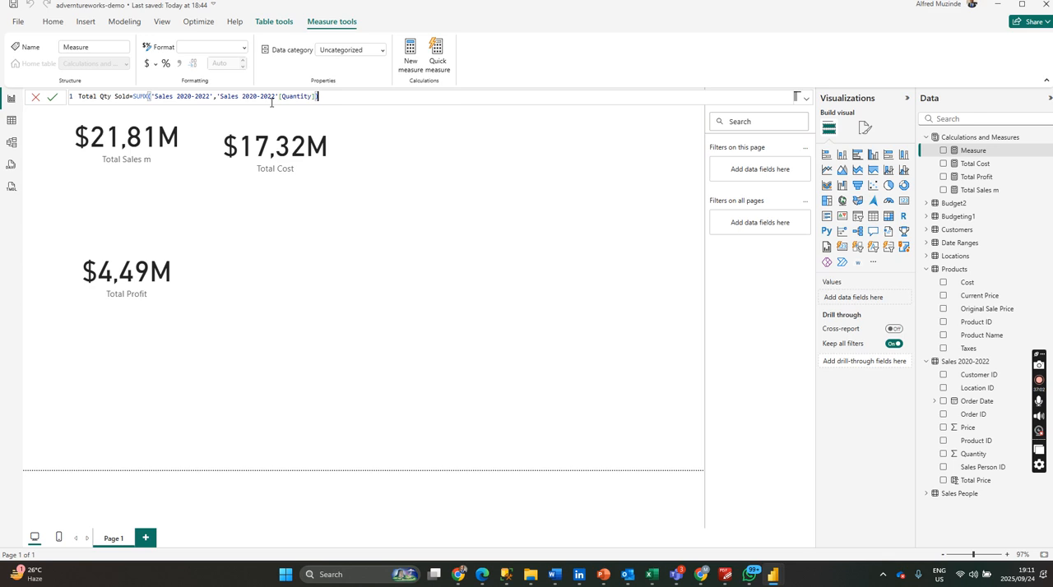
{"action": "key", "text": "Return"}
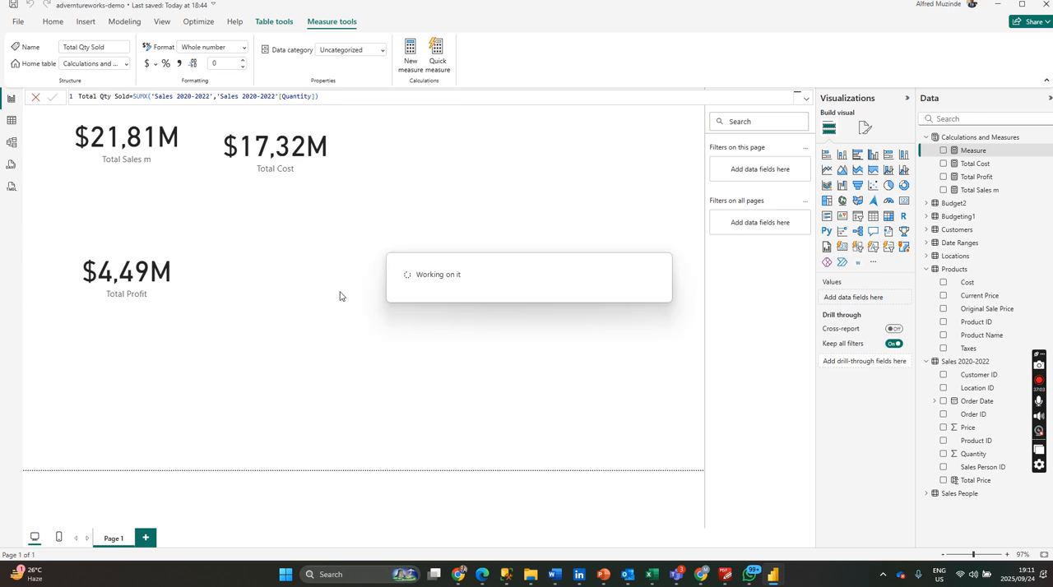
Add a card showing Total Qty Sold, move it beside the Total Cost card and make it narrower.
{"action": "left_click", "coordinate": [284, 250]}
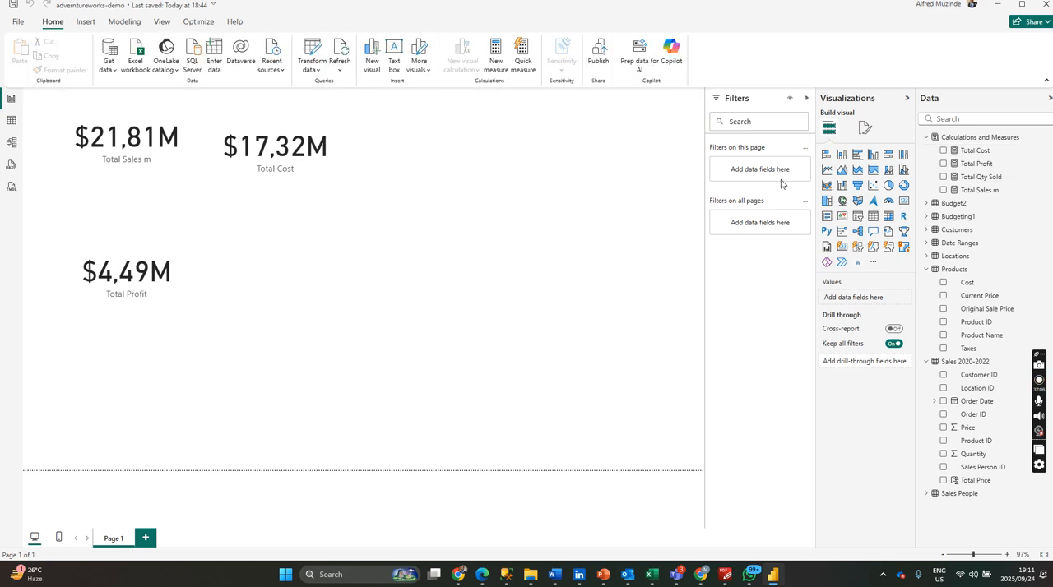
{"action": "left_click", "coordinate": [905, 201]}
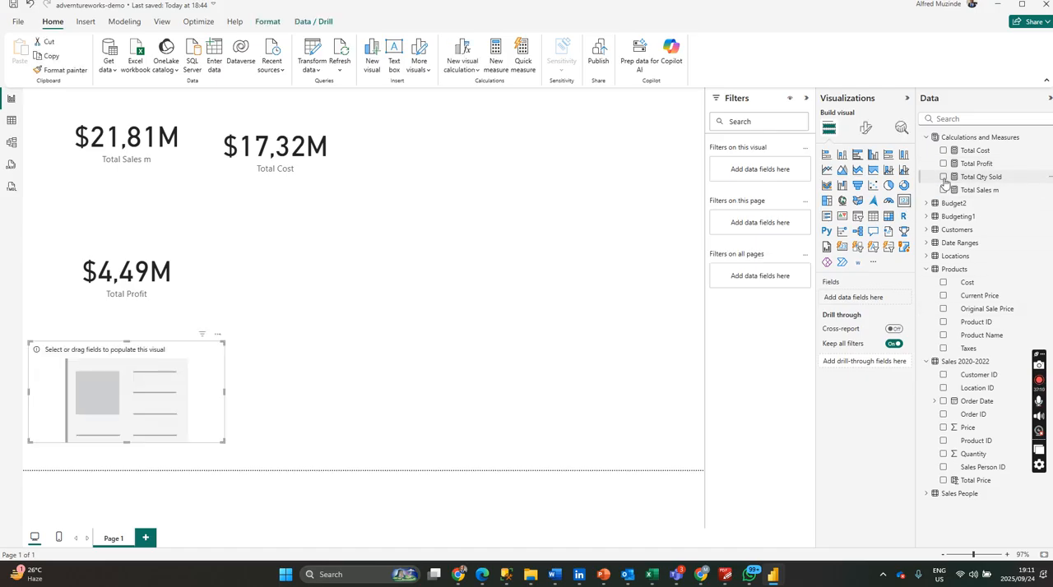
{"action": "left_click", "coordinate": [943, 176]}
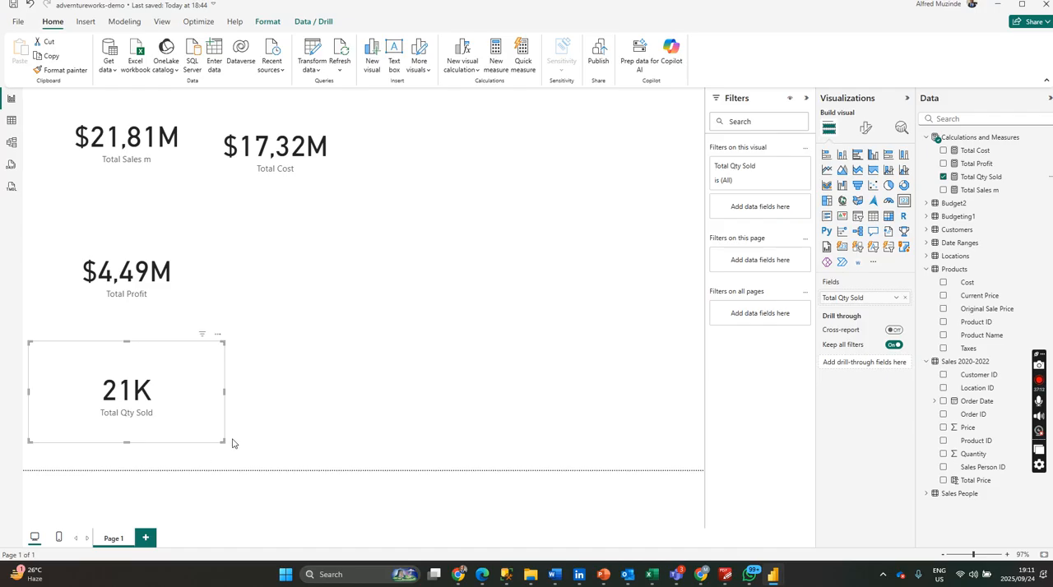
{"action": "left_click_drag", "start_coordinate": [212, 404], "coordinate": [529, 162]}
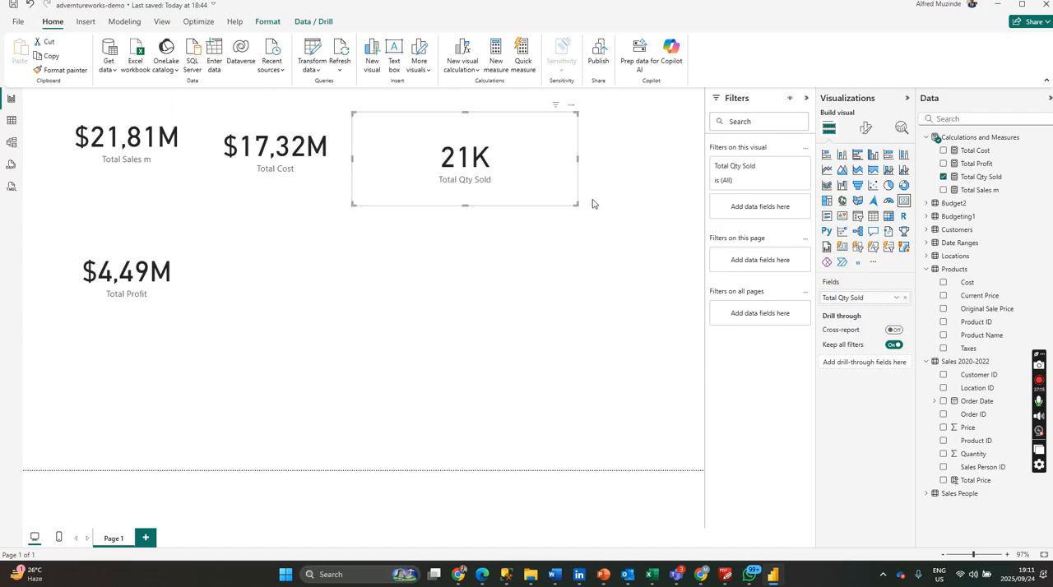
{"action": "left_click_drag", "start_coordinate": [578, 206], "coordinate": [526, 202]}
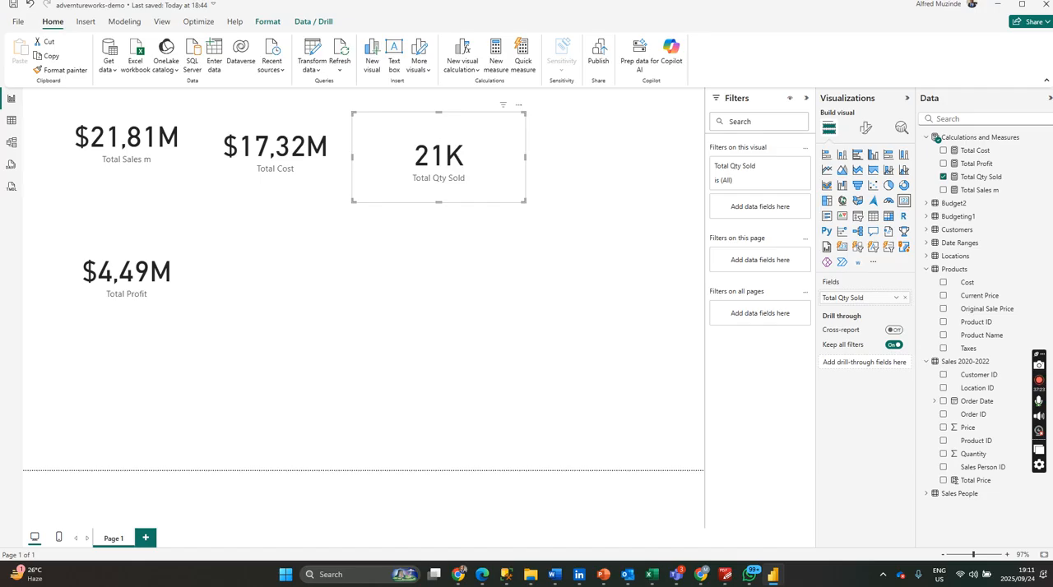
{"action": "left_click", "coordinate": [388, 296]}
{"action": "left_click", "coordinate": [872, 231]}
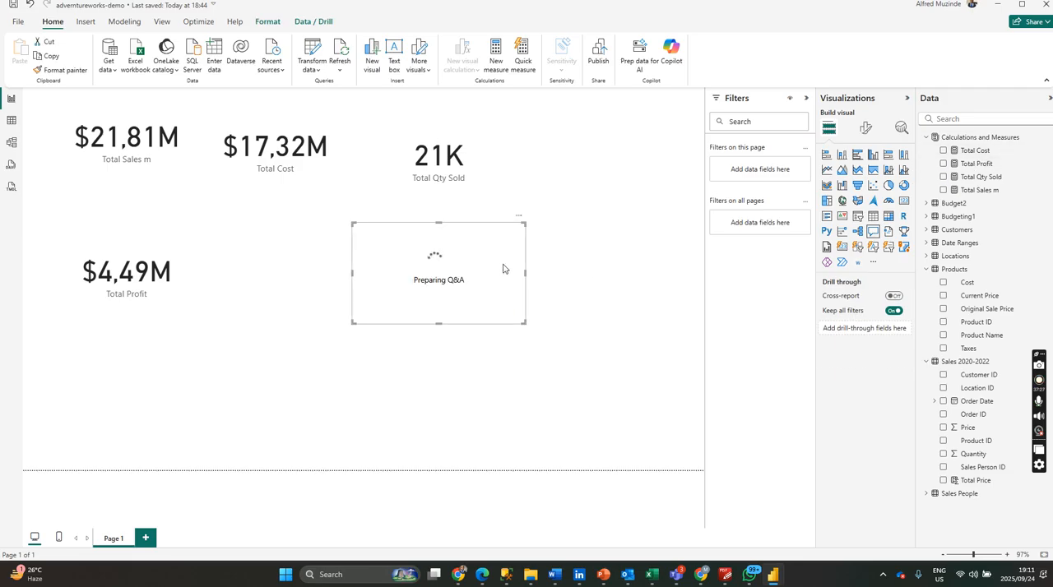
{"action": "key", "text": "Delete"}
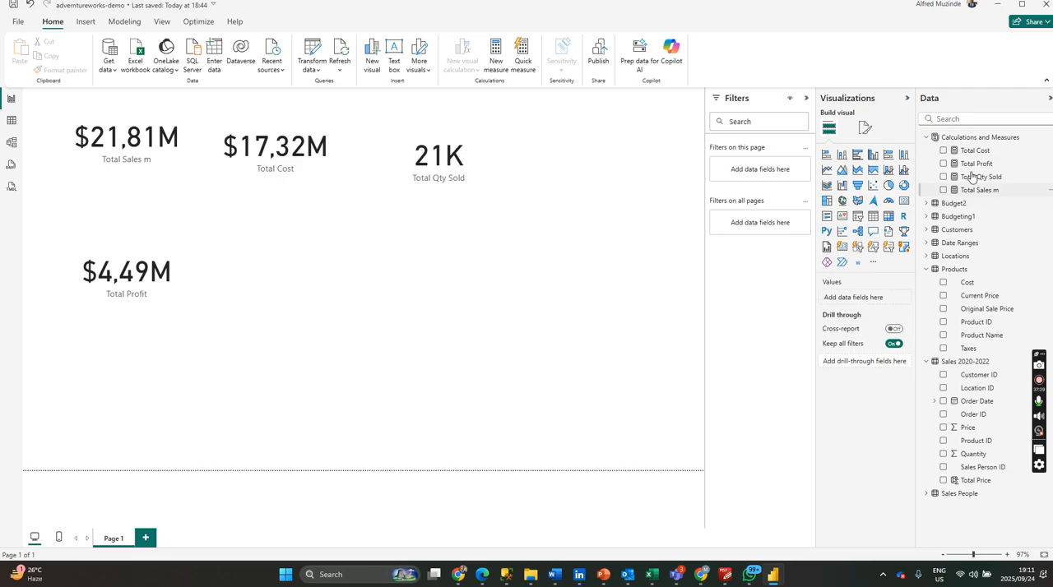
Start a new measure named Sales Parallel Period in the Calculations and Measures table and open a second formula line.
{"action": "left_click", "coordinate": [1050, 139]}
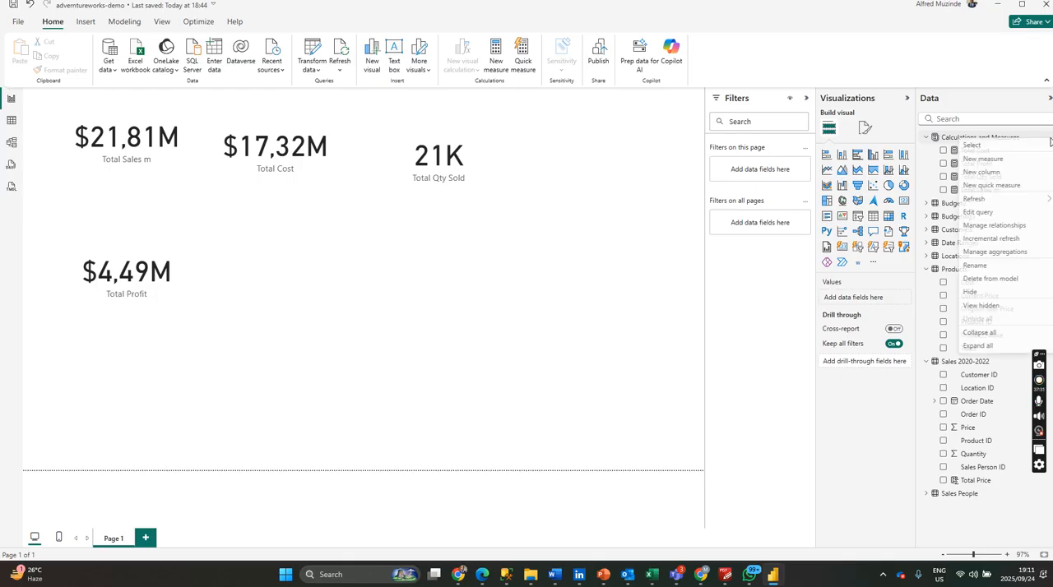
{"action": "left_click", "coordinate": [990, 162]}
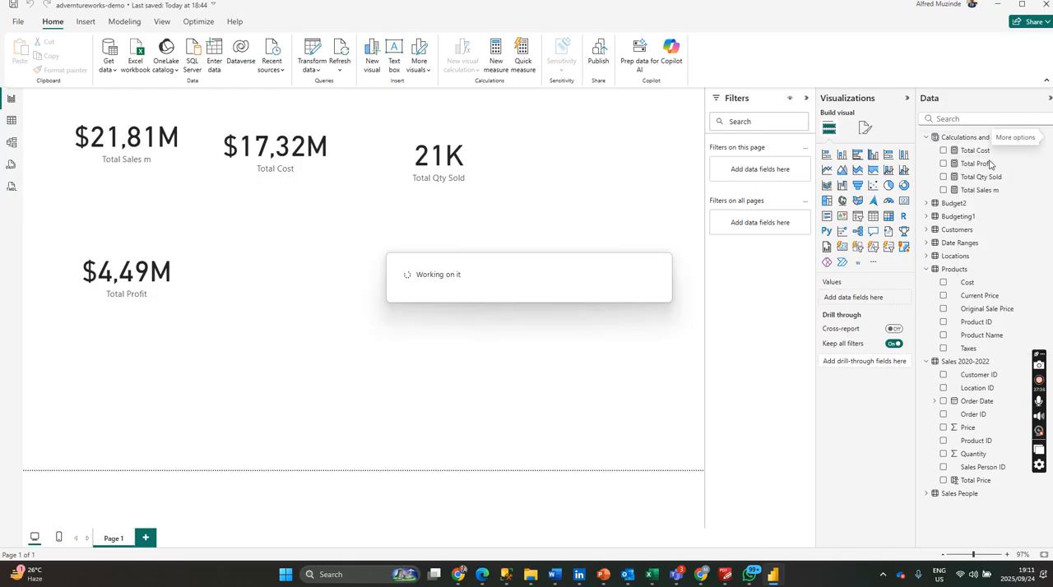
{"action": "type", "text": "Sa"}
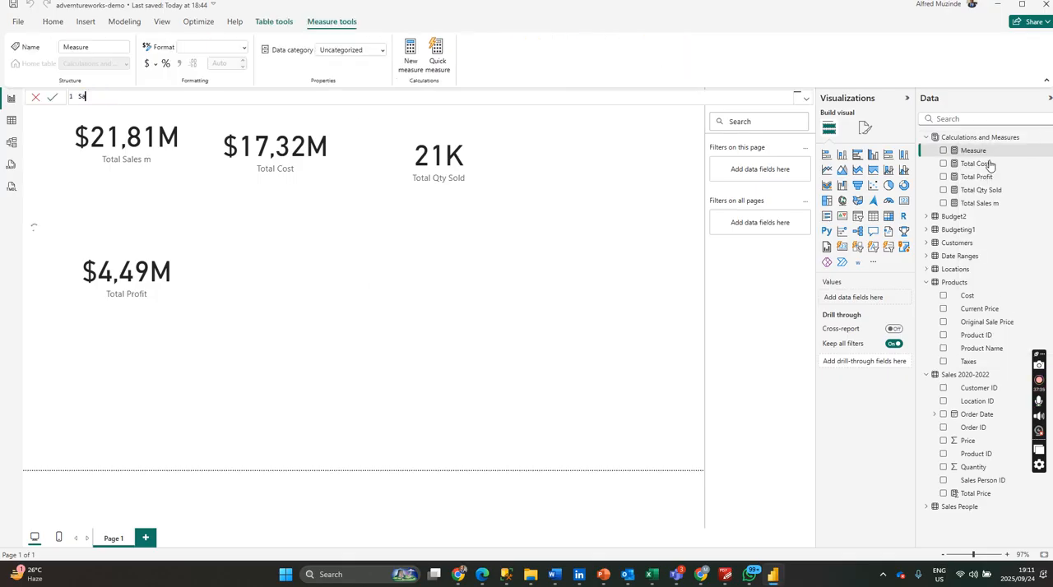
{"action": "type", "text": "les Perallel Period="}
{"action": "key", "text": "shift+Return"}
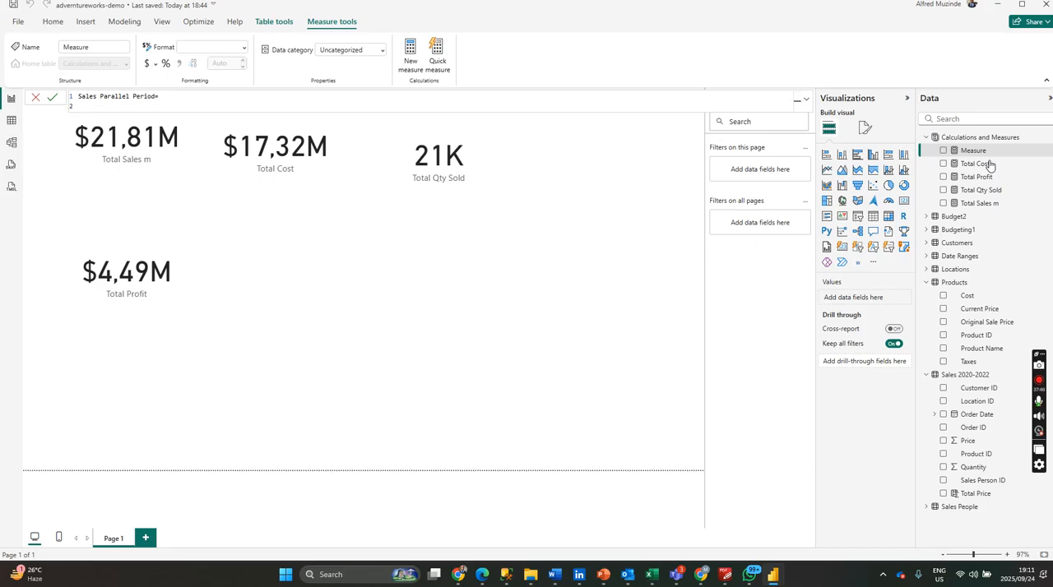
Begin the Sales Parallel Period formula with CALCULATE, using the [Total Sales m] measure as its expression.
{"action": "type", "text": "cal"}
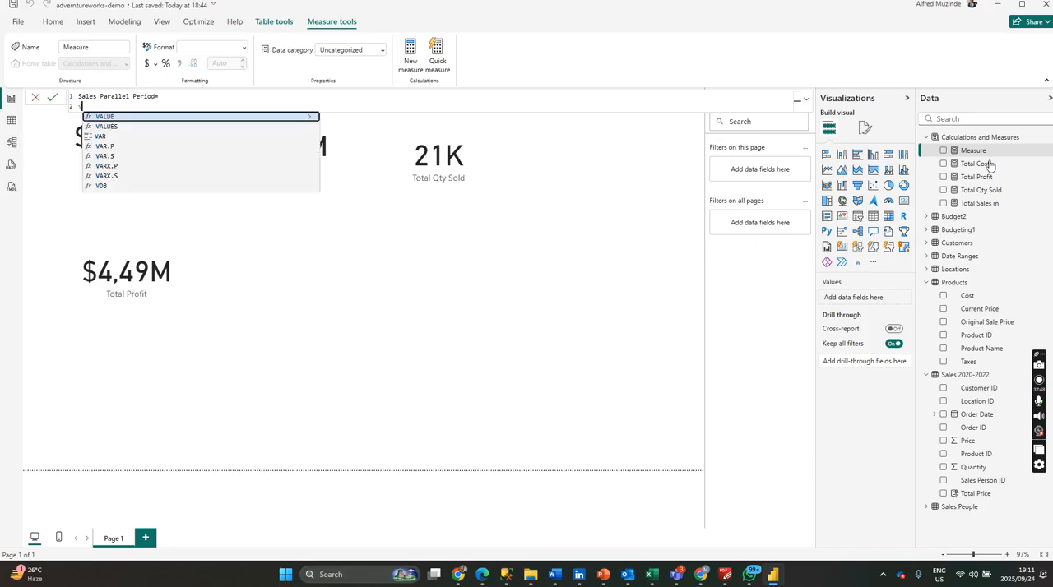
{"action": "type", "text": "c"}
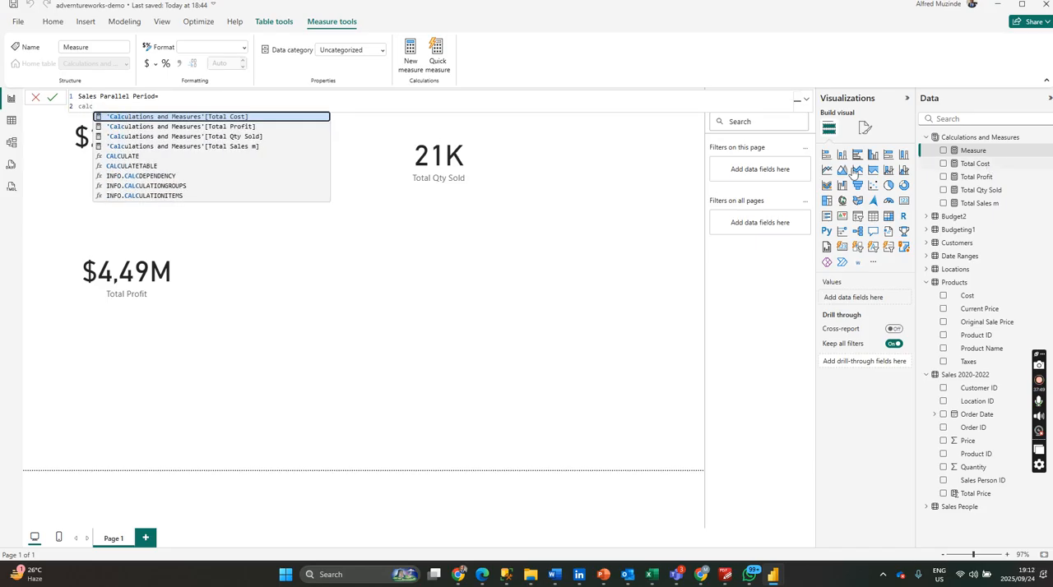
{"action": "left_click", "coordinate": [139, 158]}
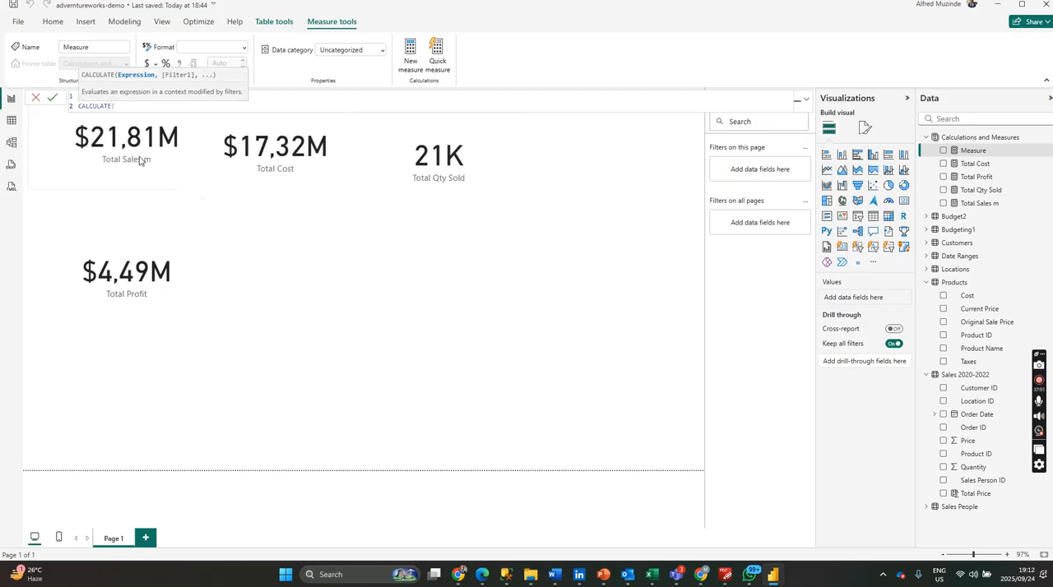
{"action": "type", "text": "tota"}
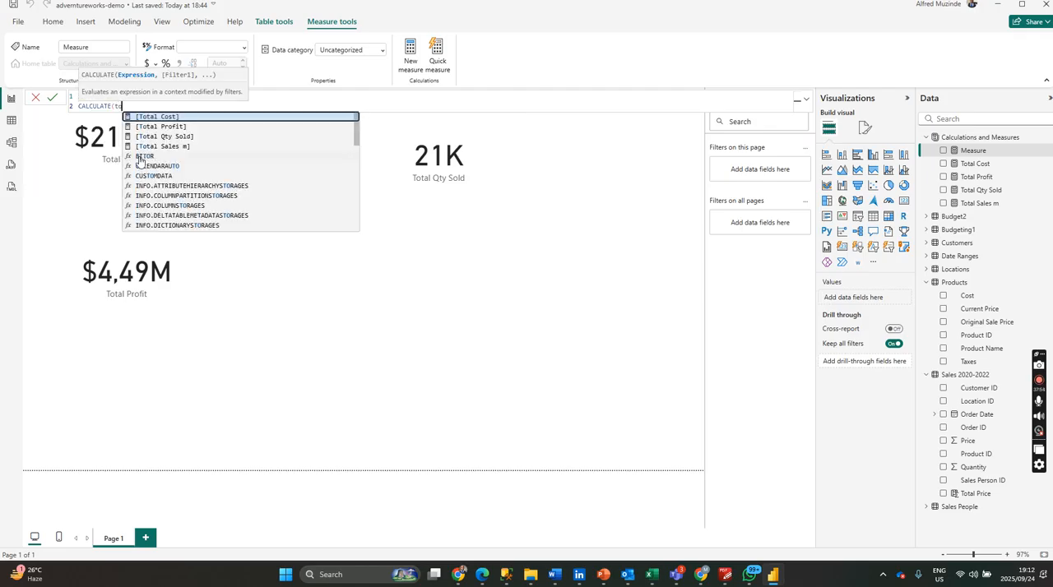
{"action": "left_click", "coordinate": [171, 140]}
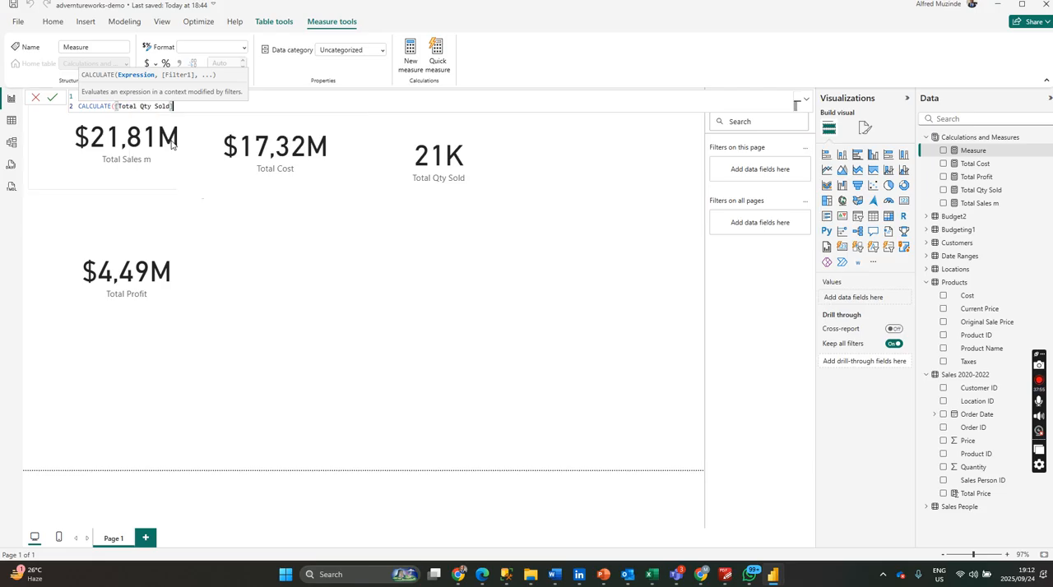
{"action": "key", "text": "BackSpace"}
{"action": "key", "text": "BackSpace"}
{"action": "key", "text": "BackSpace"}
{"action": "key", "text": "BackSpace"}
{"action": "key", "text": "BackSpace"}
{"action": "key", "text": "BackSpace"}
{"action": "key", "text": "BackSpace"}
{"action": "key", "text": "BackSpace"}
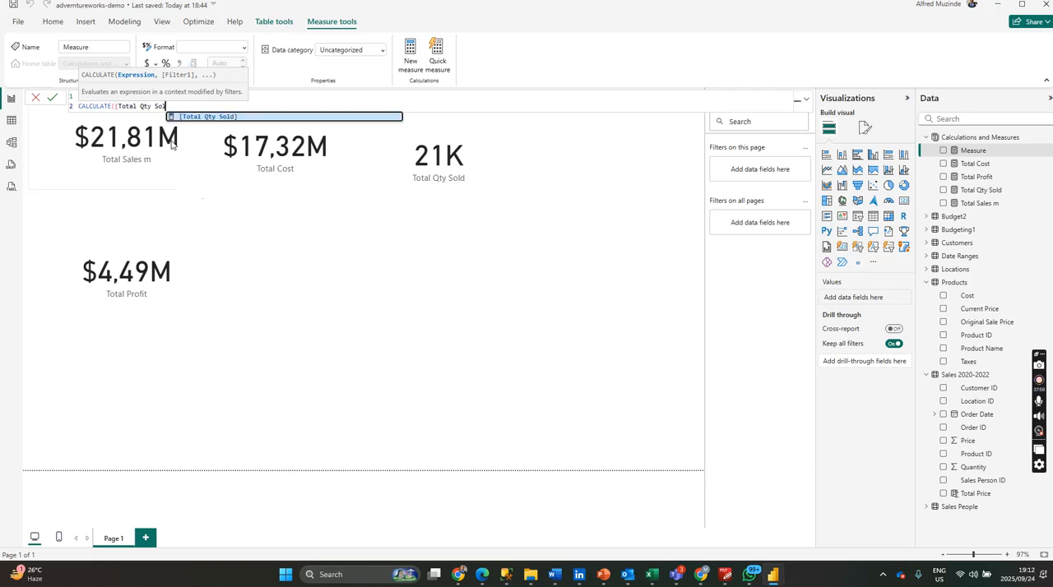
{"action": "key", "text": "BackSpace"}
{"action": "type", "text": "s"}
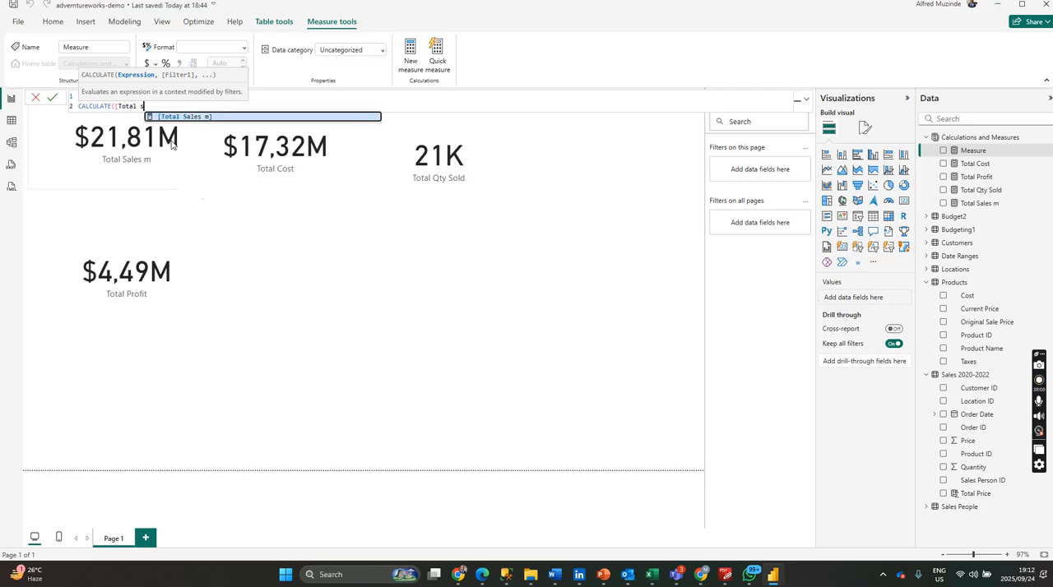
{"action": "left_click", "coordinate": [210, 117]}
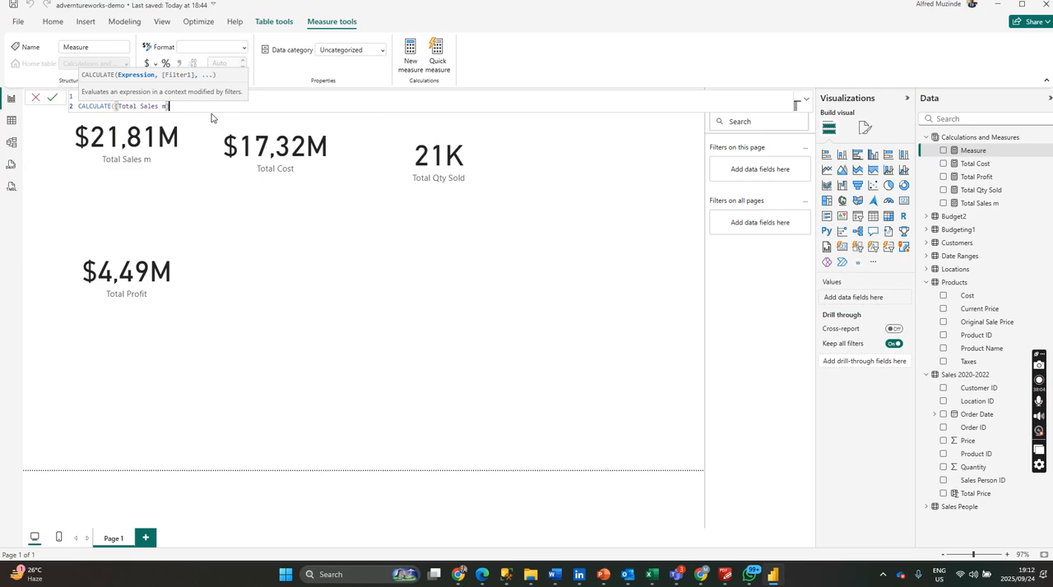
Complete the measure with the filter PARALLELPERIOD('Sales 2020-2022'[Order Date],-1,MONTH) and commit the formula.
{"action": "type", "text": ",para"}
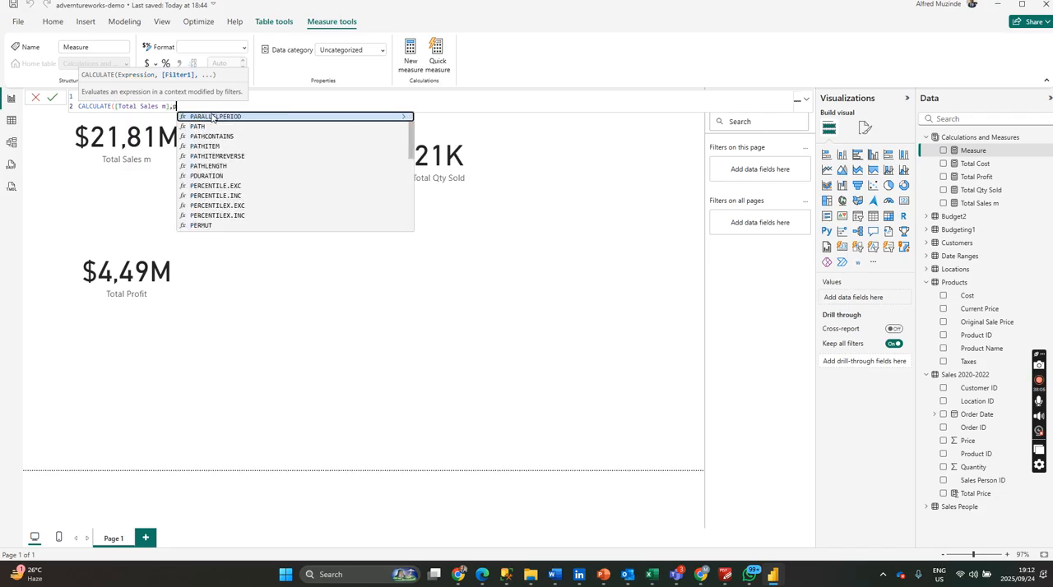
{"action": "left_click", "coordinate": [211, 116]}
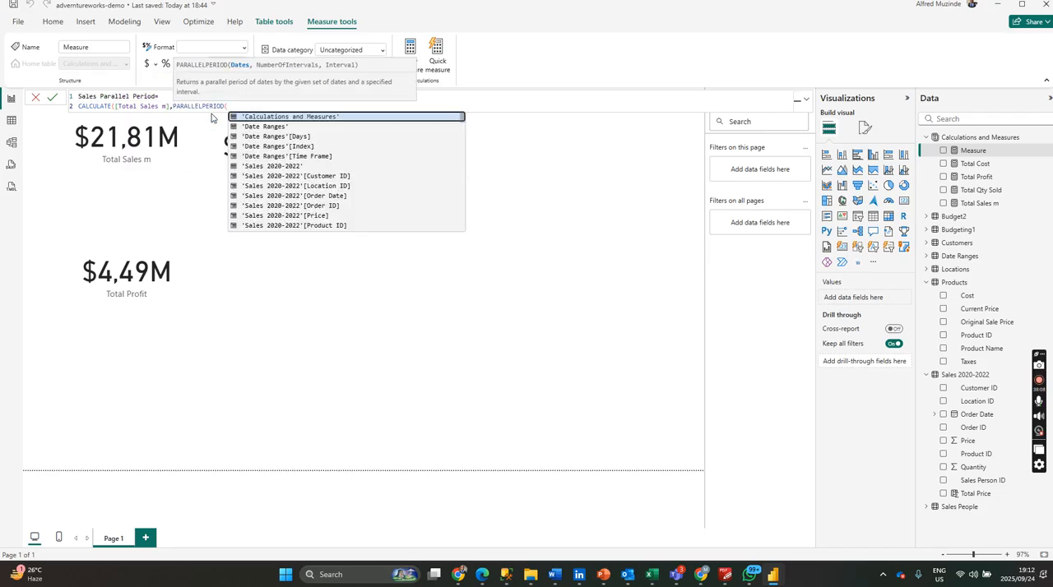
{"action": "left_click", "coordinate": [313, 197]}
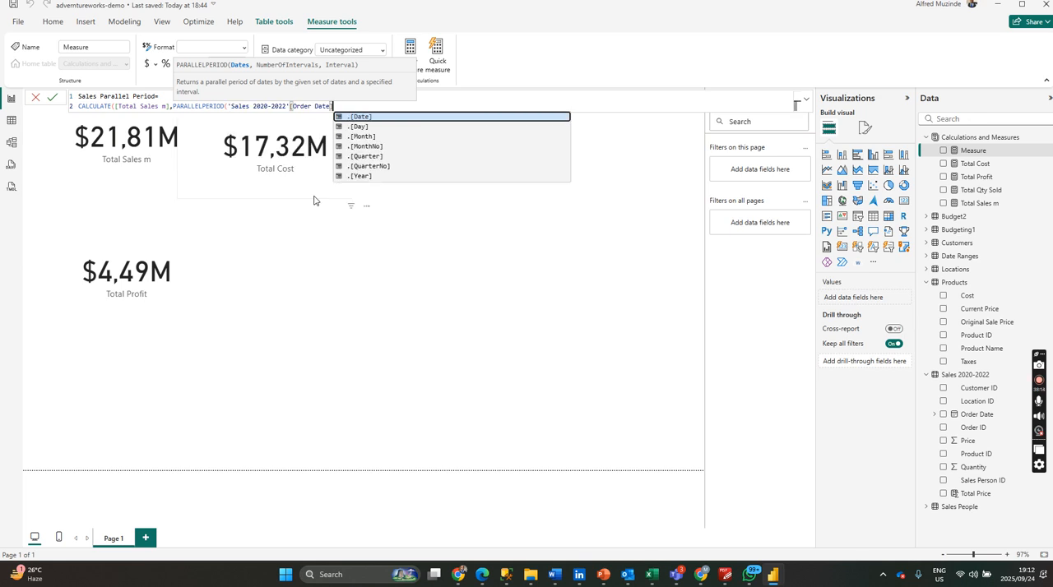
{"action": "type", "text": ","}
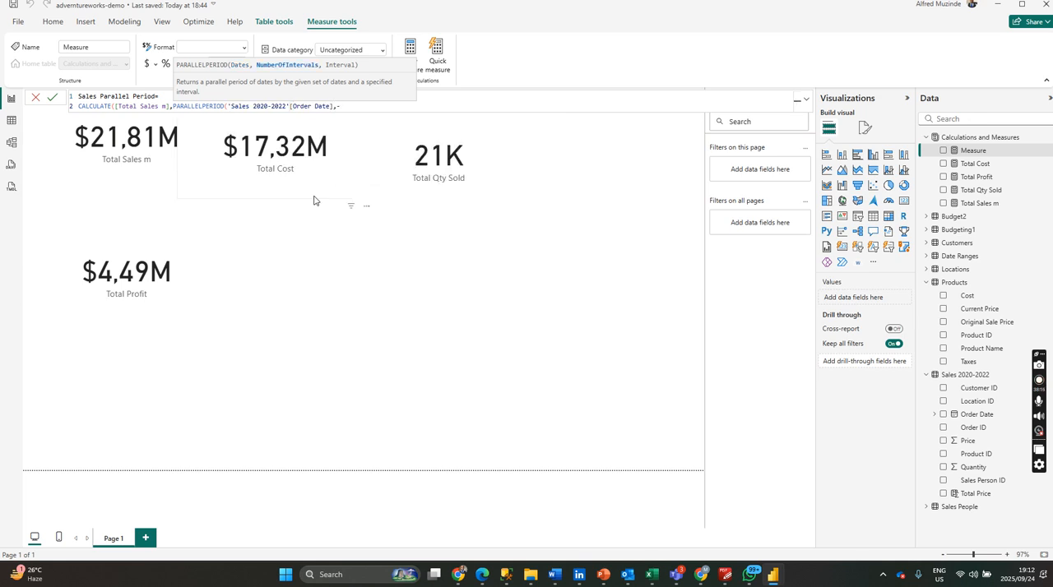
{"action": "type", "text": "-1,"}
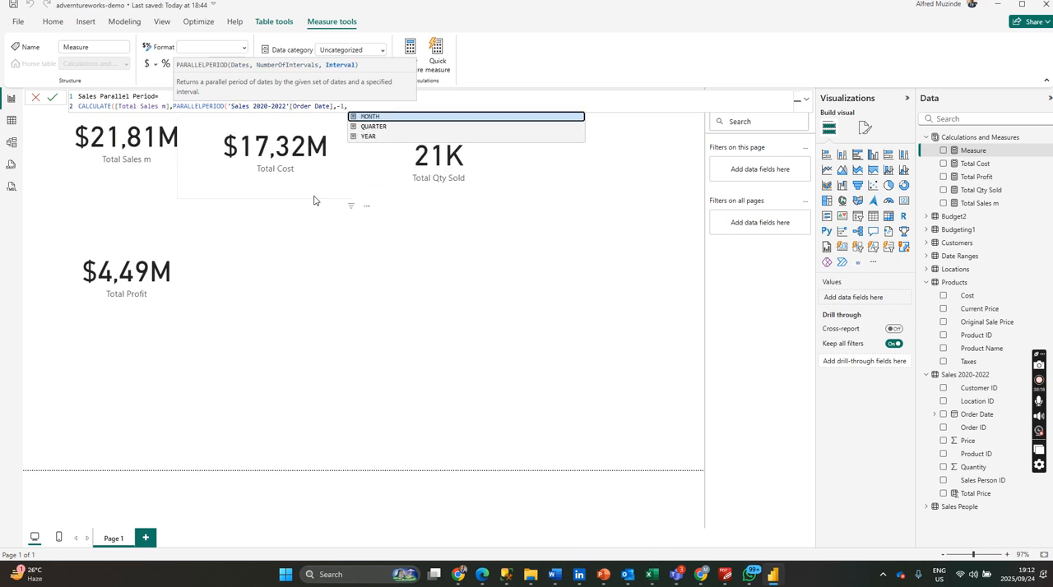
{"action": "type", "text": "MONT"}
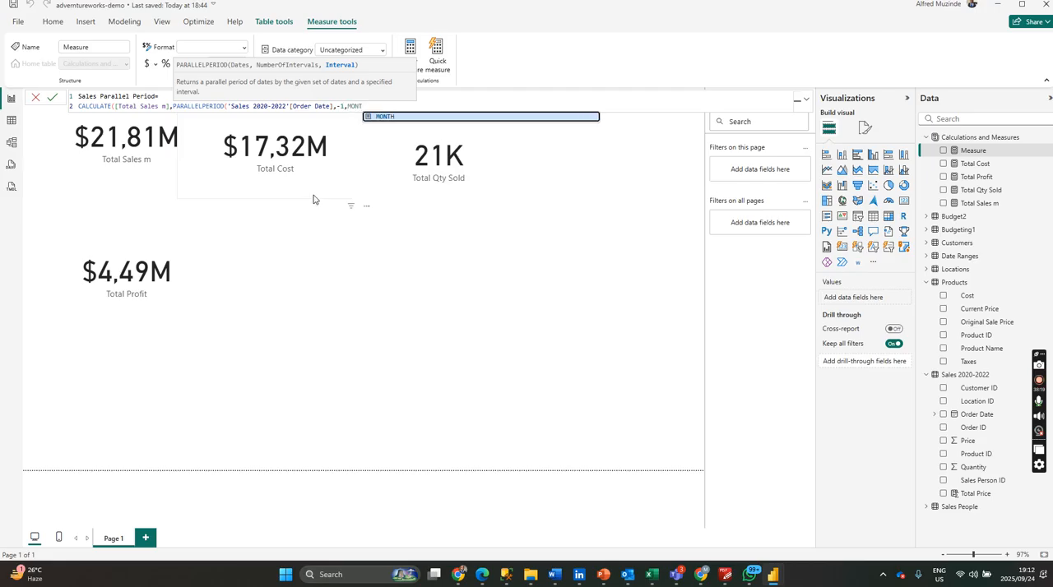
{"action": "left_click", "coordinate": [380, 117]}
{"action": "type", "text": ")"}
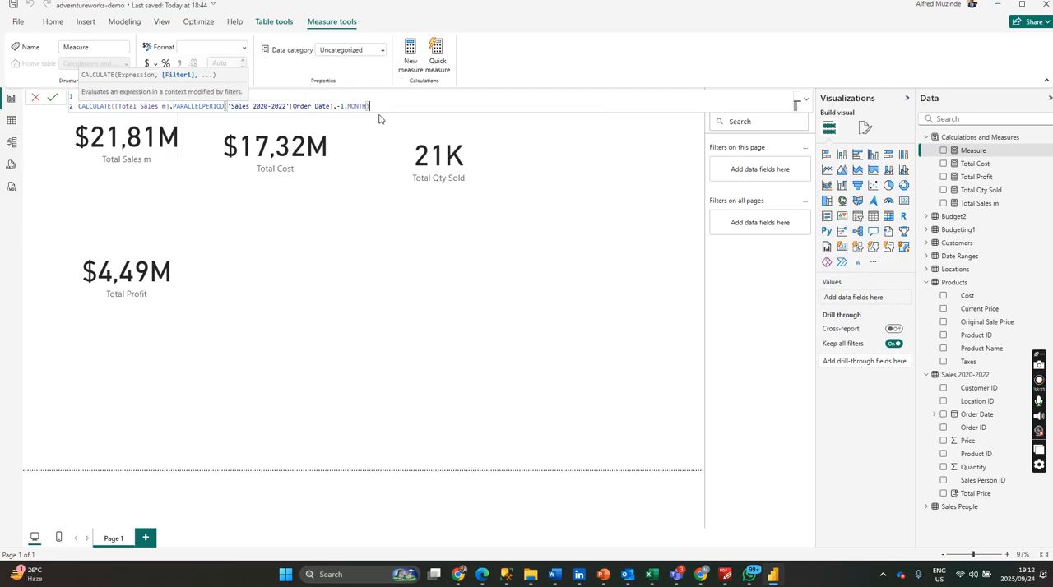
{"action": "key", "text": "Return"}
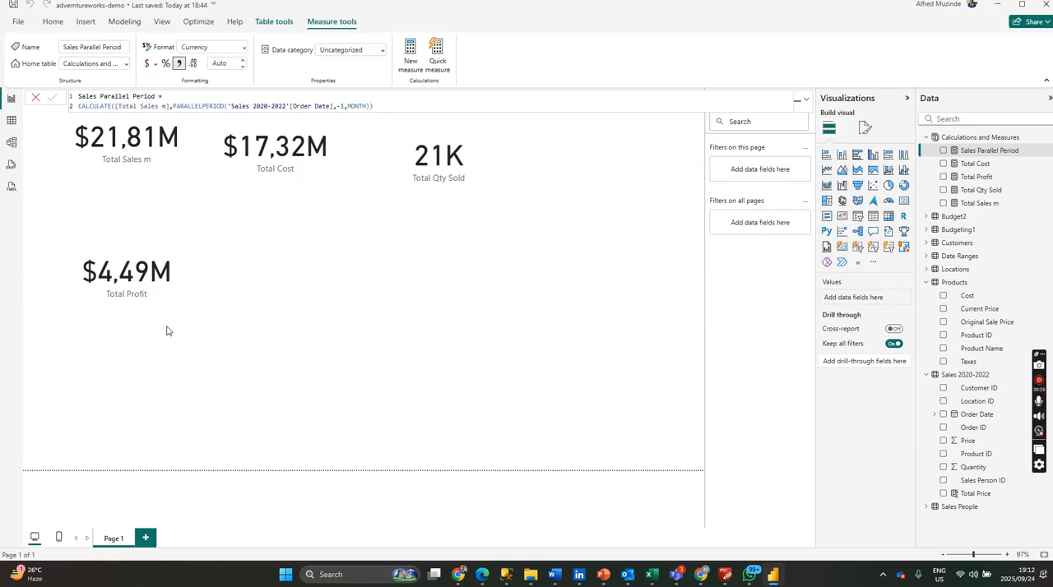
{"action": "left_click", "coordinate": [382, 342]}
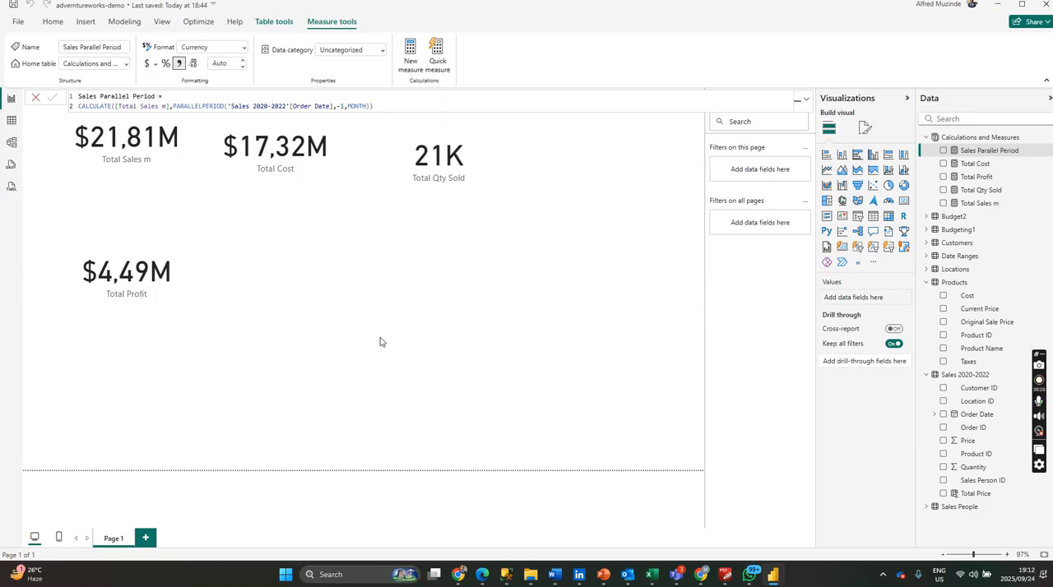
{"action": "left_click", "coordinate": [826, 169]}
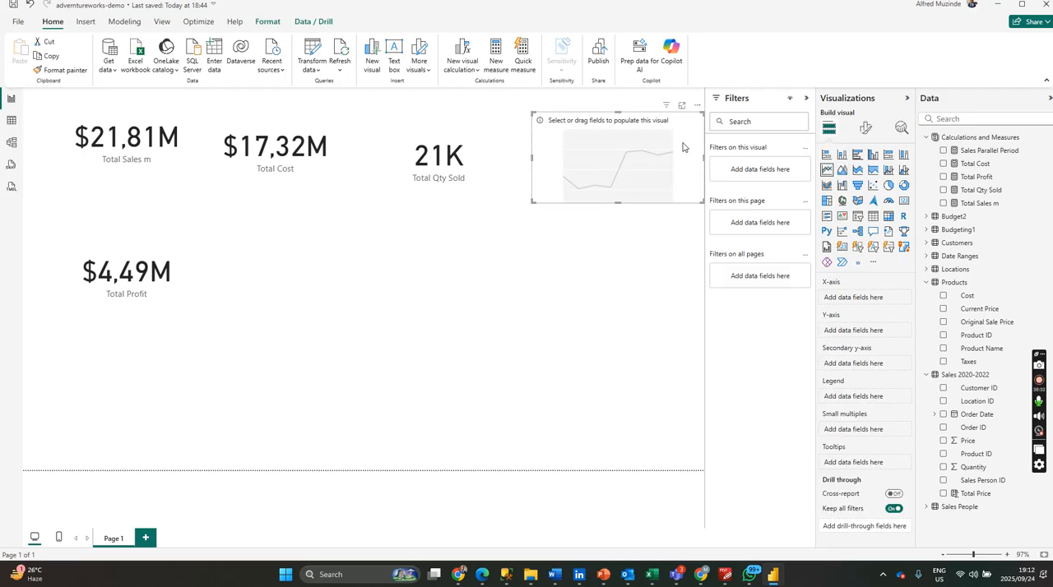
{"action": "key", "text": "Delete"}
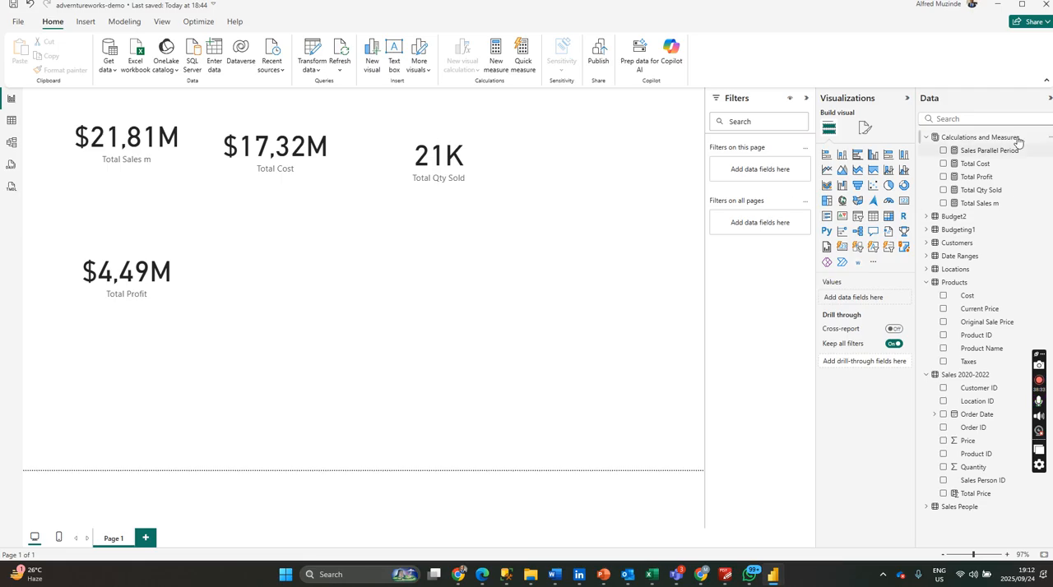
Collapse the field lists of the Calculations and Measures, Products and Sales 2020-2022 tables.
{"action": "left_click", "coordinate": [926, 138]}
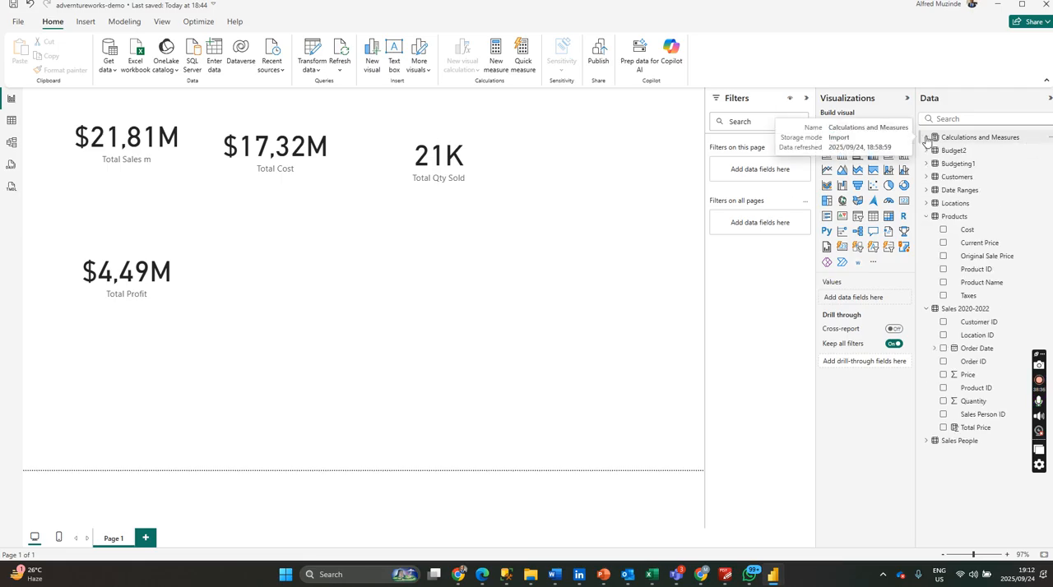
{"action": "left_click", "coordinate": [928, 217]}
{"action": "left_click", "coordinate": [926, 230]}
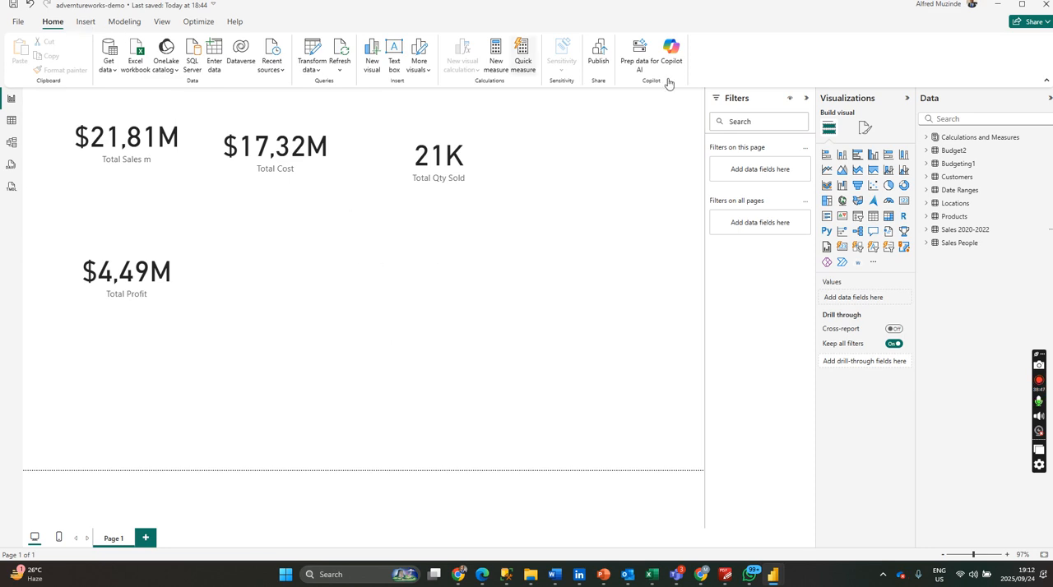
Start a new calculated table named Date Table.
{"action": "left_click", "coordinate": [993, 138]}
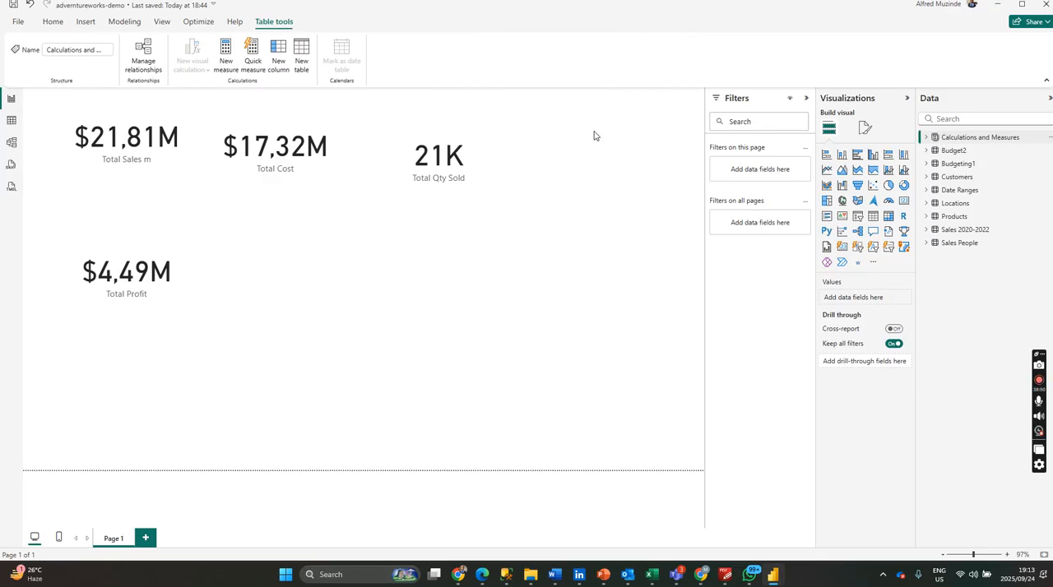
{"action": "left_click", "coordinate": [300, 69]}
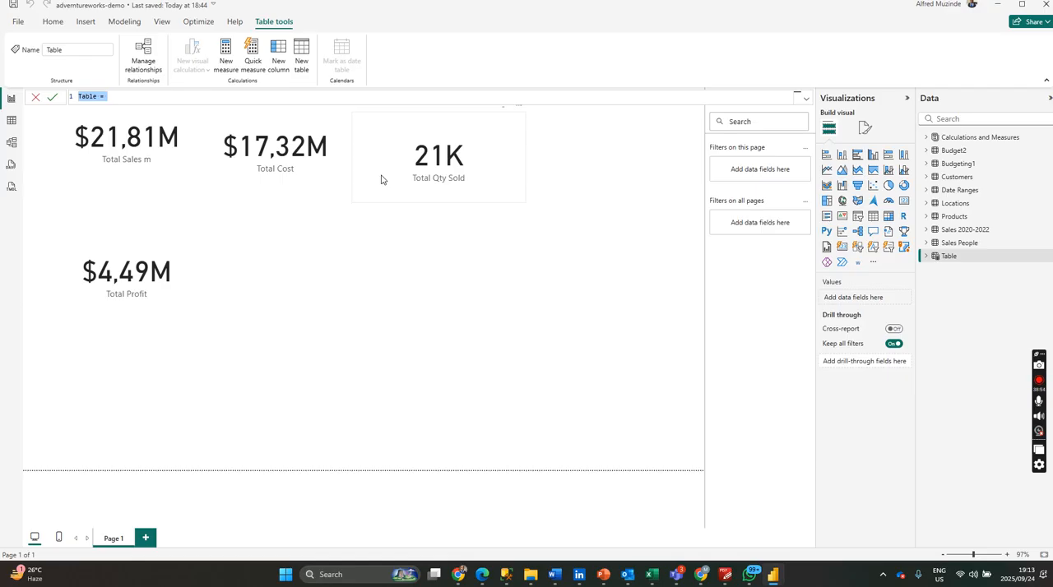
{"action": "type", "text": "dATE"}
{"action": "key", "text": "BackSpace"}
{"action": "key", "text": "BackSpace"}
{"action": "key", "text": "BackSpace"}
{"action": "key", "text": "BackSpace"}
{"action": "key", "text": "BackSpace"}
{"action": "type", "text": "Date Tab;e"}
{"action": "type", "text": "le "}
{"action": "type", "text": "="}
{"action": "type", "text": "cal"}
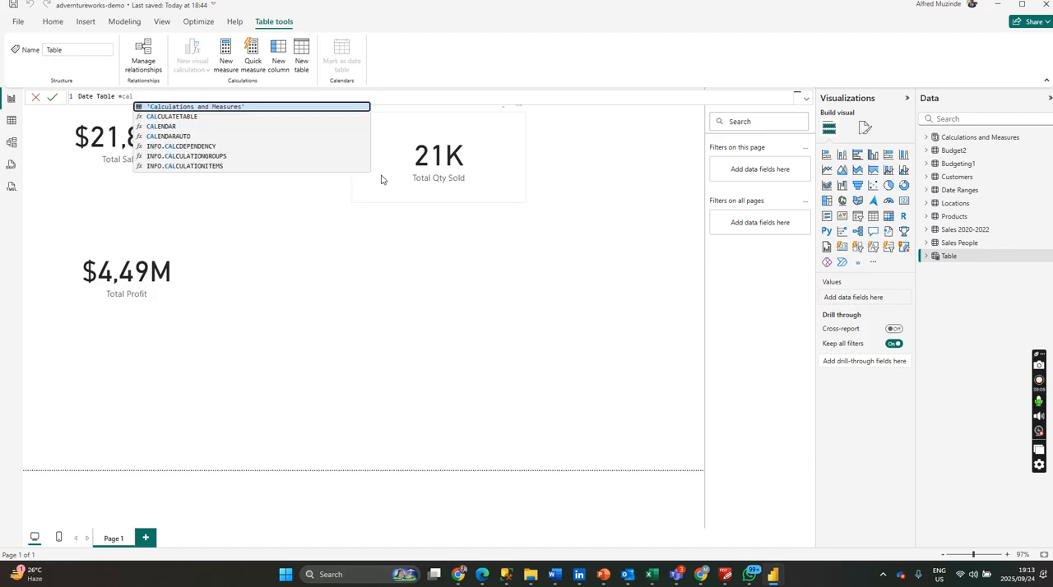
Define Date Table as CALENDARAUTO() and commit the formula.
{"action": "left_click", "coordinate": [190, 137]}
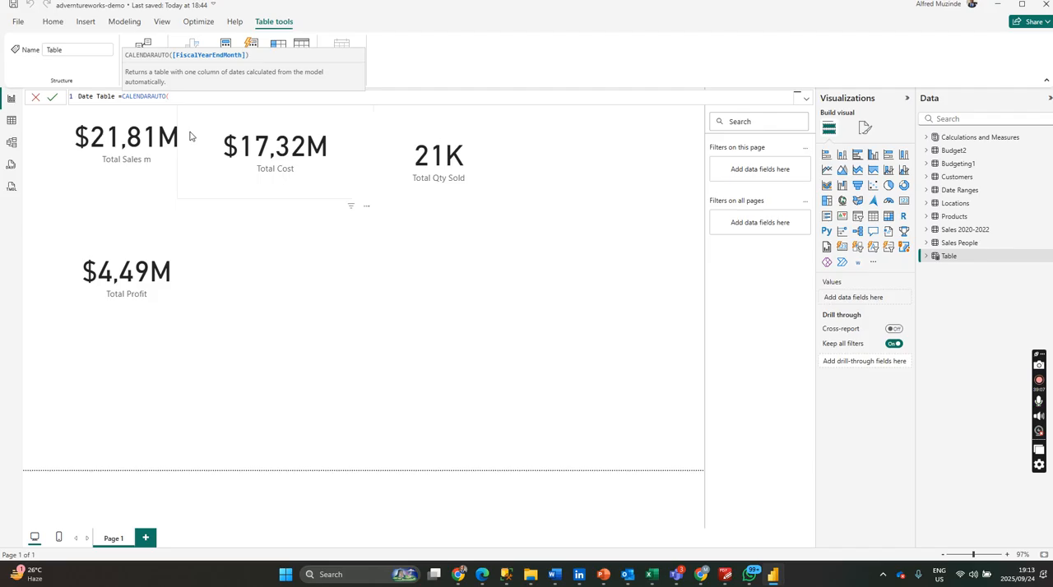
{"action": "type", "text": ")"}
{"action": "key", "text": "Return"}
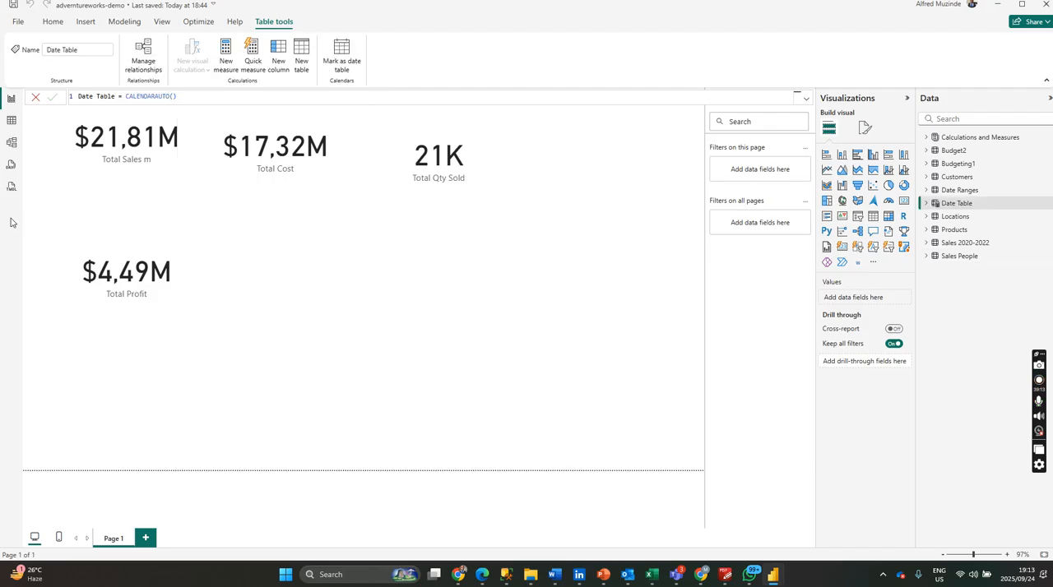
In the model, move Date Table near Sales 2020-2022 and relate its Date to Order Date as an active one-to-many relationship with single cross-filtering.
{"action": "left_click", "coordinate": [12, 143]}
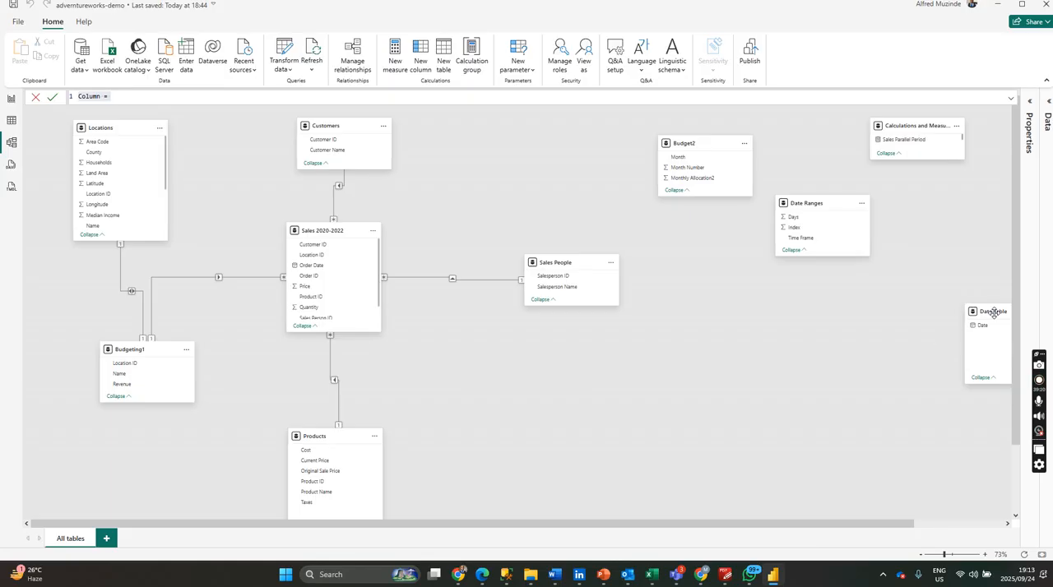
{"action": "left_click_drag", "start_coordinate": [891, 338], "coordinate": [324, 269]}
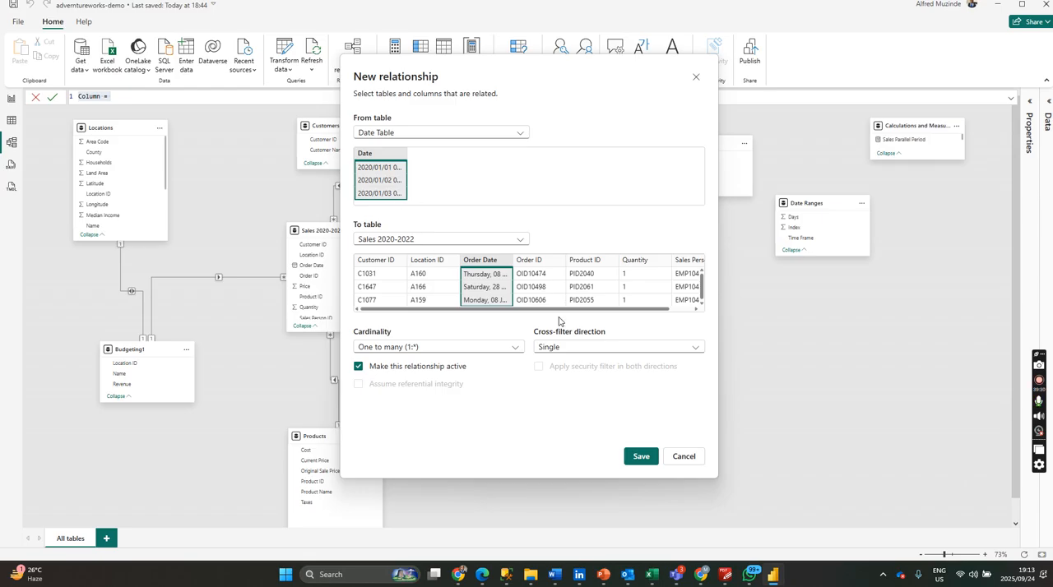
{"action": "left_click", "coordinate": [643, 458]}
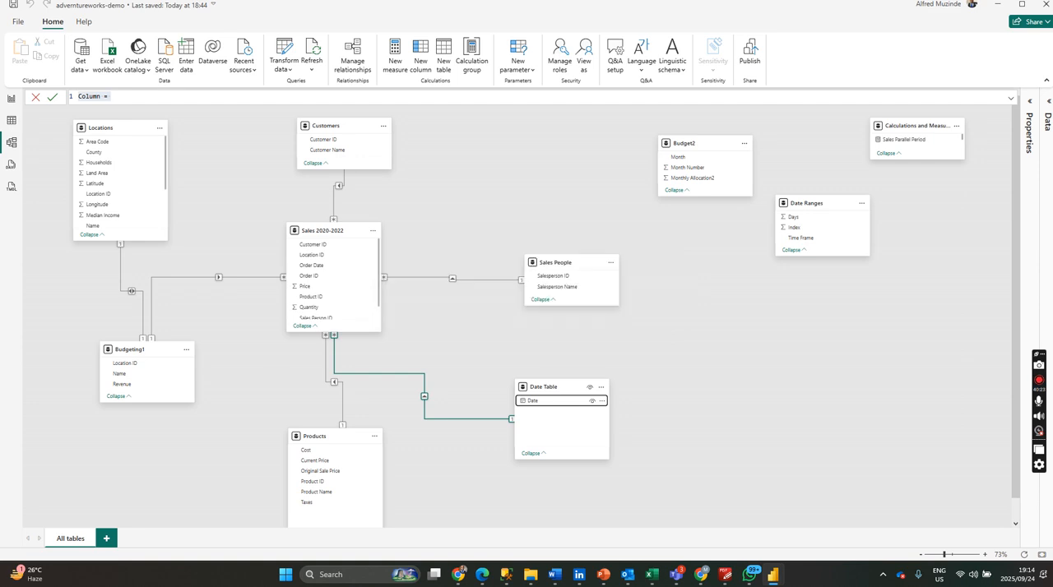
{"action": "left_click", "coordinate": [10, 102]}
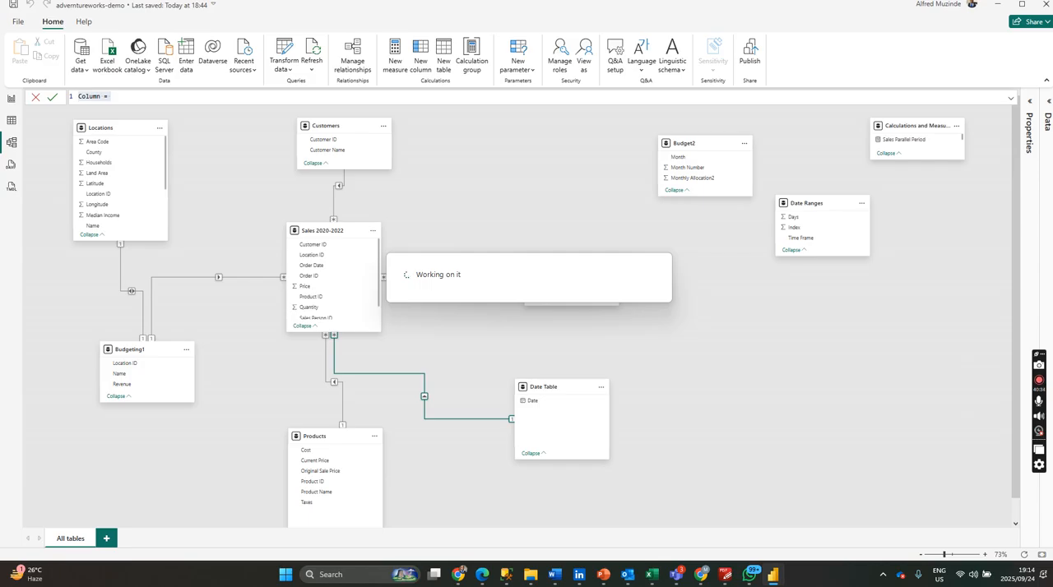
{"action": "key", "text": "alt+Tab"}
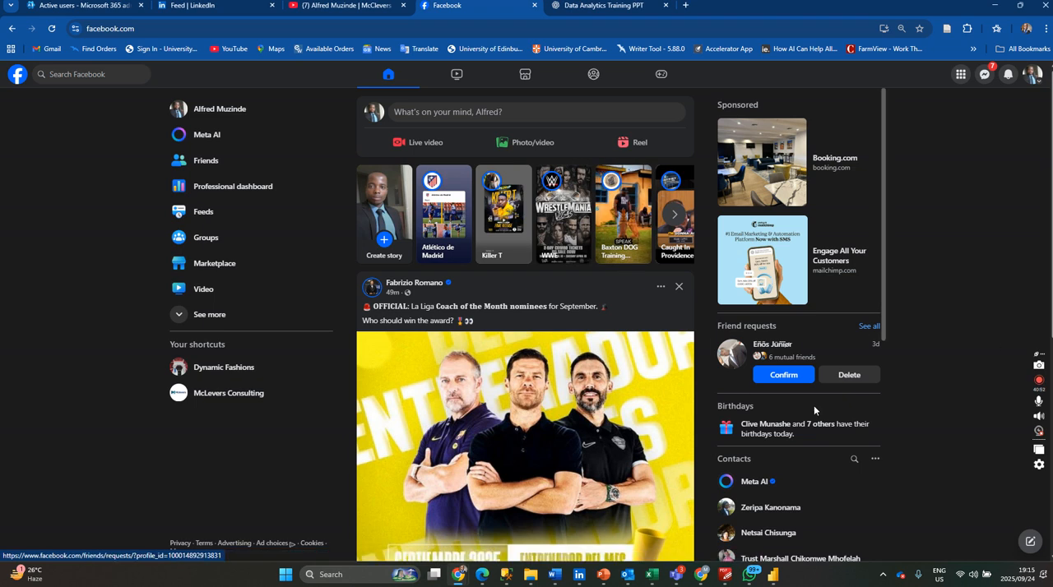
{"action": "left_click", "coordinate": [773, 575]}
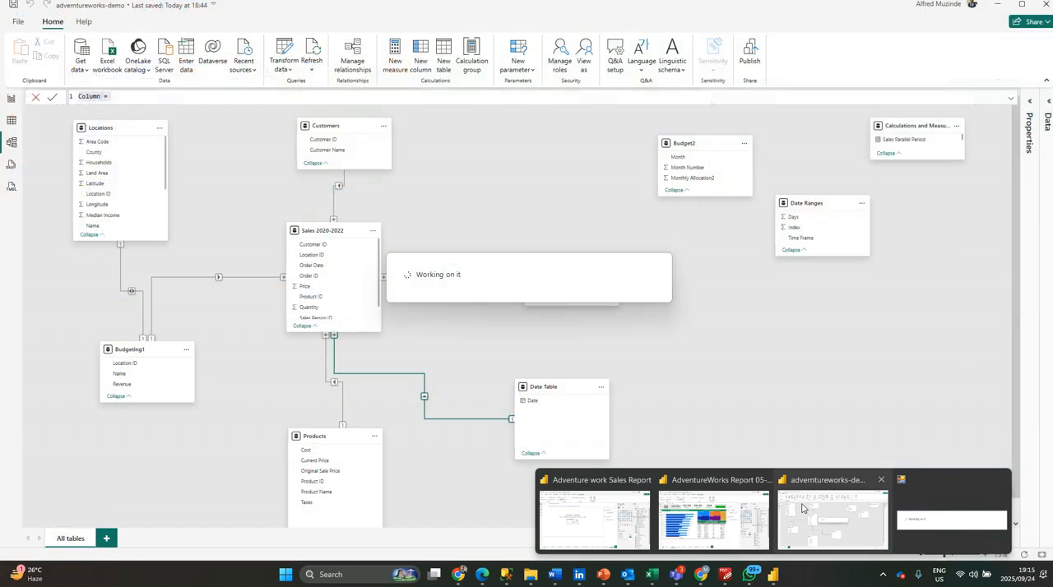
{"action": "left_click", "coordinate": [785, 505]}
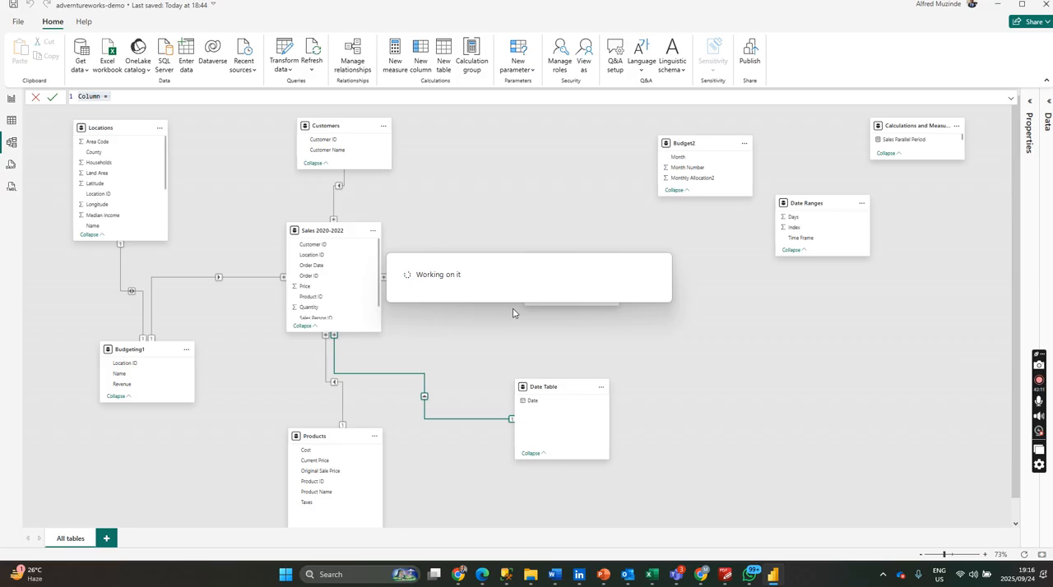
{"action": "key", "text": "alt+Tab"}
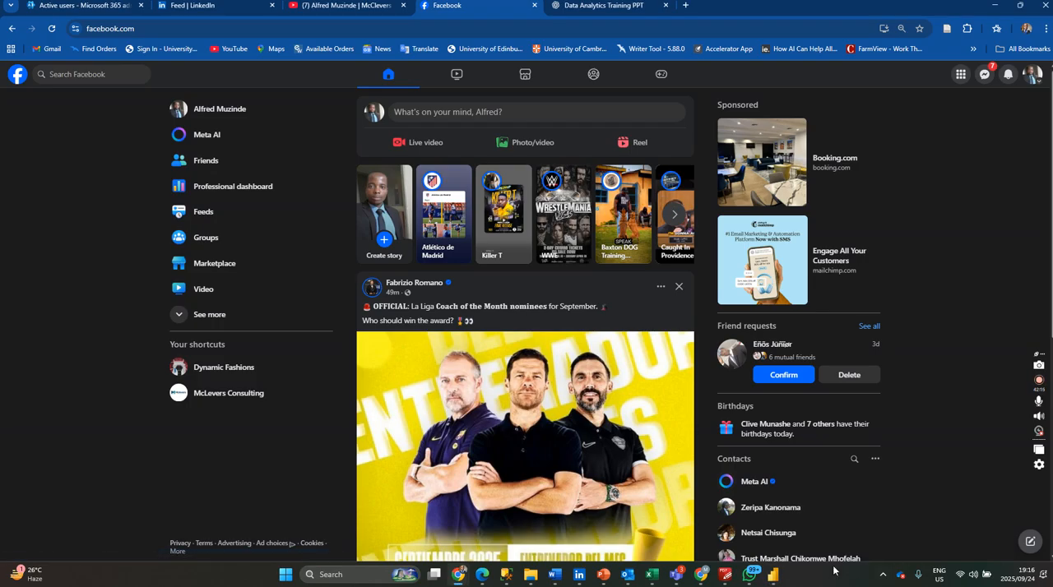
{"action": "mouse_move", "coordinate": [777, 580]}
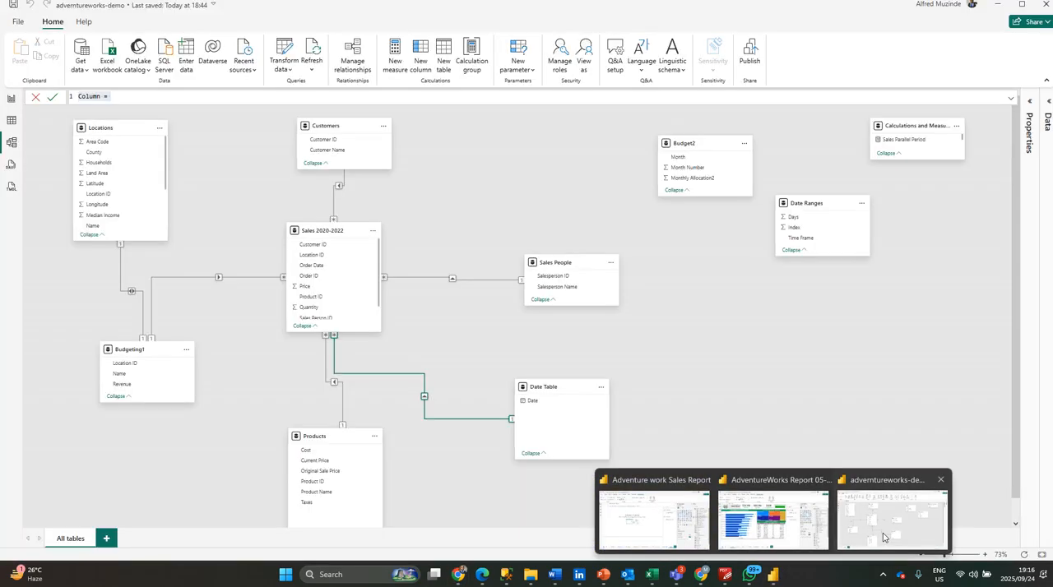
Return to the report page and expand the fields of the Date Table and Calculations and Measures tables.
{"action": "left_click", "coordinate": [892, 520]}
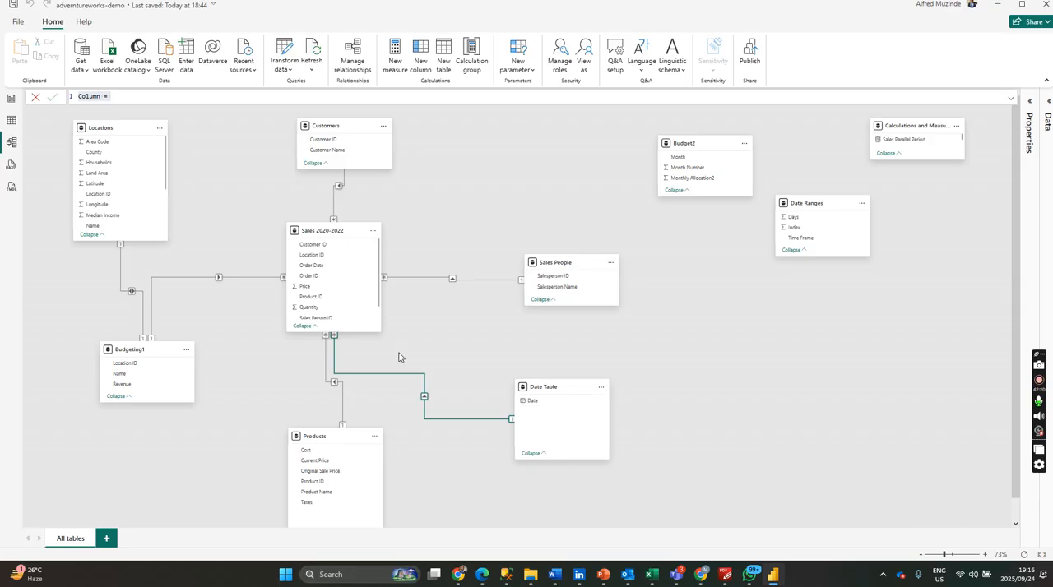
{"action": "left_click", "coordinate": [11, 98]}
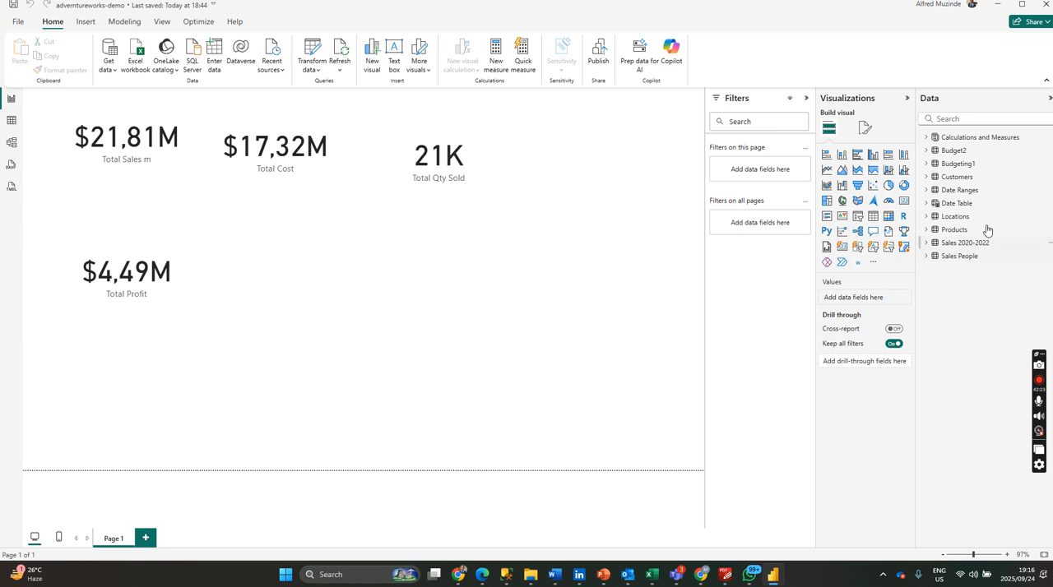
{"action": "left_click", "coordinate": [945, 207]}
{"action": "left_click", "coordinate": [926, 203]}
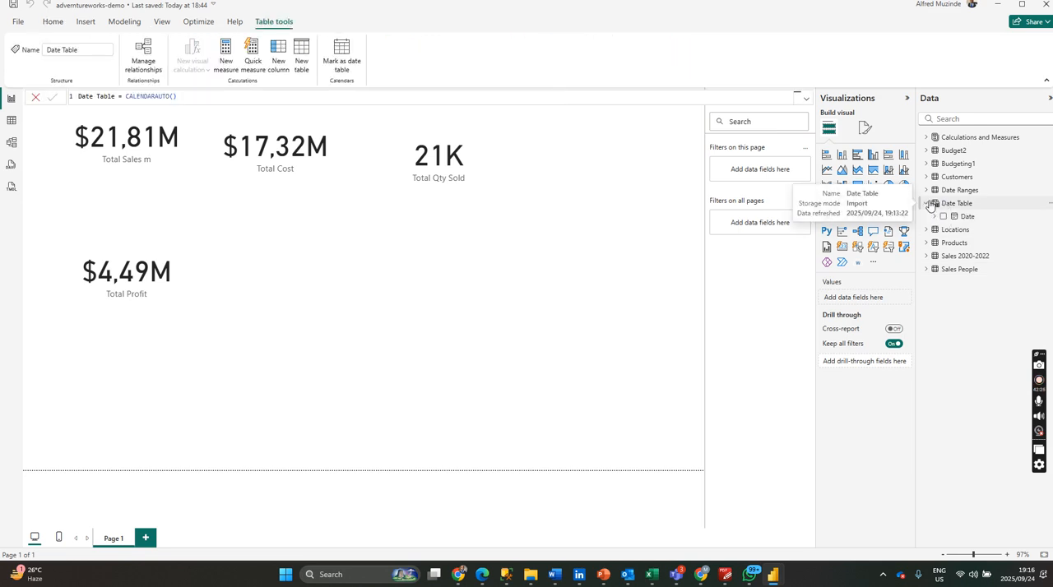
{"action": "left_click", "coordinate": [414, 269]}
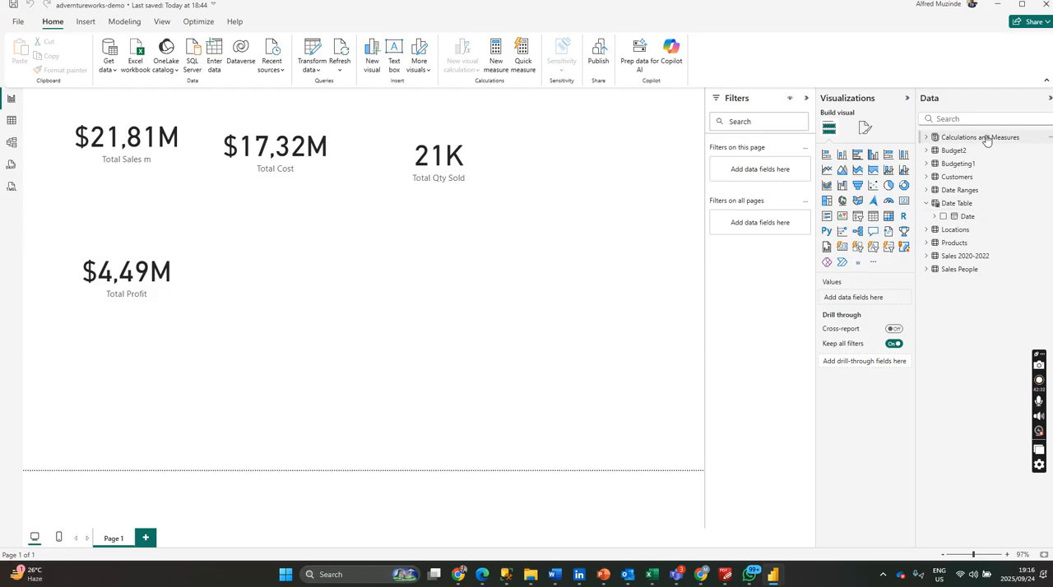
{"action": "left_click", "coordinate": [926, 137]}
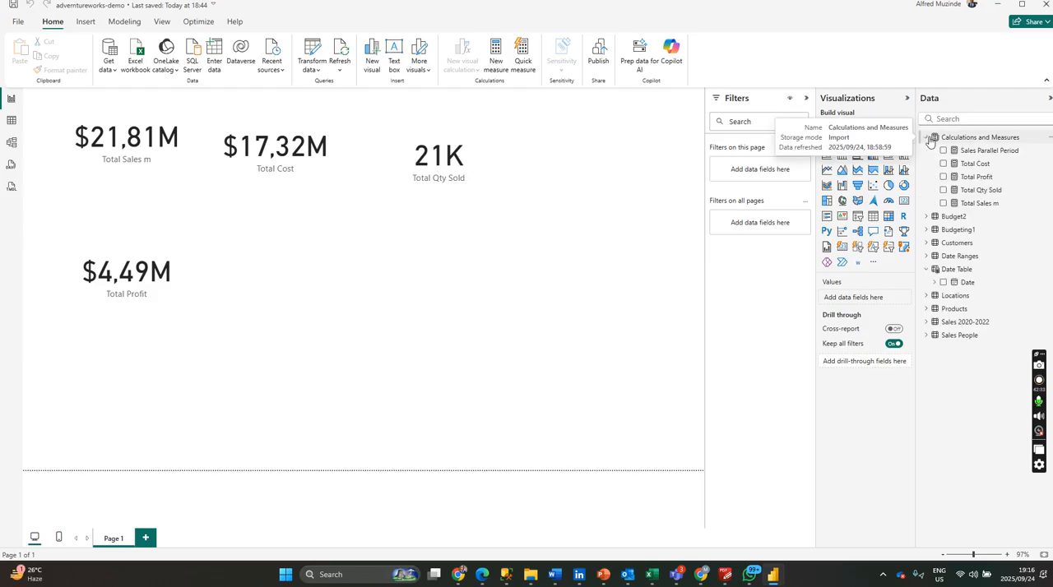
In the Sales Parallel Period measure, replace the PARALLELPERIOD date column with 'Date Table'[Date] and commit the formula.
{"action": "left_click", "coordinate": [991, 151]}
{"action": "left_click", "coordinate": [334, 105]}
{"action": "key", "text": "BackSpace"}
{"action": "key", "text": "BackSpace"}
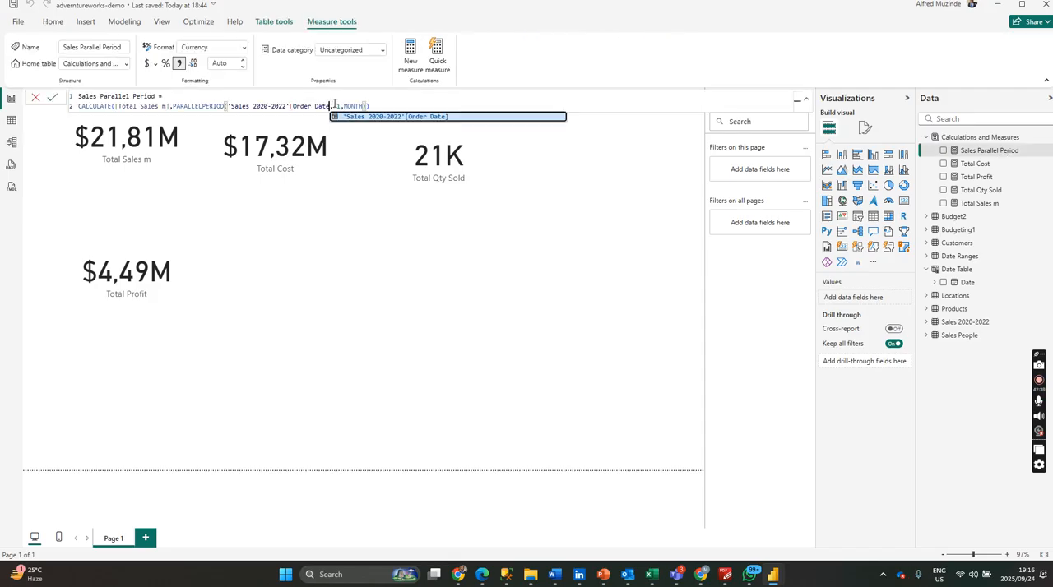
{"action": "key", "text": "BackSpace"}
{"action": "key", "text": "BackSpace"}
{"action": "key", "text": "BackSpace"}
{"action": "key", "text": "BackSpace"}
{"action": "key", "text": "BackSpace"}
{"action": "key", "text": "BackSpace"}
{"action": "key", "text": "BackSpace"}
{"action": "key", "text": "BackSpace"}
{"action": "key", "text": "BackSpace"}
{"action": "key", "text": "BackSpace"}
{"action": "key", "text": "BackSpace"}
{"action": "key", "text": "BackSpace"}
{"action": "key", "text": "BackSpace"}
{"action": "key", "text": "BackSpace"}
{"action": "key", "text": "BackSpace"}
{"action": "key", "text": "BackSpace"}
{"action": "key", "text": "BackSpace"}
{"action": "key", "text": "BackSpace"}
{"action": "key", "text": "BackSpace"}
{"action": "key", "text": "BackSpace"}
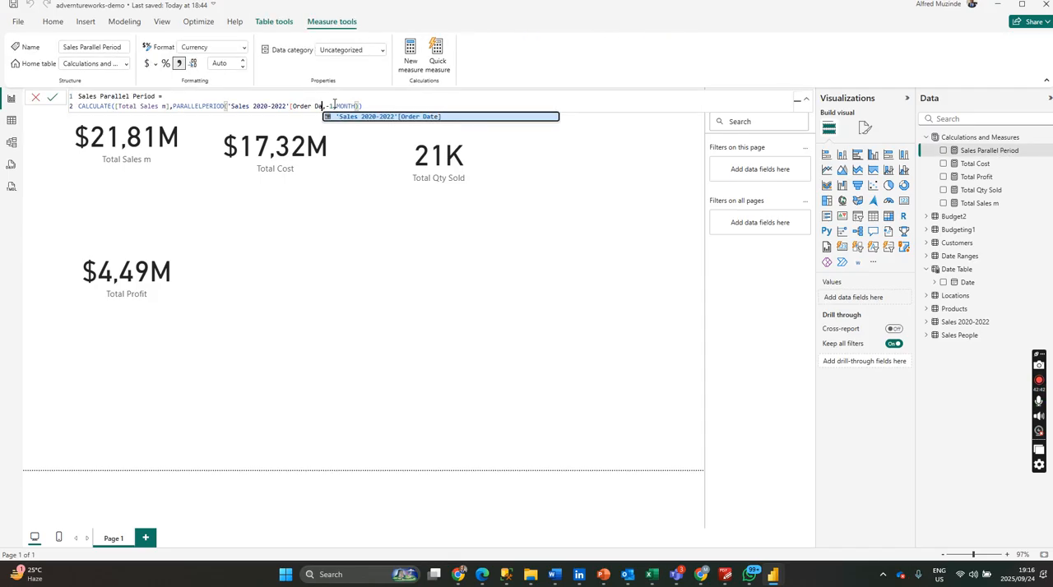
{"action": "key", "text": "BackSpace"}
{"action": "key", "text": "BackSpace"}
{"action": "key", "text": "BackSpace"}
{"action": "key", "text": "BackSpace"}
{"action": "key", "text": "BackSpace"}
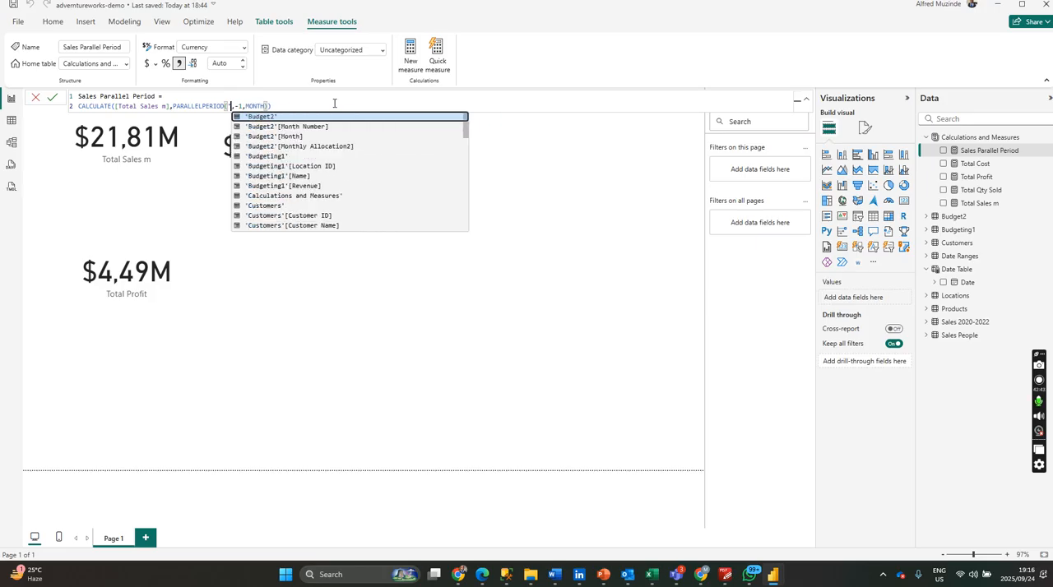
{"action": "type", "text": "date"}
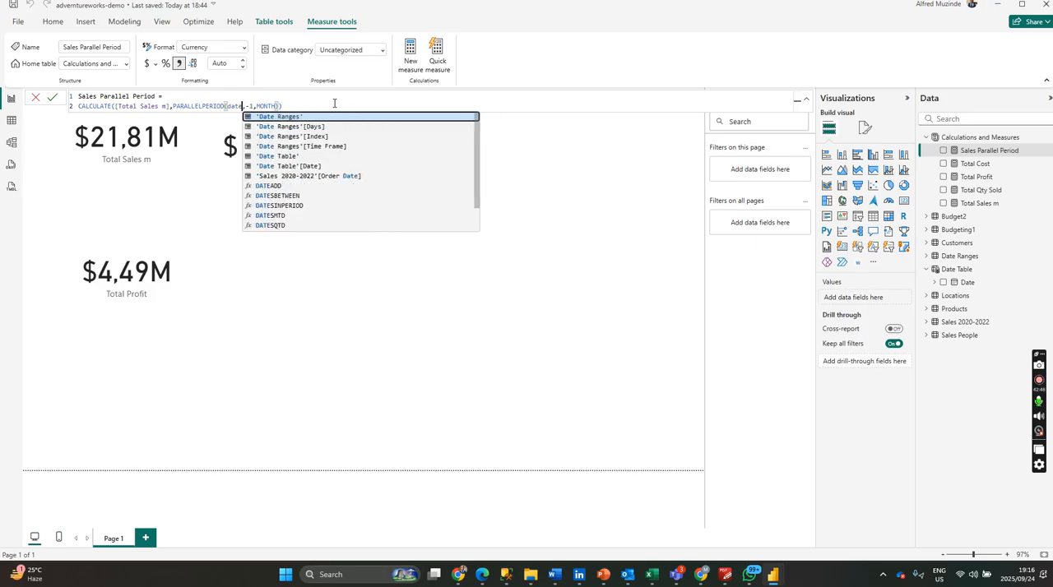
{"action": "left_click", "coordinate": [312, 168]}
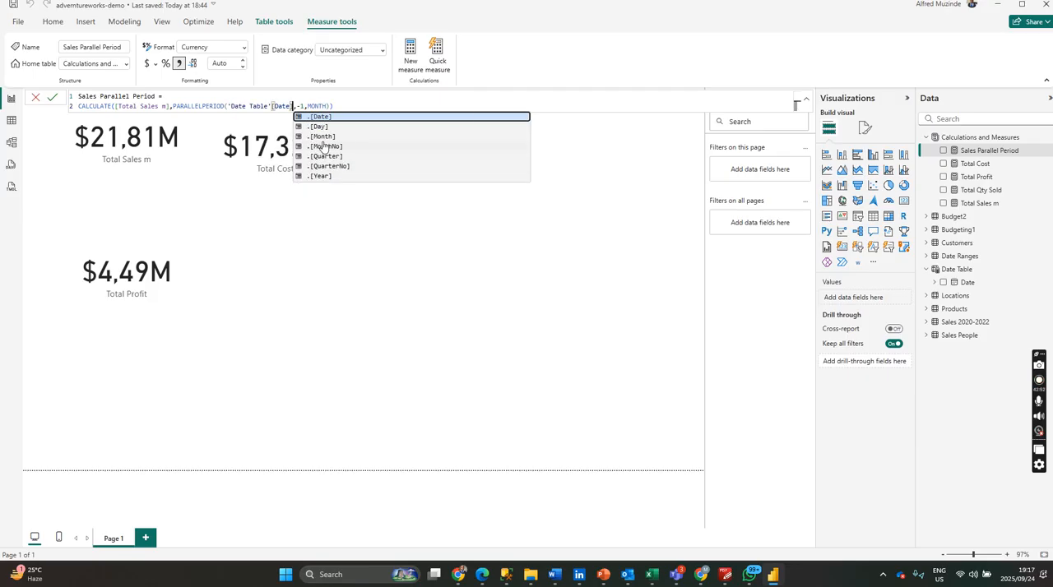
{"action": "left_click", "coordinate": [310, 100]}
{"action": "key", "text": "Return"}
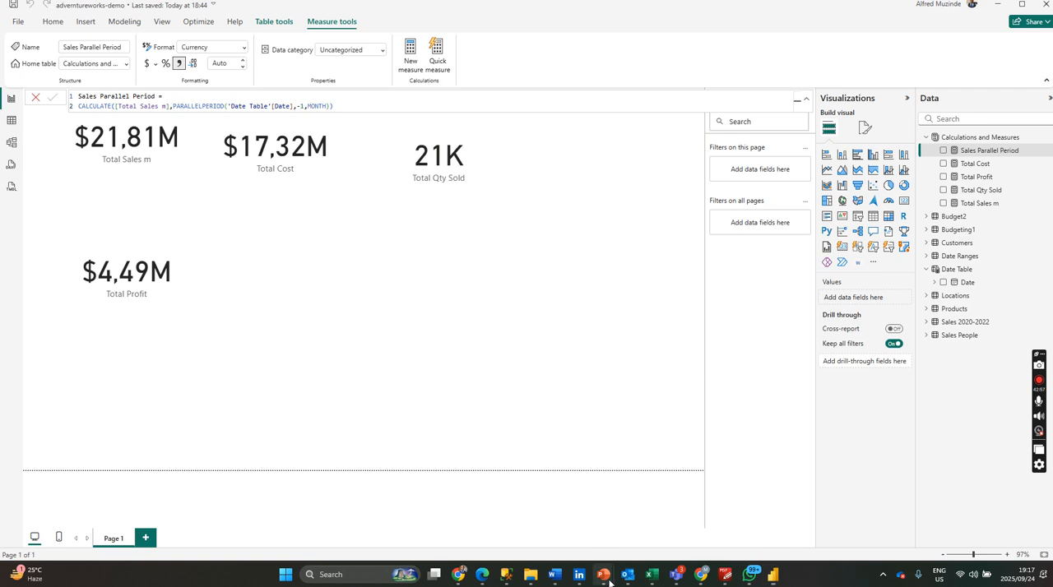
{"action": "mouse_move", "coordinate": [609, 582]}
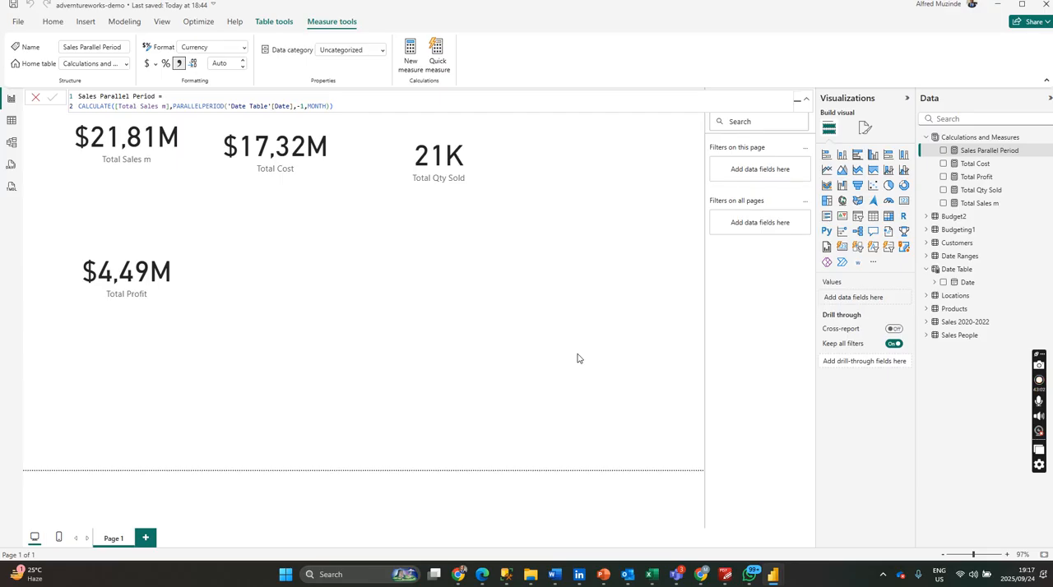
{"action": "left_click", "coordinate": [435, 306]}
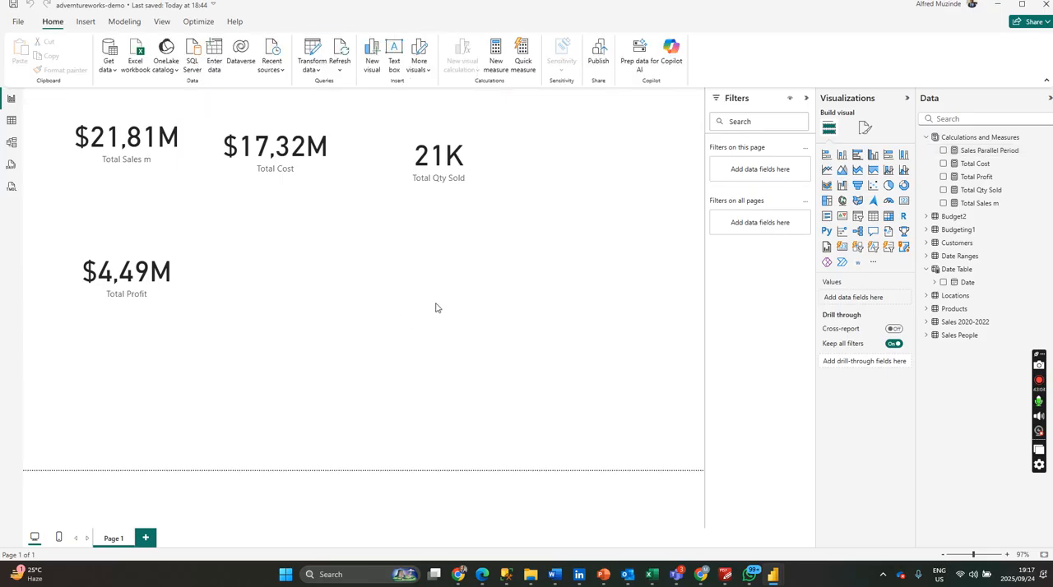
Add a clustered column chart below the Total Qty Sold card plotting Total Sales m and Sales Parallel Period by Date Table's Date.
{"action": "left_click", "coordinate": [872, 156]}
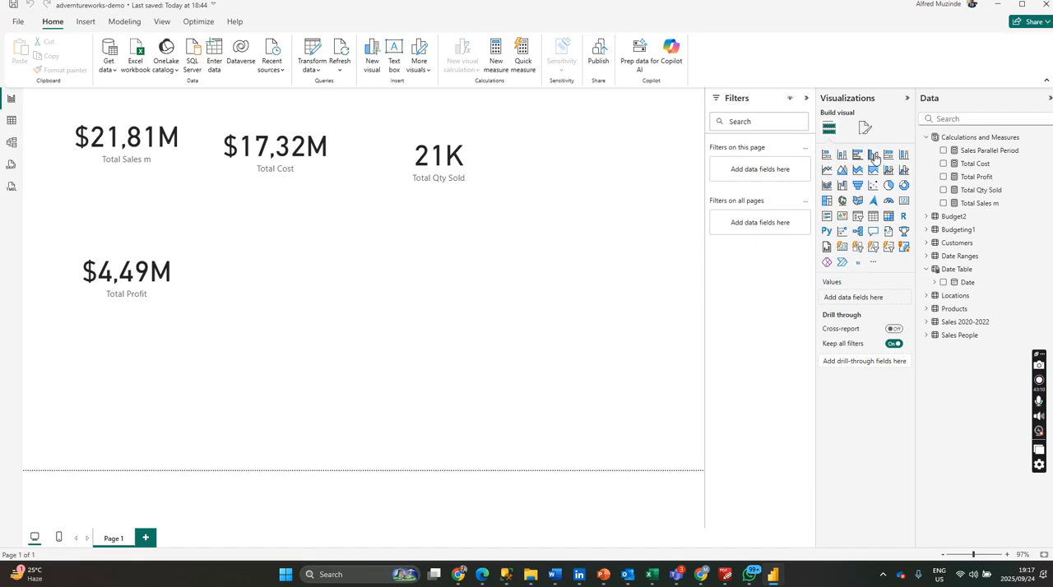
{"action": "left_click", "coordinate": [943, 204]}
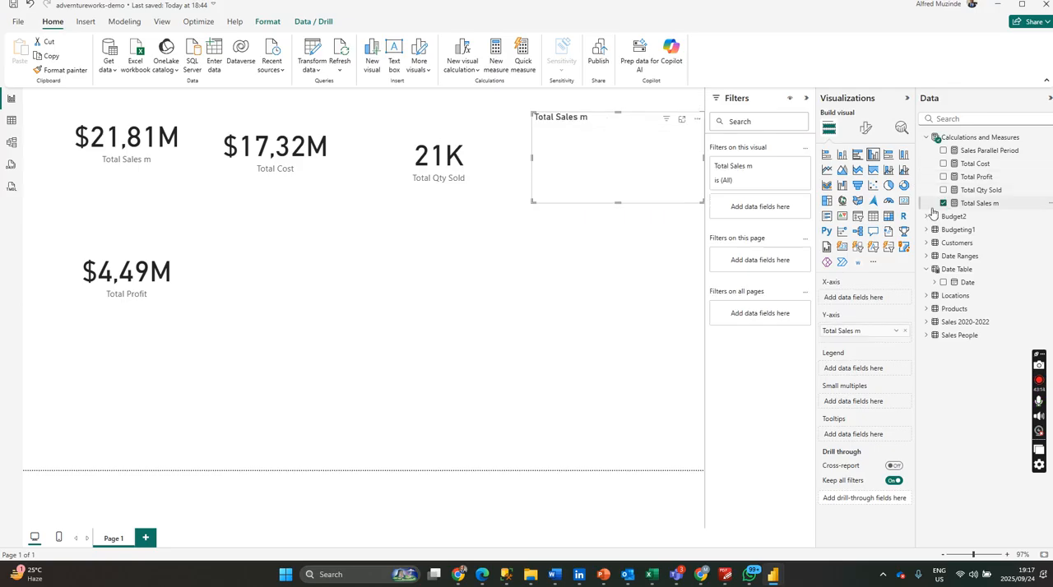
{"action": "left_click_drag", "start_coordinate": [669, 178], "coordinate": [550, 273]}
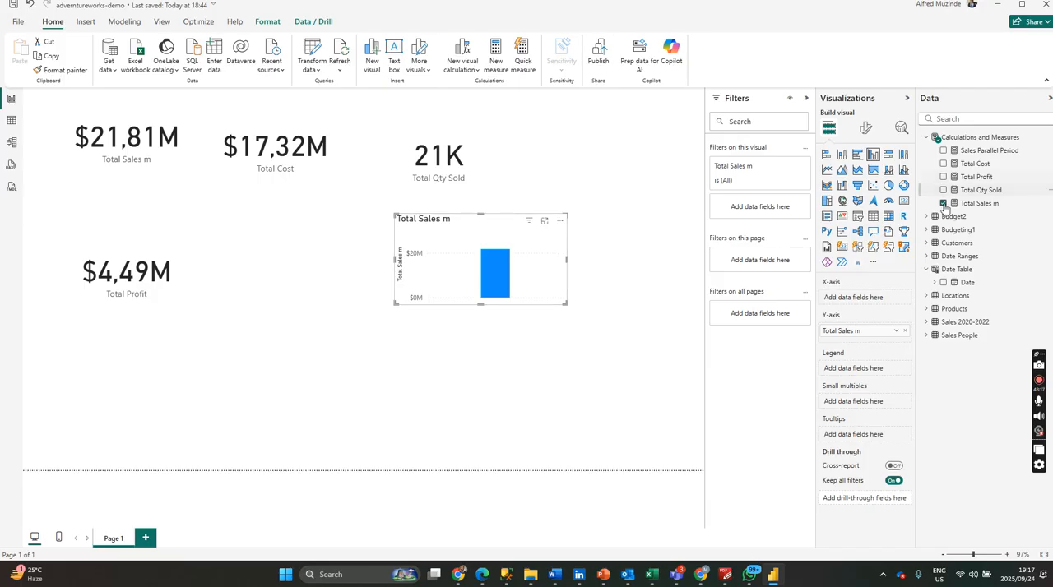
{"action": "left_click", "coordinate": [903, 330]}
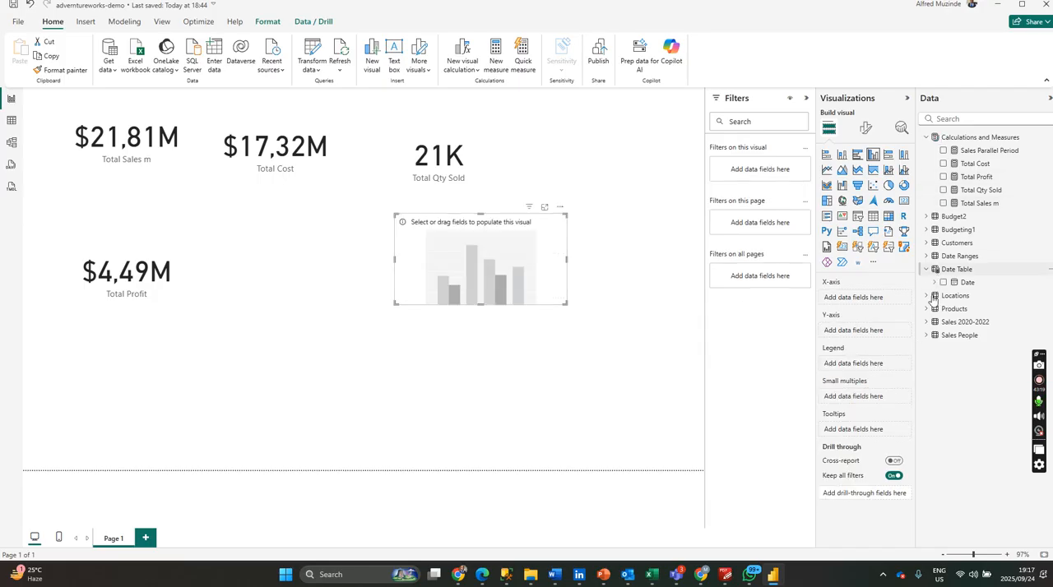
{"action": "left_click", "coordinate": [943, 282]}
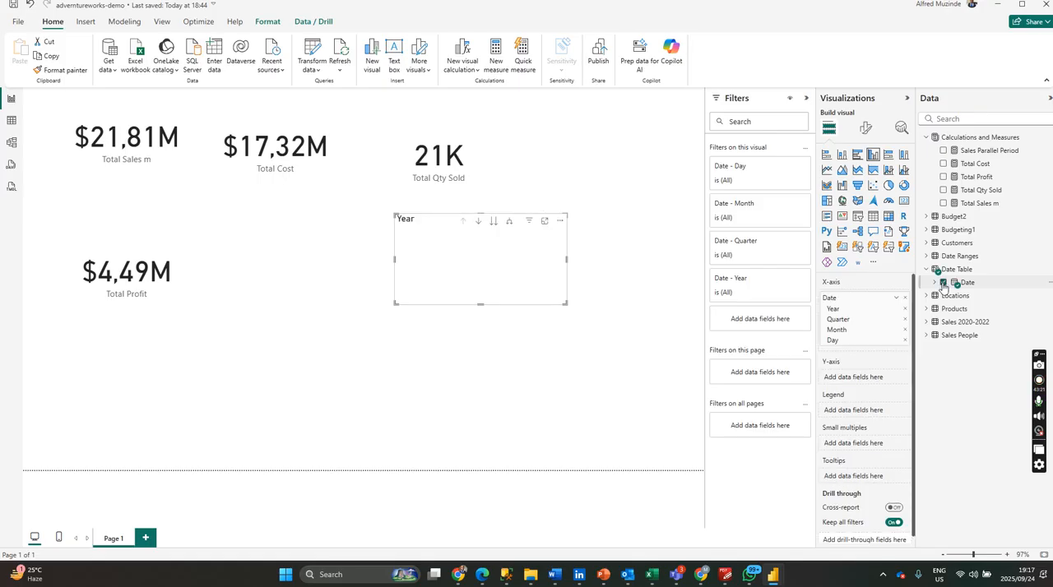
{"action": "left_click", "coordinate": [944, 204]}
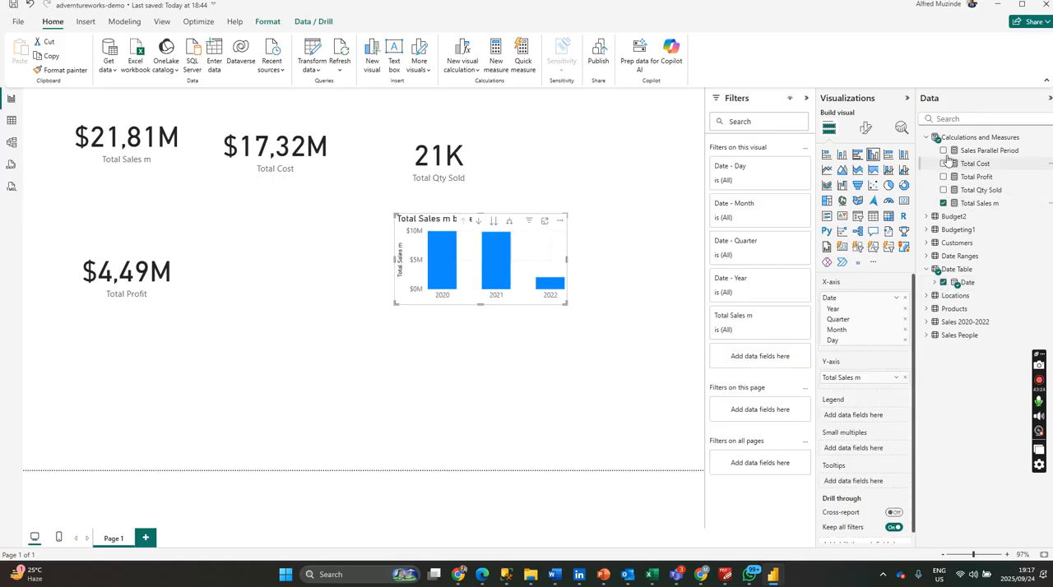
{"action": "left_click", "coordinate": [944, 151]}
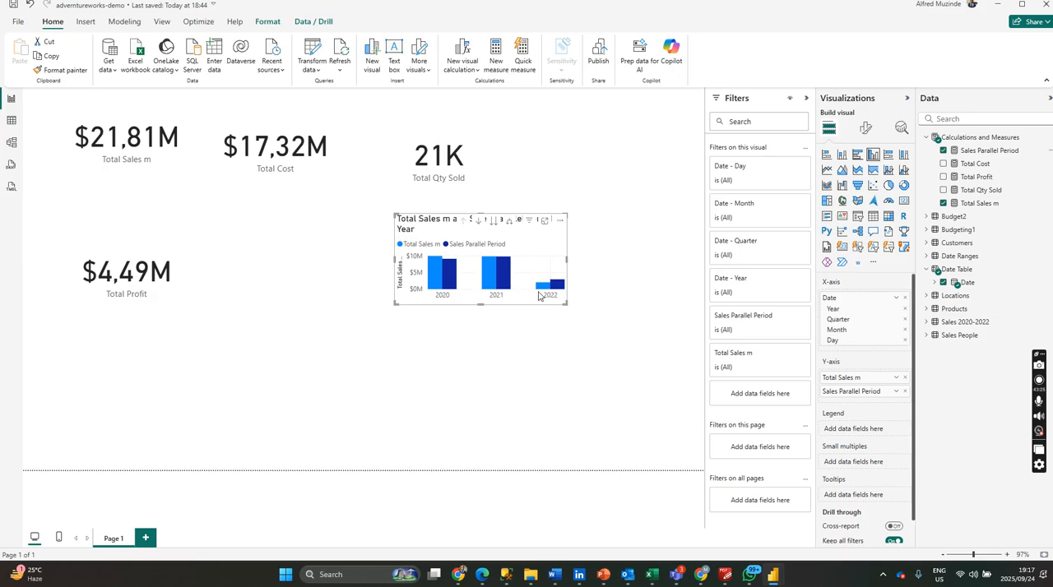
Enlarge the column chart across the free space below the cards and expand its date hierarchy to month level.
{"action": "left_click_drag", "start_coordinate": [563, 302], "coordinate": [691, 450]}
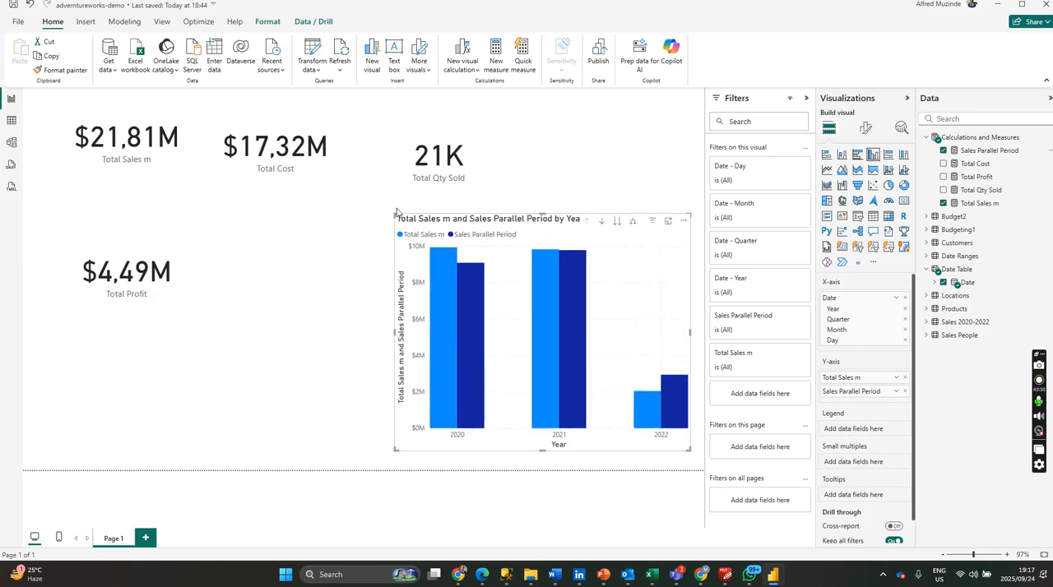
{"action": "left_click_drag", "start_coordinate": [378, 215], "coordinate": [286, 202]}
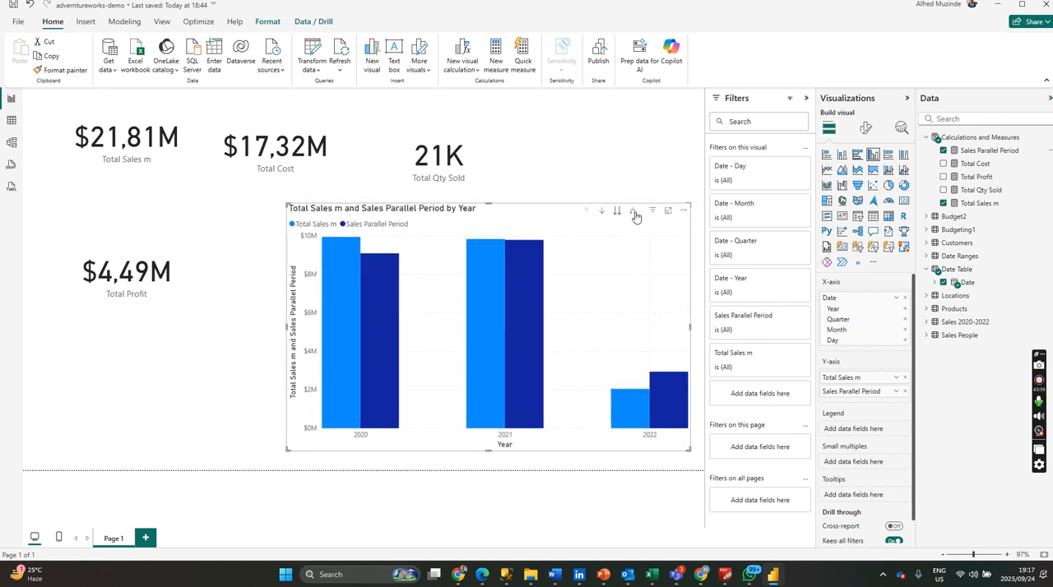
{"action": "left_click", "coordinate": [635, 213]}
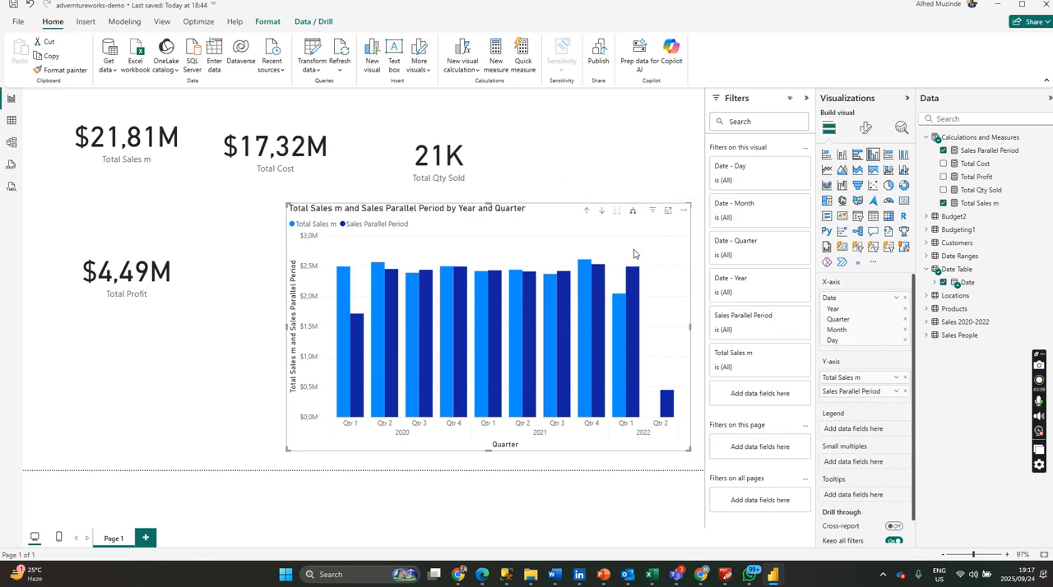
{"action": "left_click", "coordinate": [631, 213]}
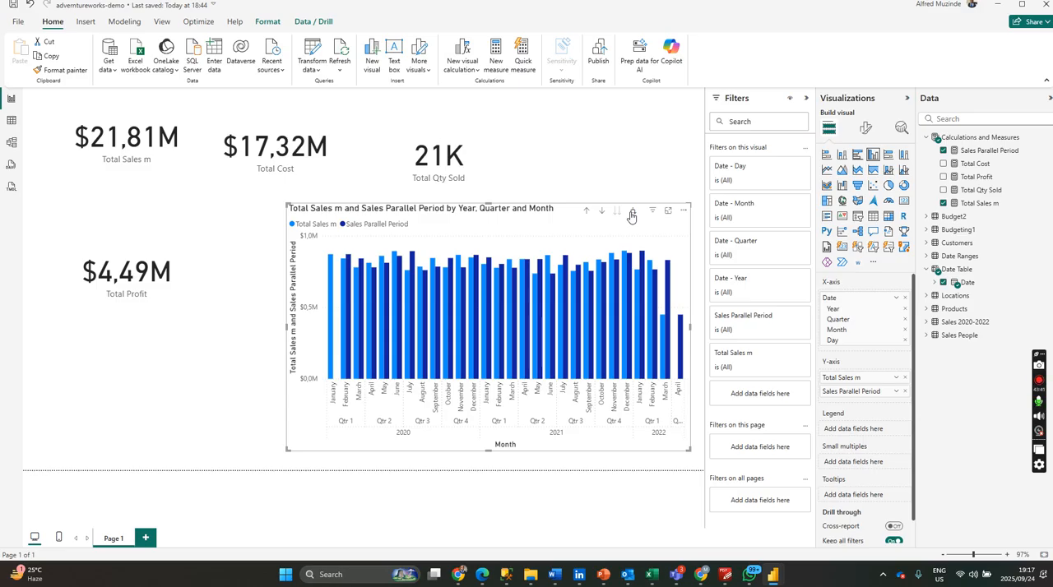
Convert the column chart to a line chart, and resize and reposition it beside the Total Profit card.
{"action": "left_click", "coordinate": [826, 170]}
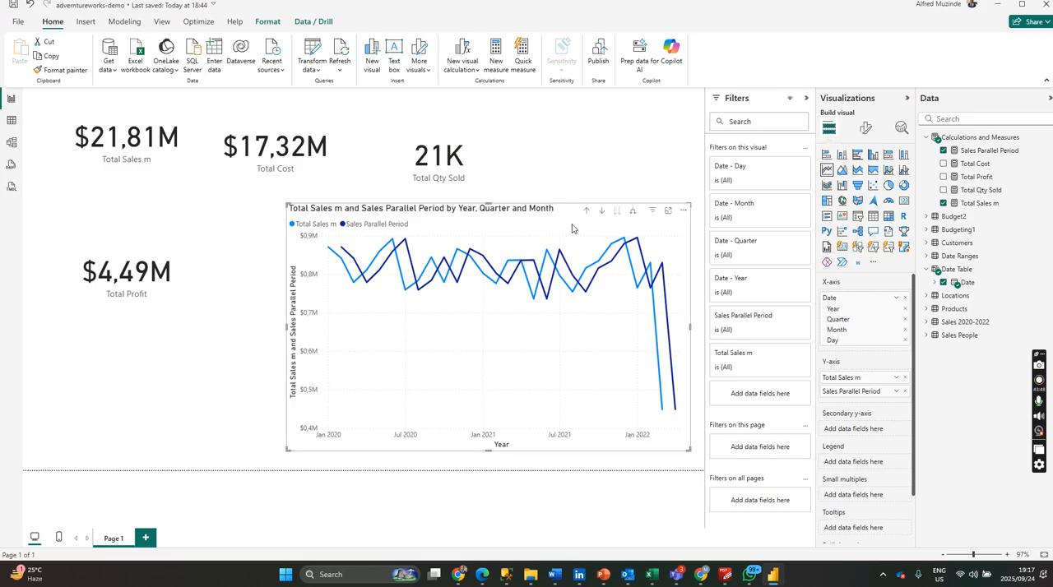
{"action": "left_click_drag", "start_coordinate": [568, 216], "coordinate": [431, 229]}
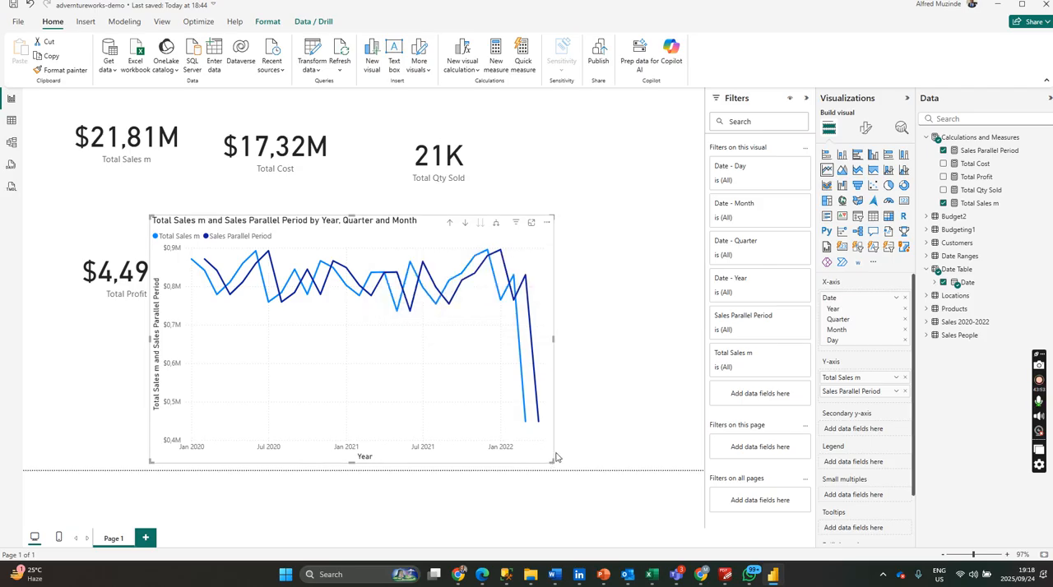
{"action": "left_click_drag", "start_coordinate": [551, 462], "coordinate": [673, 443]}
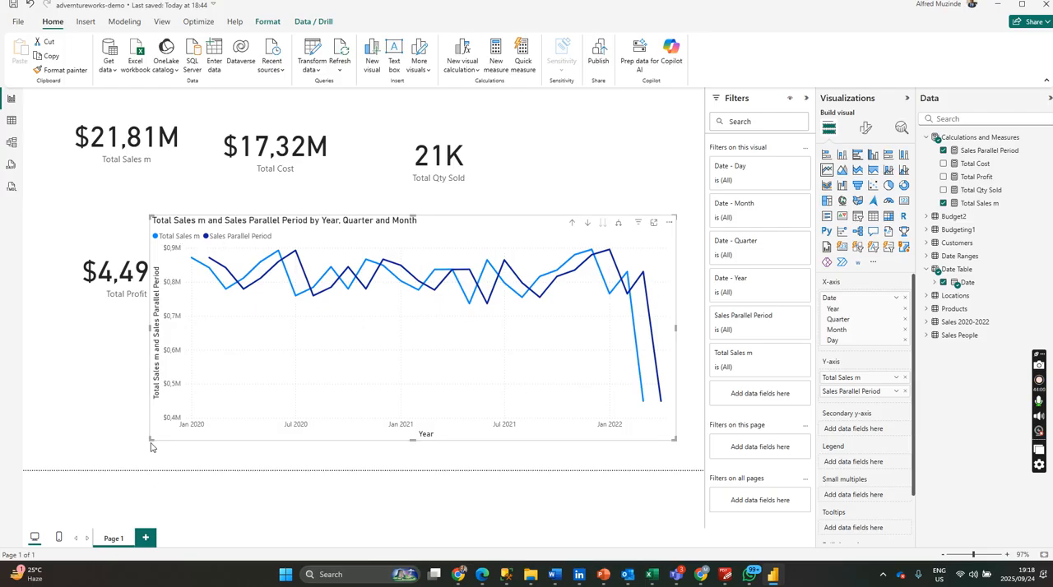
{"action": "left_click_drag", "start_coordinate": [150, 437], "coordinate": [259, 468]}
{"action": "left_click_drag", "start_coordinate": [552, 236], "coordinate": [523, 236]}
Add a second page to the report.
{"action": "left_click", "coordinate": [145, 539]}
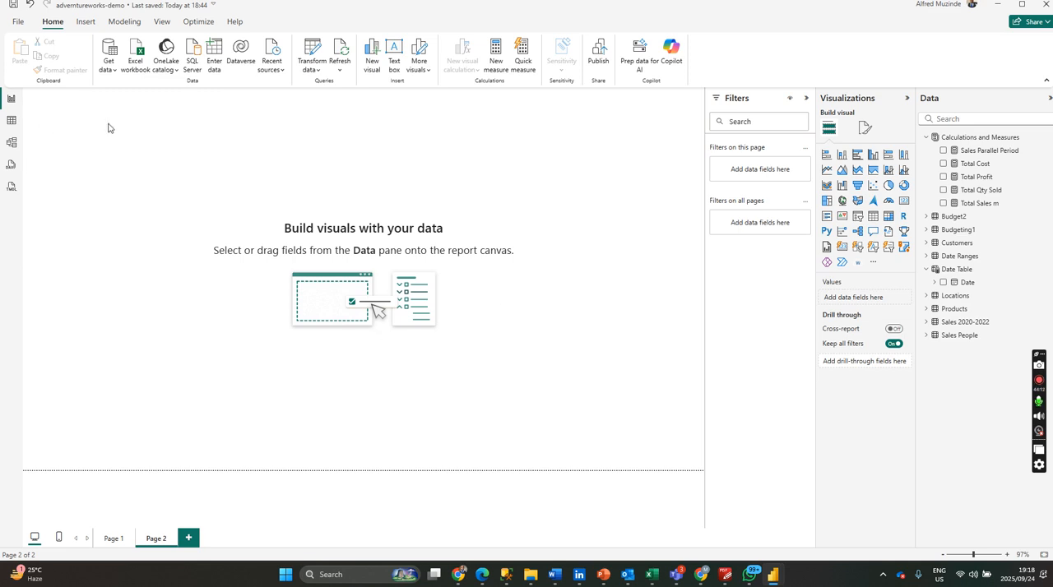
{"action": "left_click", "coordinate": [873, 262]}
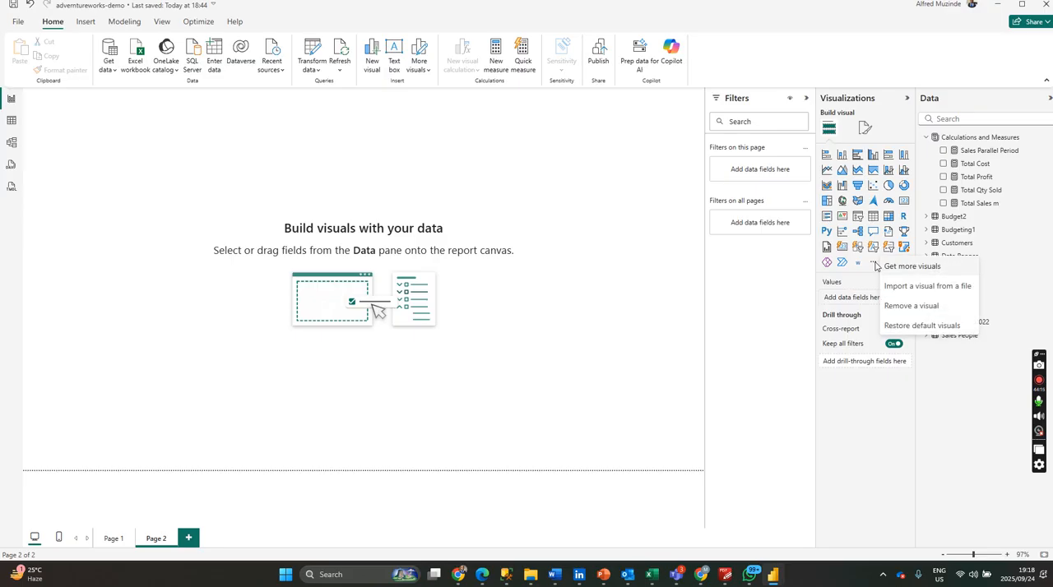
{"action": "left_click", "coordinate": [912, 268]}
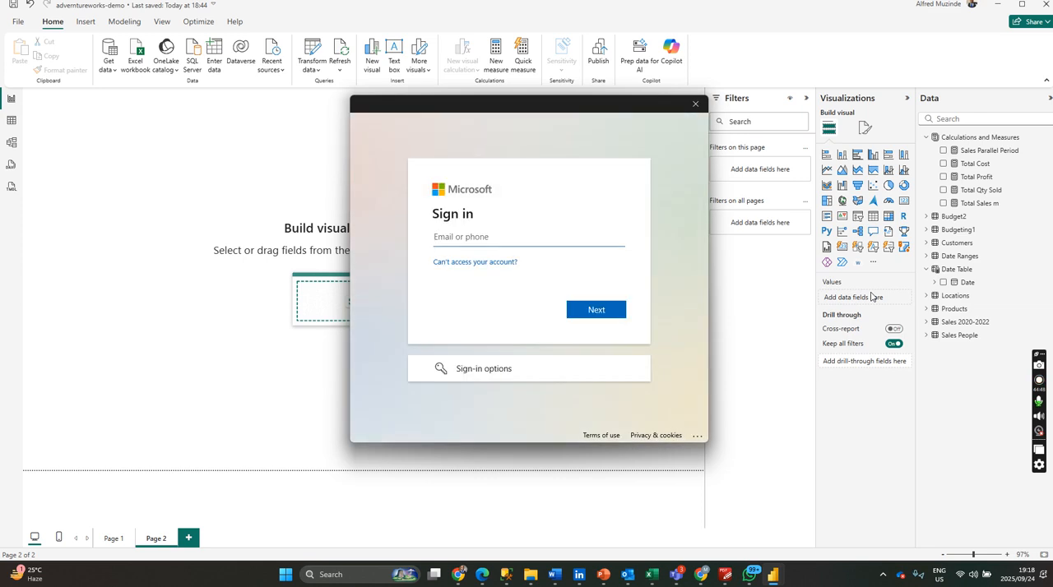
{"action": "left_click", "coordinate": [695, 103]}
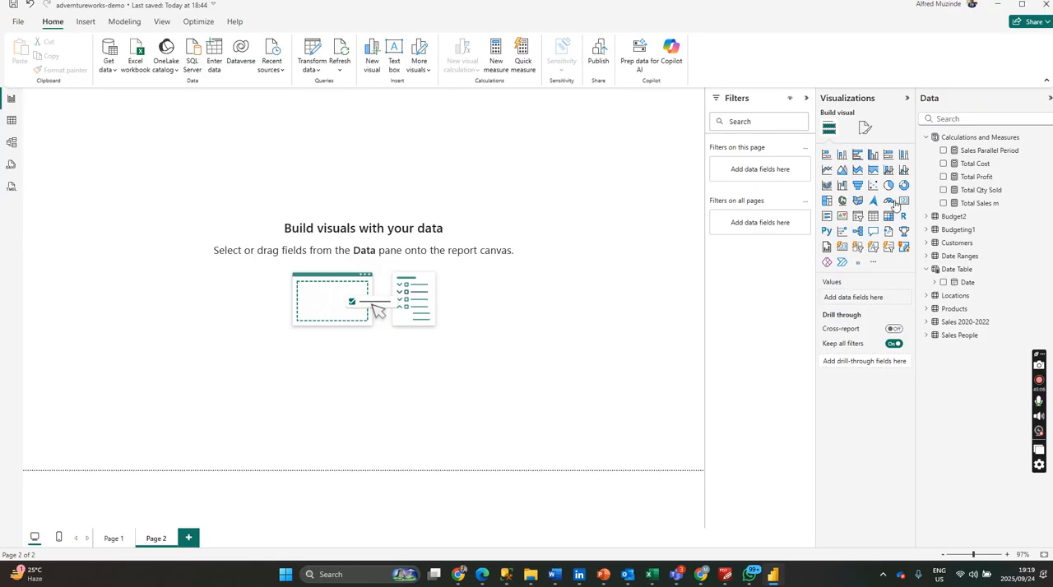
Add an enlarged line chart in the new page's upper-left area plotting Total Sales m by Date Table's Date.
{"action": "left_click", "coordinate": [826, 170]}
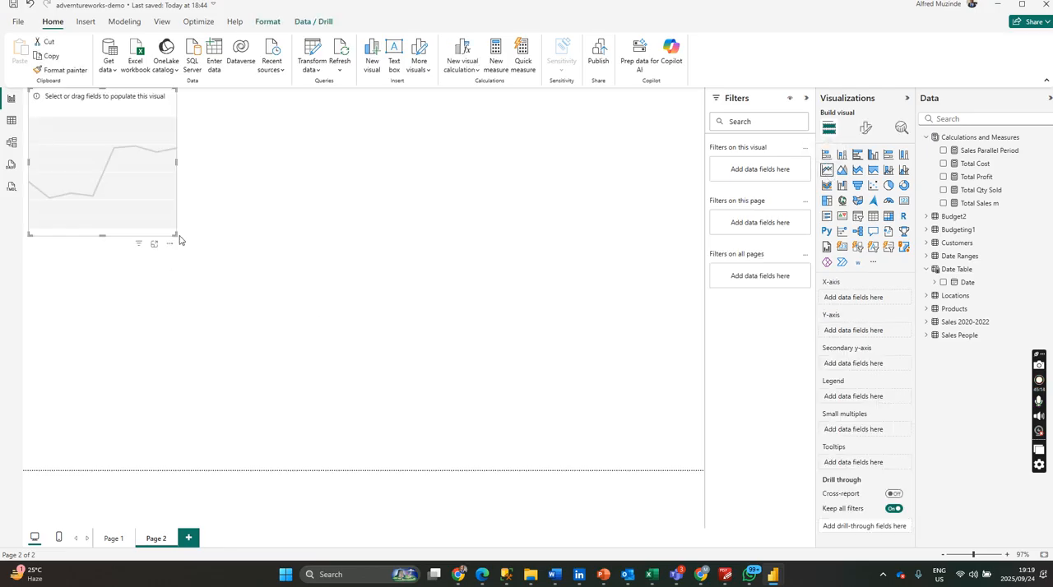
{"action": "left_click_drag", "start_coordinate": [175, 233], "coordinate": [313, 272]}
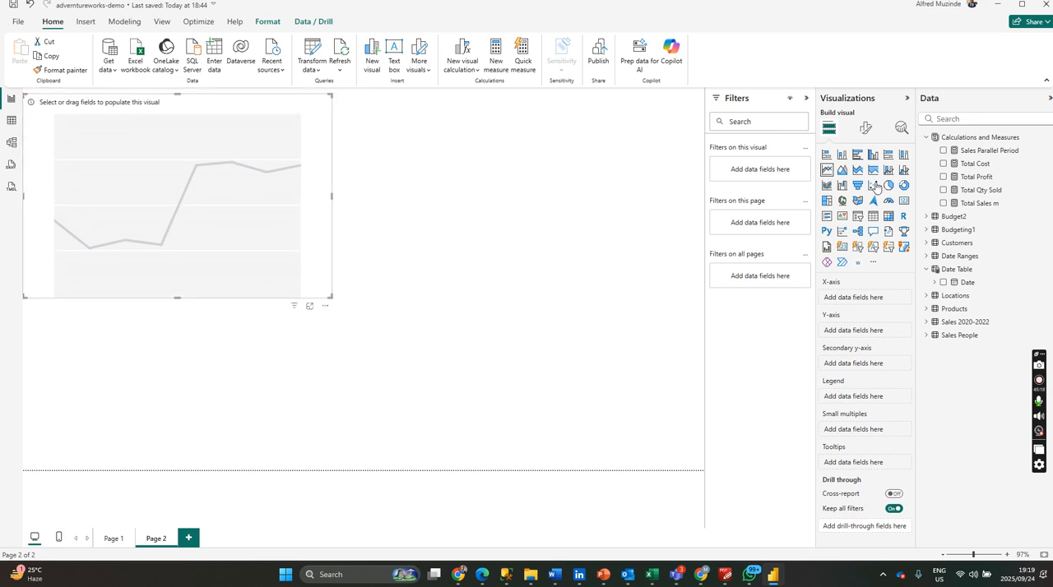
{"action": "left_click", "coordinate": [942, 284]}
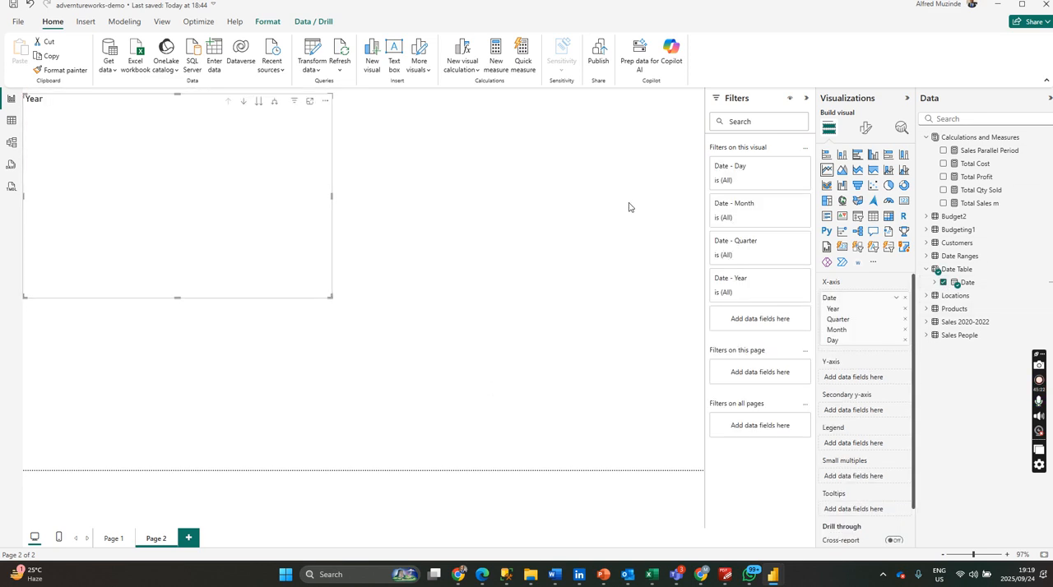
{"action": "left_click", "coordinate": [942, 203]}
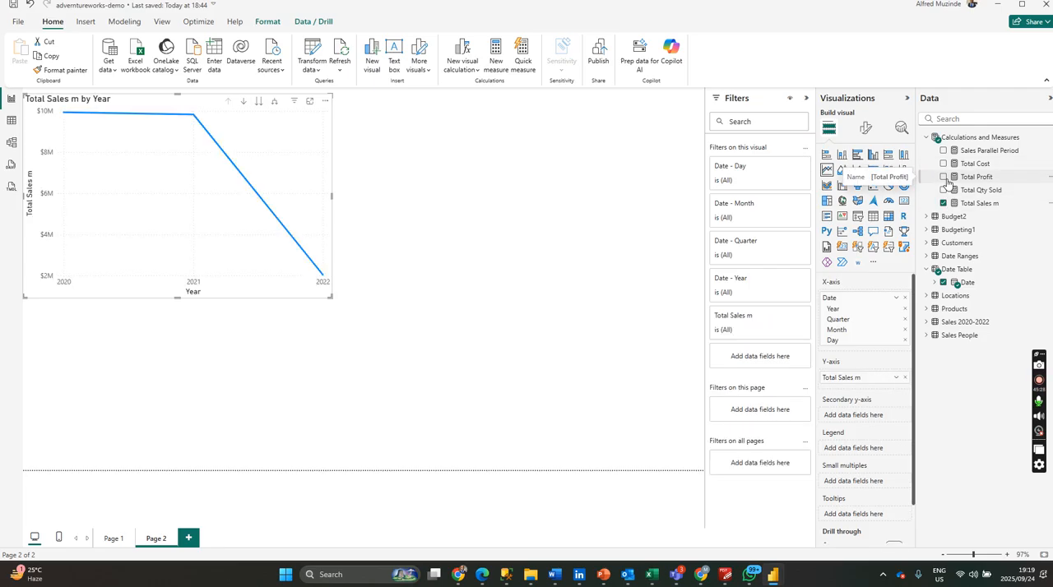
Add the Sales Parallel Period measure to the line chart and expand its date hierarchy to month level.
{"action": "left_click", "coordinate": [943, 150]}
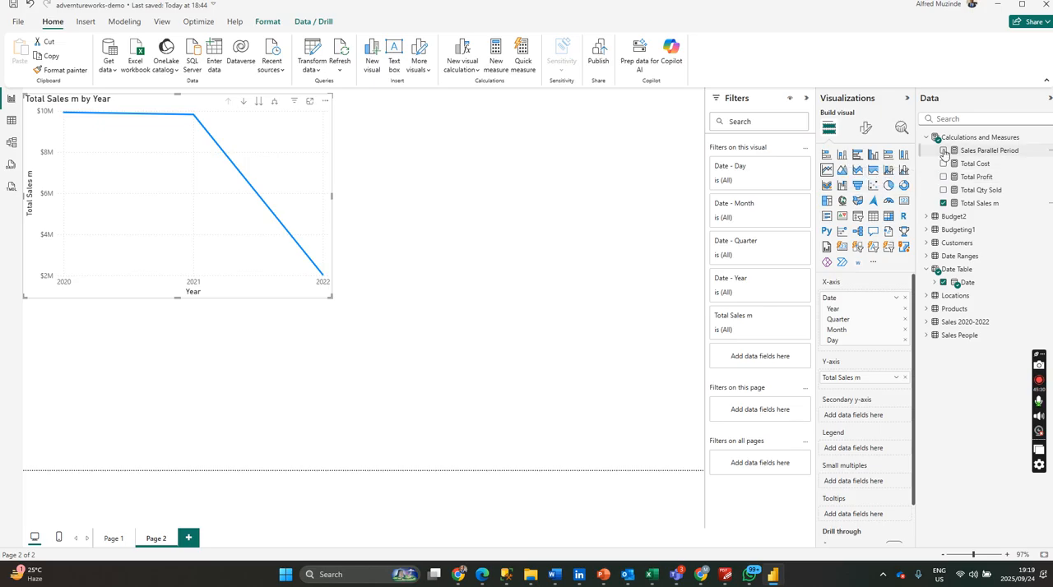
{"action": "left_click", "coordinate": [274, 102]}
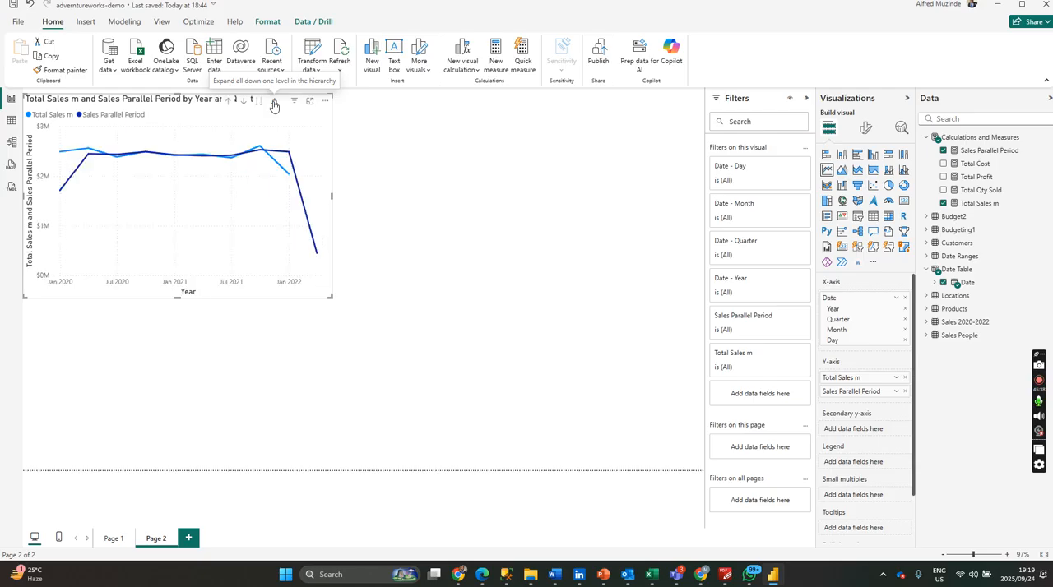
{"action": "left_click", "coordinate": [274, 102]}
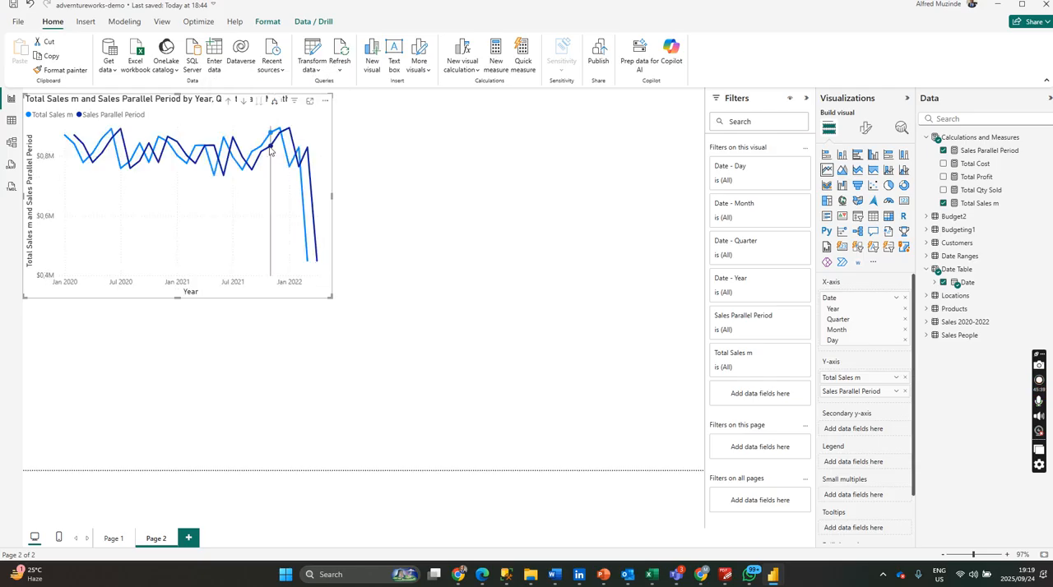
{"action": "left_click", "coordinate": [274, 102]}
{"action": "left_click", "coordinate": [229, 102]}
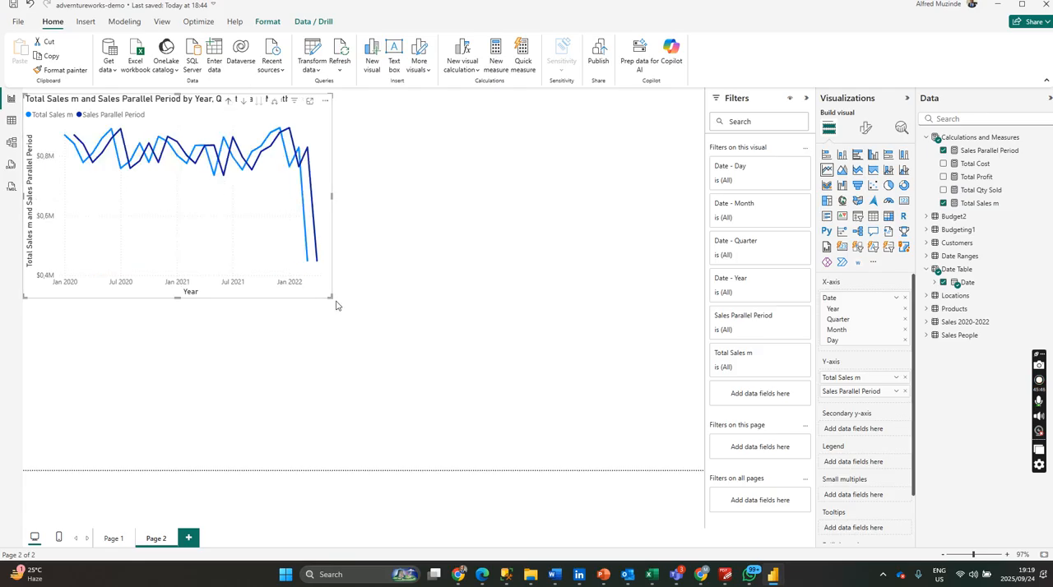
Make the line chart wider and slightly shorter, and move it down to leave free space above it.
{"action": "left_click_drag", "start_coordinate": [328, 298], "coordinate": [435, 280]}
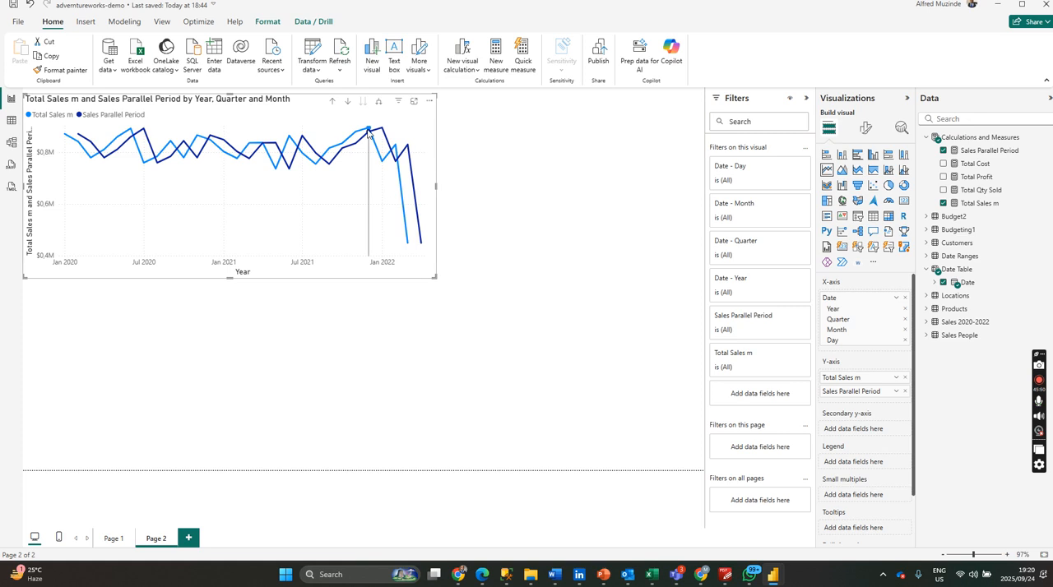
{"action": "left_click_drag", "start_coordinate": [378, 119], "coordinate": [413, 189]}
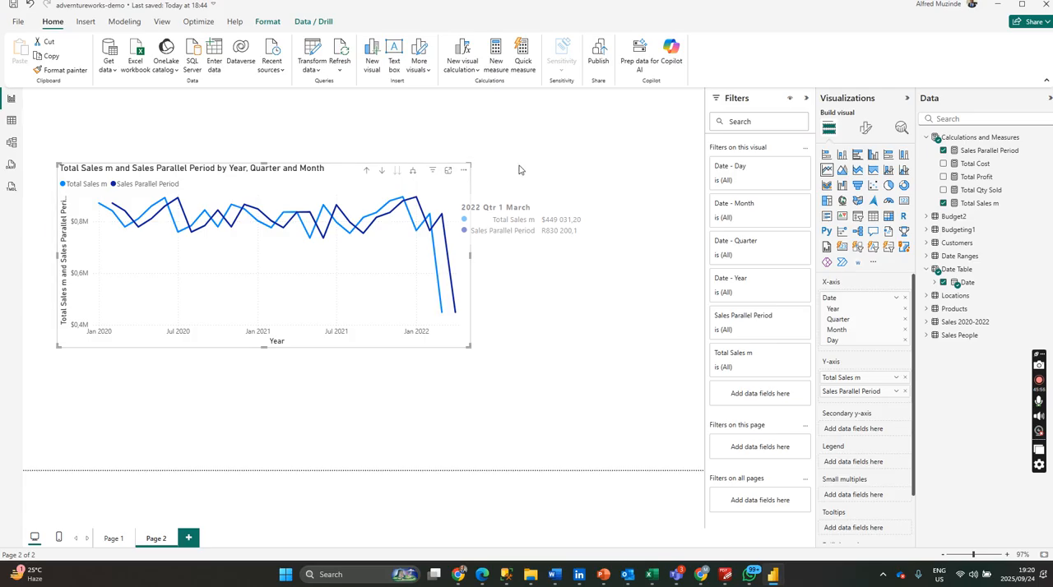
{"action": "left_click", "coordinate": [474, 190]}
{"action": "mouse_move", "coordinate": [343, 255]}
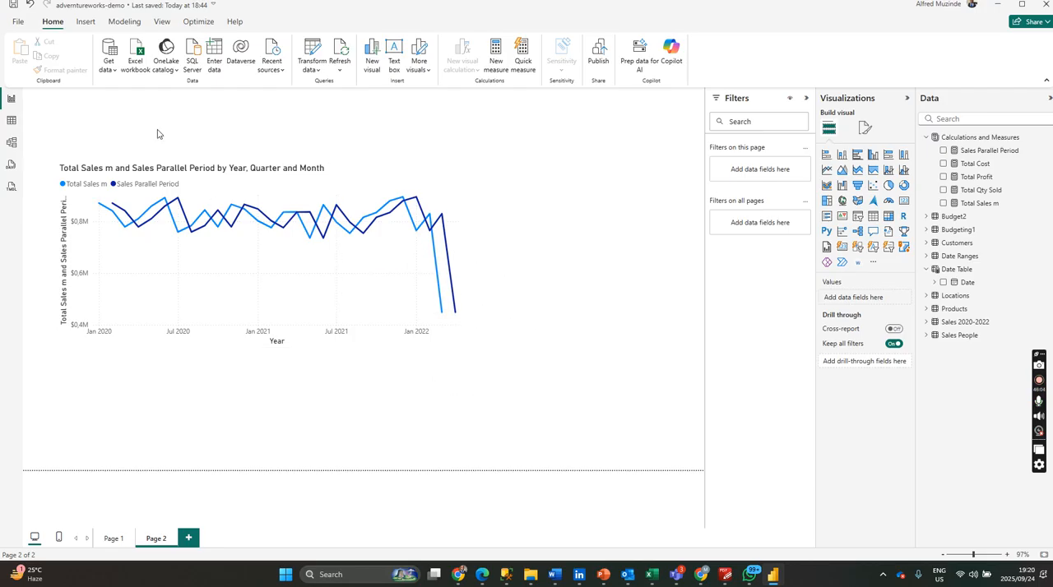
Start inserting an image and browse to the My Drive folder on Google Drive (G:).
{"action": "left_click", "coordinate": [86, 21]}
{"action": "left_click", "coordinate": [375, 66]}
{"action": "left_click", "coordinate": [390, 67]}
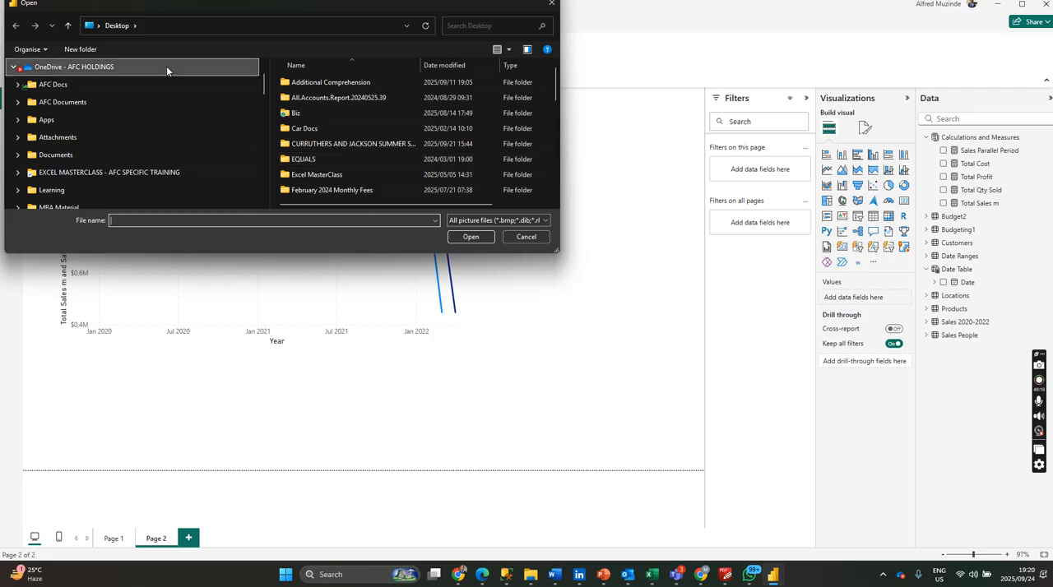
{"action": "scroll", "coordinate": [135, 181], "scroll_direction": "down", "scroll_amount": 5}
{"action": "scroll", "coordinate": [135, 183], "scroll_direction": "down", "scroll_amount": 10}
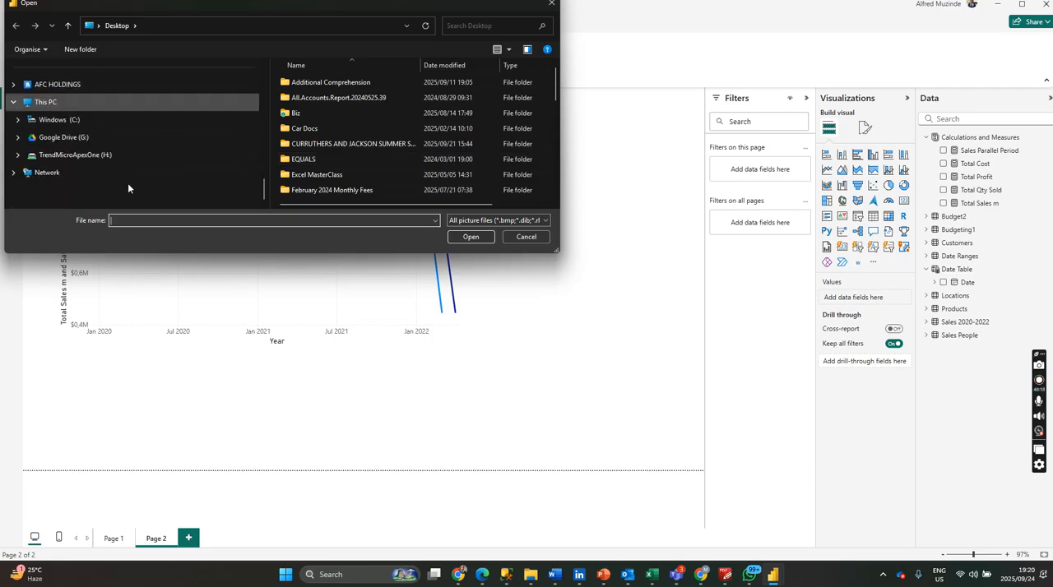
{"action": "left_click", "coordinate": [103, 137]}
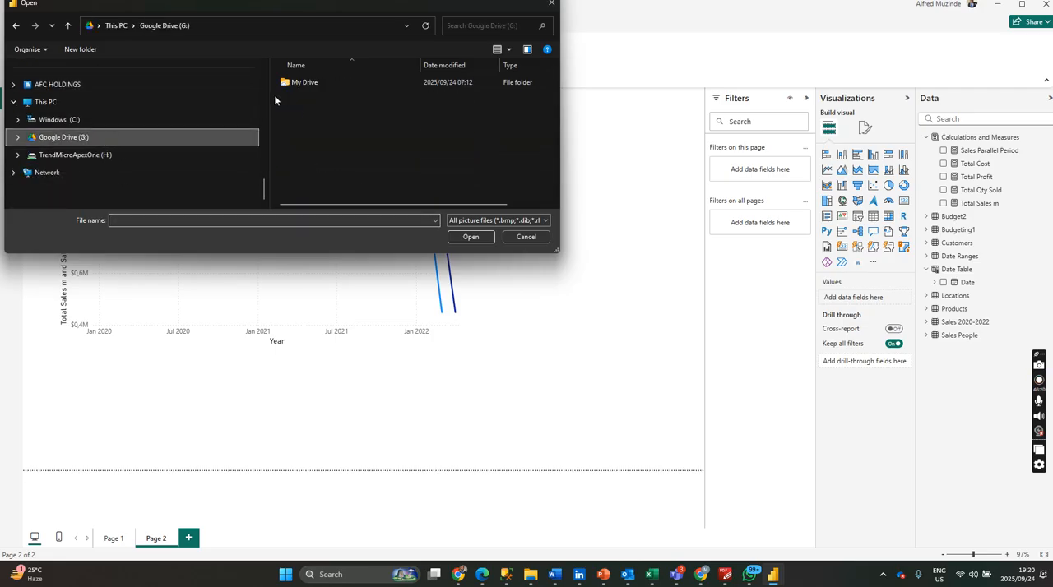
{"action": "double_click", "coordinate": [350, 83]}
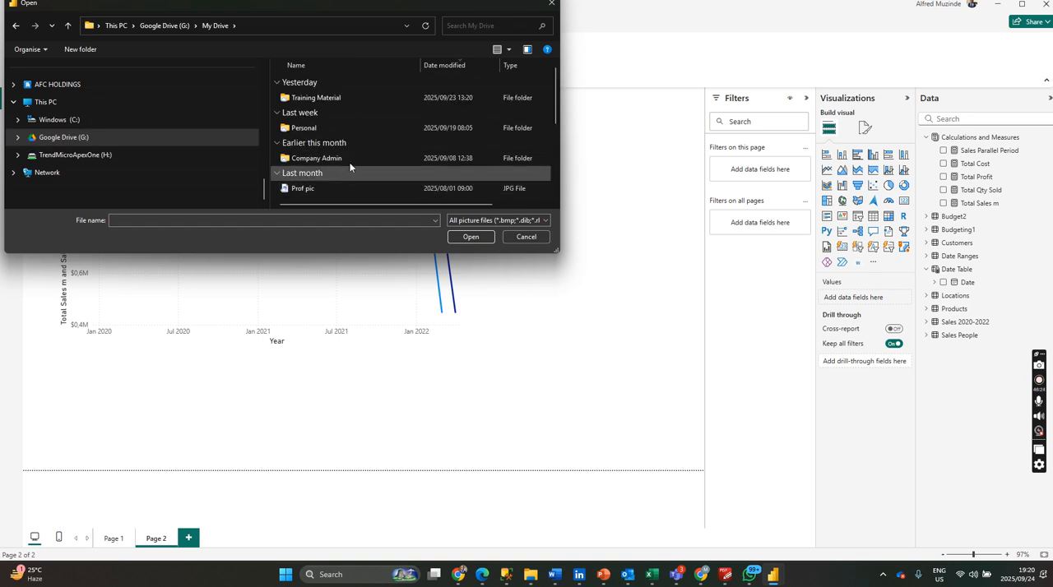
Insert the Logo JPG from Training Material's PL-300T00A-Trainer-Files-Microsoft-Power-BI-Data-Analysis folder, inside Additional Materials.
{"action": "scroll", "coordinate": [353, 156], "scroll_direction": "down", "scroll_amount": 1}
{"action": "scroll", "coordinate": [353, 154], "scroll_direction": "up", "scroll_amount": 1}
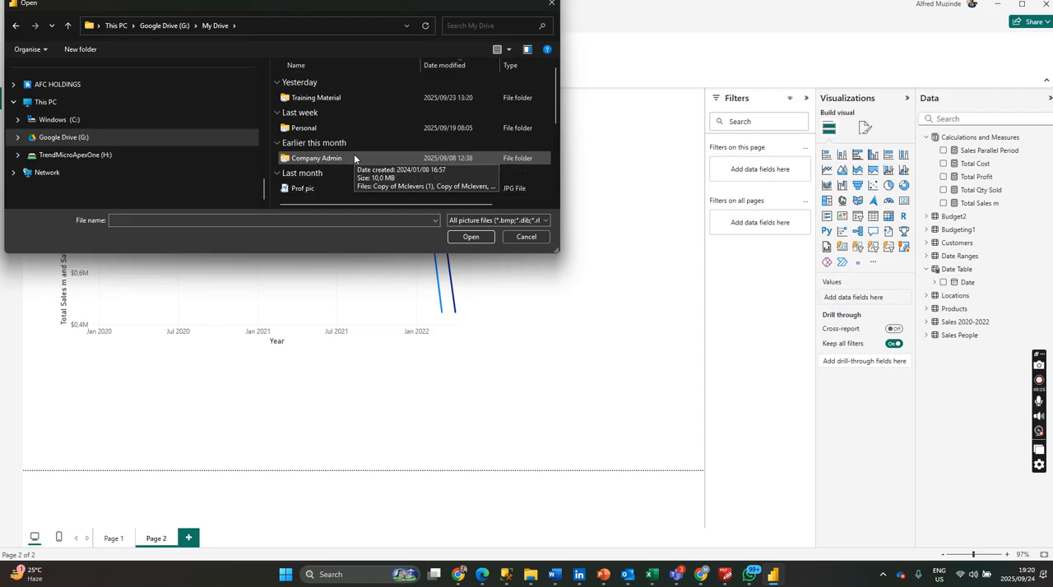
{"action": "double_click", "coordinate": [338, 98]}
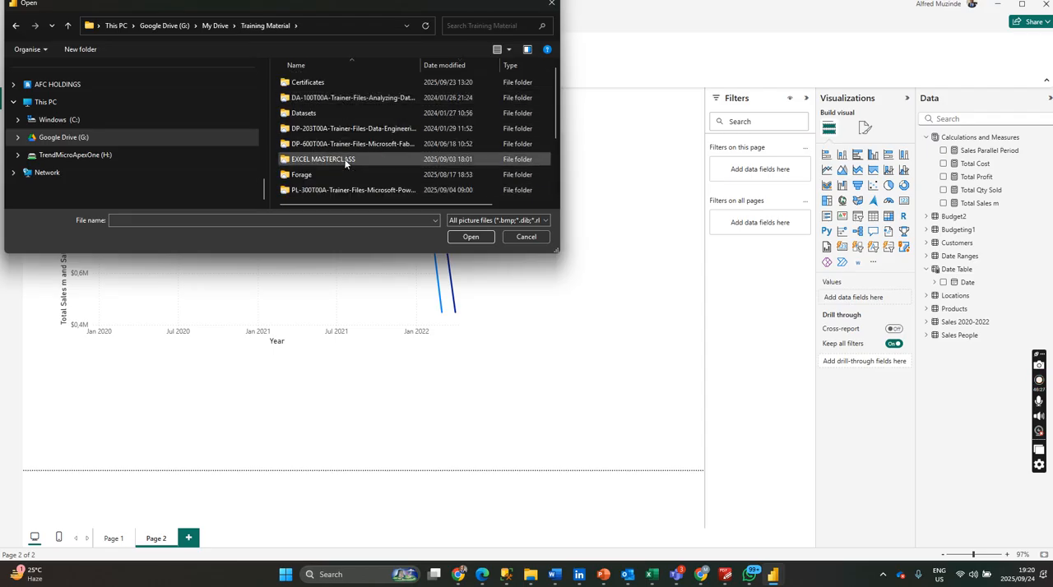
{"action": "double_click", "coordinate": [346, 191]}
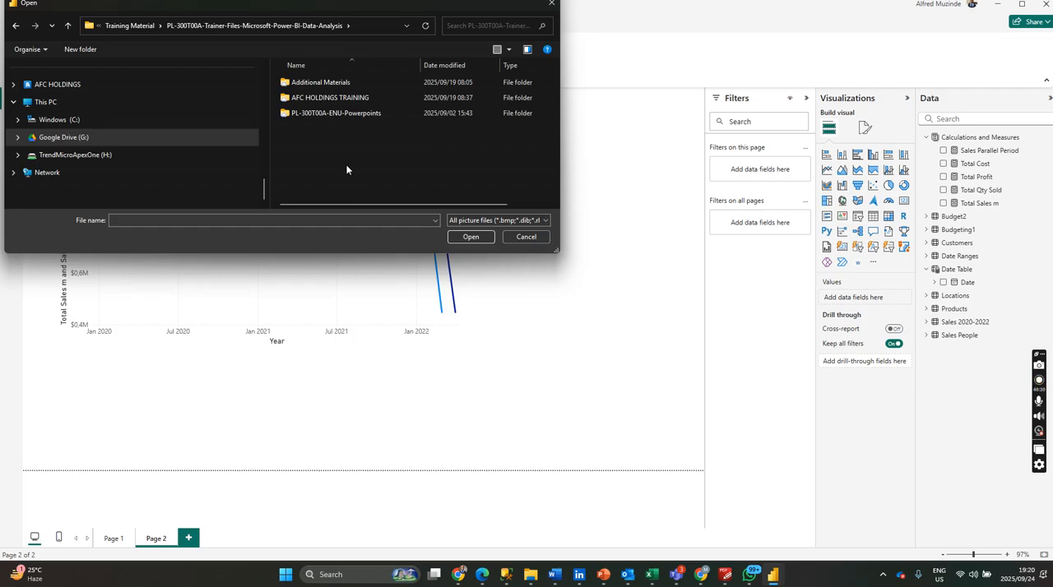
{"action": "double_click", "coordinate": [344, 83]}
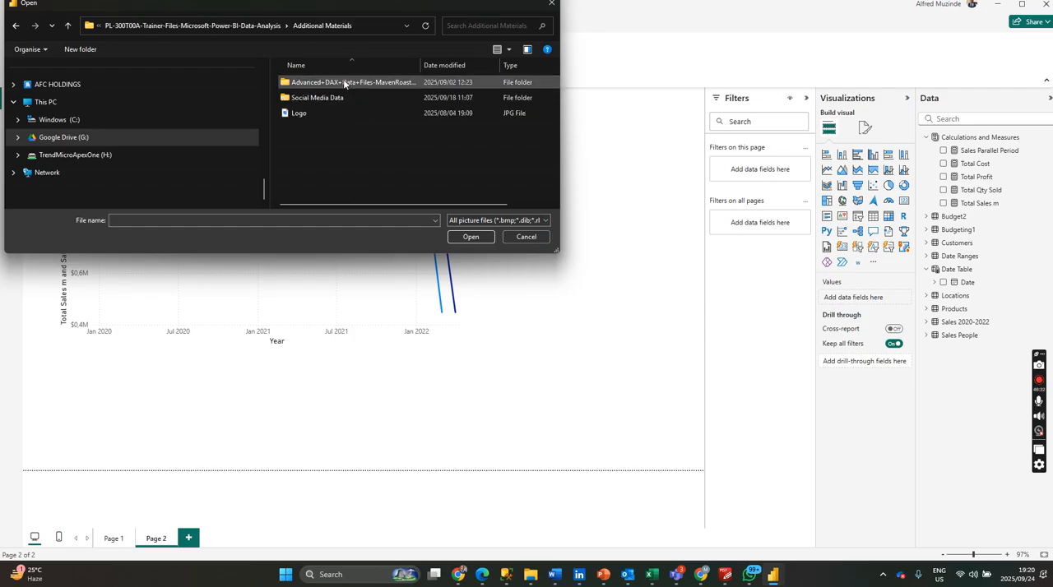
{"action": "left_click", "coordinate": [356, 114]}
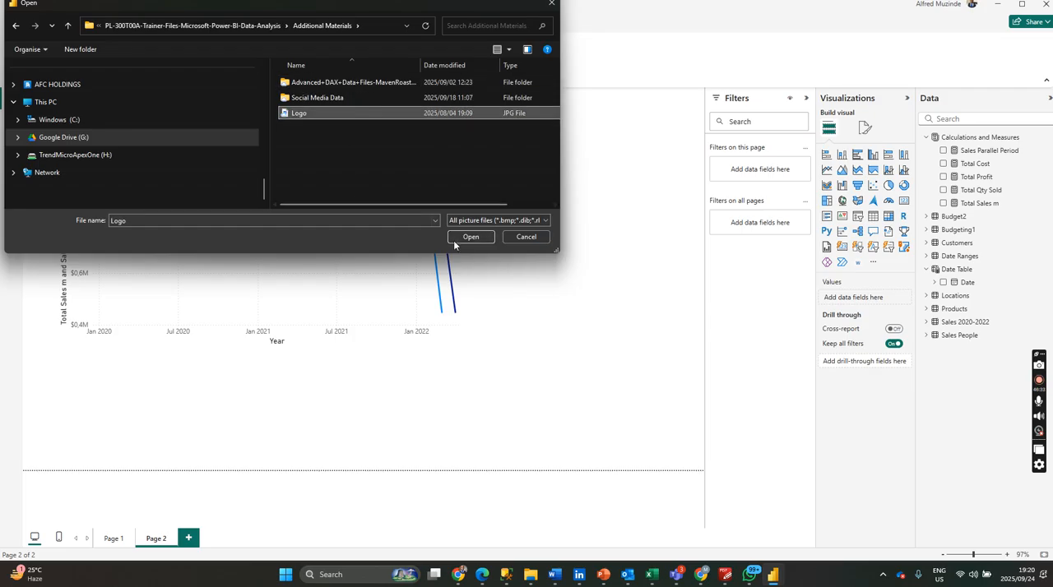
{"action": "left_click", "coordinate": [464, 237]}
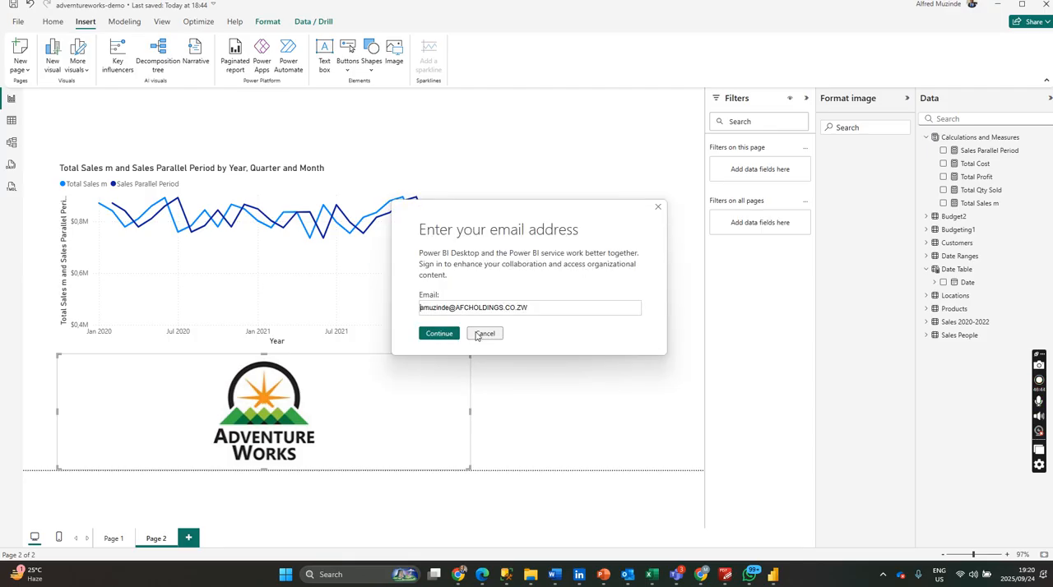
Shrink the Adventure Works logo and move it to the page's upper-left corner, dismissing the sign-in prompts.
{"action": "left_click", "coordinate": [480, 334]}
{"action": "left_click_drag", "start_coordinate": [469, 355], "coordinate": [202, 428]}
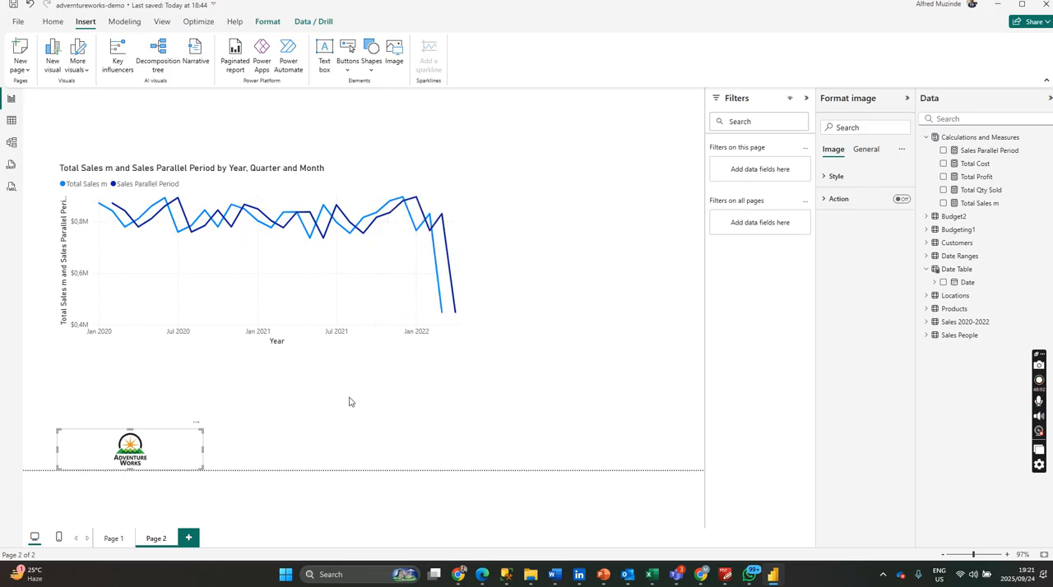
{"action": "left_click_drag", "start_coordinate": [172, 446], "coordinate": [137, 105]}
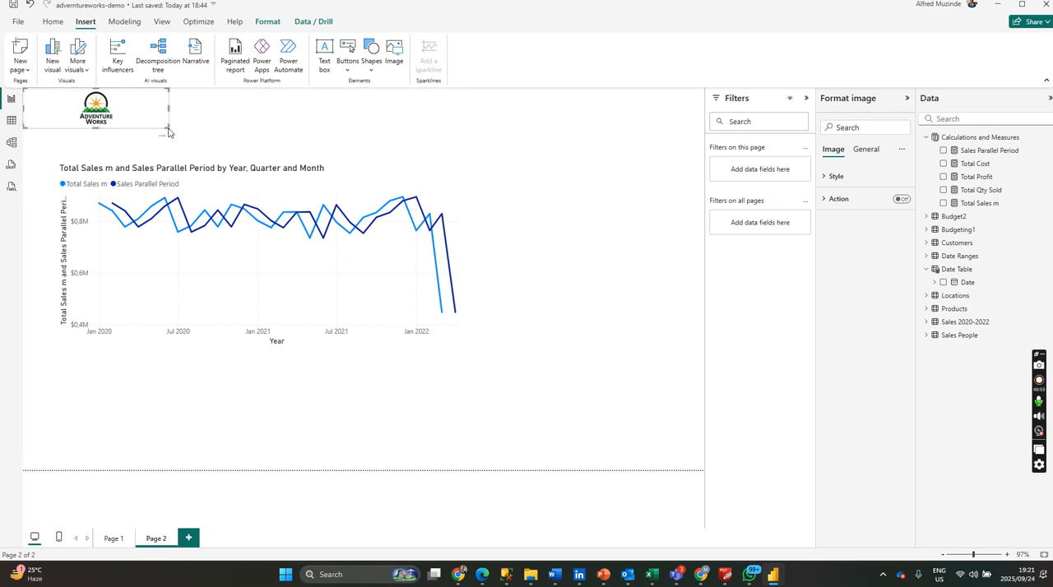
{"action": "left_click", "coordinate": [484, 333]}
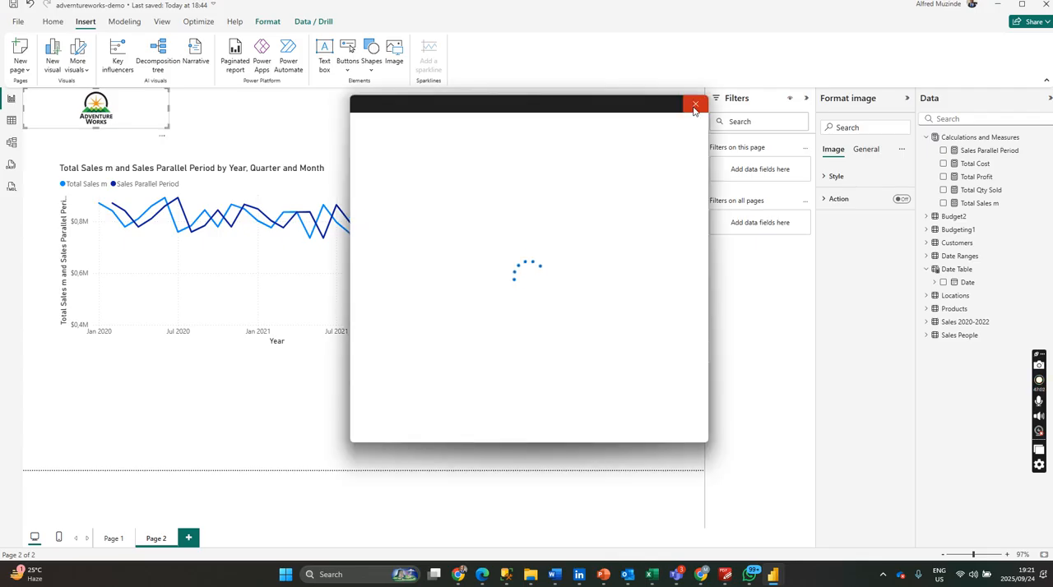
{"action": "left_click", "coordinate": [695, 104]}
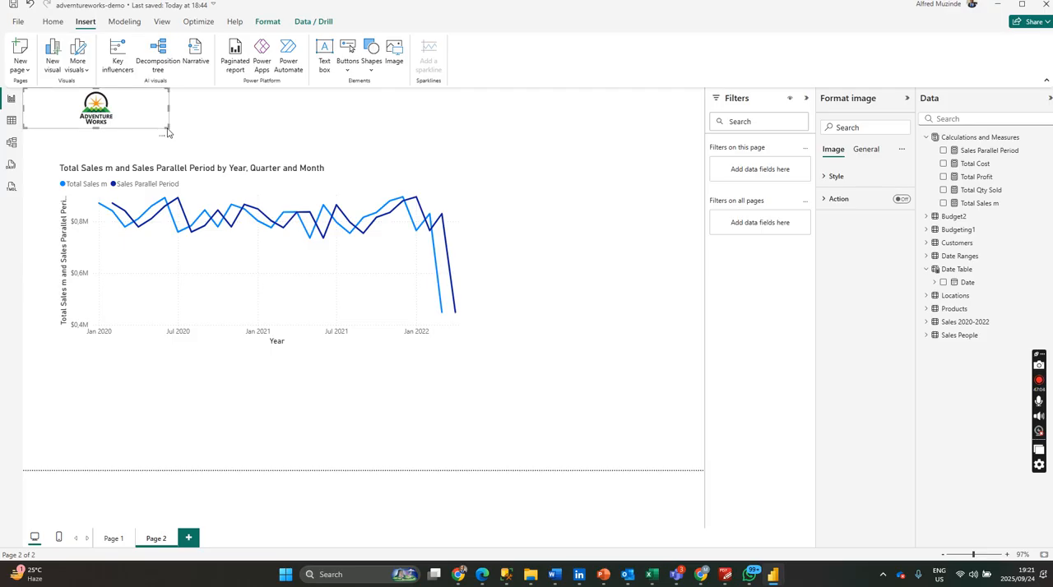
Resize the logo to a compact, roughly square frame in the page corner, dismissing the recurring sign-in prompts.
{"action": "left_click_drag", "start_coordinate": [167, 129], "coordinate": [102, 104]}
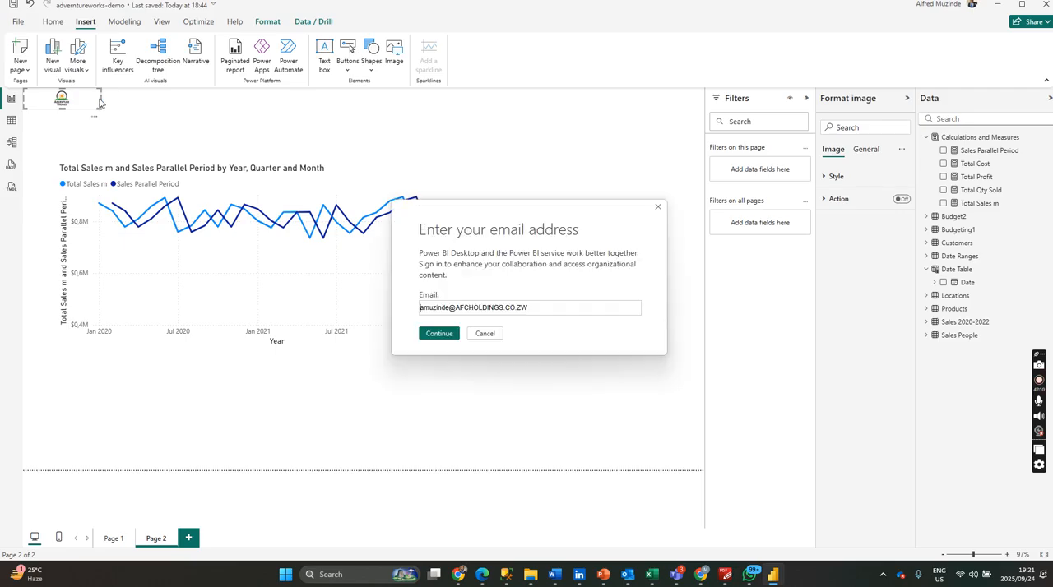
{"action": "left_click", "coordinate": [485, 334]}
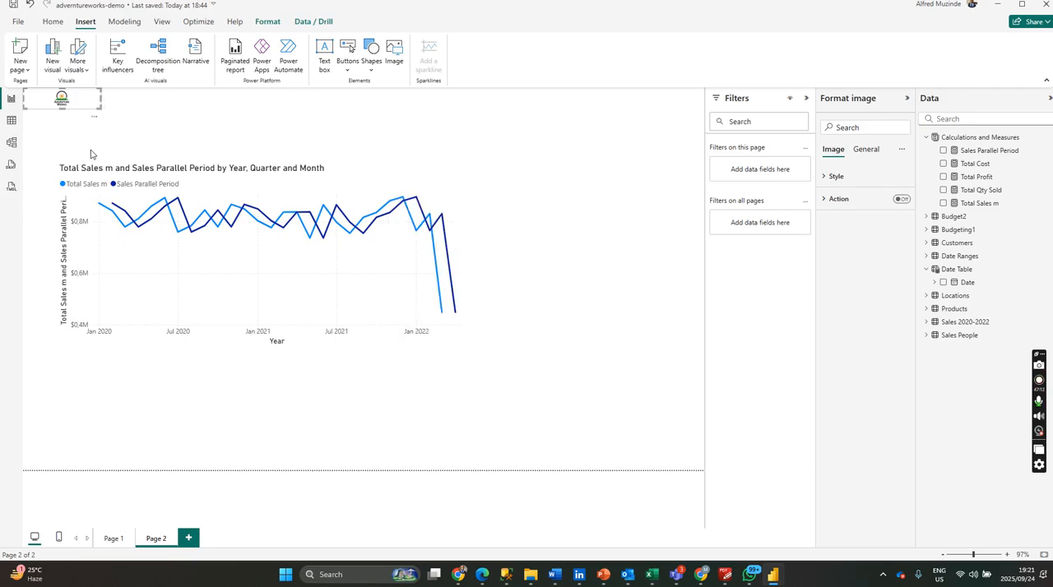
{"action": "left_click_drag", "start_coordinate": [100, 99], "coordinate": [59, 116]}
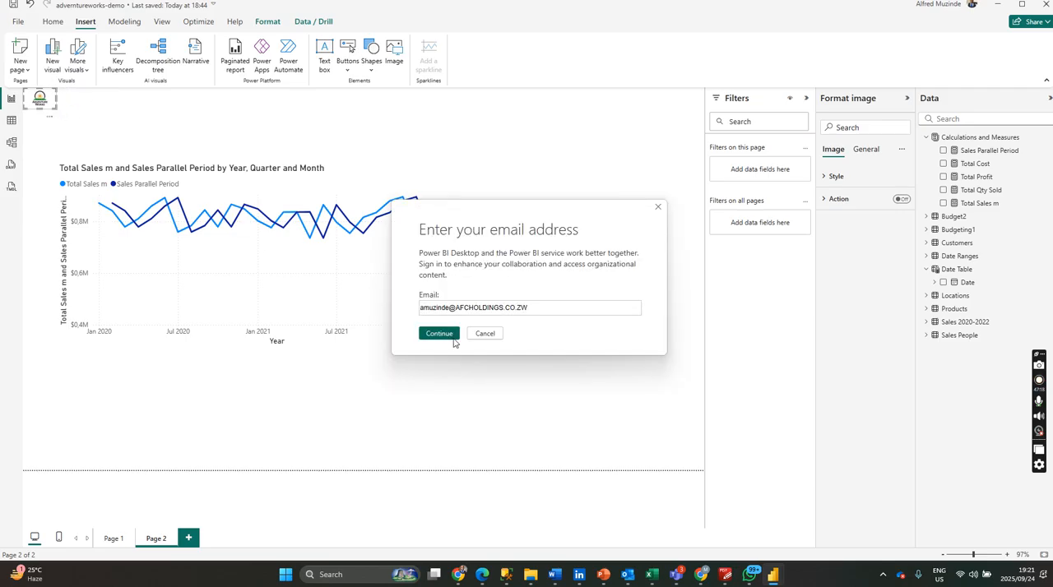
{"action": "left_click", "coordinate": [484, 333]}
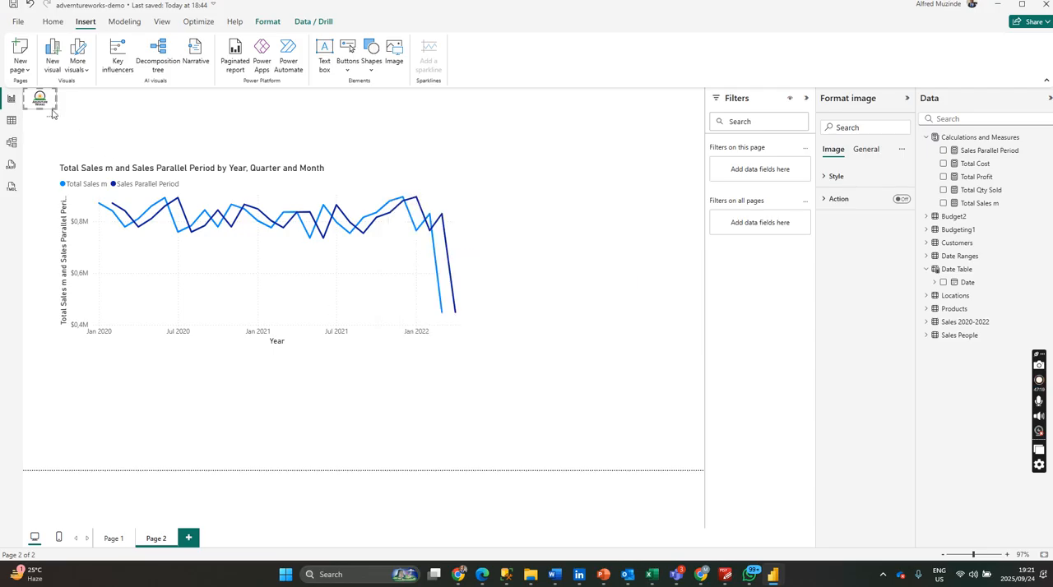
{"action": "left_click_drag", "start_coordinate": [63, 121], "coordinate": [73, 120]}
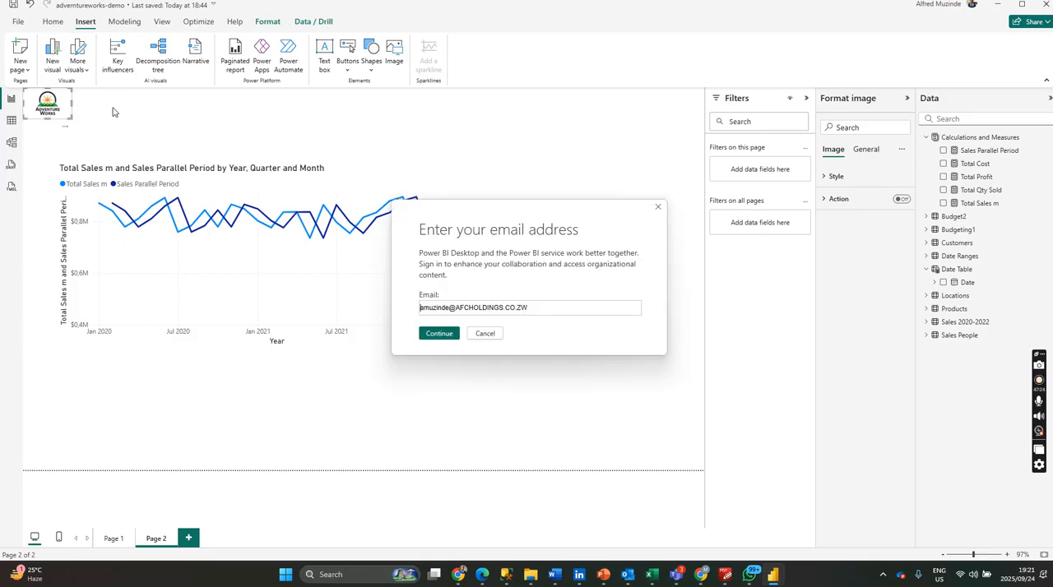
{"action": "left_click", "coordinate": [442, 336]}
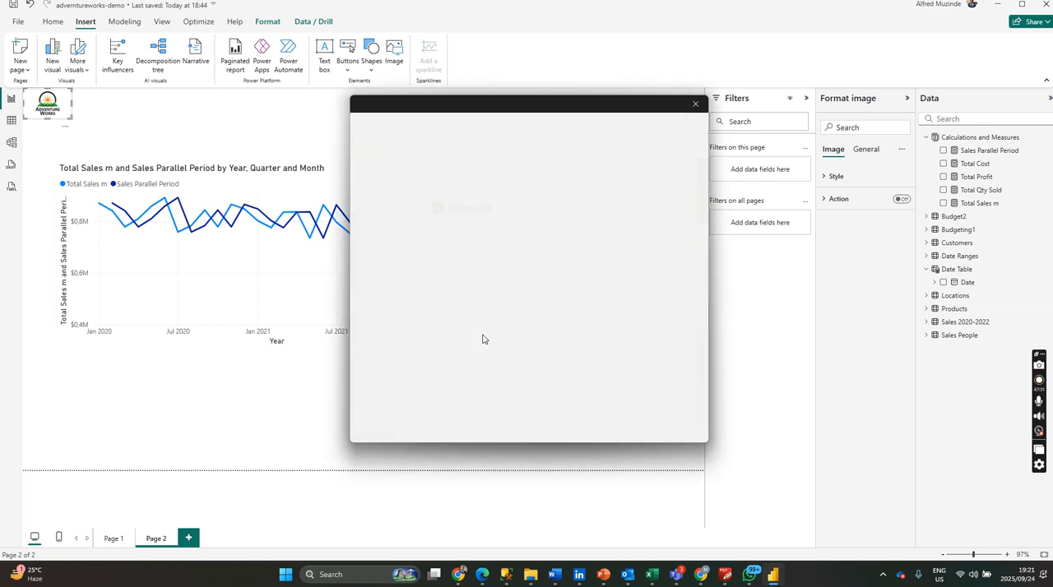
{"action": "left_click", "coordinate": [694, 107]}
{"action": "left_click", "coordinate": [112, 116]}
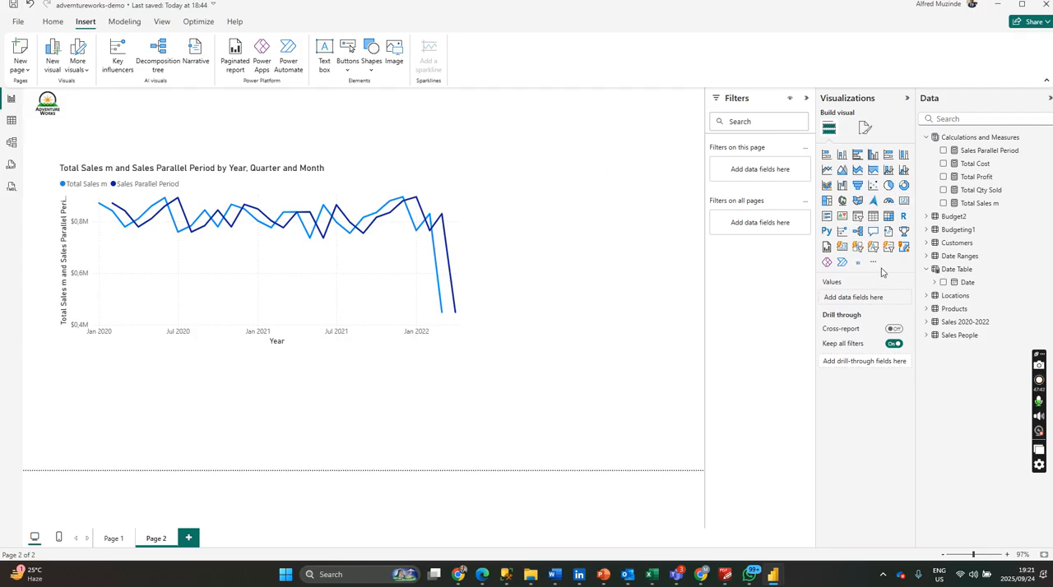
Add an empty Card (new) visual and fit it as a wide, low strip beside the logo above the chart.
{"action": "left_click", "coordinate": [841, 249]}
{"action": "left_click_drag", "start_coordinate": [435, 425], "coordinate": [461, 131]}
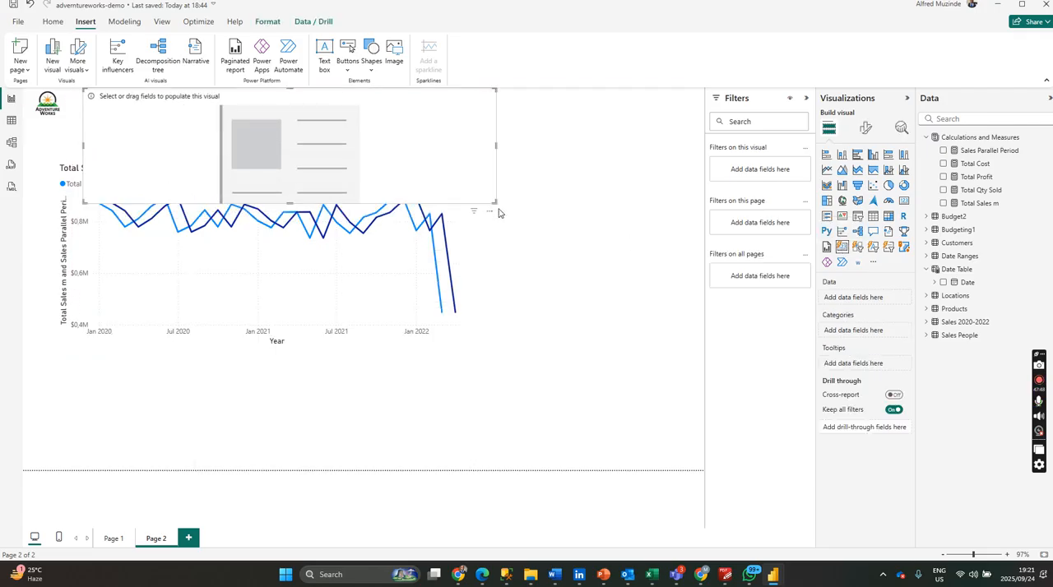
{"action": "left_click_drag", "start_coordinate": [494, 200], "coordinate": [564, 134]}
{"action": "left_click_drag", "start_coordinate": [448, 118], "coordinate": [441, 118]}
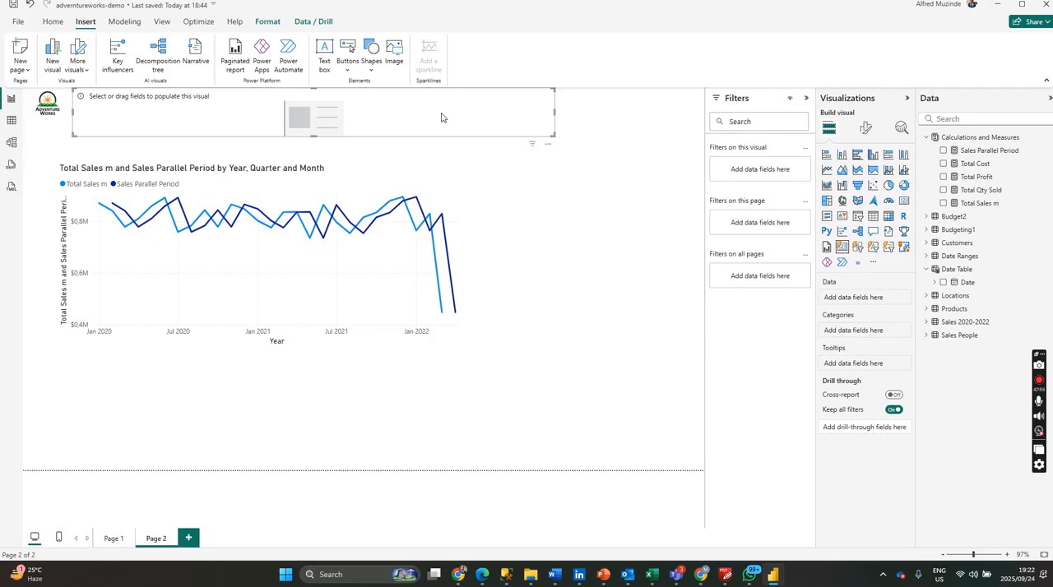
Add the Total Cost, Total Profit, Total Qty Sold and Total Sales m measures to the new card visual.
{"action": "left_click", "coordinate": [943, 163]}
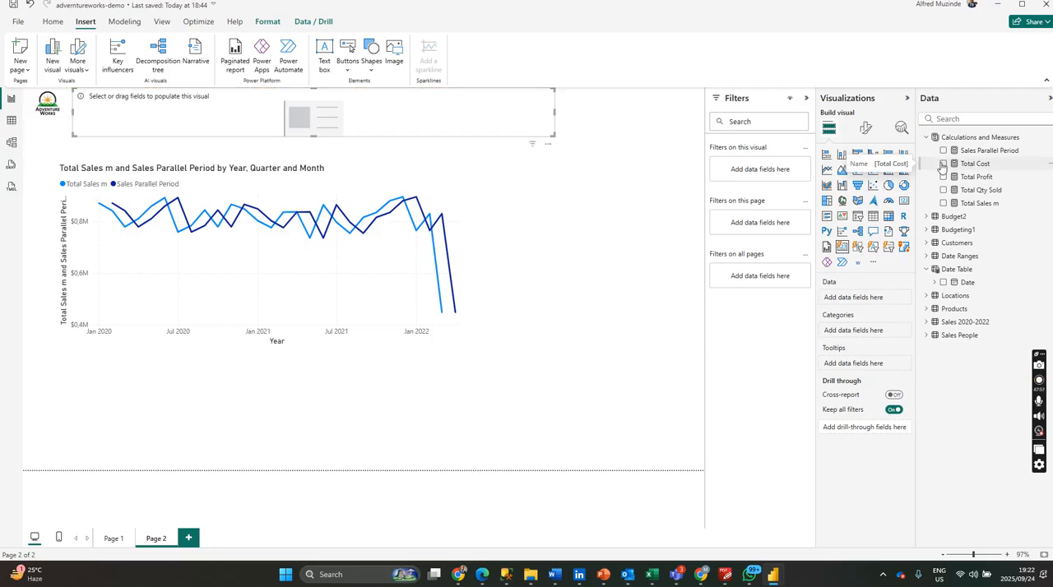
{"action": "left_click", "coordinate": [943, 176]}
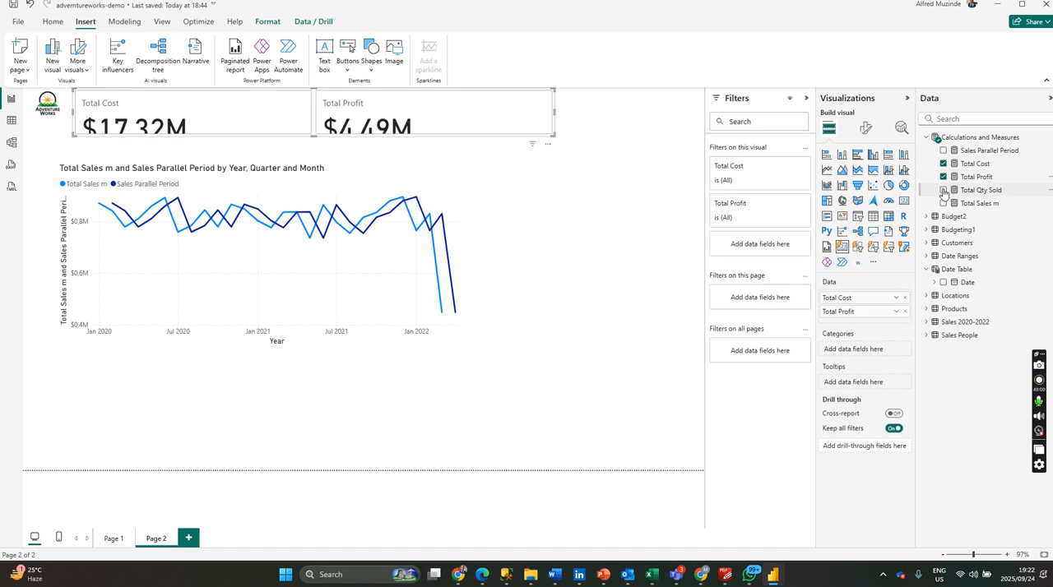
{"action": "left_click", "coordinate": [943, 189]}
{"action": "left_click", "coordinate": [943, 203]}
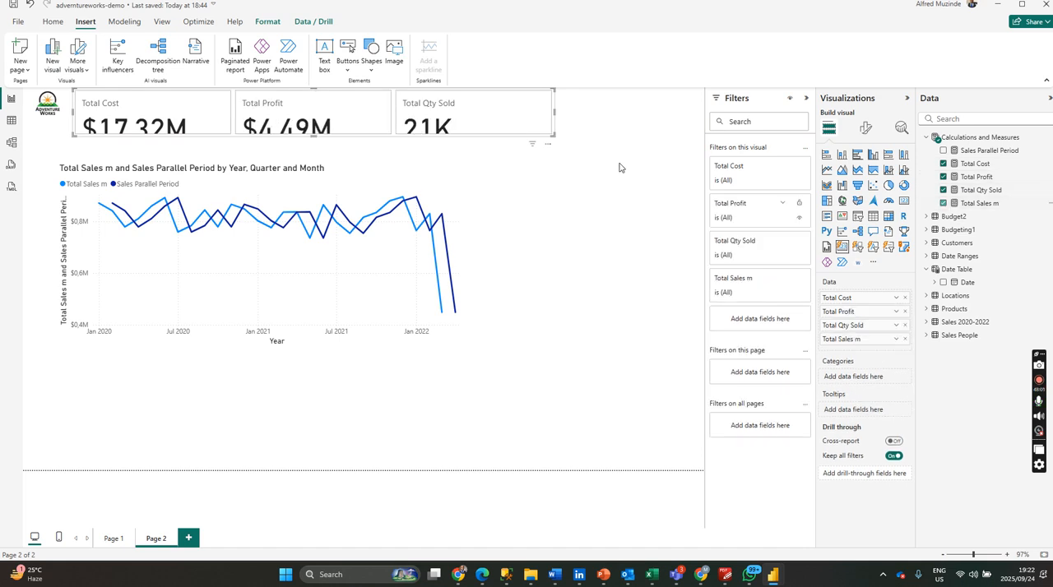
{"action": "left_click", "coordinate": [555, 146]}
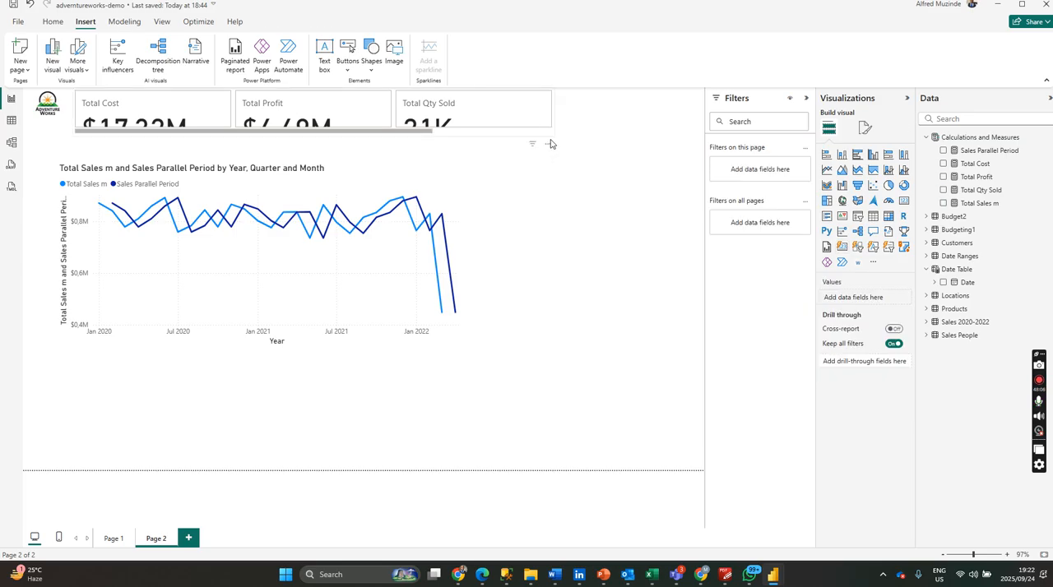
Make the four-measure card visual slightly taller above the line chart.
{"action": "left_click", "coordinate": [544, 121]}
{"action": "left_click_drag", "start_coordinate": [548, 133], "coordinate": [547, 142]}
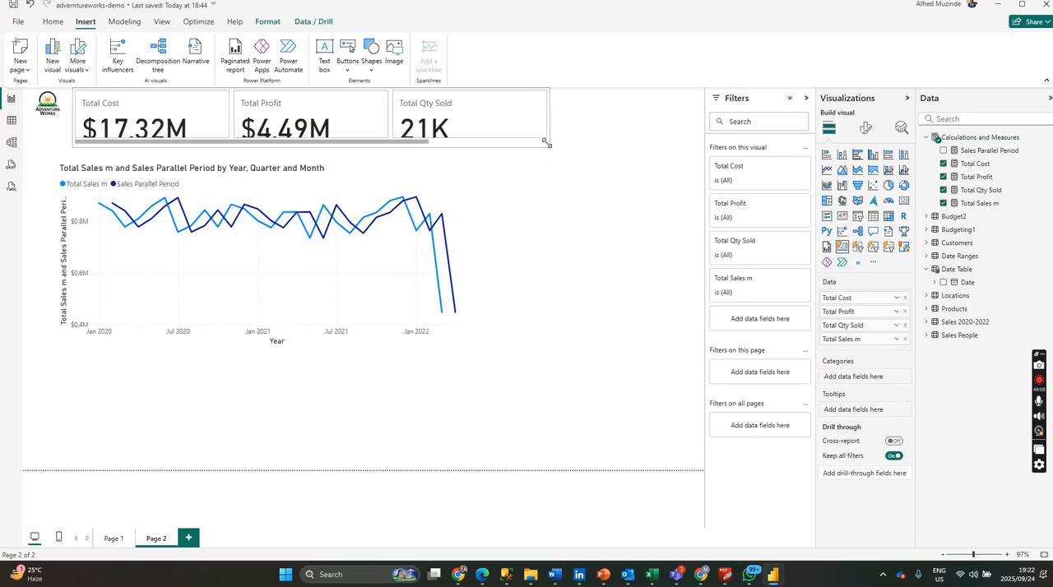
Set the card visual's multi-card layout to show a maximum of 4 cards and turn on its border.
{"action": "left_click", "coordinate": [866, 132]}
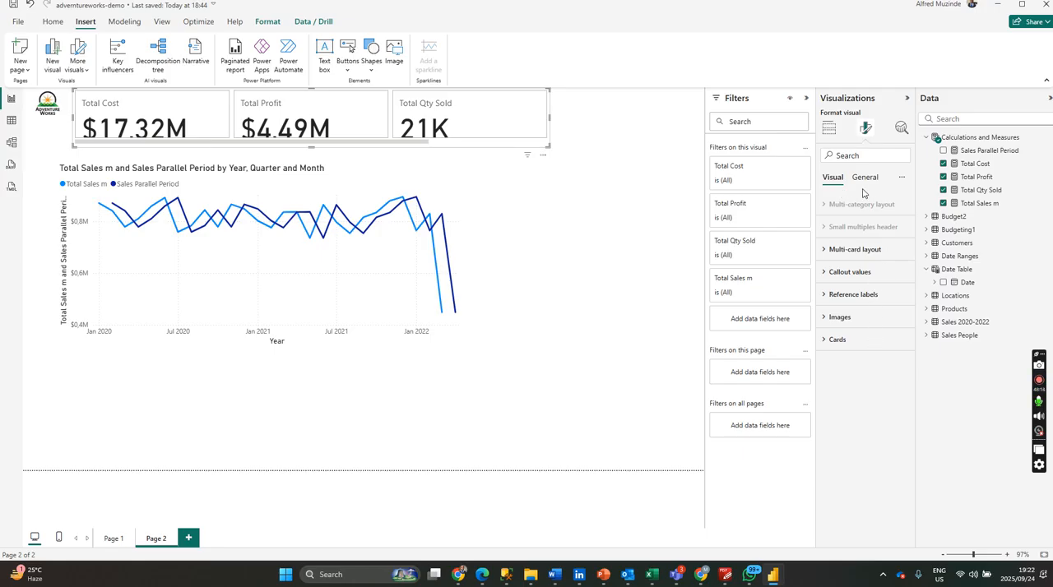
{"action": "left_click", "coordinate": [864, 180]}
{"action": "left_click", "coordinate": [833, 179]}
{"action": "left_click", "coordinate": [838, 339]}
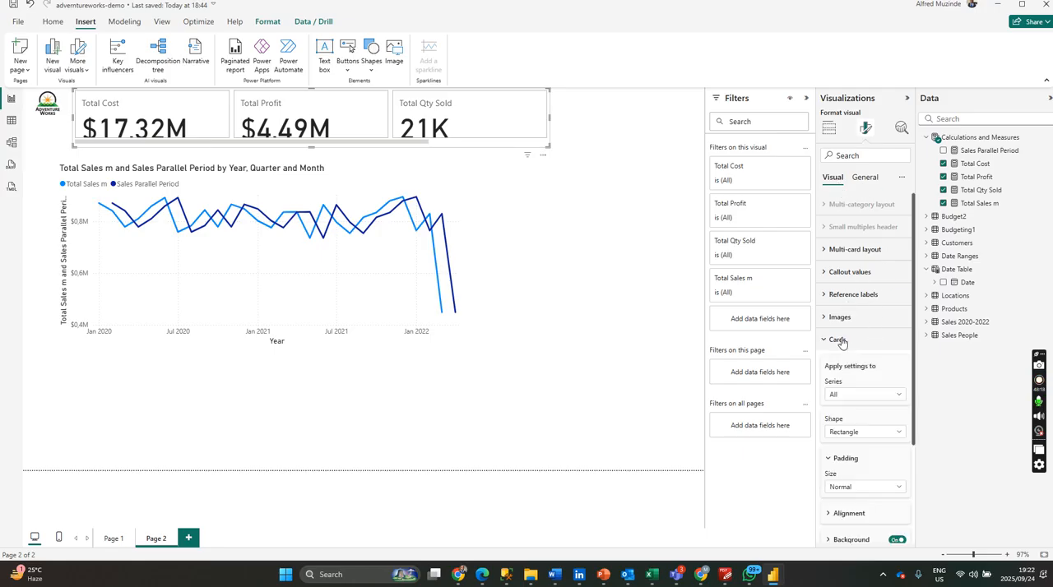
{"action": "left_click", "coordinate": [840, 340]}
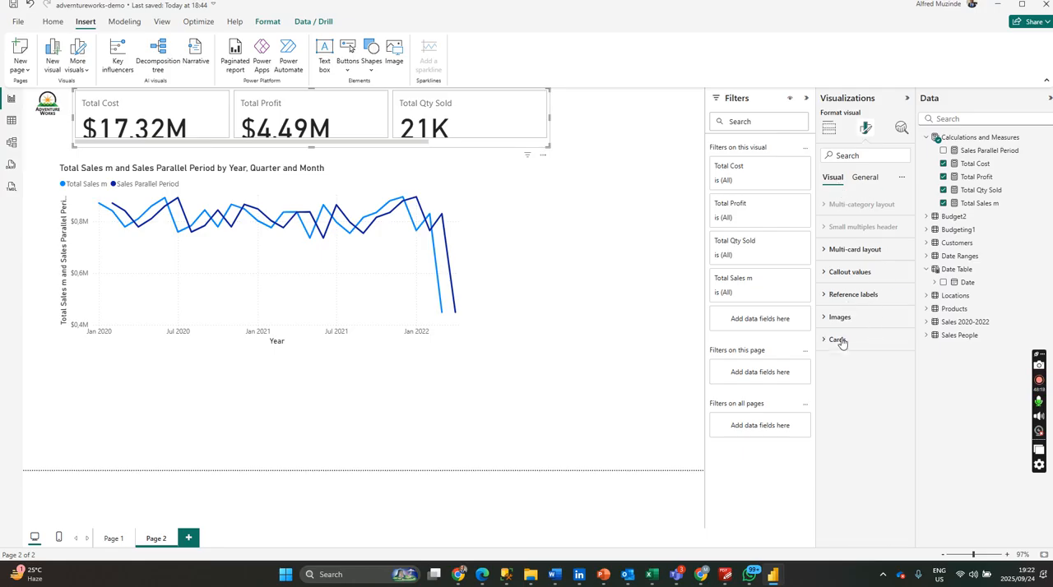
{"action": "left_click", "coordinate": [848, 255]}
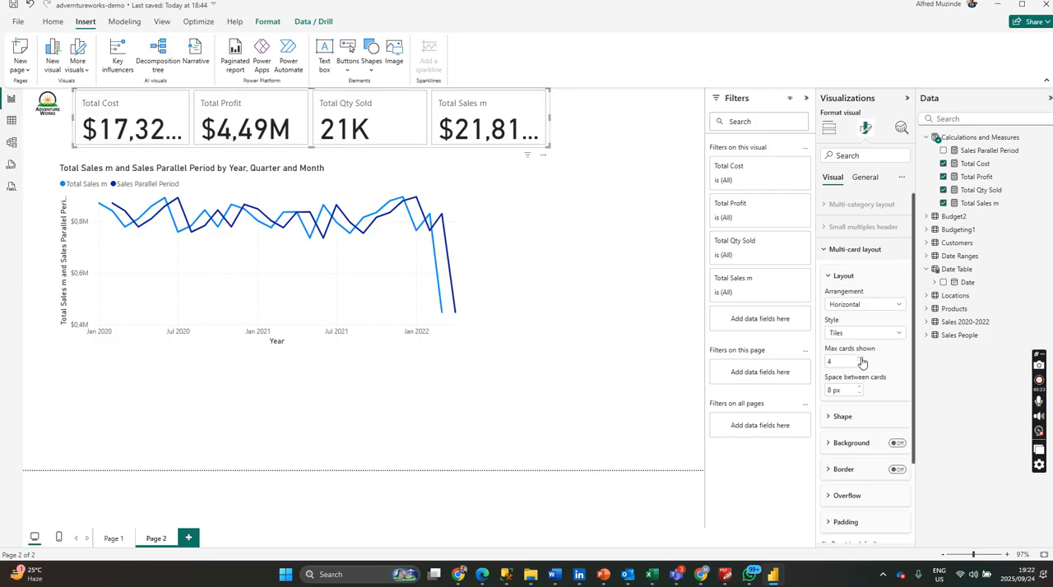
{"action": "left_click", "coordinate": [897, 469]}
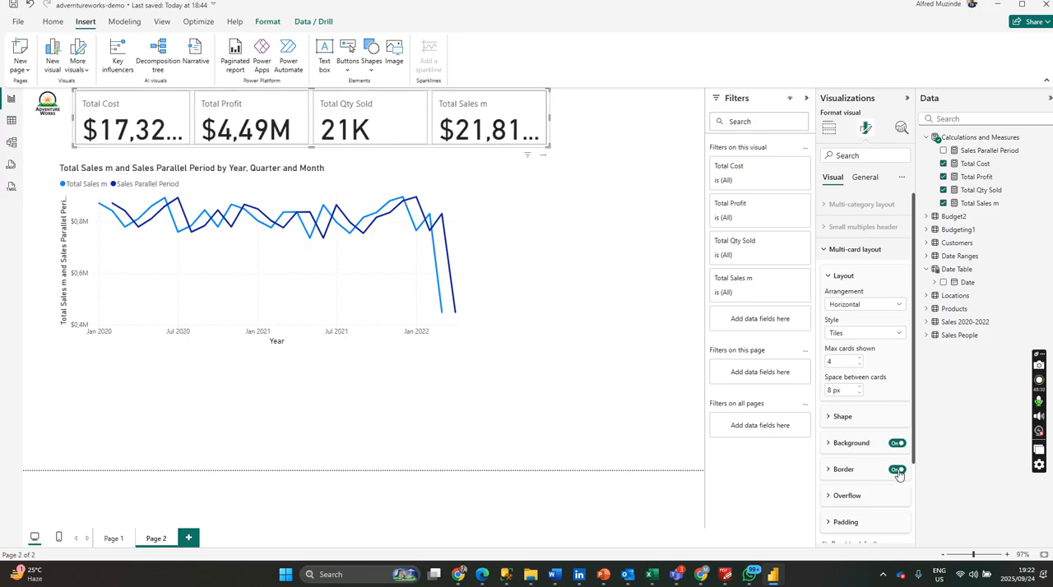
Set the font size of the cards' callout values to 14.
{"action": "scroll", "coordinate": [855, 477], "scroll_direction": "down", "scroll_amount": 1}
{"action": "scroll", "coordinate": [856, 477], "scroll_direction": "down", "scroll_amount": 1}
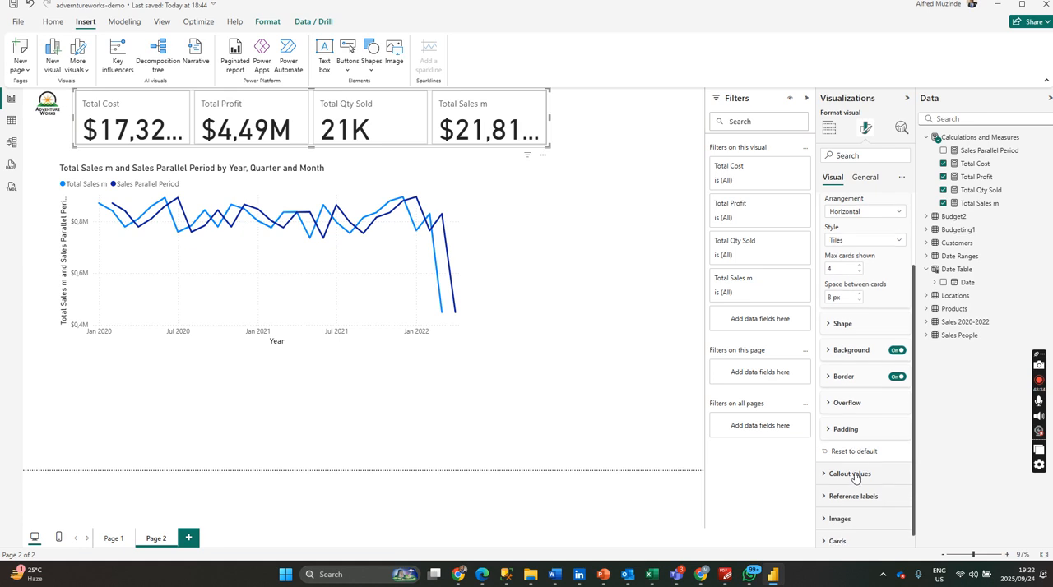
{"action": "left_click", "coordinate": [850, 465]}
{"action": "scroll", "coordinate": [855, 467], "scroll_direction": "down", "scroll_amount": 2}
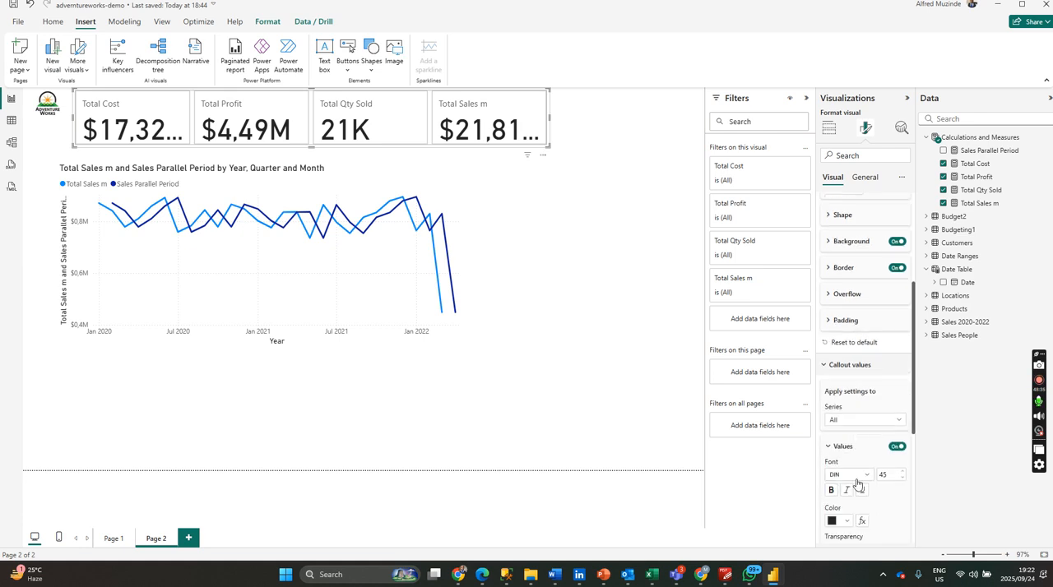
{"action": "type", "text": "1"}
{"action": "type", "text": "2"}
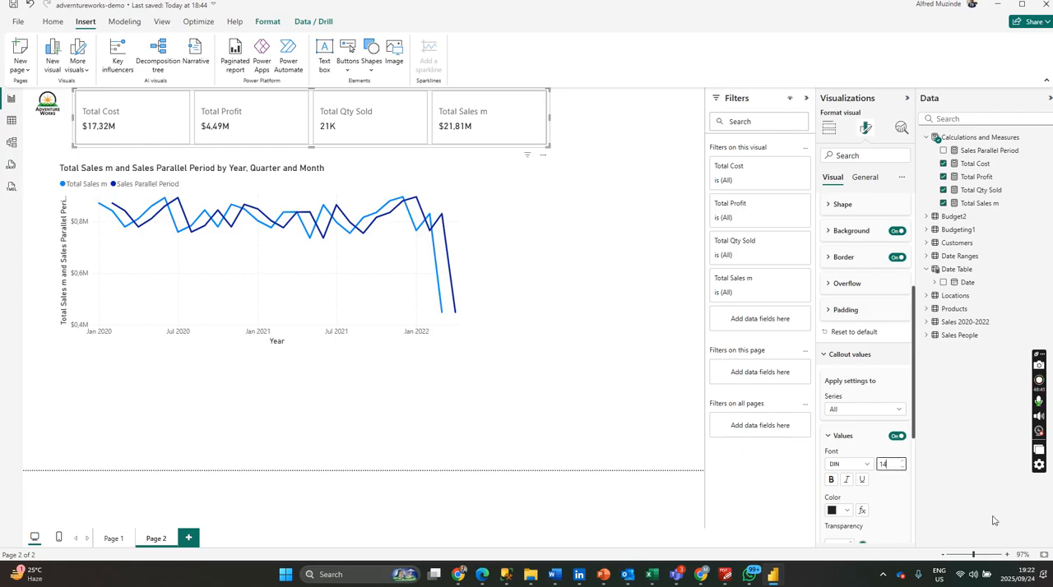
Set the font size of the cards' callout labels to 10.
{"action": "scroll", "coordinate": [888, 484], "scroll_direction": "down", "scroll_amount": 3}
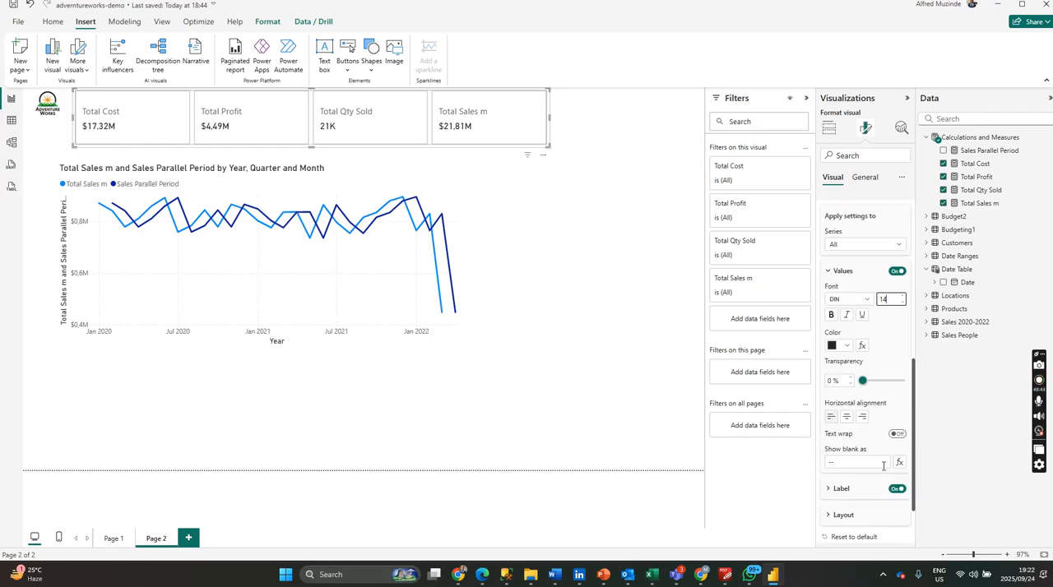
{"action": "scroll", "coordinate": [884, 466], "scroll_direction": "down", "scroll_amount": 1}
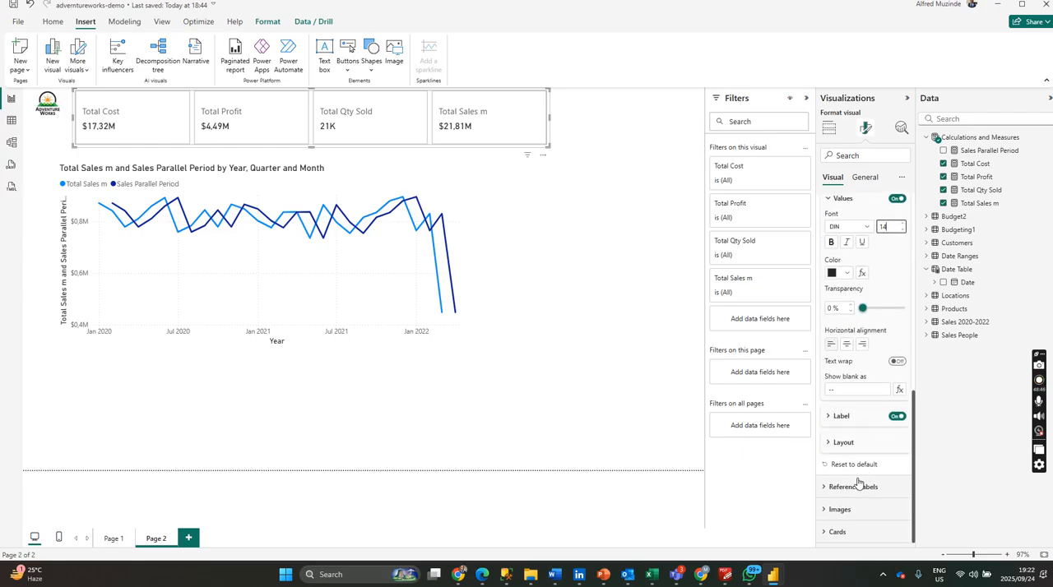
{"action": "left_click", "coordinate": [858, 487]}
{"action": "scroll", "coordinate": [870, 479], "scroll_direction": "down", "scroll_amount": 2}
{"action": "scroll", "coordinate": [872, 477], "scroll_direction": "up", "scroll_amount": 2}
{"action": "left_click", "coordinate": [830, 436]}
{"action": "left_click", "coordinate": [848, 419]}
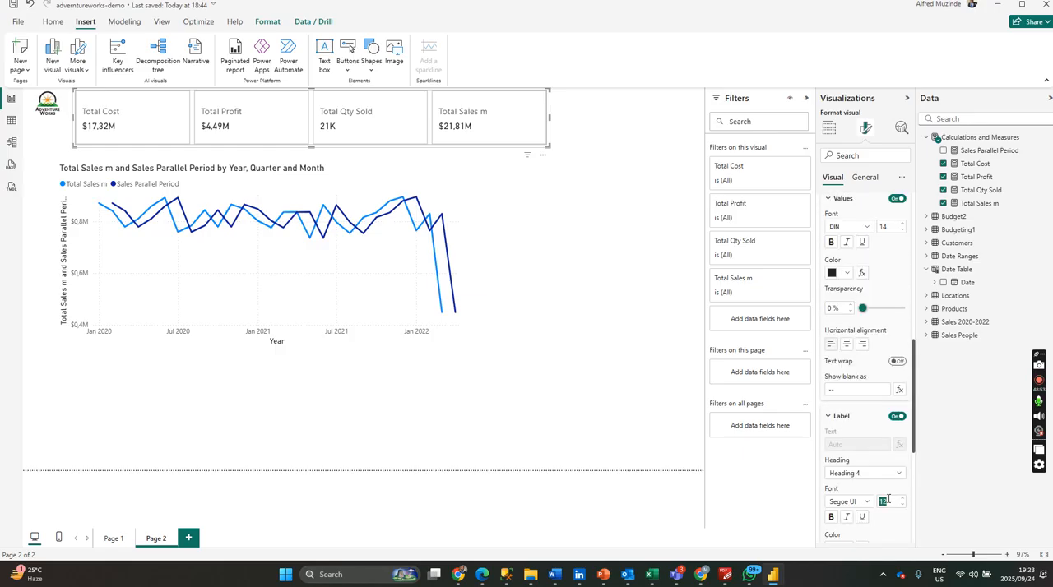
{"action": "type", "text": "10"}
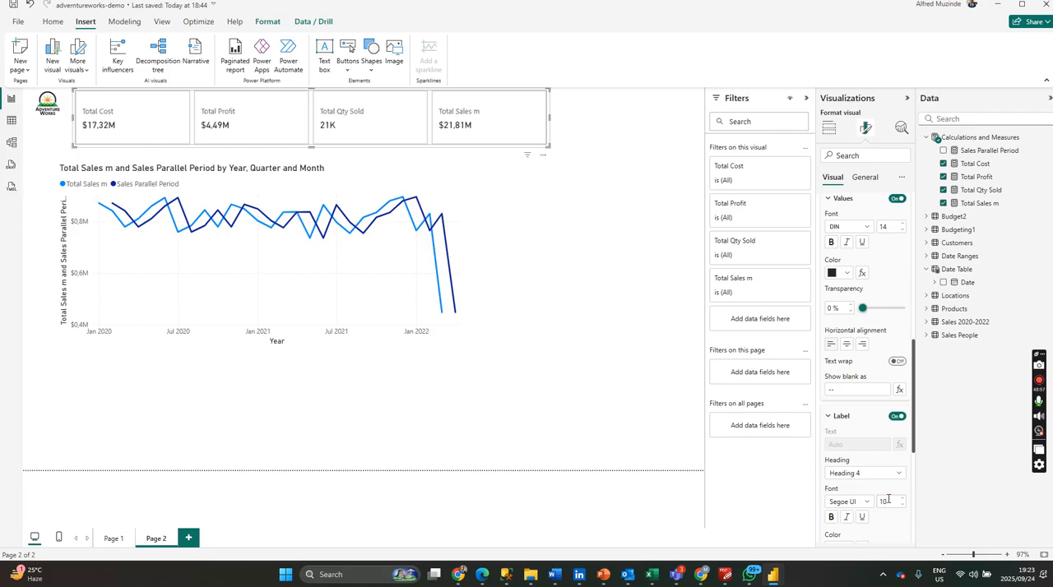
{"action": "left_click", "coordinate": [887, 500]}
Set the cards' callout values to font size 12 and make them bold.
{"action": "double_click", "coordinate": [893, 223]}
{"action": "type", "text": "12"}
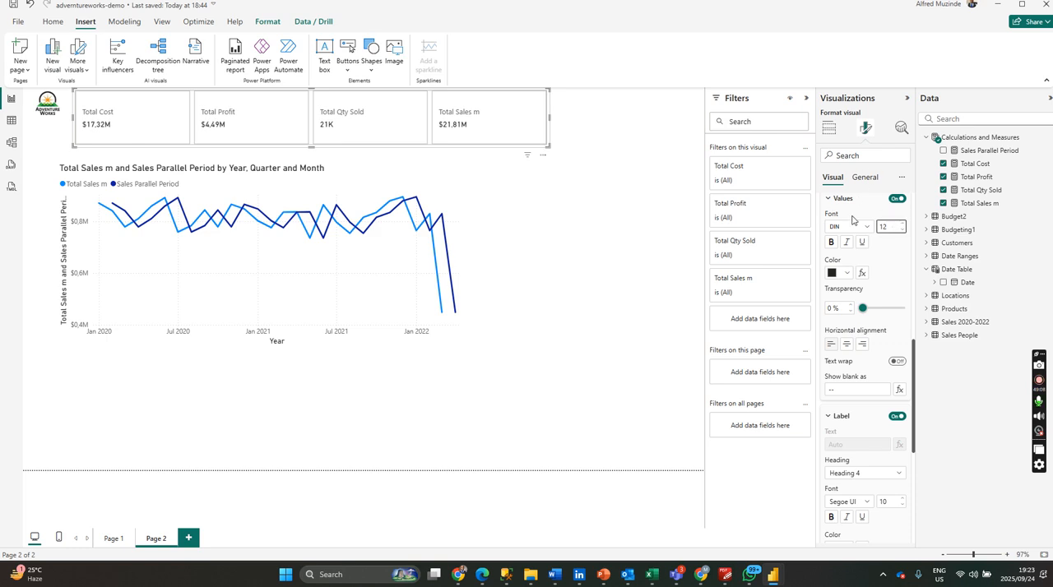
{"action": "left_click", "coordinate": [831, 242]}
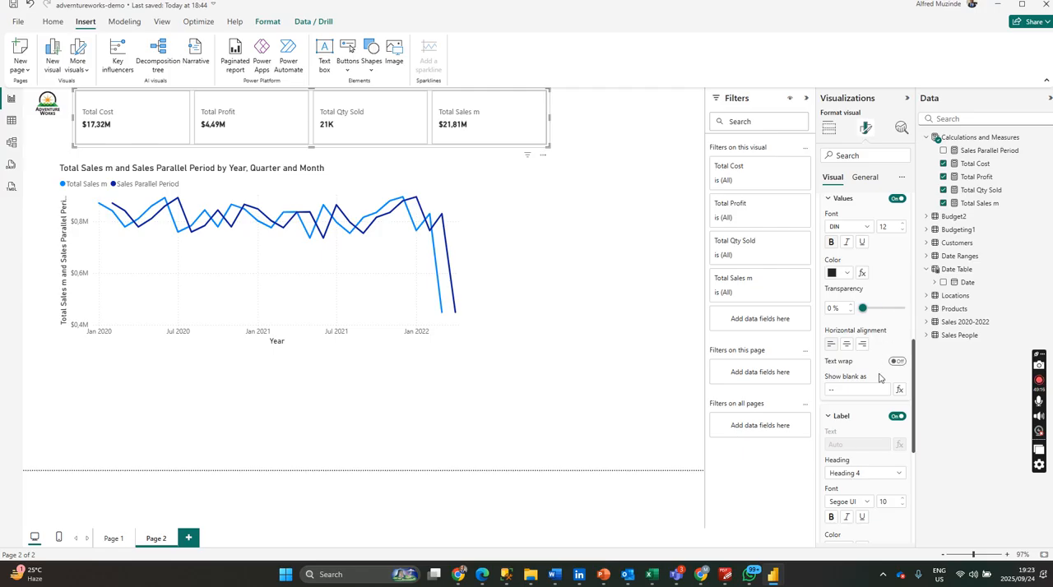
{"action": "scroll", "coordinate": [875, 304], "scroll_direction": "up", "scroll_amount": 1}
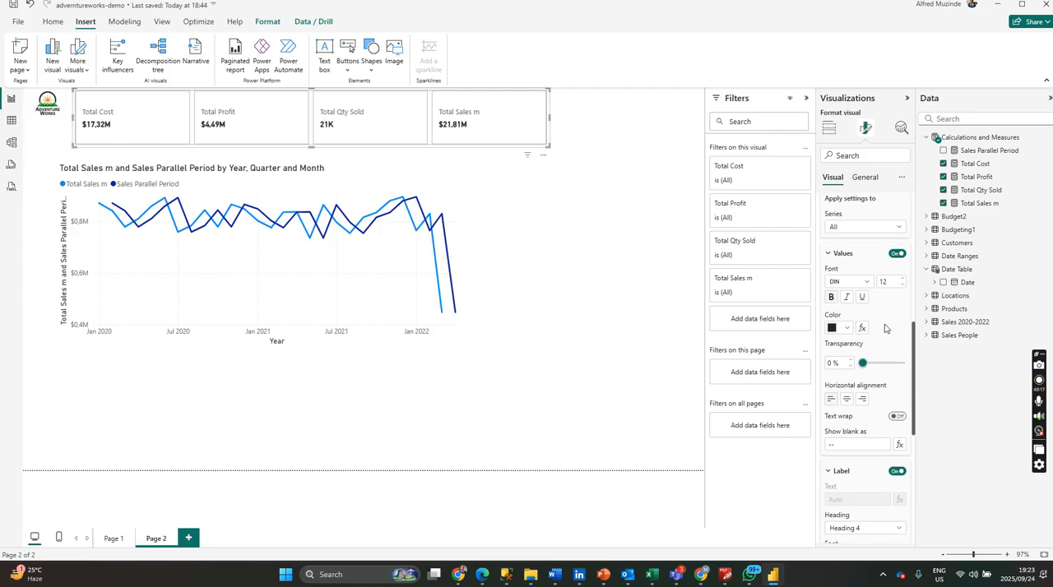
{"action": "scroll", "coordinate": [885, 328], "scroll_direction": "down", "scroll_amount": 2}
{"action": "scroll", "coordinate": [872, 442], "scroll_direction": "down", "scroll_amount": 1}
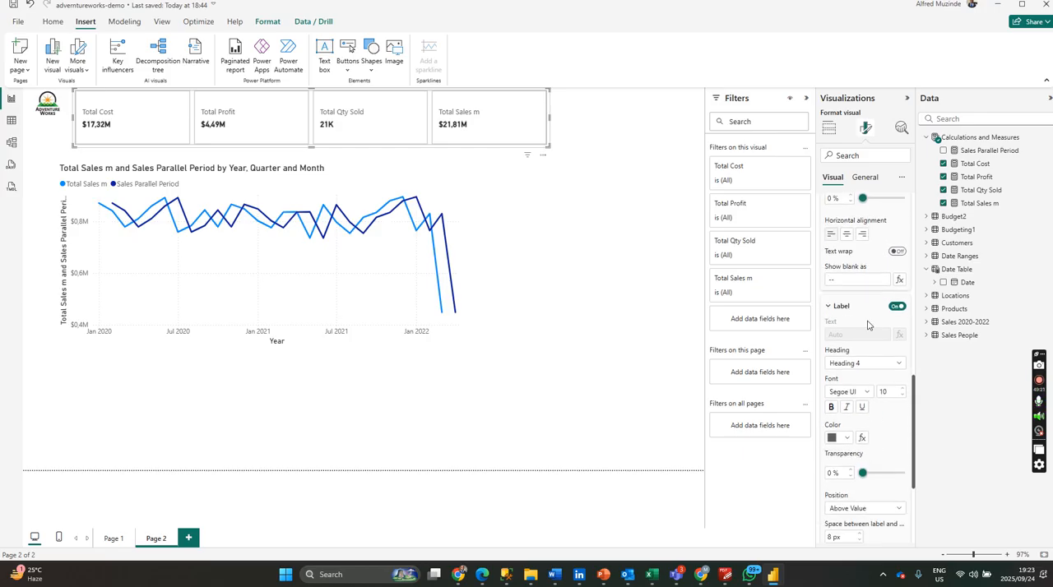
{"action": "scroll", "coordinate": [868, 325], "scroll_direction": "down", "scroll_amount": 3}
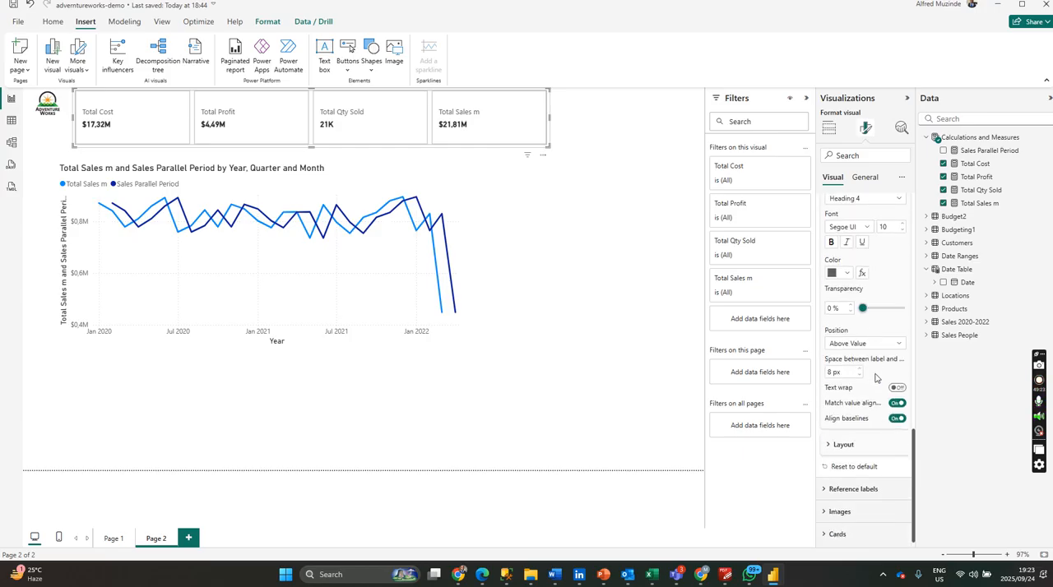
{"action": "scroll", "coordinate": [878, 278], "scroll_direction": "up", "scroll_amount": 6}
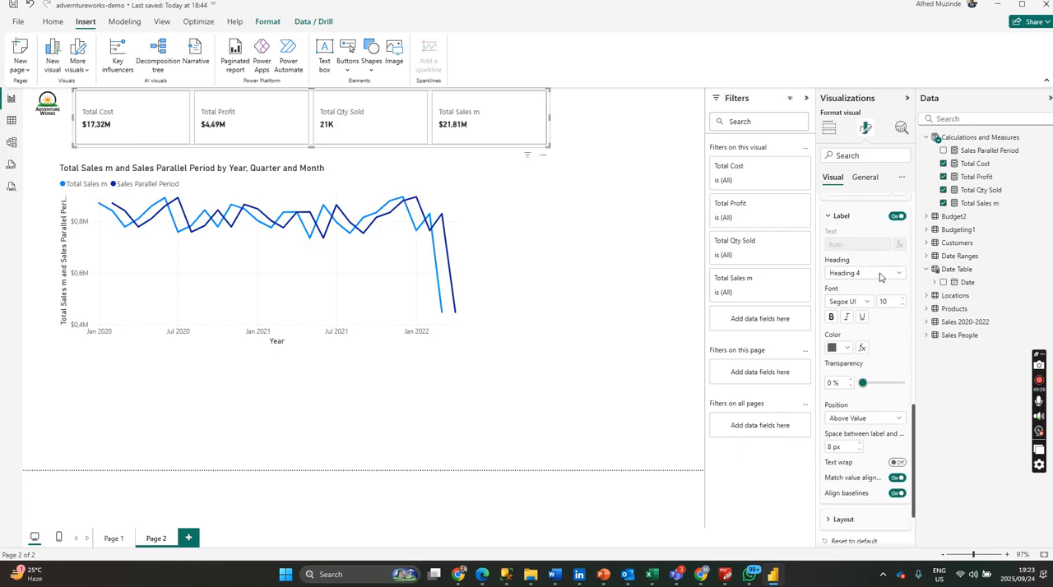
Narrow the card visual so its far edge roughly lines up with the end of the line chart below, and deselect it.
{"action": "left_click_drag", "start_coordinate": [545, 145], "coordinate": [459, 148]}
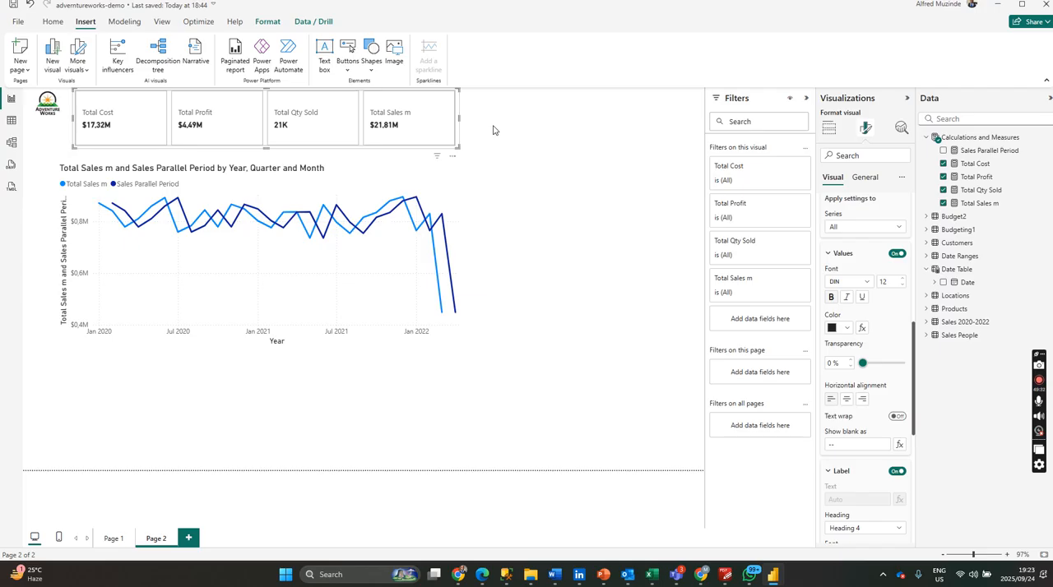
{"action": "left_click", "coordinate": [494, 130]}
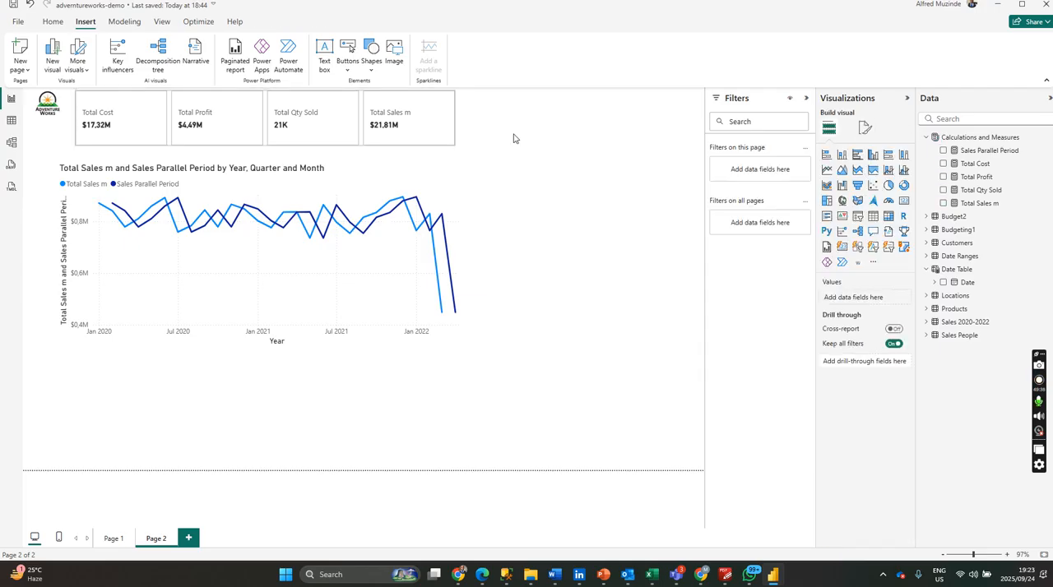
{"action": "left_click", "coordinate": [444, 142]}
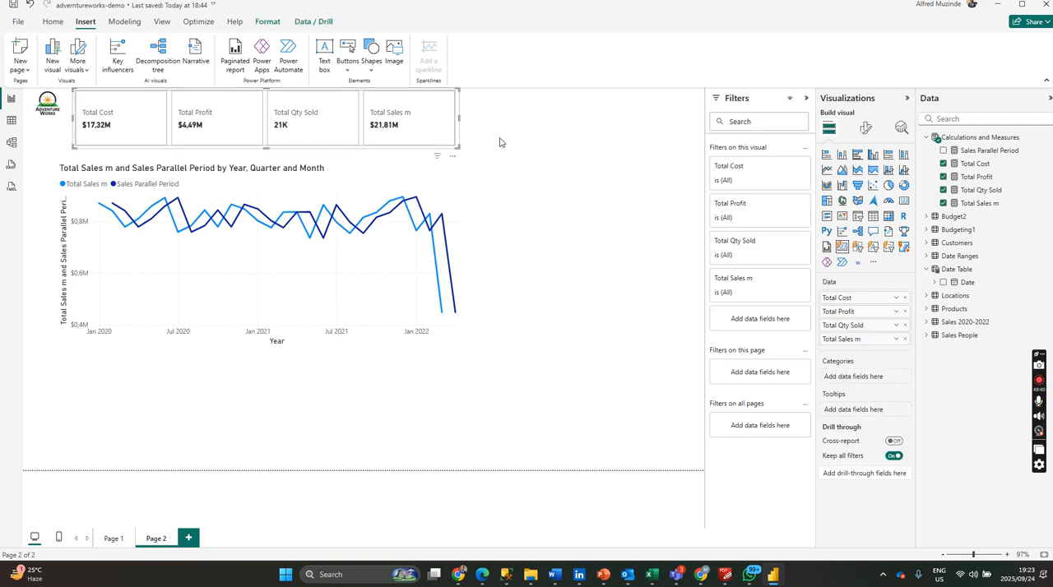
{"action": "left_click", "coordinate": [488, 129]}
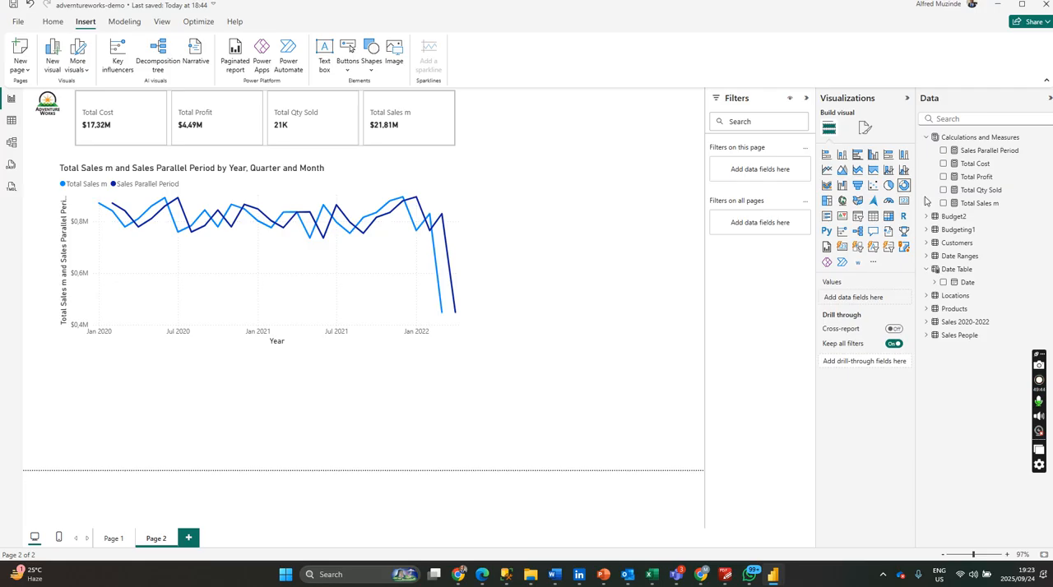
Add an empty Gauge visual and fit it as a small frame beside the Total Sales m card.
{"action": "left_click", "coordinate": [842, 201]}
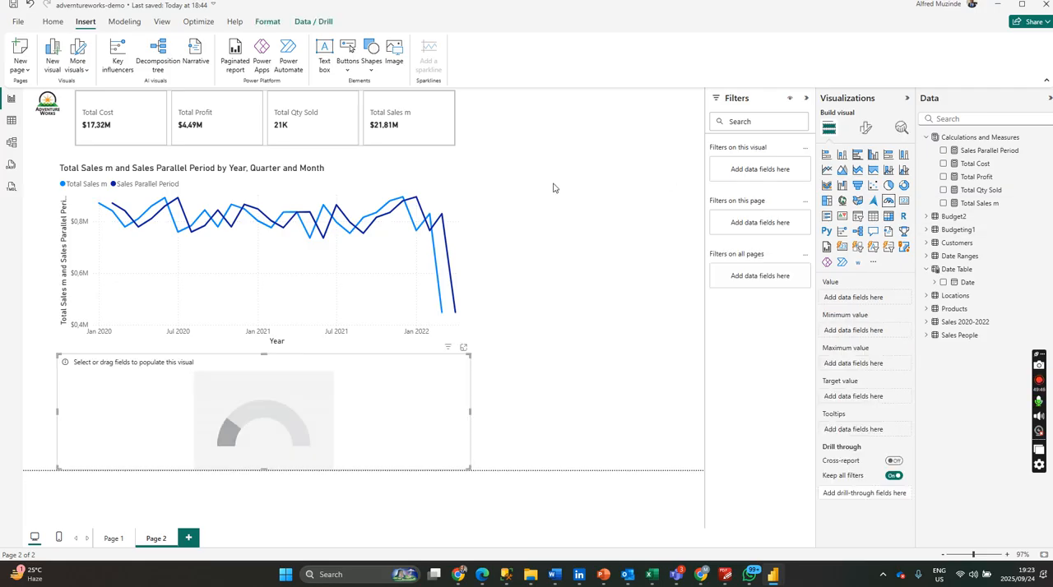
{"action": "left_click_drag", "start_coordinate": [458, 404], "coordinate": [598, 133]}
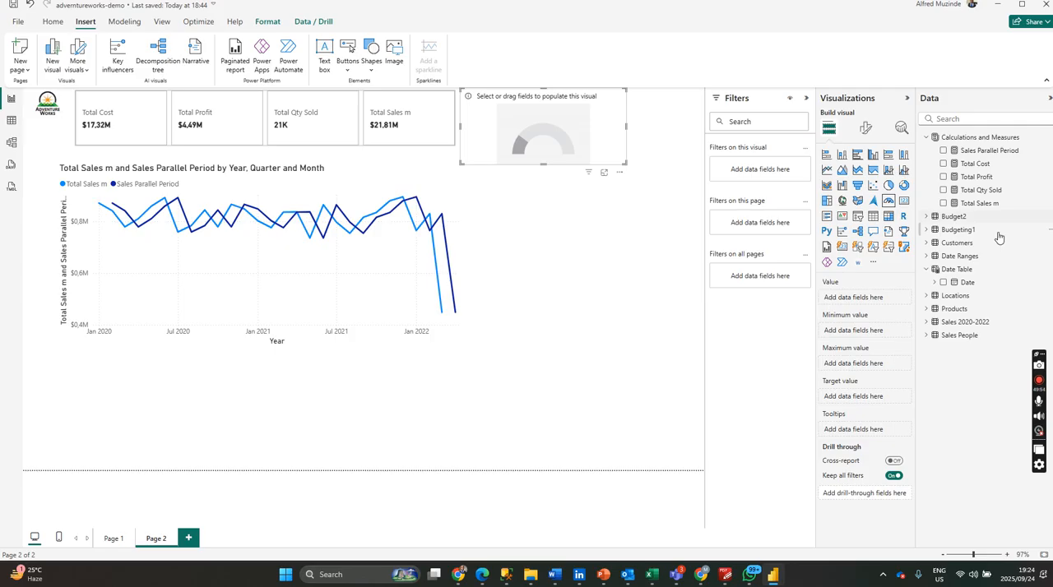
View the currency formats available for the Budgeting1 table's Revenue column, dismissing the sign-in prompt and leaving the list.
{"action": "left_click", "coordinate": [927, 231]}
{"action": "left_click", "coordinate": [970, 270]}
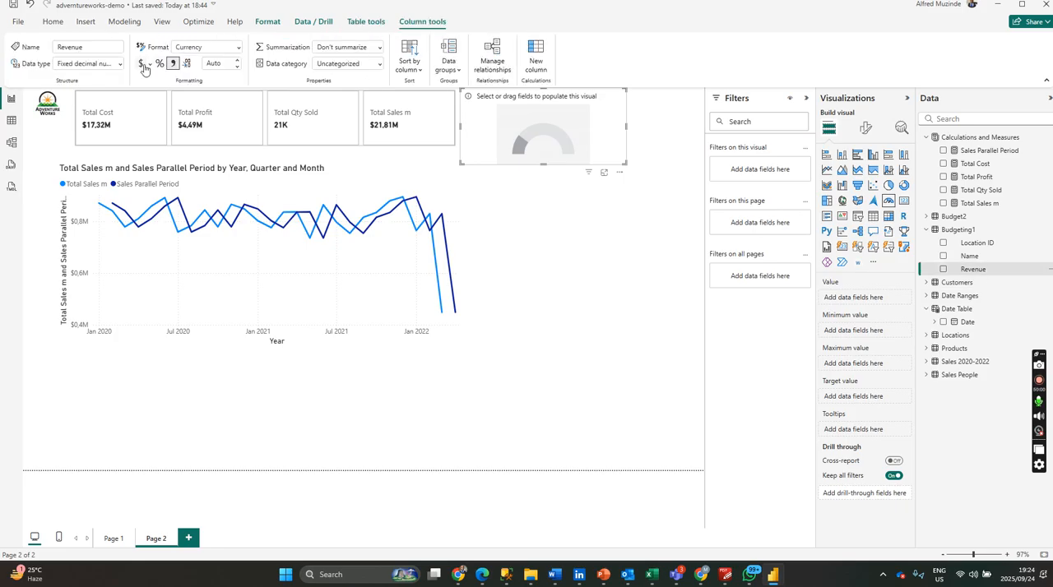
{"action": "left_click", "coordinate": [150, 69]}
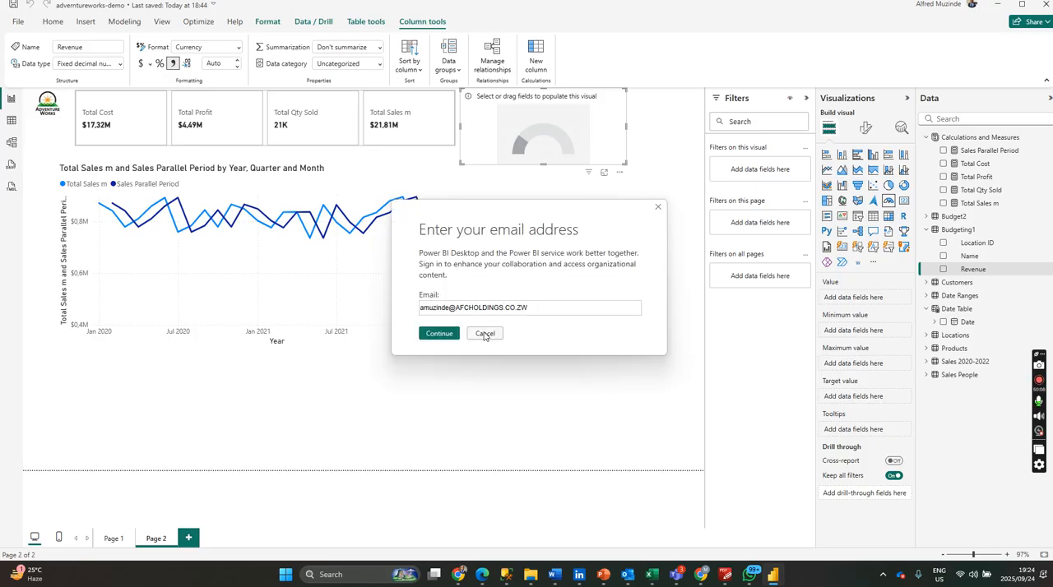
{"action": "left_click", "coordinate": [485, 333]}
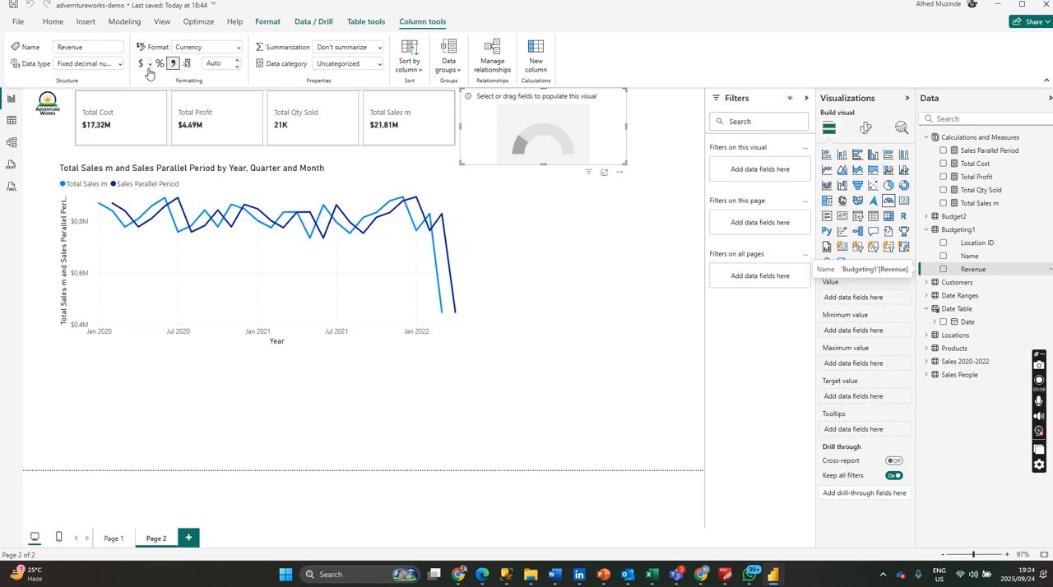
{"action": "left_click", "coordinate": [150, 66]}
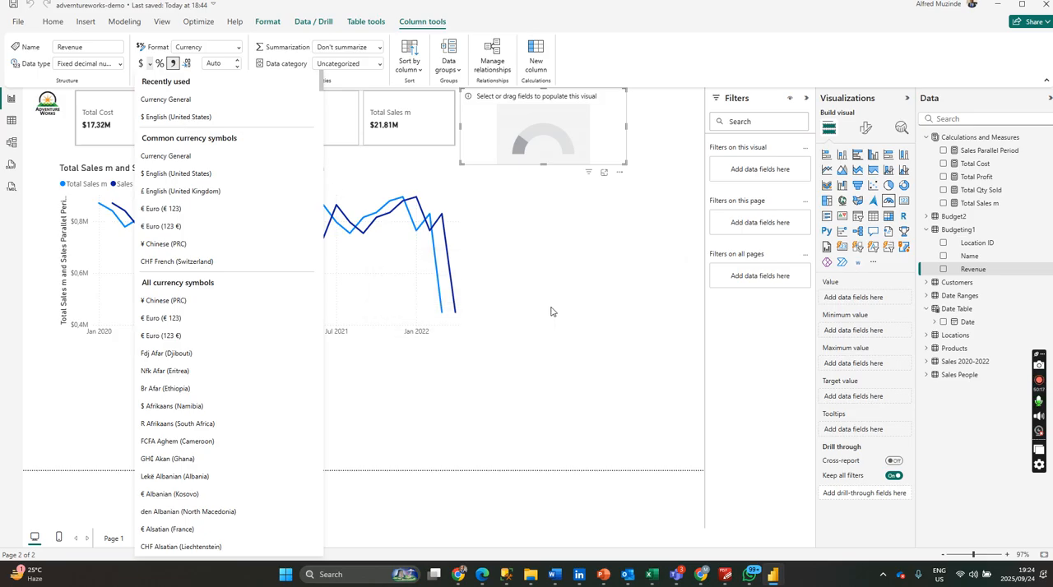
{"action": "left_click", "coordinate": [561, 266]}
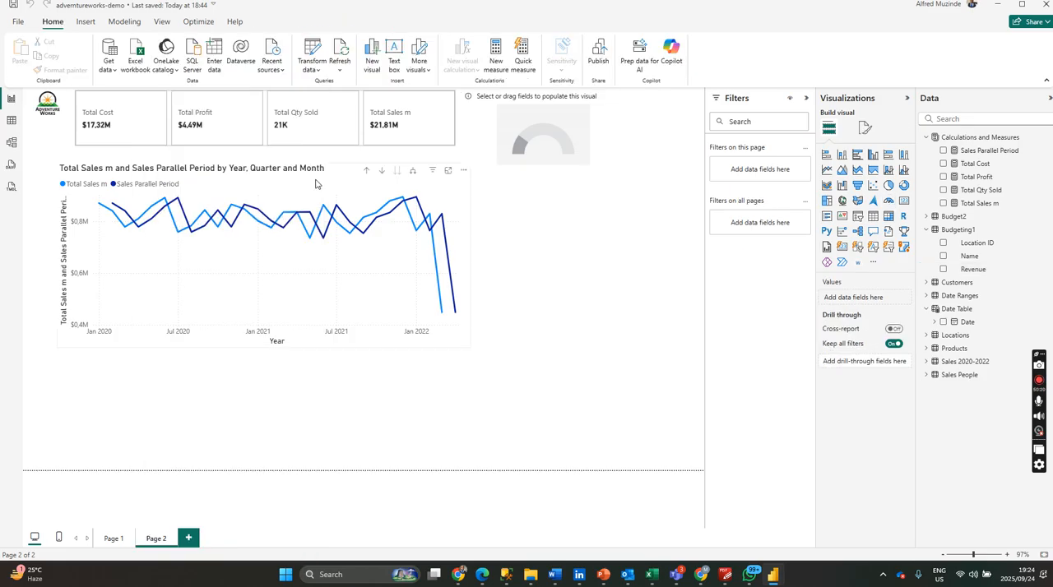
Add Revenue from Budgeting1 as the gauge's target value, aggregated as Sum.
{"action": "left_click", "coordinate": [575, 112]}
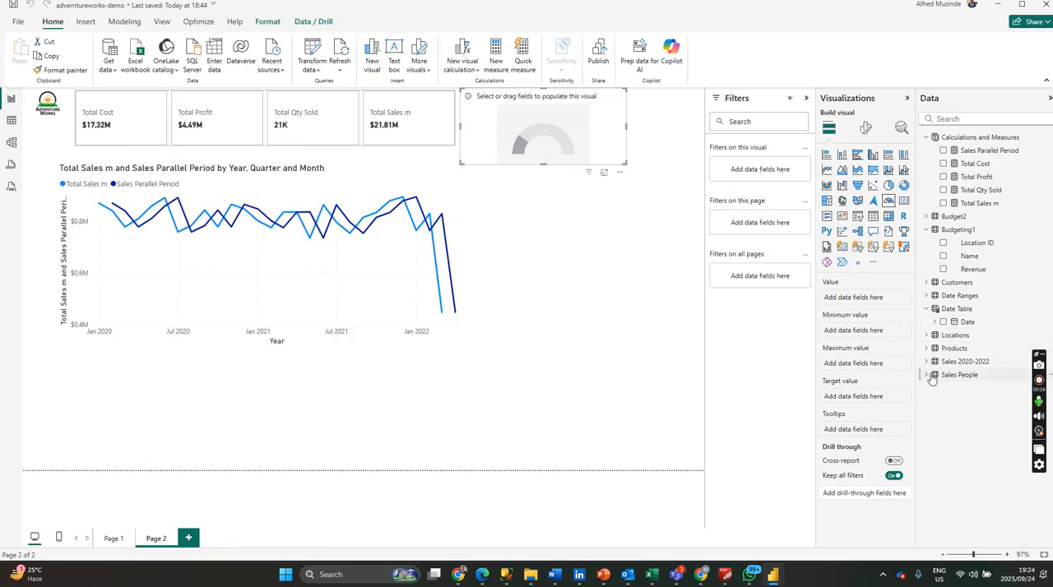
{"action": "left_click", "coordinate": [969, 270]}
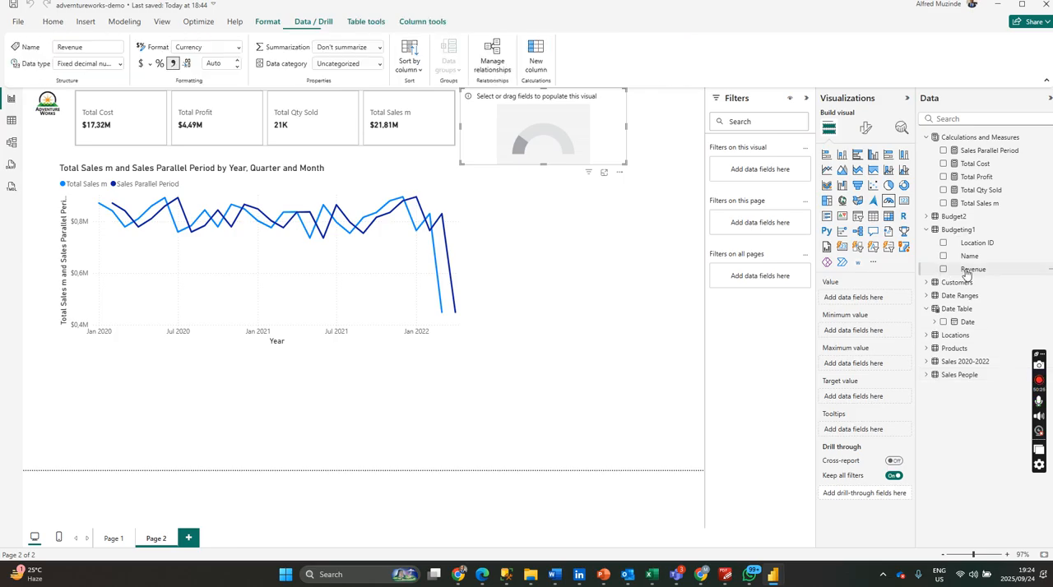
{"action": "left_click_drag", "start_coordinate": [964, 270], "coordinate": [853, 402]}
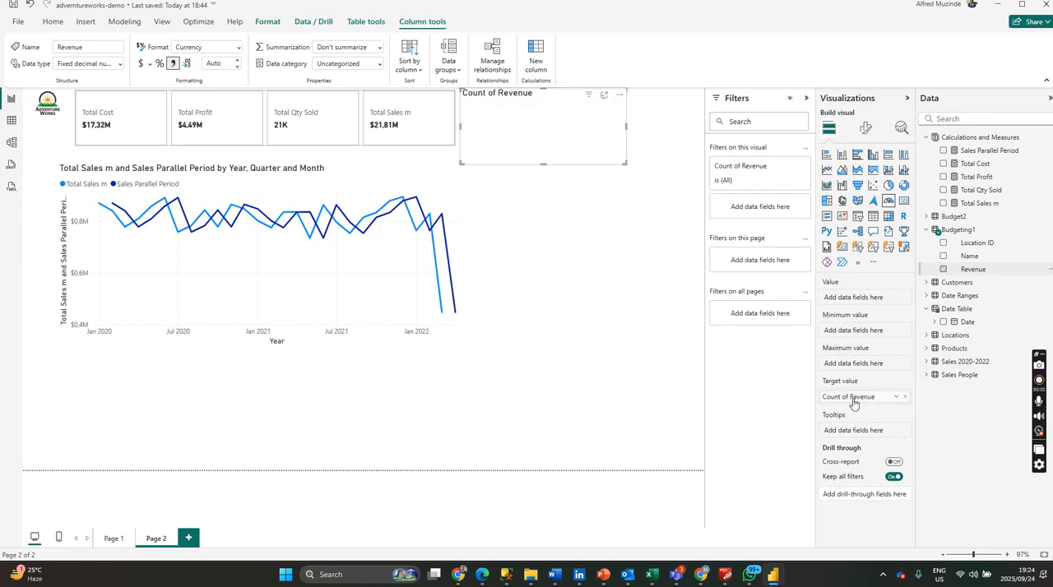
{"action": "left_click", "coordinate": [898, 400]}
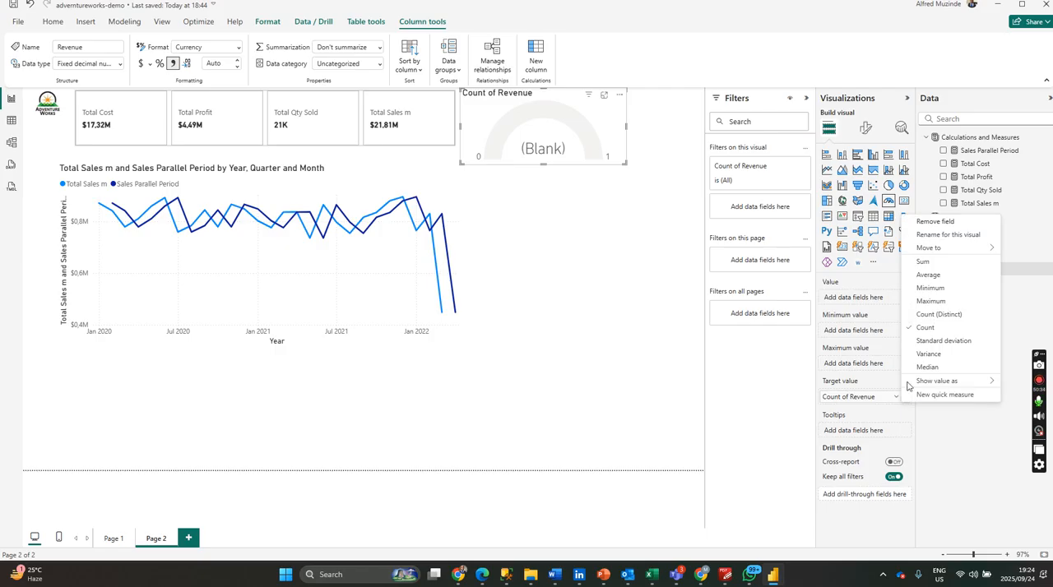
{"action": "left_click", "coordinate": [923, 262]}
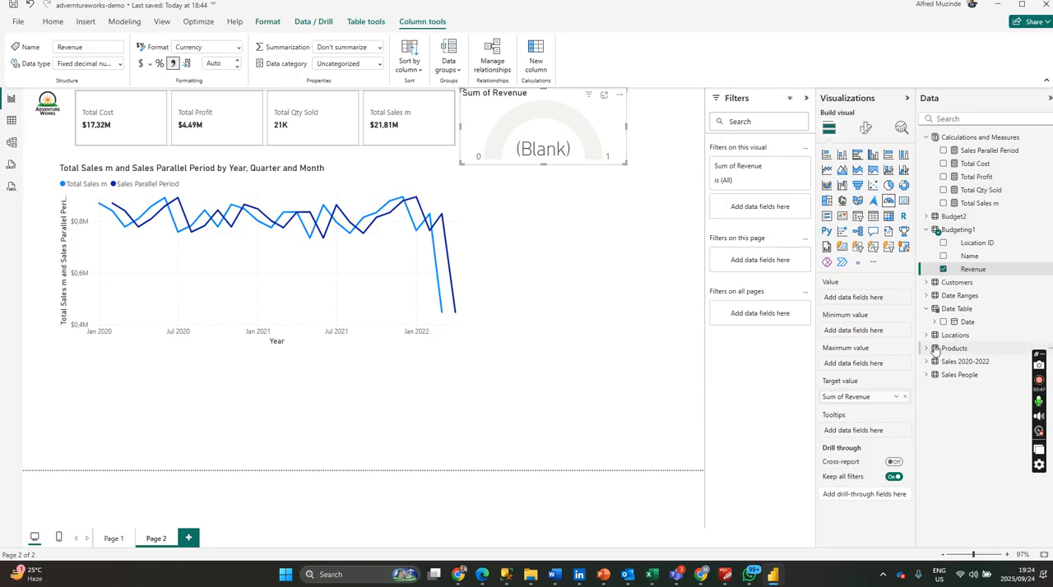
Try Total Sales m as the gauge's value and remove it again.
{"action": "left_click_drag", "start_coordinate": [974, 207], "coordinate": [859, 296]}
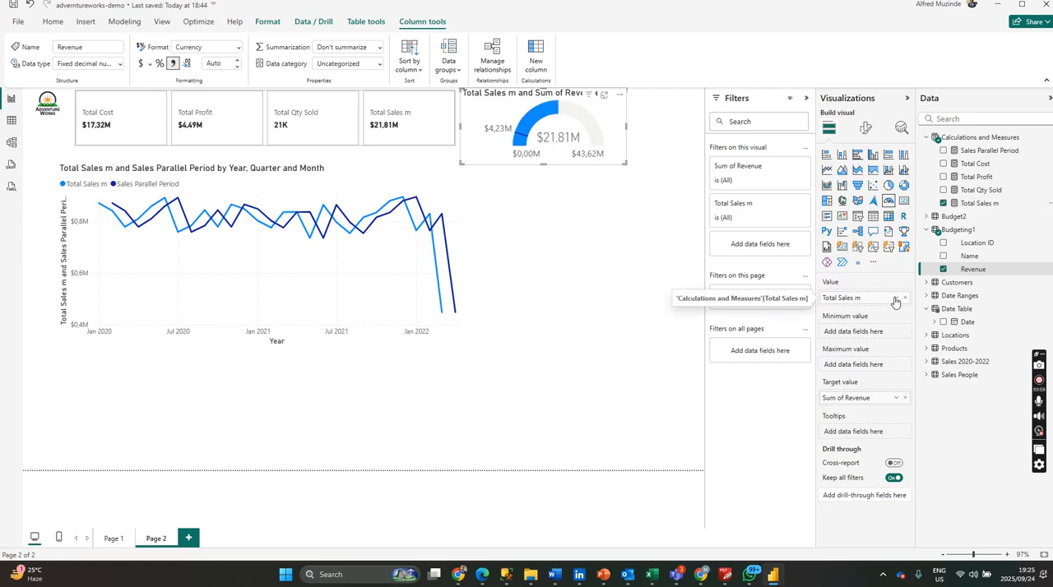
{"action": "left_click", "coordinate": [905, 298]}
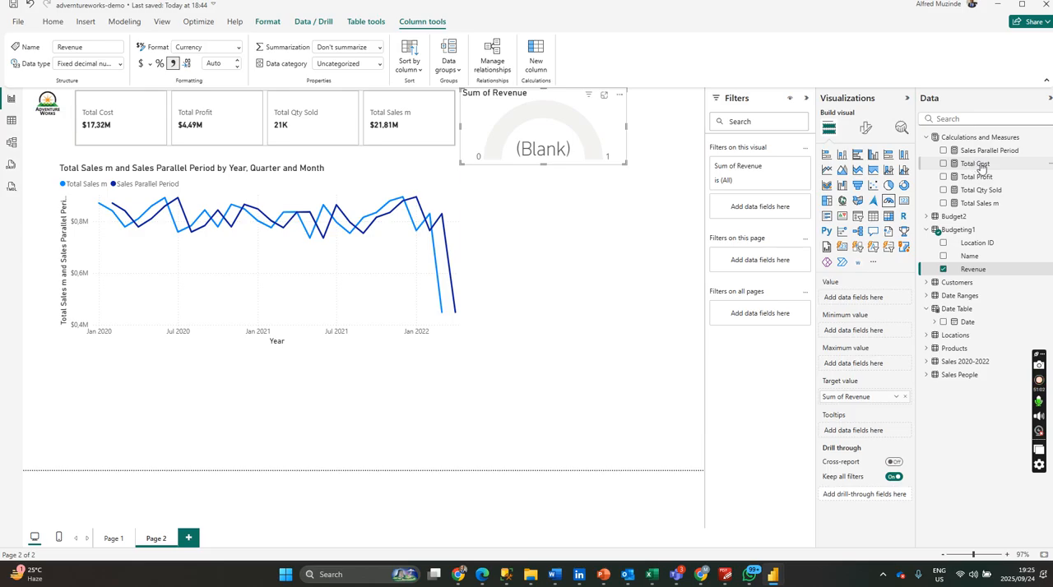
Set the gauge's value to the Total Profit measure and widen the gauge so its title fits.
{"action": "left_click_drag", "start_coordinate": [985, 177], "coordinate": [887, 298]}
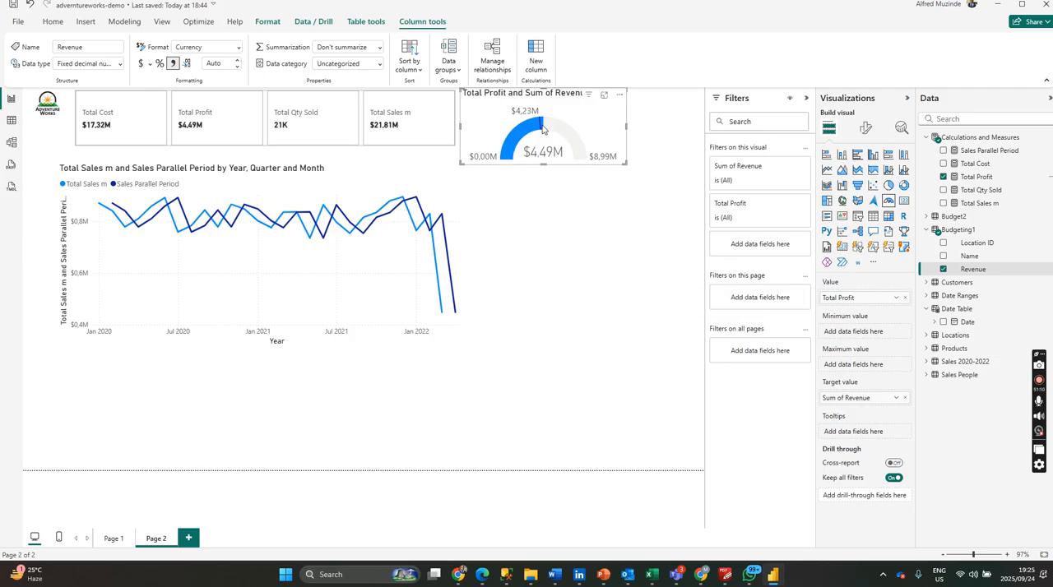
{"action": "mouse_move", "coordinate": [533, 114]}
{"action": "mouse_move", "coordinate": [543, 154]}
{"action": "left_click_drag", "start_coordinate": [624, 162], "coordinate": [663, 163]}
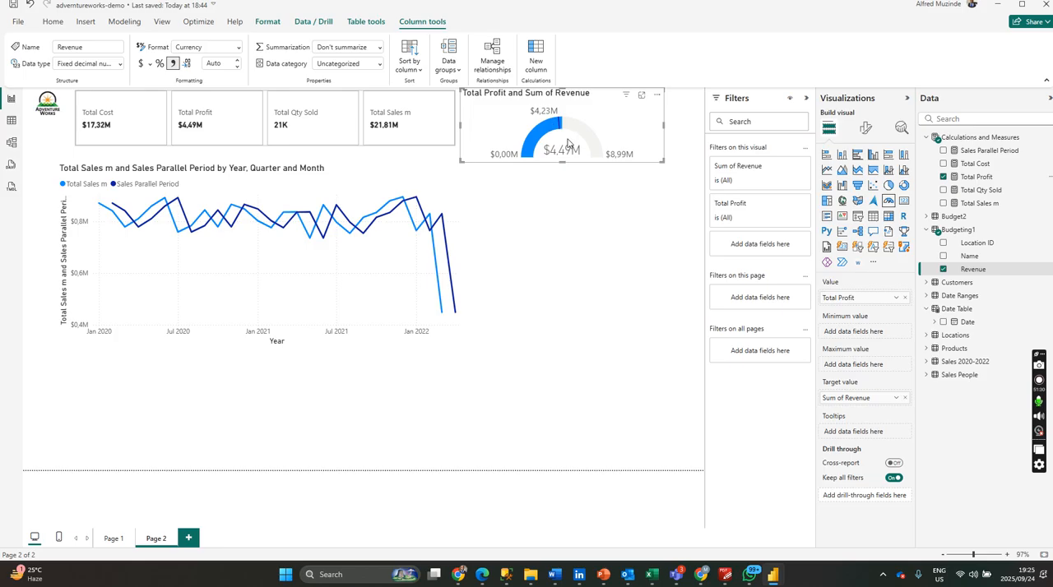
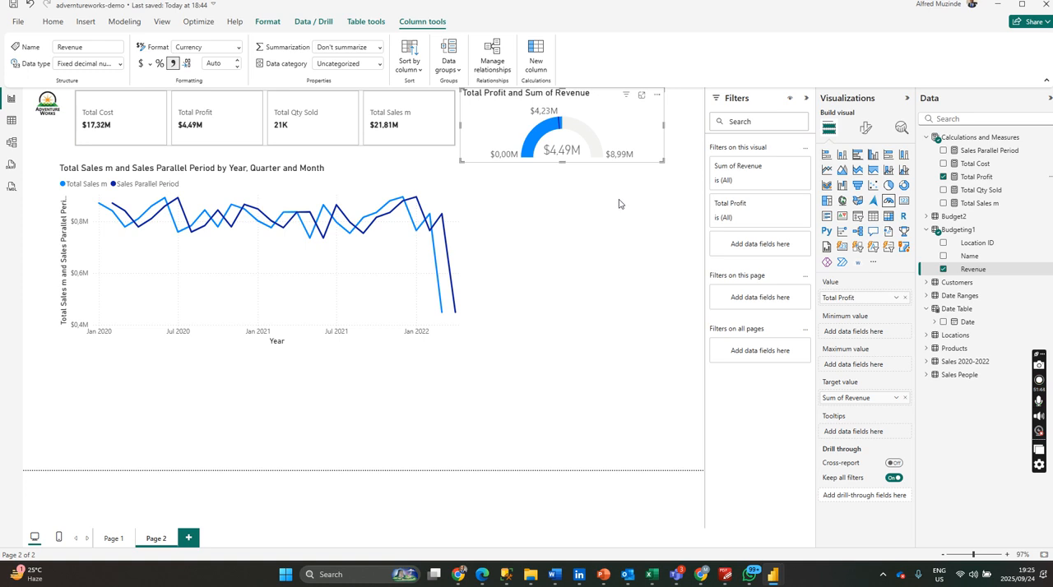
Resize the profit gauge to be narrower and slightly taller, leaving room beside it for another visual.
{"action": "left_click", "coordinate": [650, 170]}
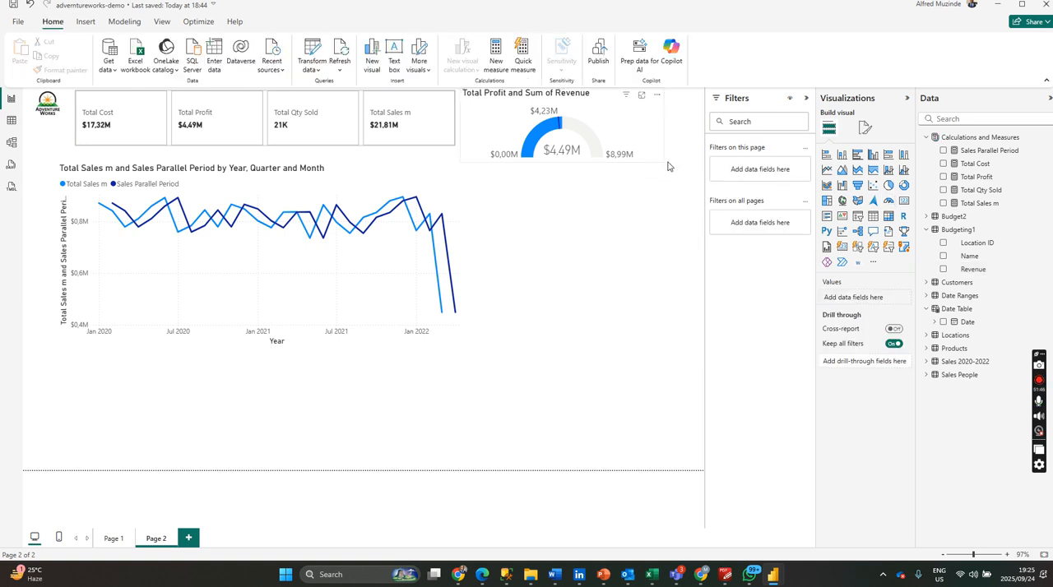
{"action": "left_click", "coordinate": [658, 161]}
{"action": "left_click_drag", "start_coordinate": [662, 162], "coordinate": [603, 176]}
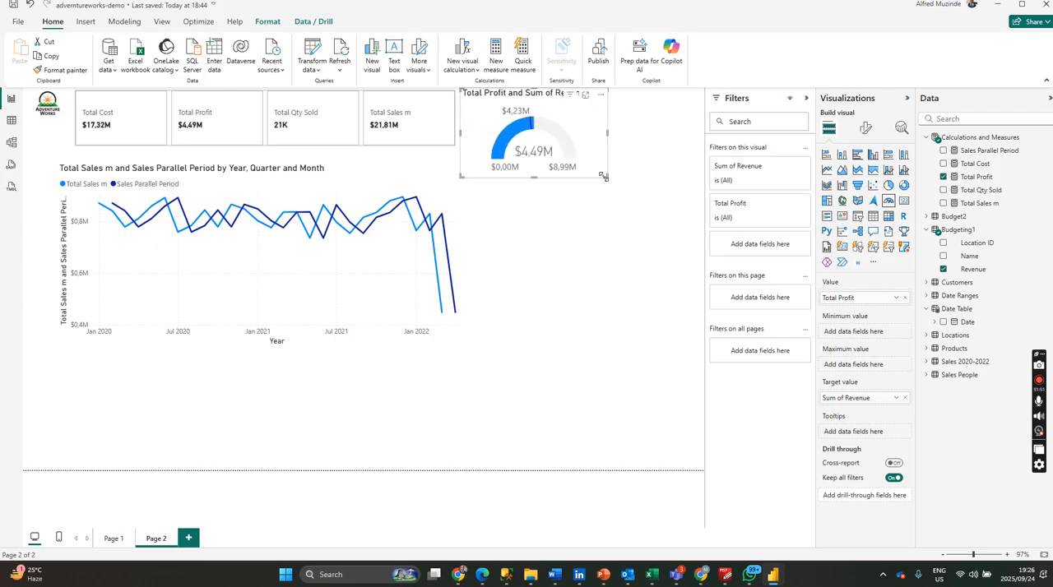
{"action": "left_click", "coordinate": [678, 148]}
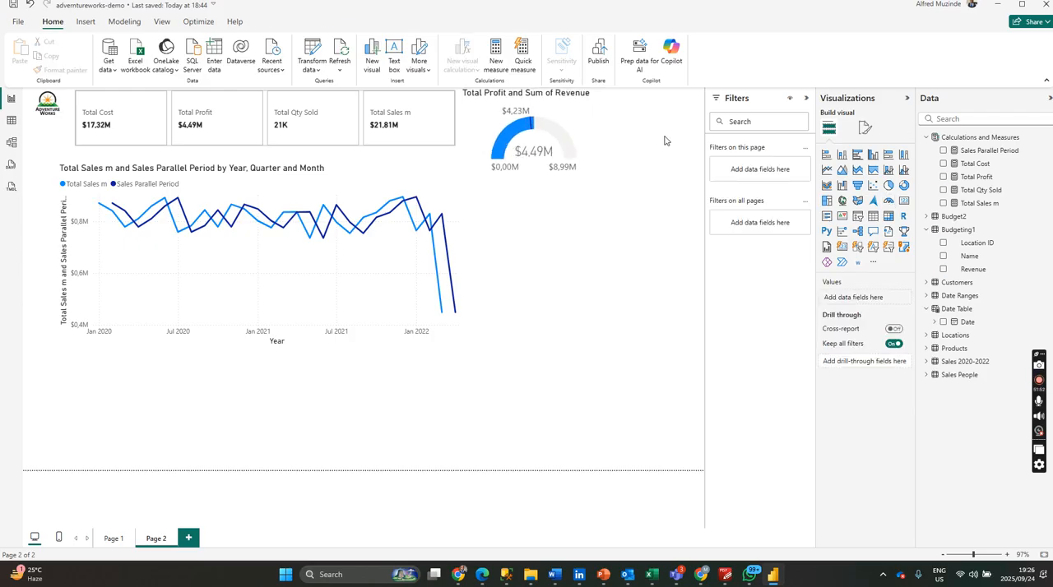
Insert a blank slicer beside the gauge and start a new calculated column in the Date Table, dismissing the sign-in prompt.
{"action": "left_click", "coordinate": [857, 218]}
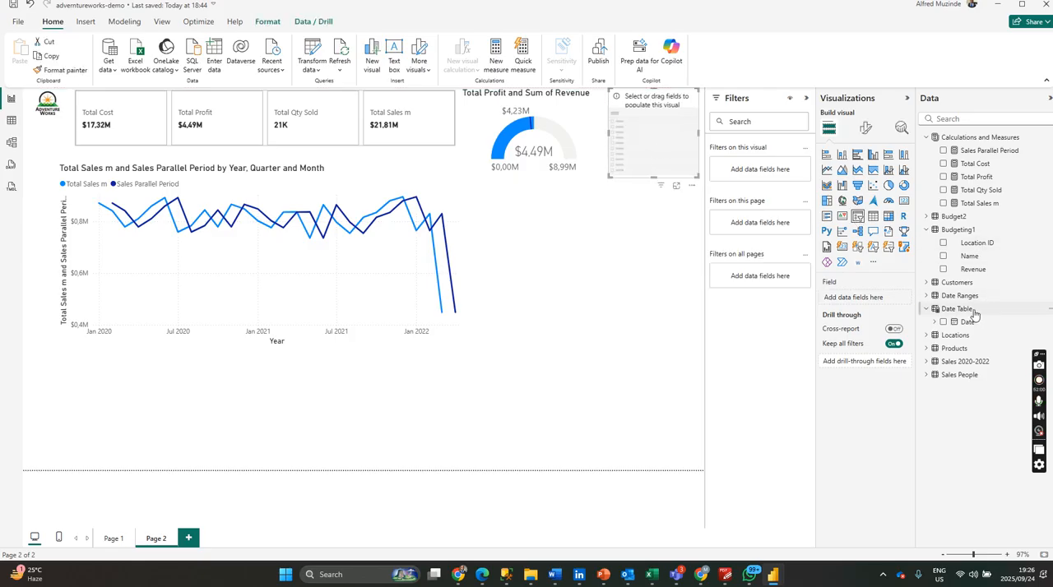
{"action": "left_click", "coordinate": [1049, 309]}
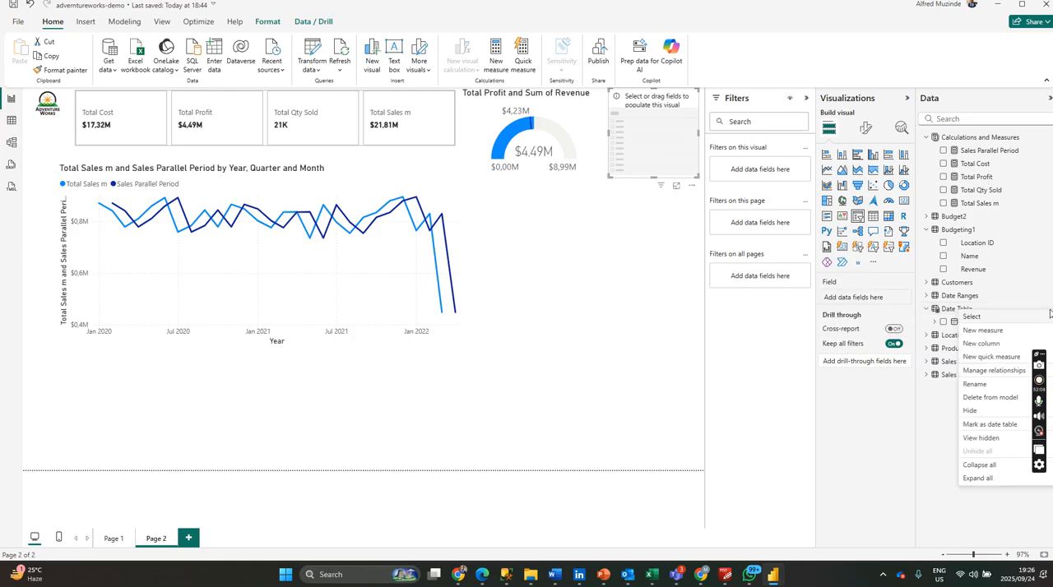
{"action": "left_click", "coordinate": [1004, 336]}
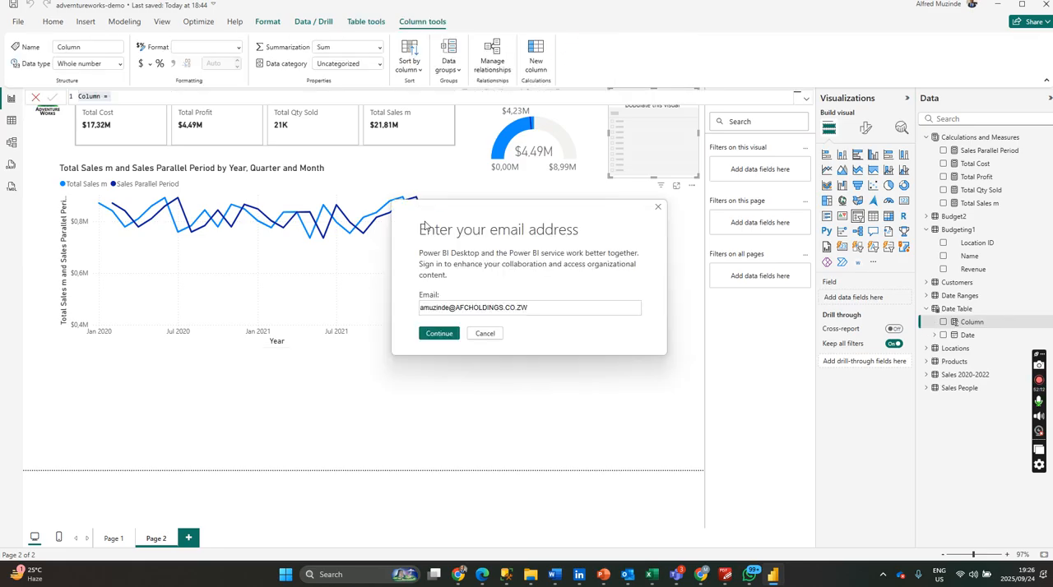
{"action": "left_click", "coordinate": [657, 210]}
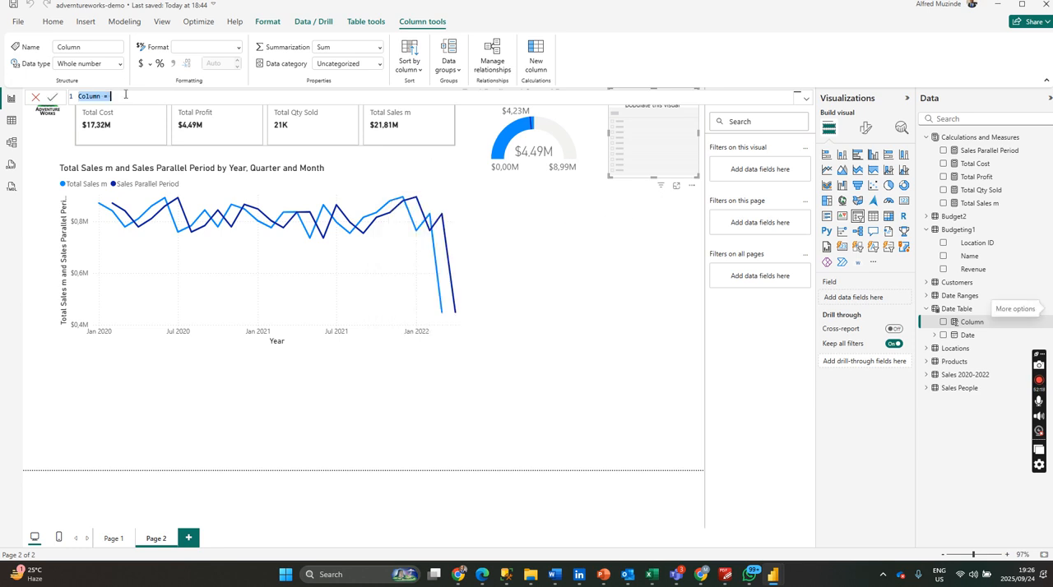
Define the new column as Year = YEAR('Date Table'[Date]) and dismiss the sign-in prompt.
{"action": "triple_click", "coordinate": [125, 94]}
{"action": "type", "text": "Y"}
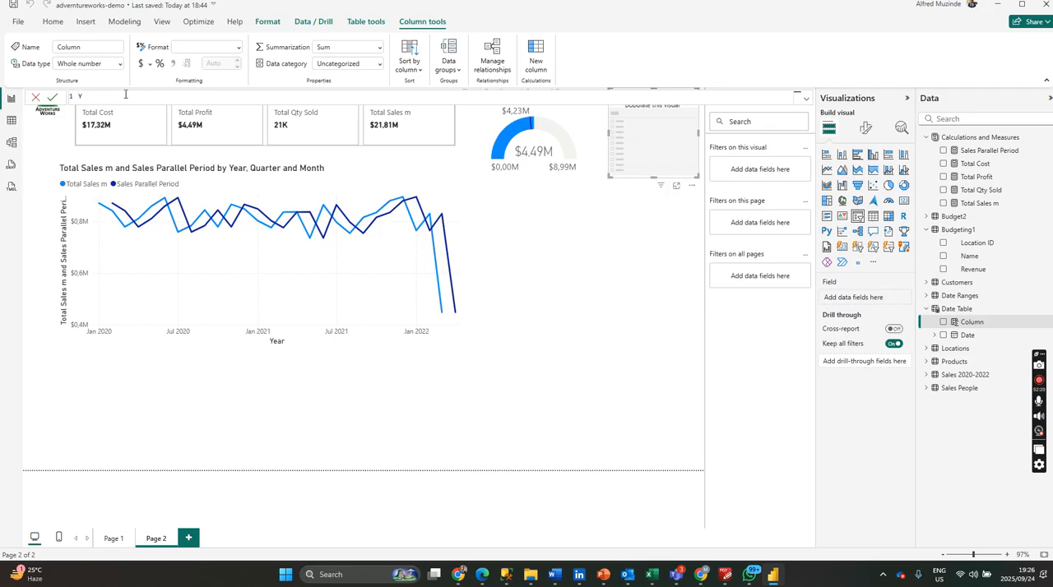
{"action": "type", "text": "ear=yea"}
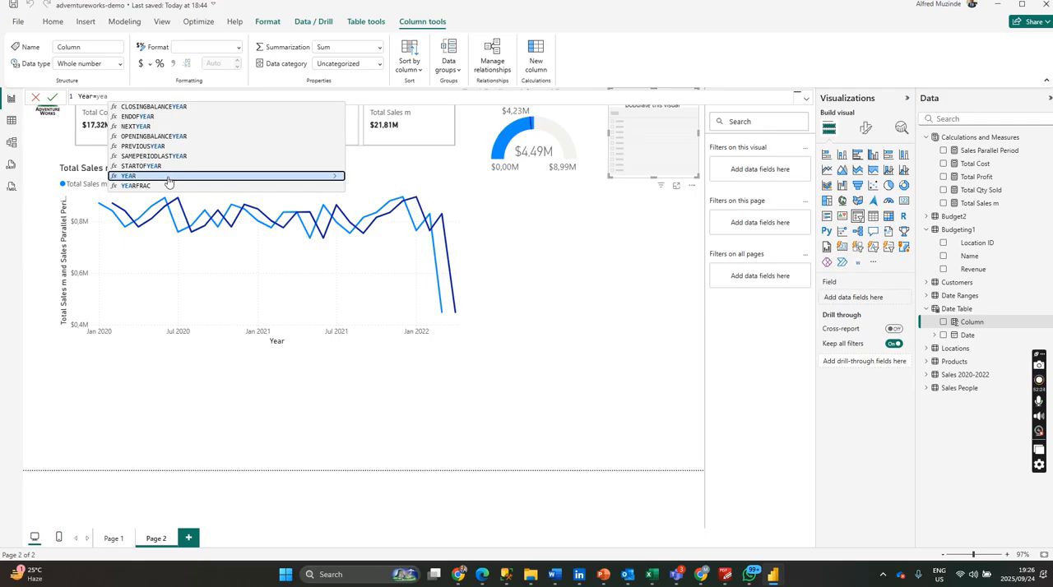
{"action": "left_click", "coordinate": [163, 176]}
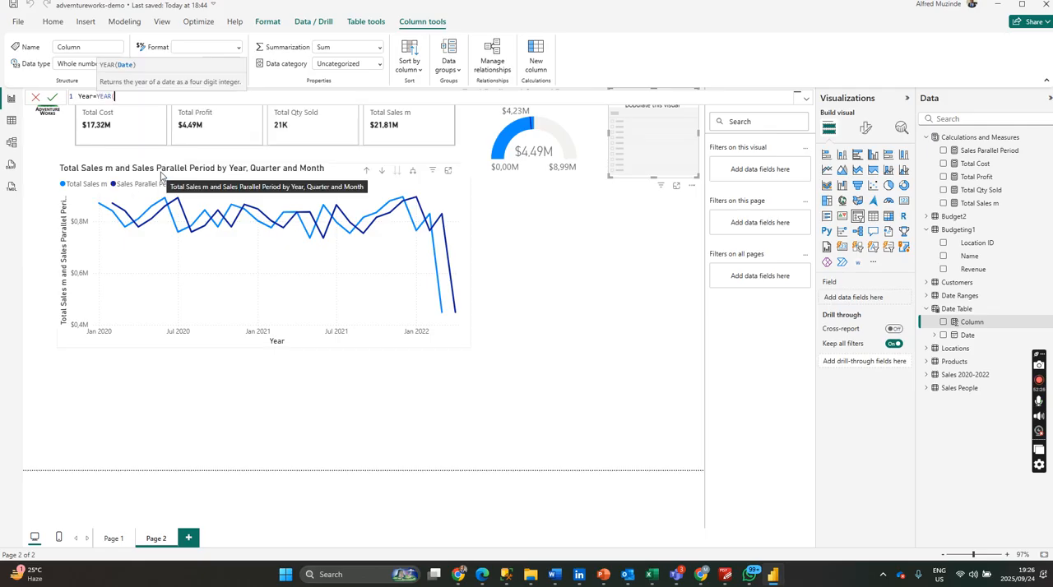
{"action": "type", "text": "da"}
{"action": "left_click", "coordinate": [182, 117]}
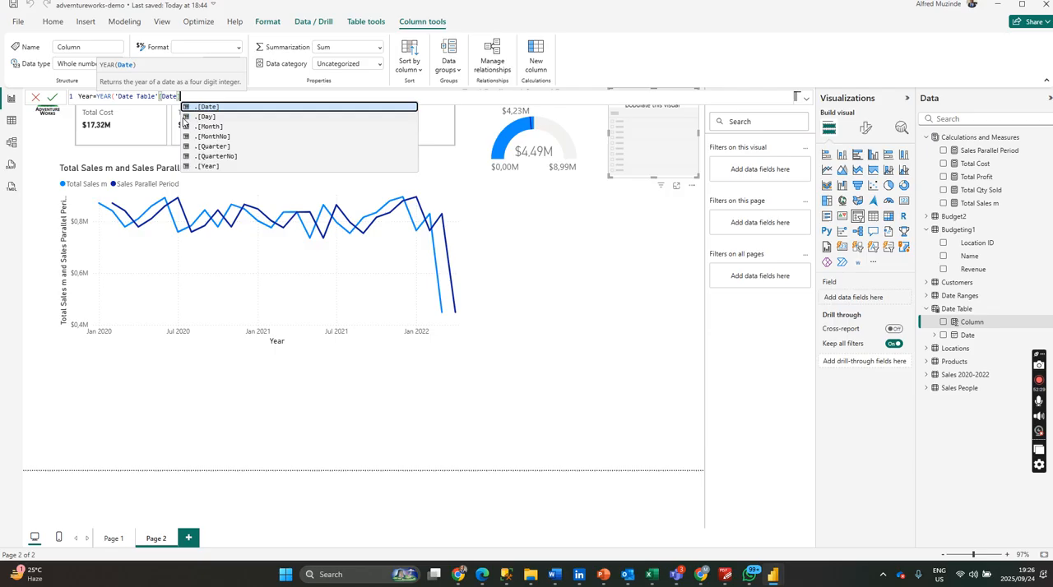
{"action": "type", "text": "])"}
{"action": "key", "text": "Return"}
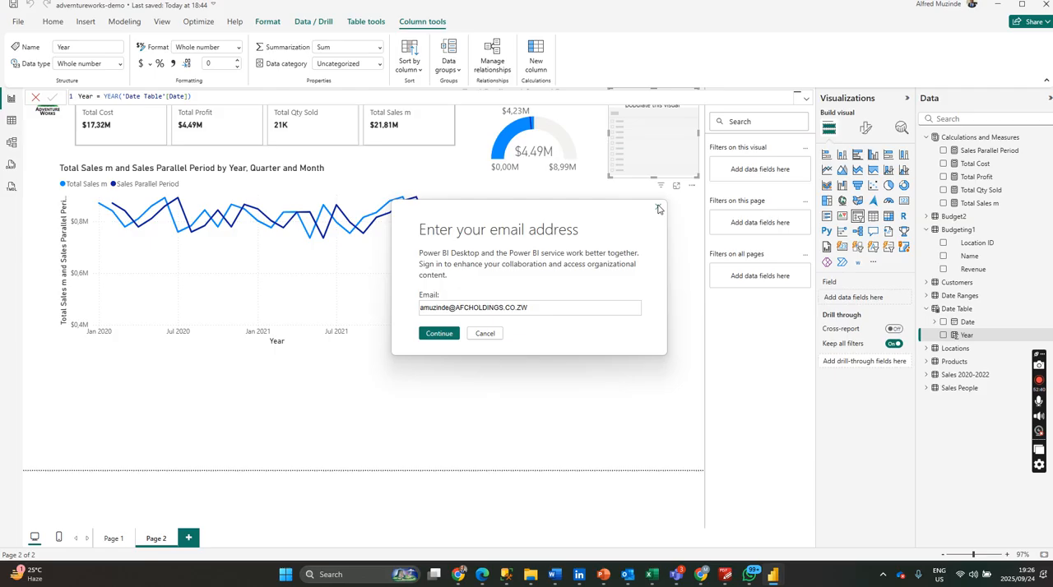
{"action": "left_click", "coordinate": [658, 209]}
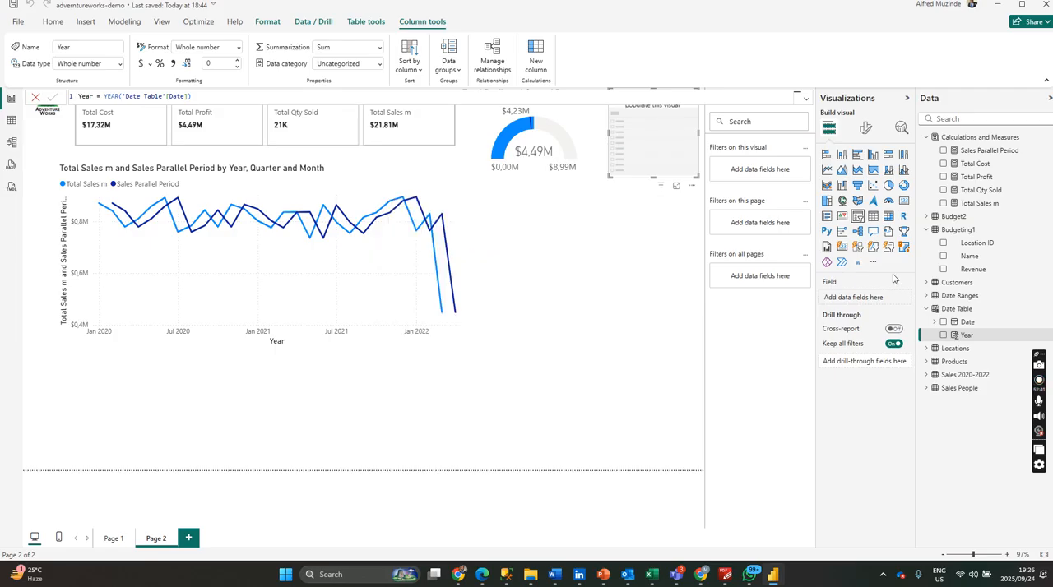
Add the Date Table's Year column to the slicer as its field.
{"action": "left_click", "coordinate": [944, 335]}
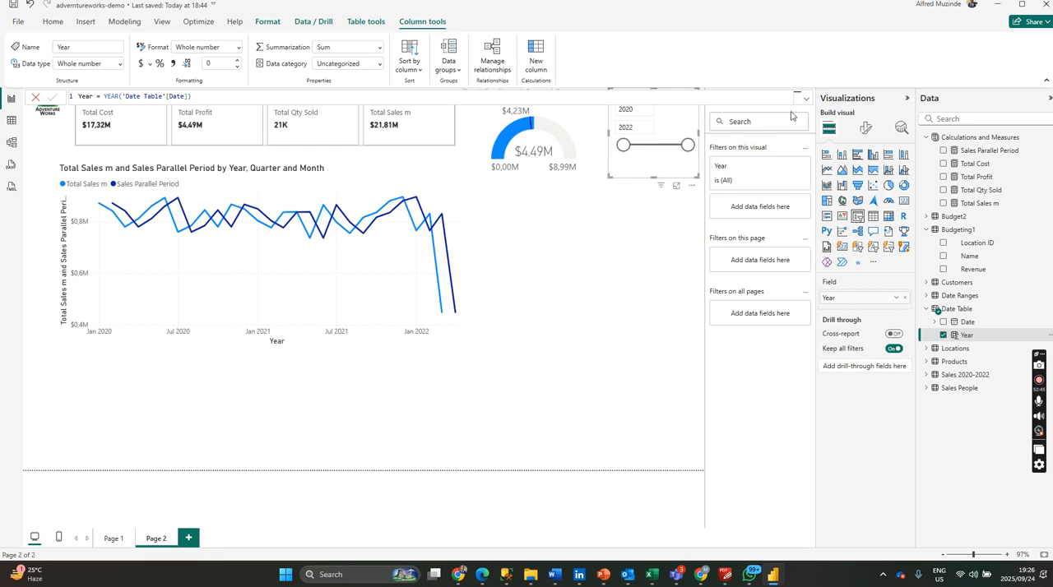
{"action": "left_click", "coordinate": [659, 215]}
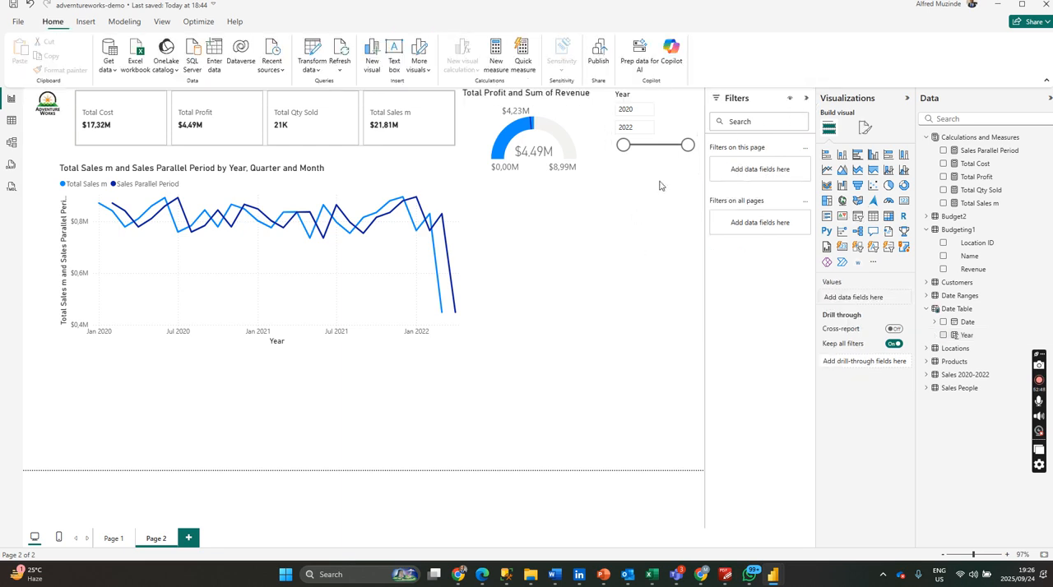
{"action": "left_click", "coordinate": [666, 170]}
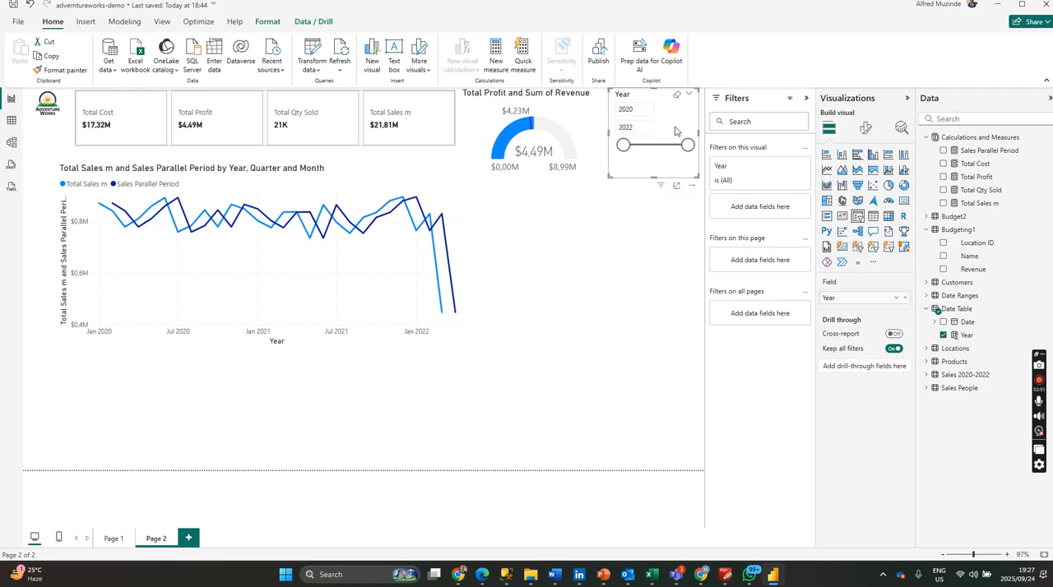
Try the Dropdown and Tile styles on the Year slicer, resizing it to stack the year tiles in one column.
{"action": "left_click", "coordinate": [865, 128]}
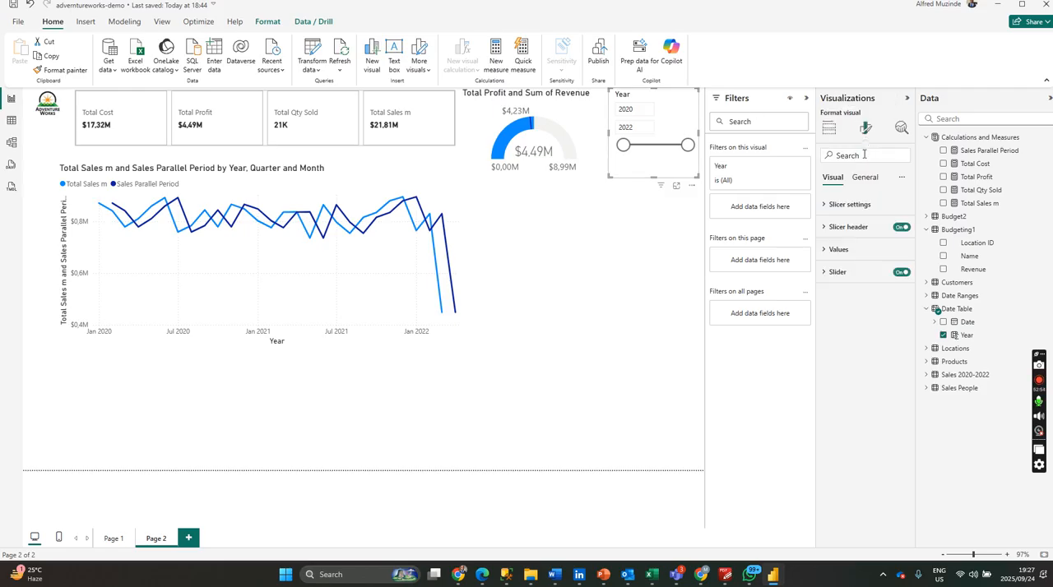
{"action": "left_click", "coordinate": [842, 205]}
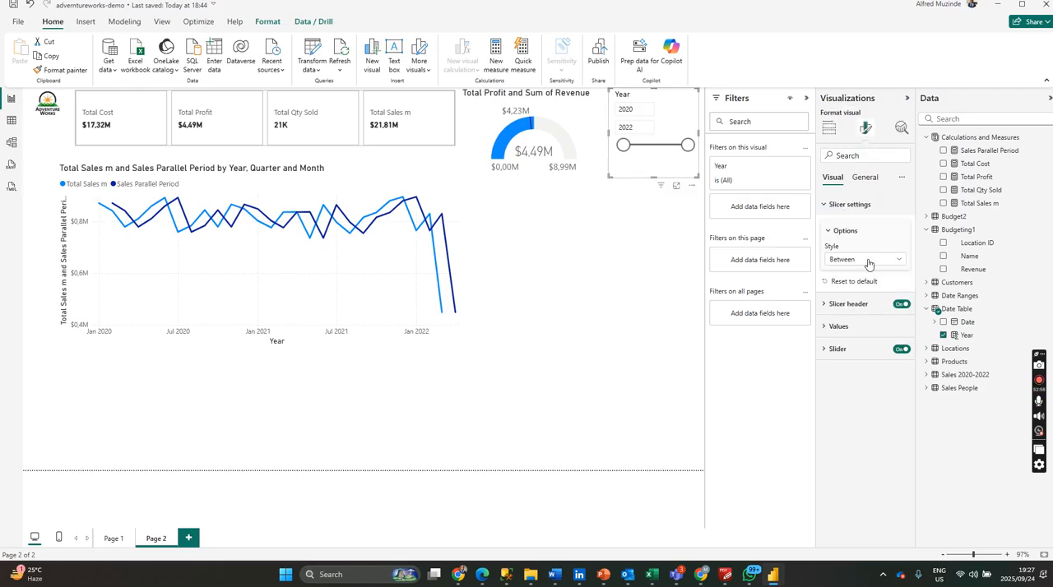
{"action": "left_click", "coordinate": [867, 260]}
{"action": "left_click", "coordinate": [855, 300]}
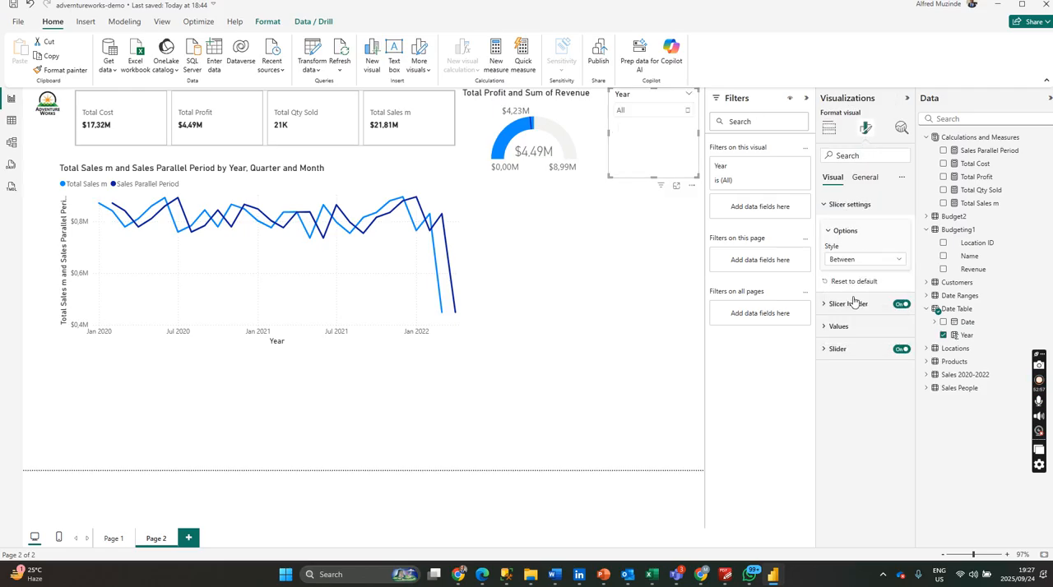
{"action": "left_click", "coordinate": [862, 260]}
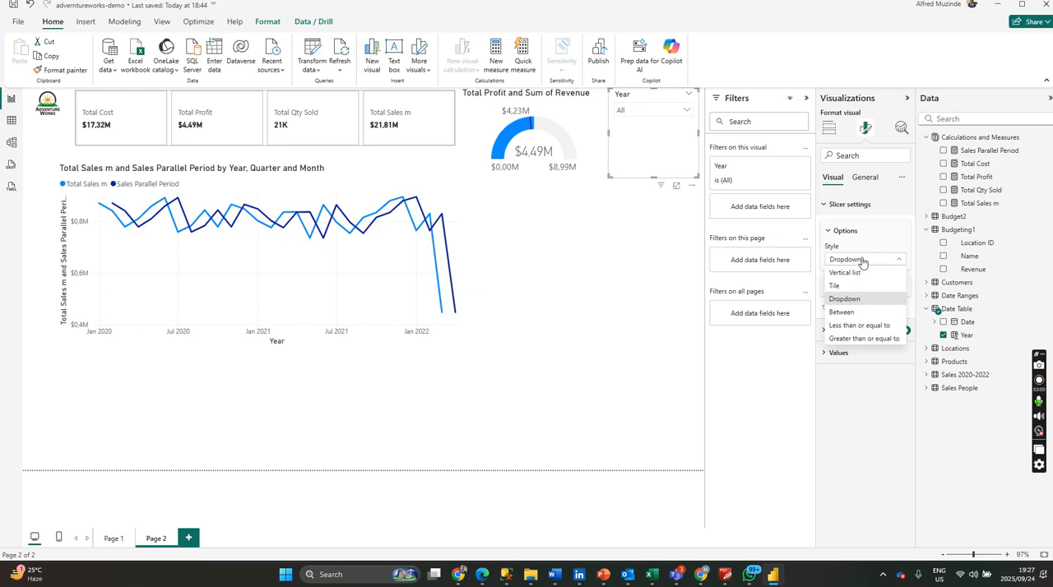
{"action": "left_click", "coordinate": [855, 286]}
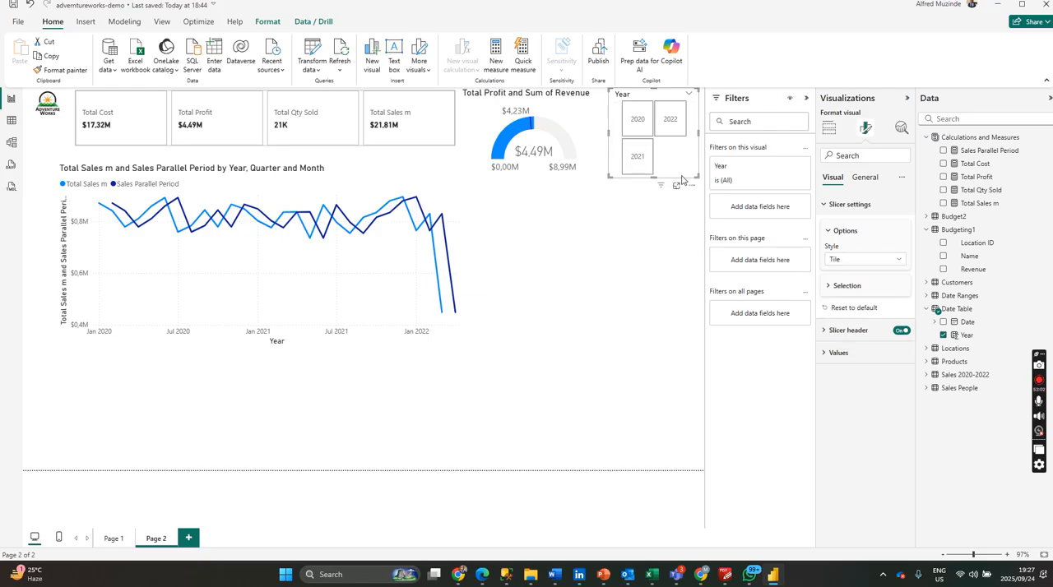
{"action": "left_click_drag", "start_coordinate": [698, 176], "coordinate": [683, 210]}
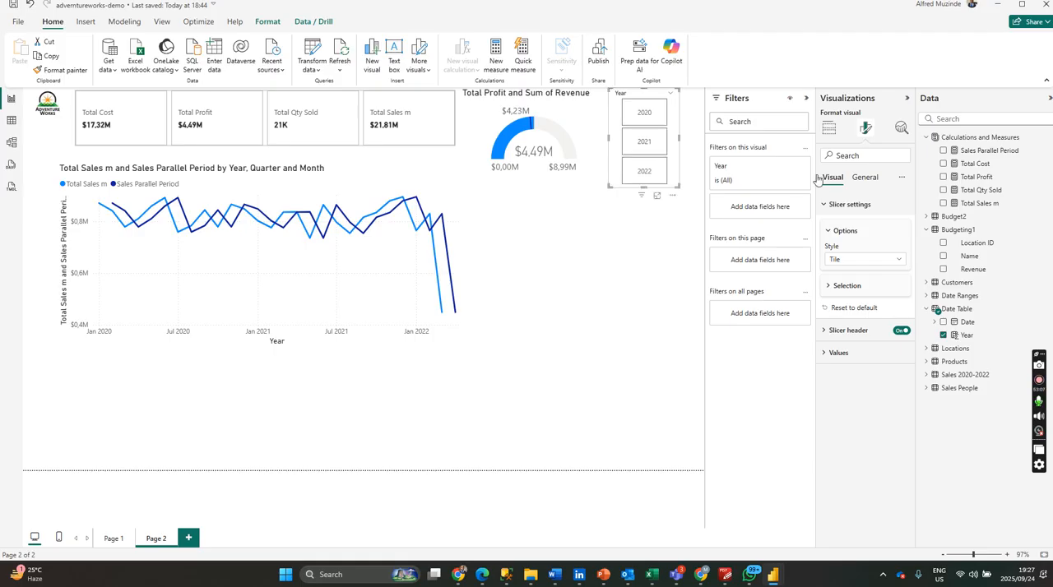
Set the Year slicer's style to Vertical list and shorten the slicer to fit its entries.
{"action": "left_click", "coordinate": [894, 259]}
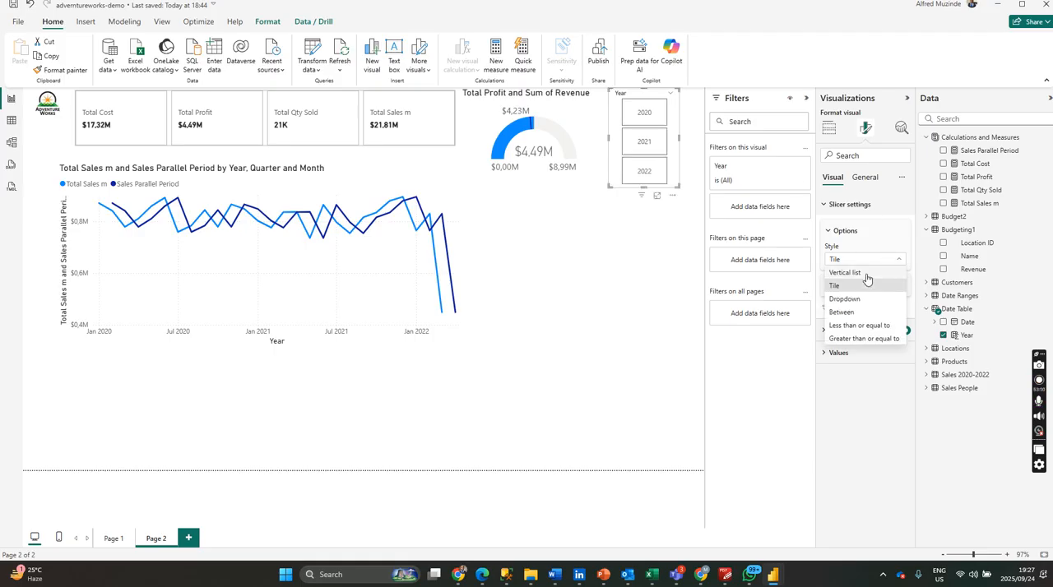
{"action": "left_click", "coordinate": [866, 281]}
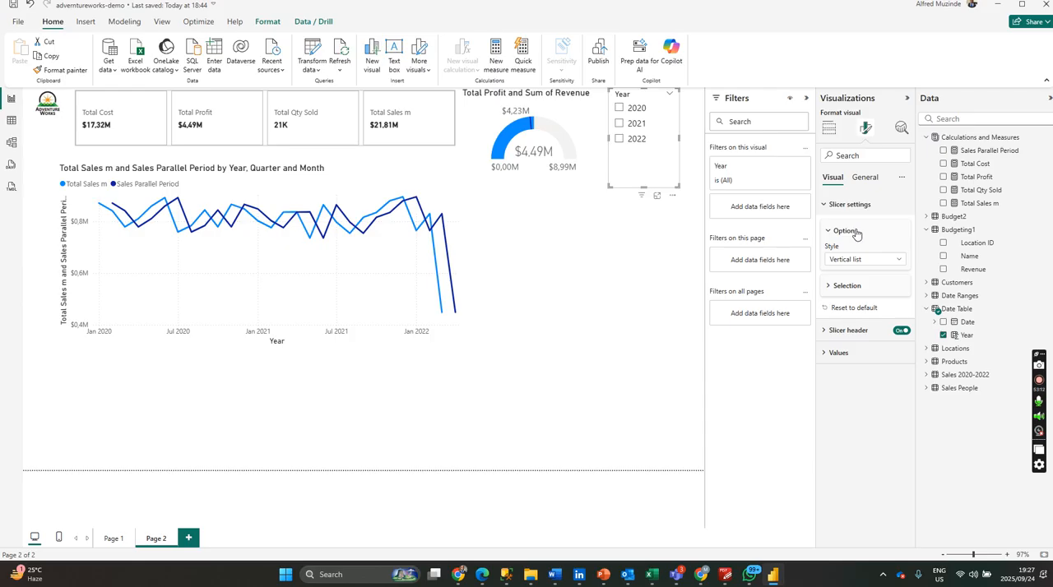
{"action": "left_click_drag", "start_coordinate": [679, 188], "coordinate": [682, 171]}
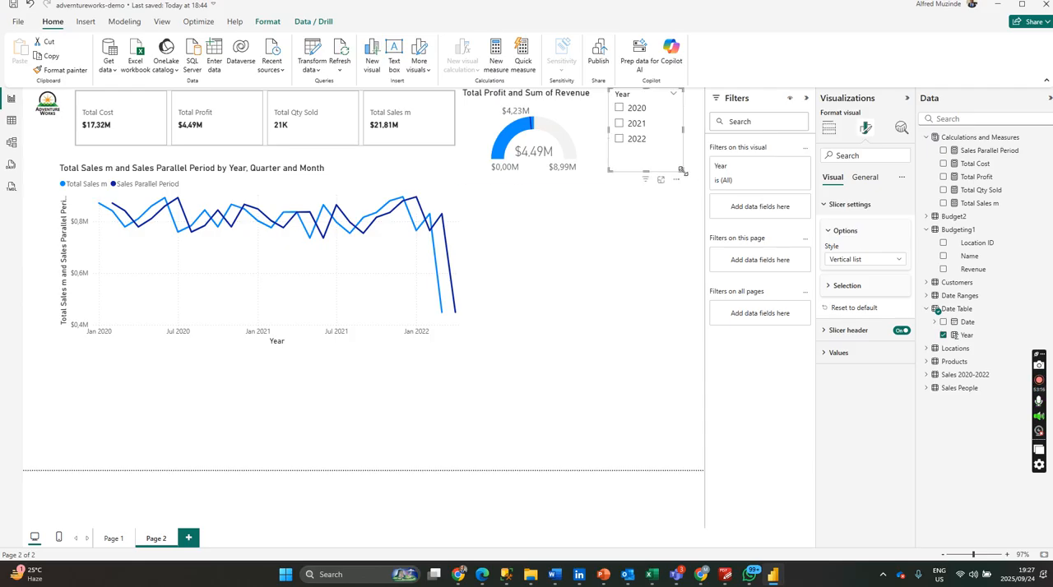
{"action": "left_click", "coordinate": [643, 244]}
Test the Year slicer by filtering the page to 2020 and to 2022, dismissing the sign-in prompts.
{"action": "left_click", "coordinate": [629, 111]}
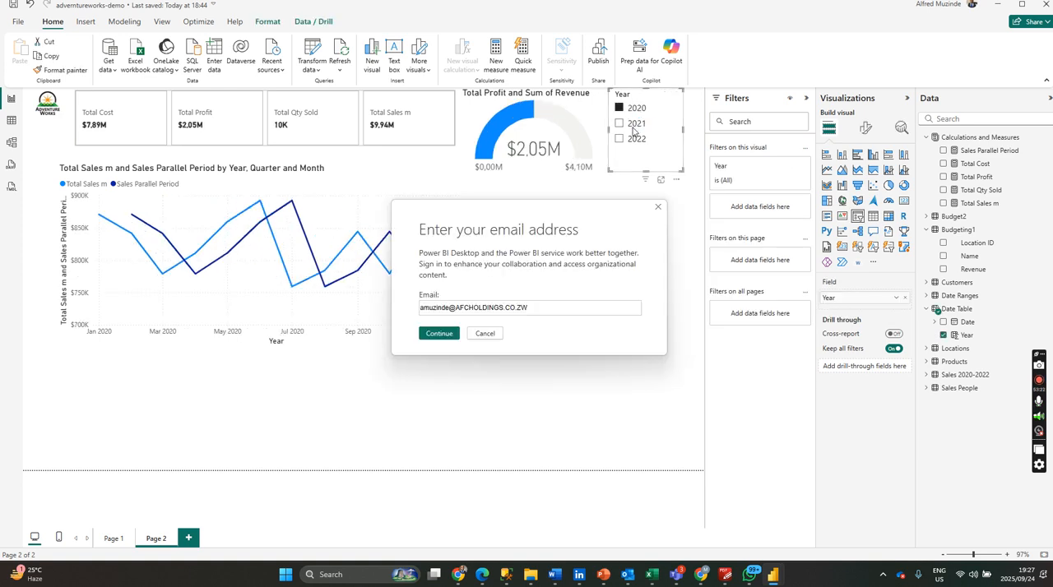
{"action": "left_click", "coordinate": [657, 209]}
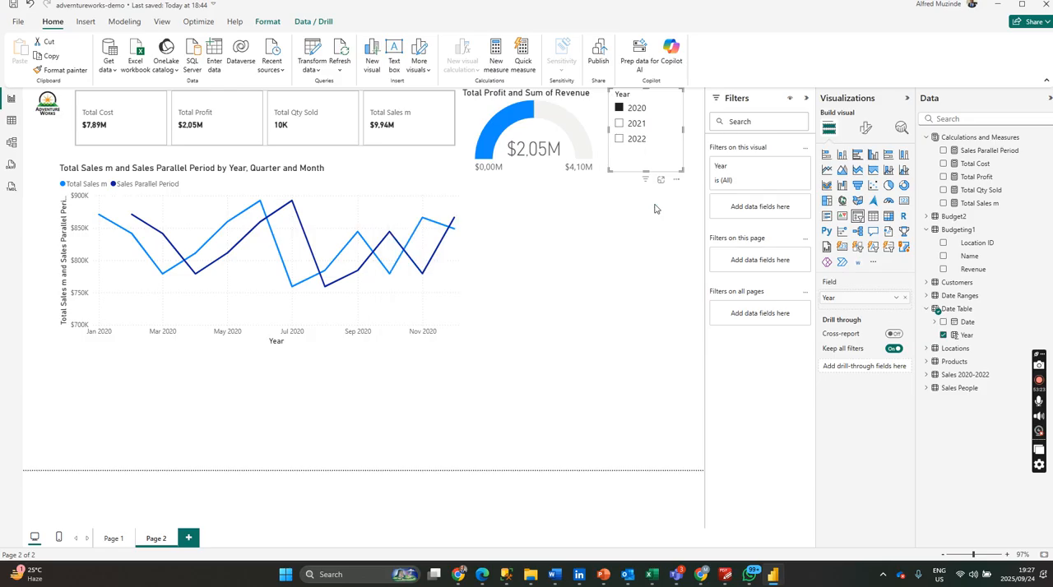
{"action": "left_click", "coordinate": [637, 145]}
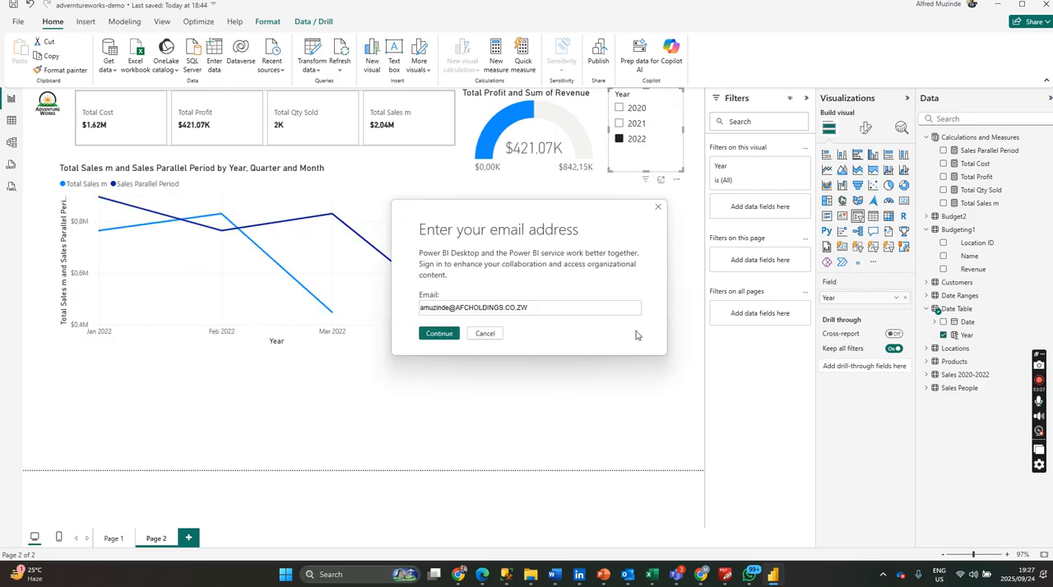
{"action": "left_click", "coordinate": [658, 208]}
{"action": "left_click", "coordinate": [647, 252]}
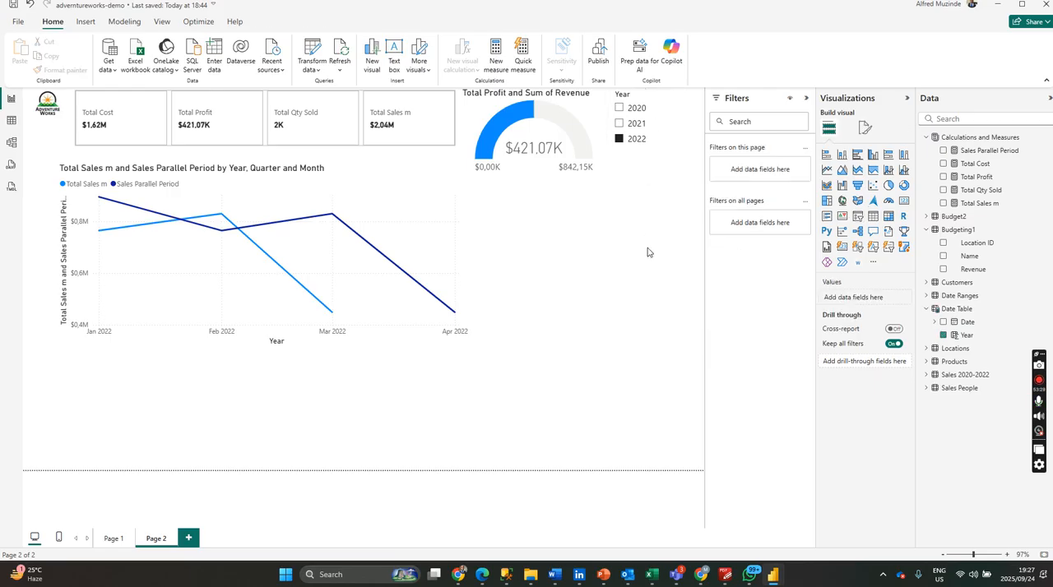
Collapse the ribbon and clear the 2022 selection in the Year slicer, dismissing the sign-in prompt.
{"action": "left_click", "coordinate": [1046, 82]}
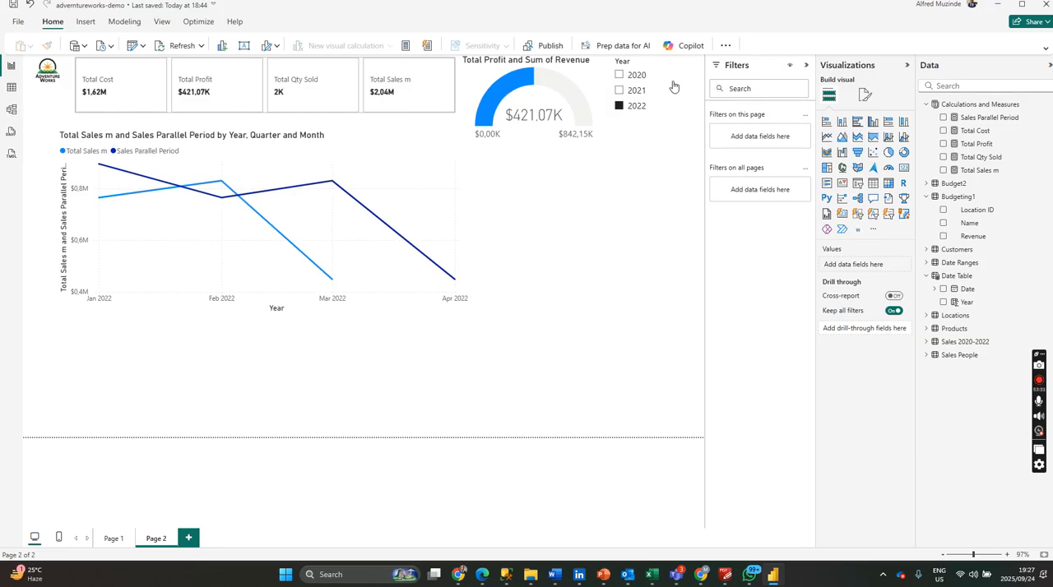
{"action": "left_click", "coordinate": [637, 106]}
{"action": "left_click", "coordinate": [659, 64]}
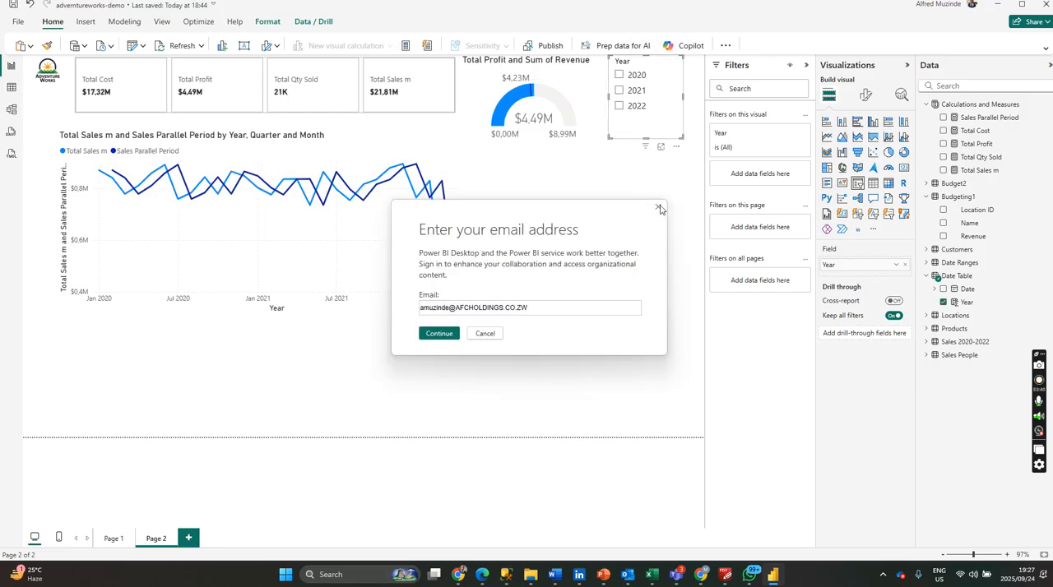
{"action": "left_click", "coordinate": [658, 208]}
{"action": "left_click", "coordinate": [636, 198]}
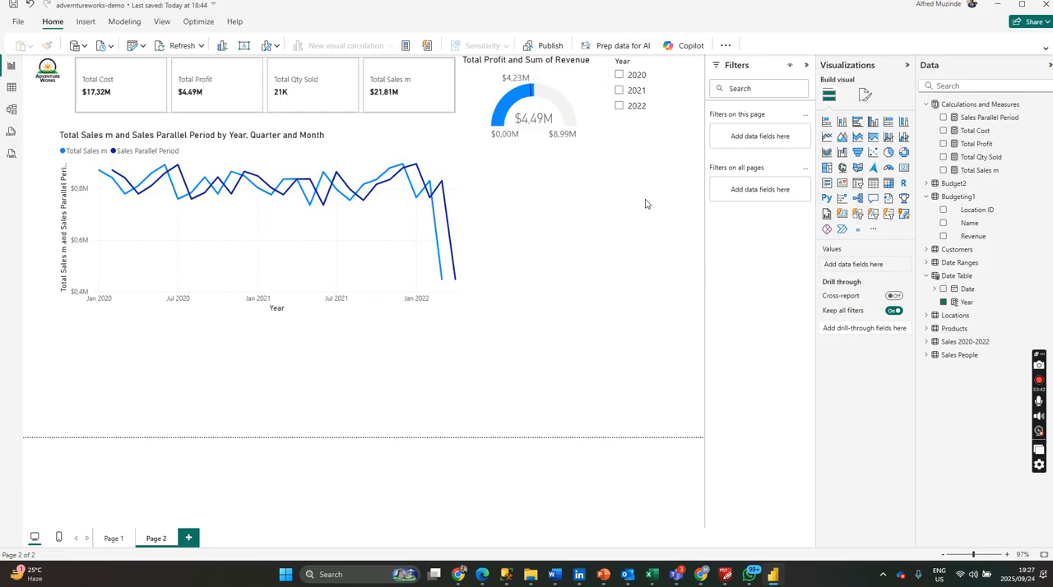
Move the parallel-period sales line chart to the page's outer edge below the logo and shrink its width and height.
{"action": "left_click", "coordinate": [464, 239]}
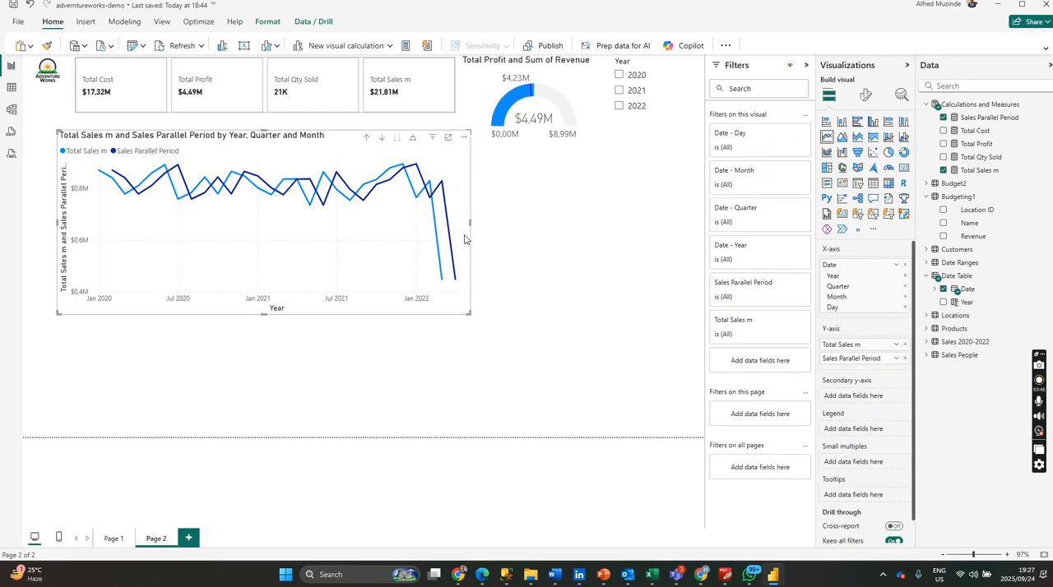
{"action": "left_click_drag", "start_coordinate": [461, 240], "coordinate": [437, 242]}
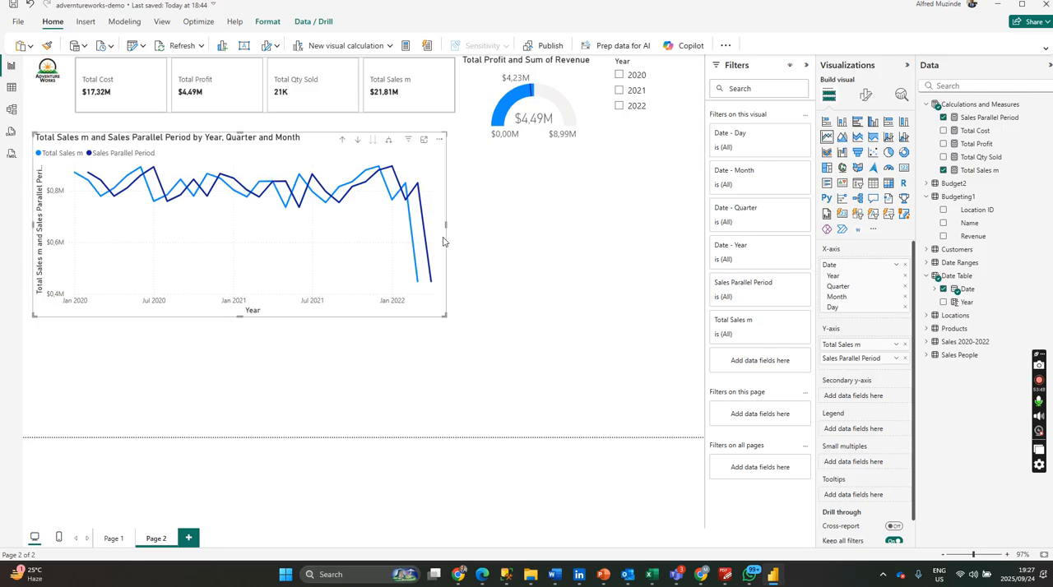
{"action": "left_click_drag", "start_coordinate": [443, 315], "coordinate": [367, 291]}
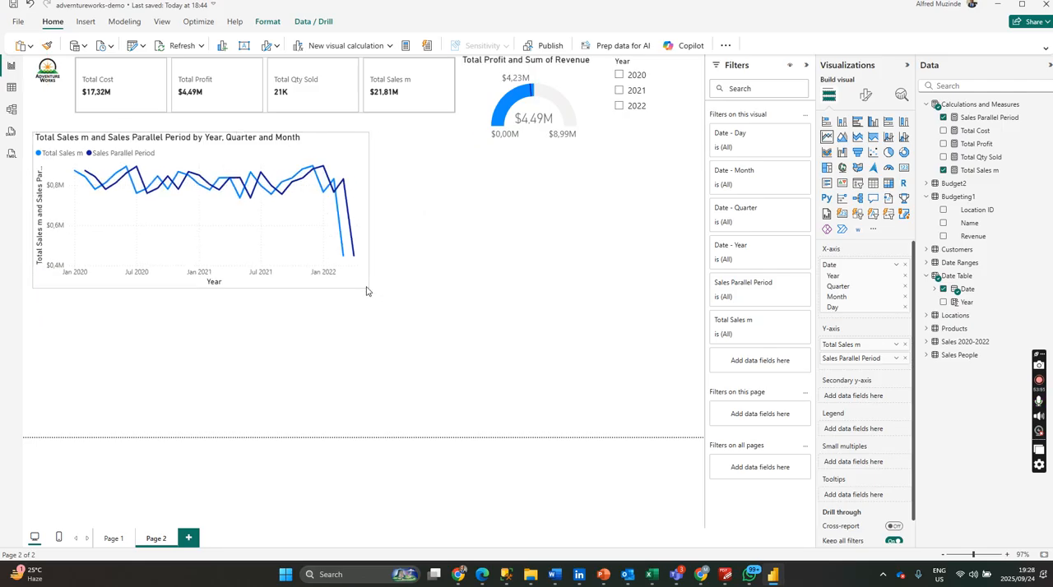
Create a table visual on Page 2 with Product Name from Products and the Total Profit measure.
{"action": "left_click", "coordinate": [204, 361]}
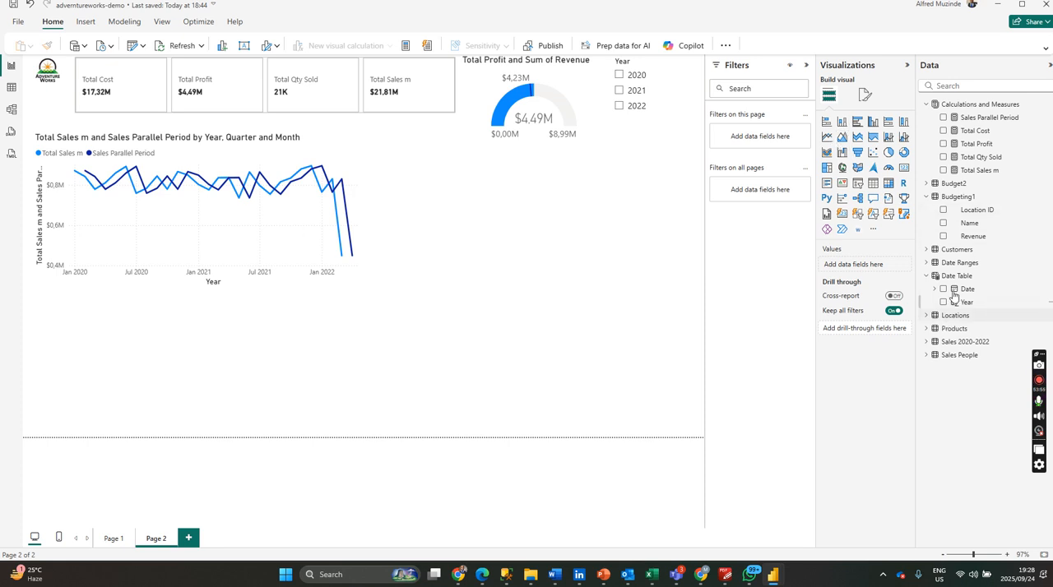
{"action": "left_click", "coordinate": [930, 329]}
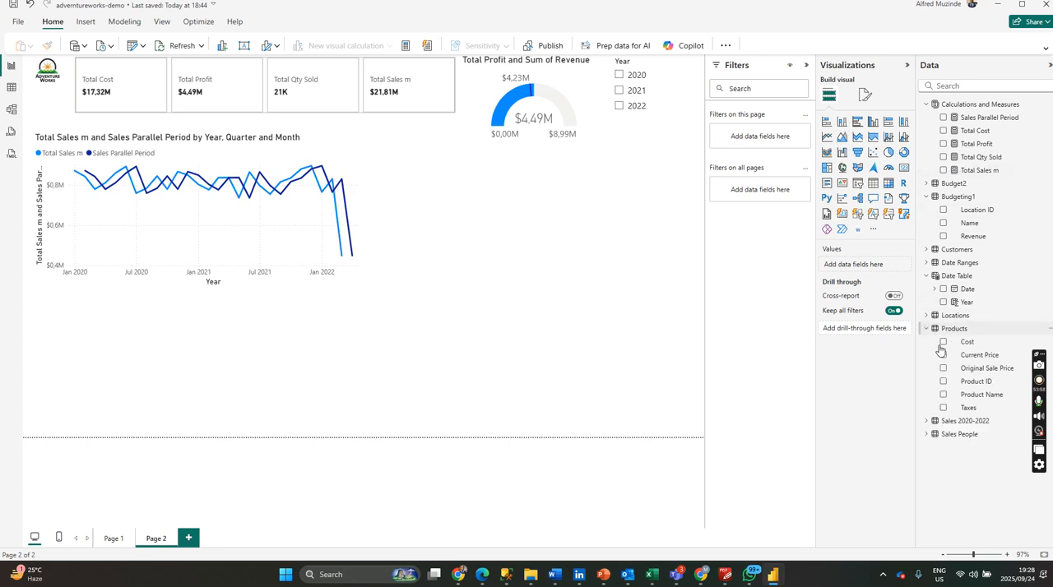
{"action": "left_click", "coordinate": [943, 395]}
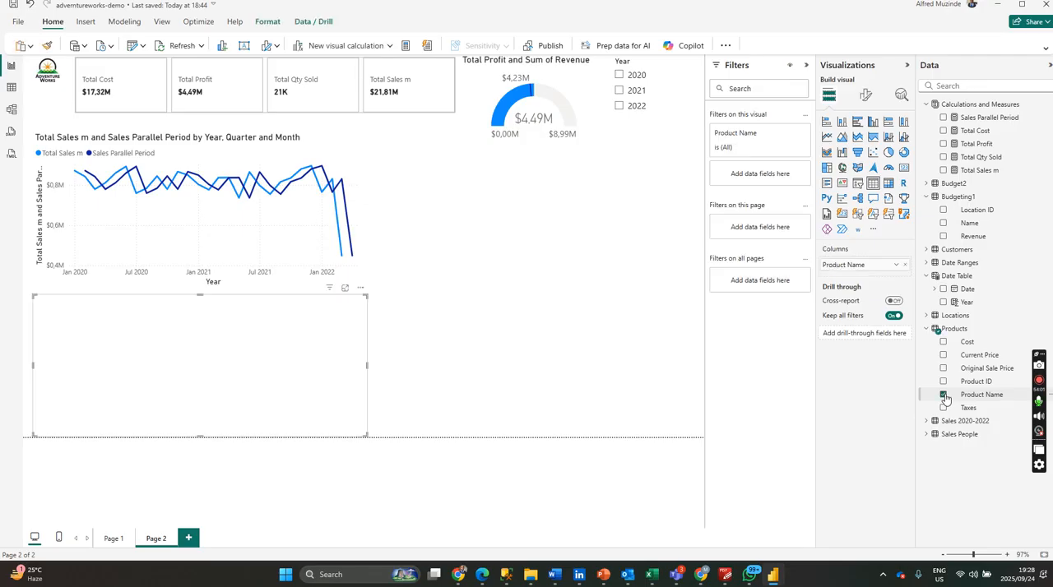
{"action": "left_click", "coordinate": [944, 144]}
Nudge the line chart up and place the product table beneath it, sized to end at the page's lower edge.
{"action": "left_click_drag", "start_coordinate": [274, 357], "coordinate": [591, 231]}
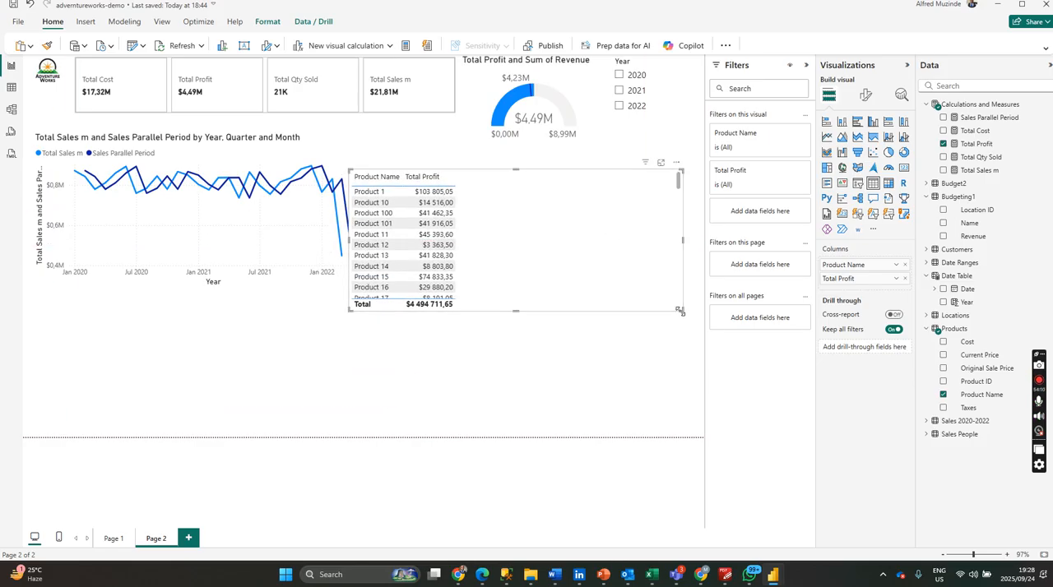
{"action": "left_click_drag", "start_coordinate": [676, 332], "coordinate": [675, 427]}
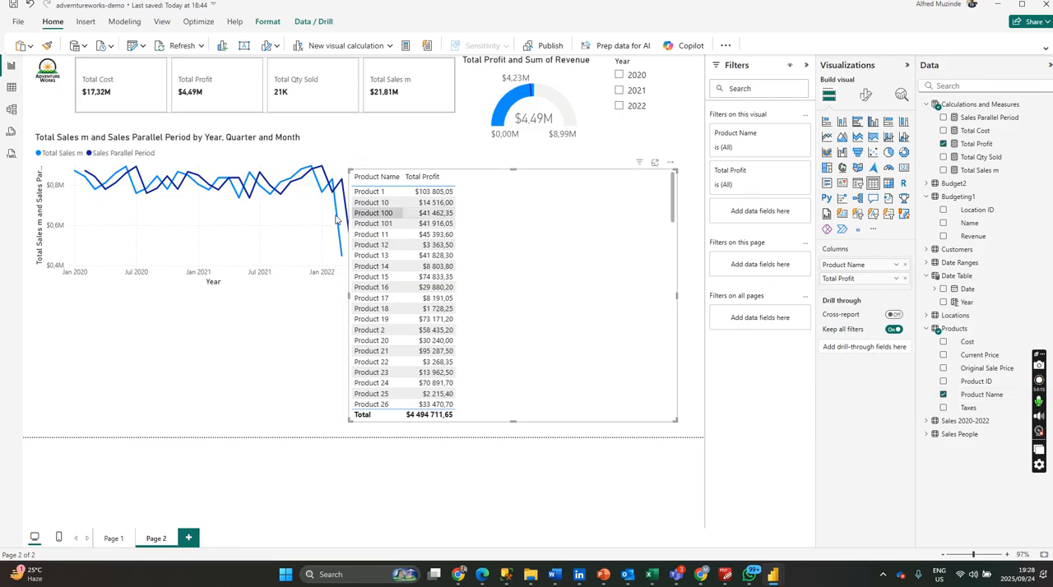
{"action": "left_click_drag", "start_coordinate": [334, 155], "coordinate": [332, 144]}
{"action": "left_click_drag", "start_coordinate": [590, 239], "coordinate": [291, 351]}
{"action": "left_click_drag", "start_coordinate": [375, 188], "coordinate": [364, 290]}
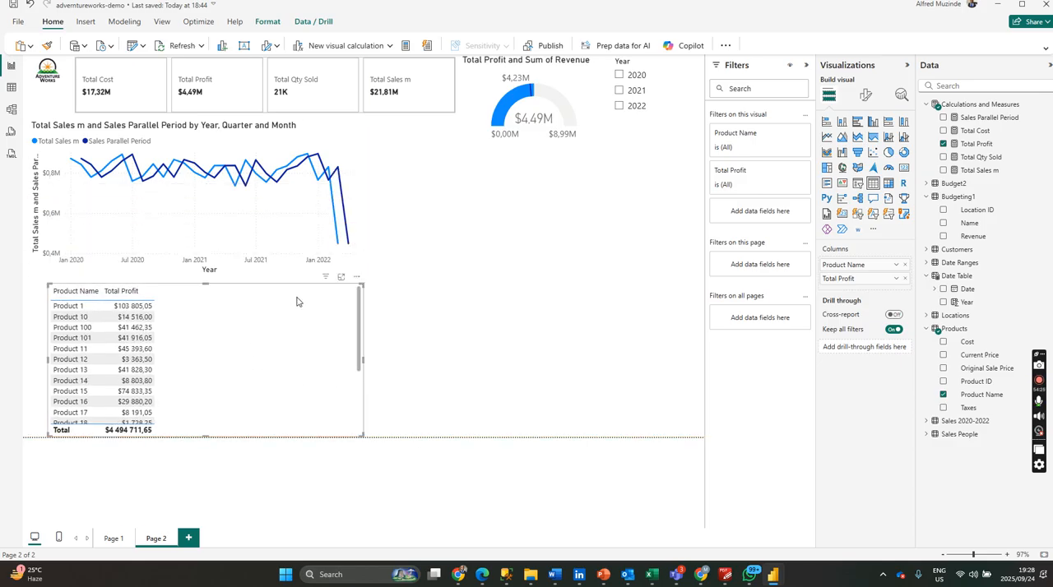
{"action": "mouse_move", "coordinate": [290, 306]}
{"action": "left_mouse_down"}
{"action": "mouse_move", "coordinate": [280, 303]}
{"action": "mouse_move", "coordinate": [290, 306]}
{"action": "left_mouse_up"}
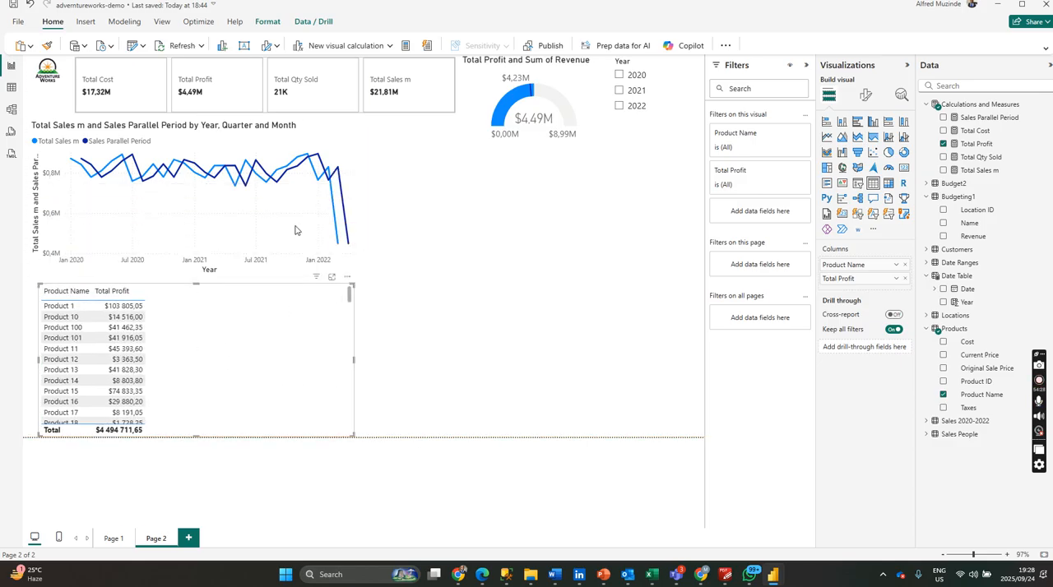
Tighten the layout by shrinking the measure cards, moving the line chart and table up, and slightly enlarging the table.
{"action": "left_click", "coordinate": [452, 107]}
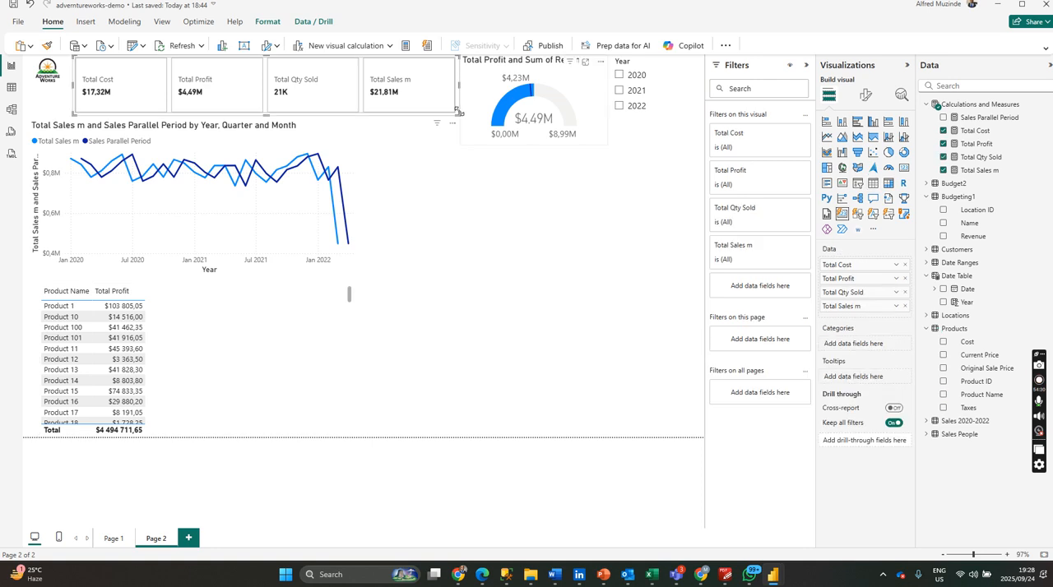
{"action": "left_click_drag", "start_coordinate": [452, 107], "coordinate": [444, 99]}
{"action": "mouse_move", "coordinate": [345, 140]}
{"action": "left_mouse_down"}
{"action": "mouse_move", "coordinate": [349, 120]}
{"action": "mouse_move", "coordinate": [338, 120]}
{"action": "left_mouse_up"}
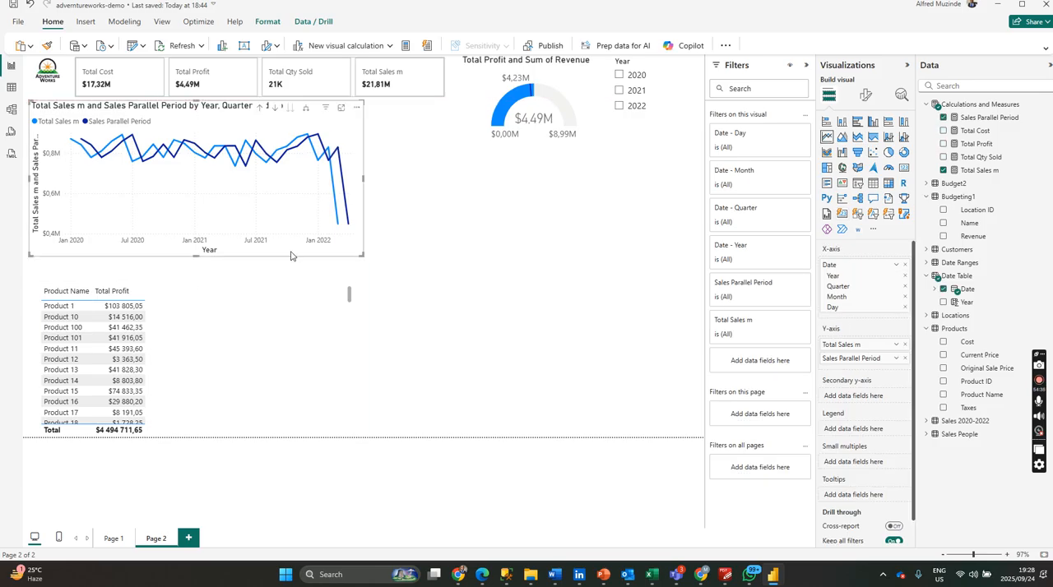
{"action": "left_click_drag", "start_coordinate": [253, 319], "coordinate": [242, 292]}
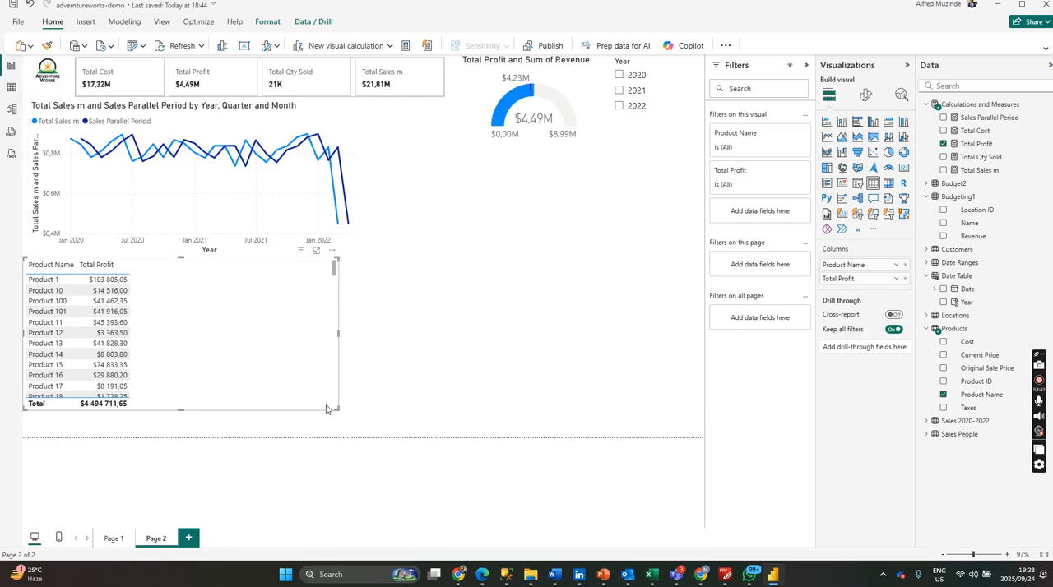
{"action": "left_click_drag", "start_coordinate": [337, 409], "coordinate": [344, 429]}
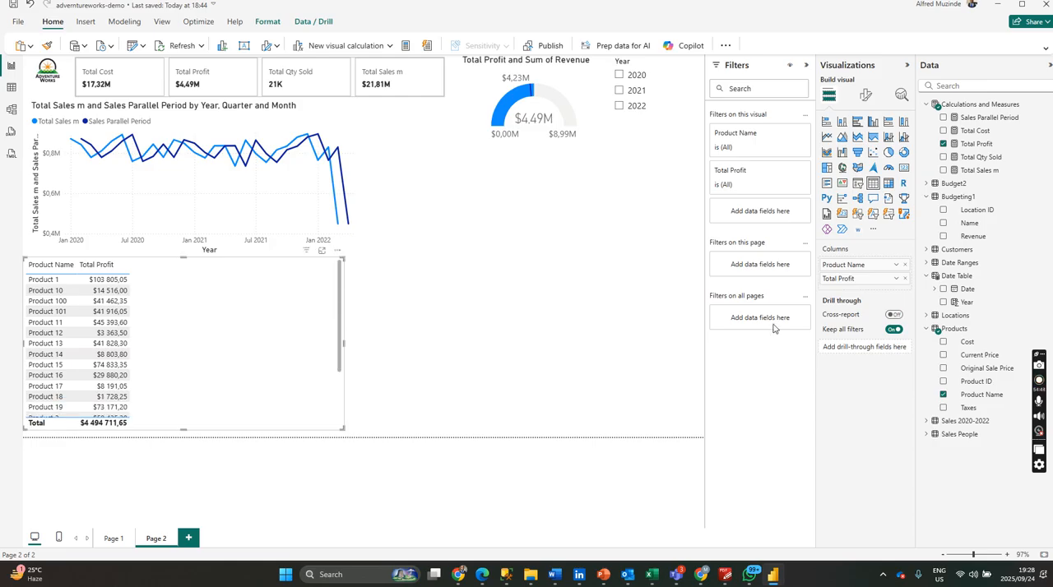
Replace Product Name with the Locations Name field ahead of Total Profit and convert the table to a clustered bar chart.
{"action": "left_click", "coordinate": [944, 394]}
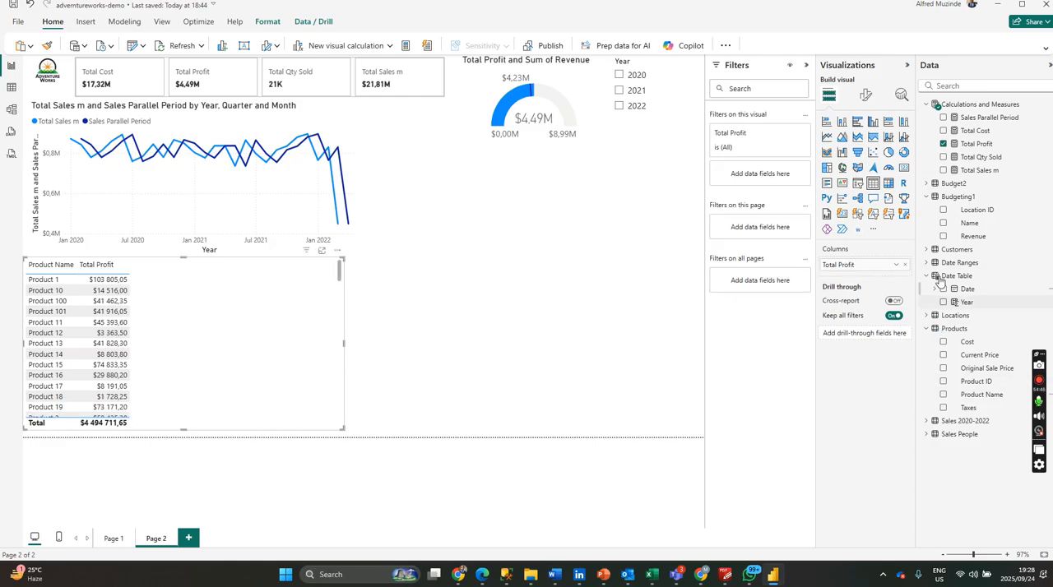
{"action": "left_click", "coordinate": [925, 315]}
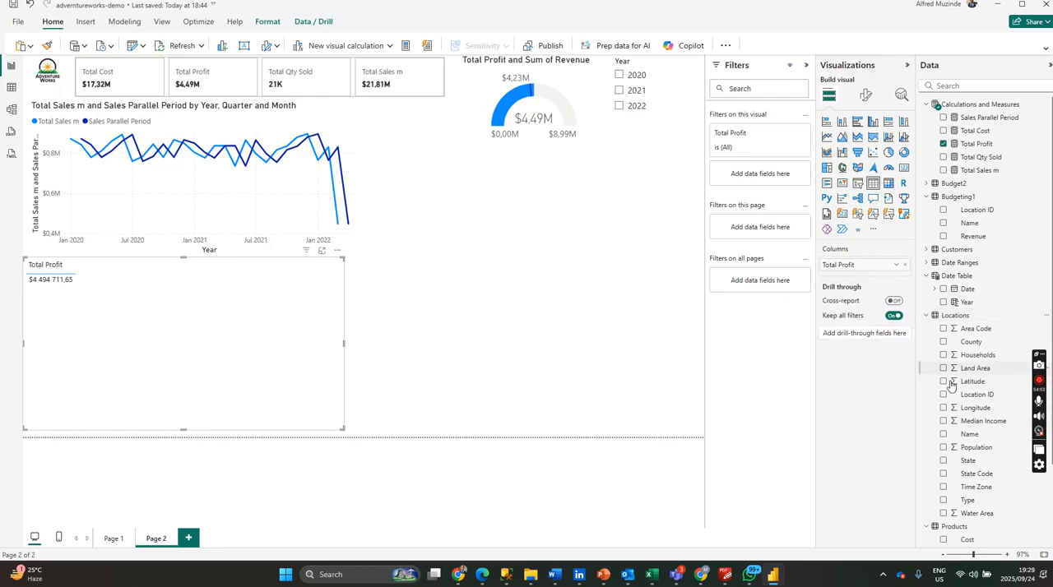
{"action": "left_click", "coordinate": [943, 434]}
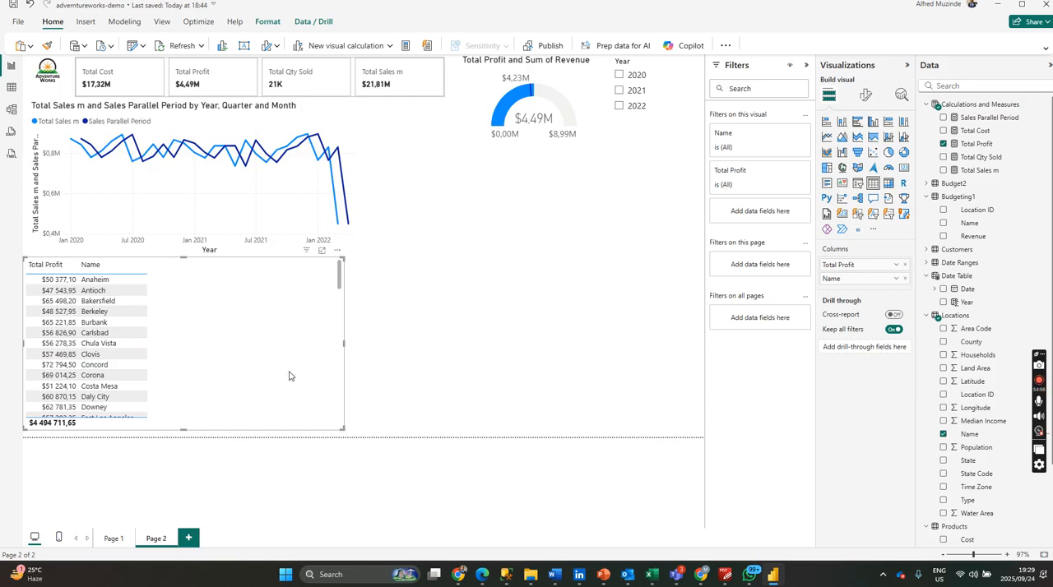
{"action": "left_click_drag", "start_coordinate": [851, 278], "coordinate": [851, 265]}
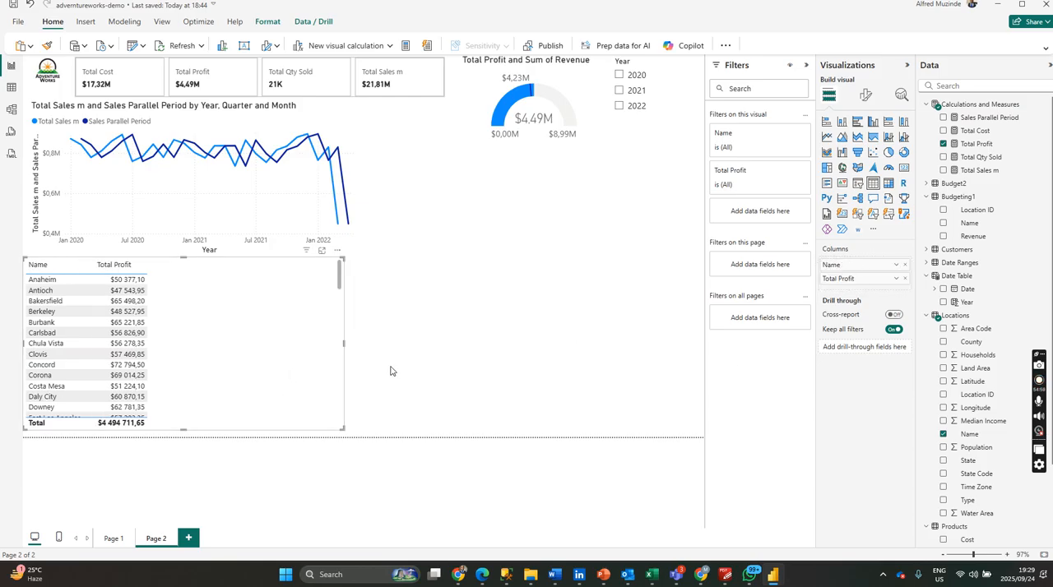
{"action": "left_click", "coordinate": [857, 121]}
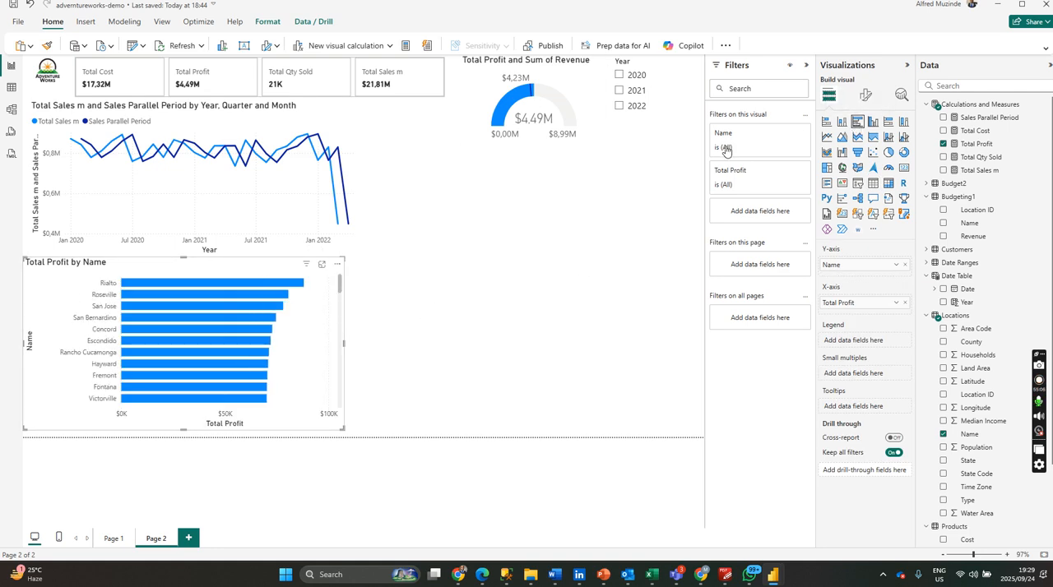
Apply a Top N filter on Name that keeps the top 10 by Total Profit.
{"action": "left_click", "coordinate": [782, 134]}
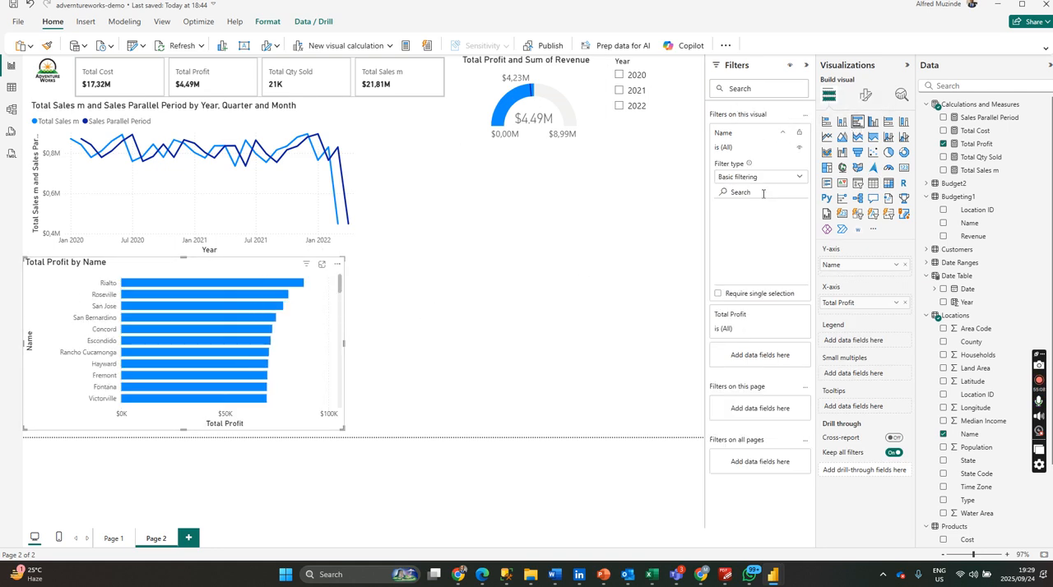
{"action": "left_click", "coordinate": [778, 178]}
{"action": "left_click", "coordinate": [747, 219]}
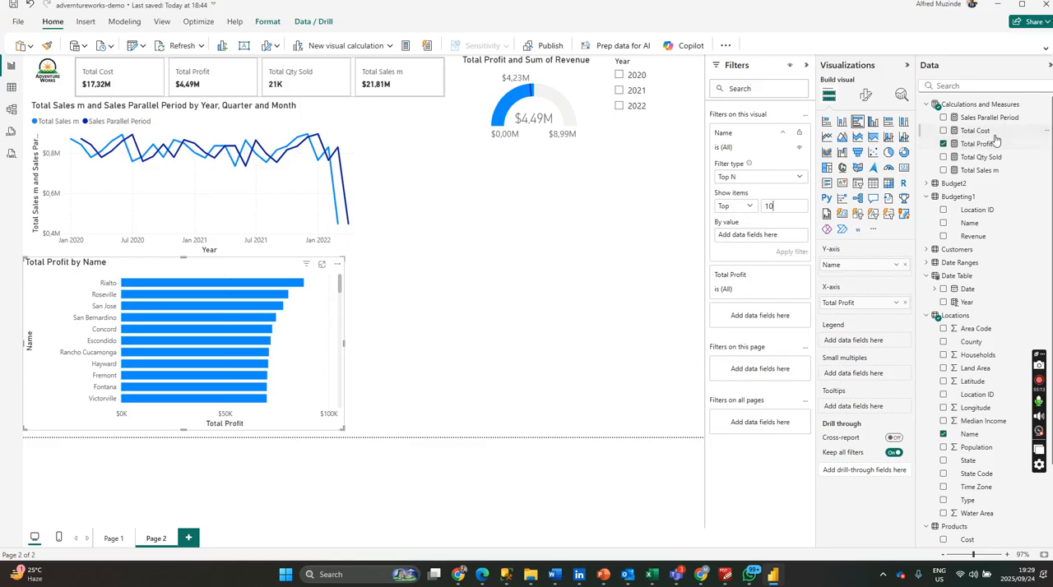
{"action": "left_click_drag", "start_coordinate": [993, 144], "coordinate": [783, 237]}
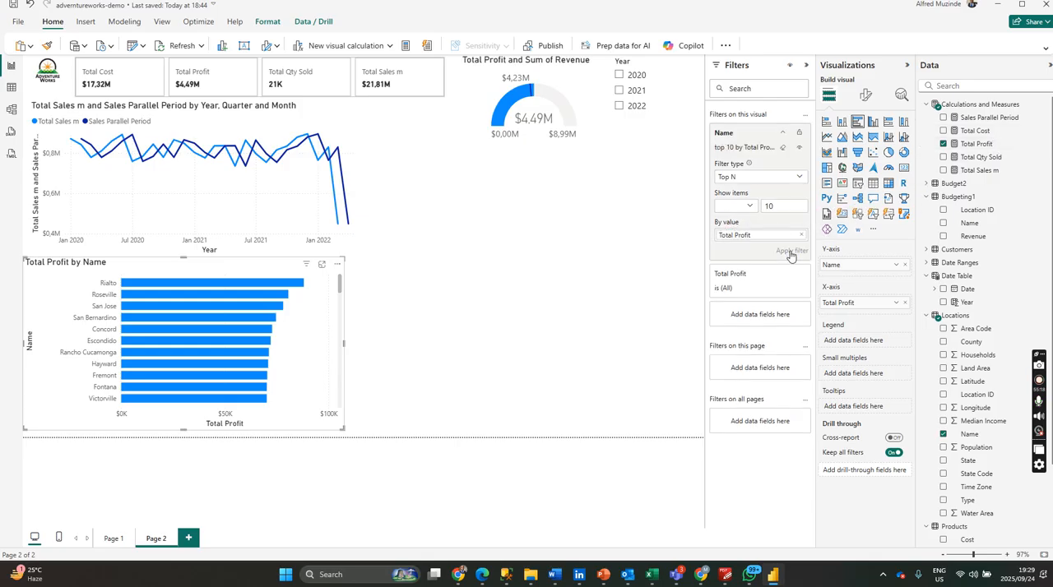
{"action": "left_click", "coordinate": [792, 250]}
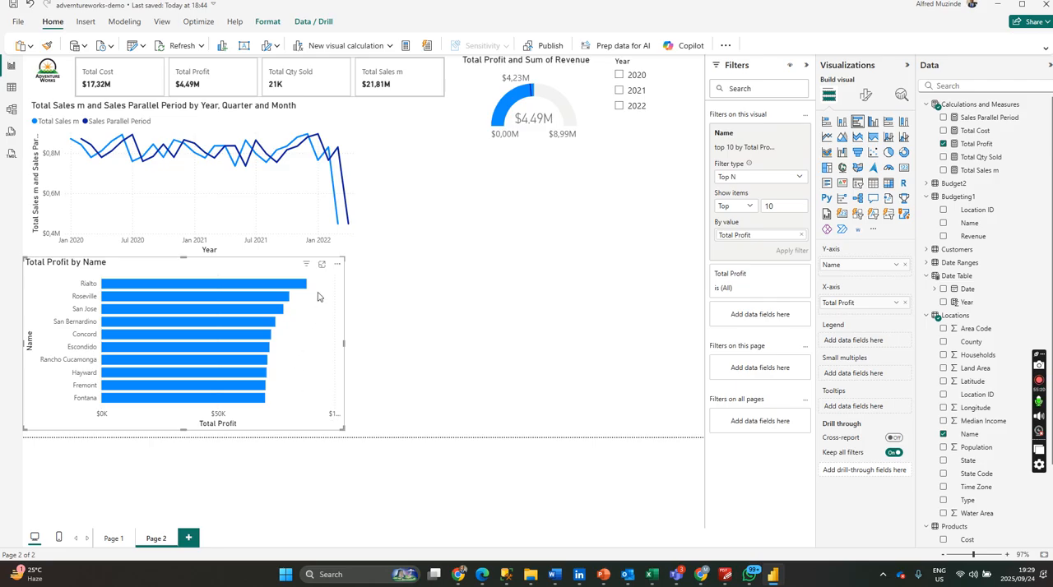
Convert the Total Profit by Name chart to a clustered column chart and enlarge it to the page's lower edge.
{"action": "left_click", "coordinate": [873, 121]}
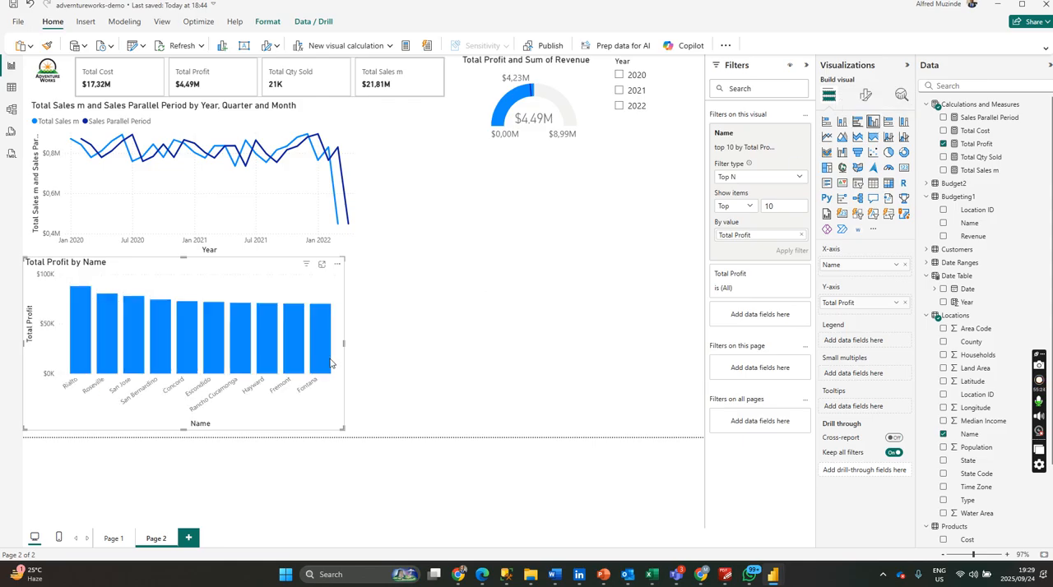
{"action": "left_click_drag", "start_coordinate": [343, 429], "coordinate": [377, 436]}
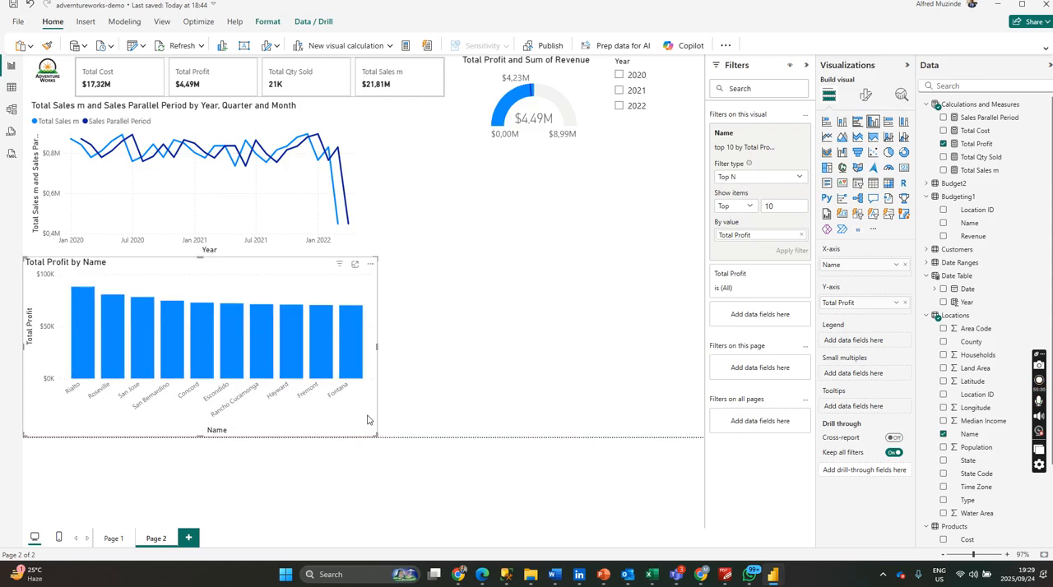
Try data labels on the Total Profit by Name column chart and switch them off again.
{"action": "left_click", "coordinate": [864, 97]}
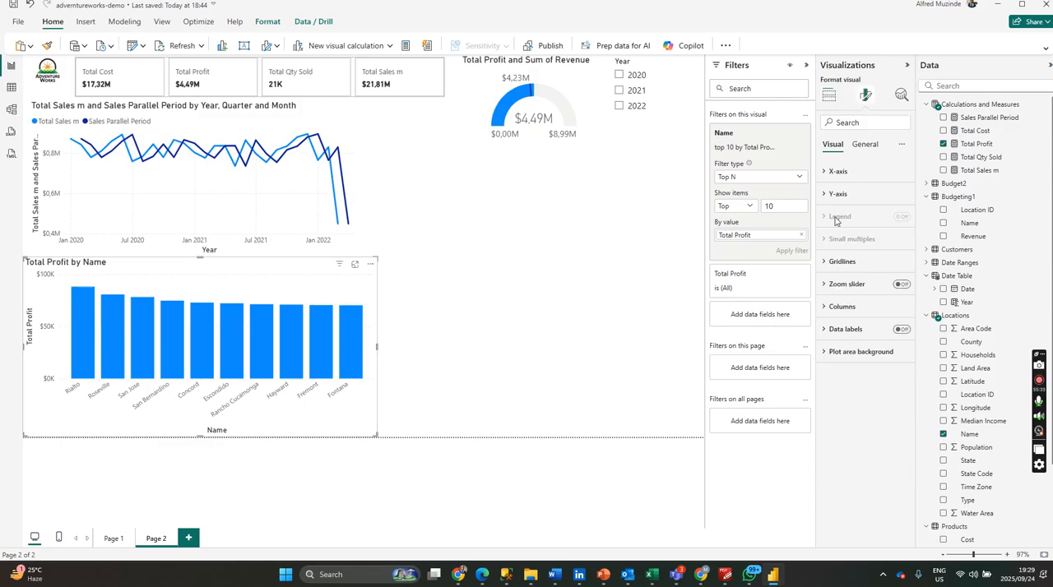
{"action": "left_click", "coordinate": [902, 330]}
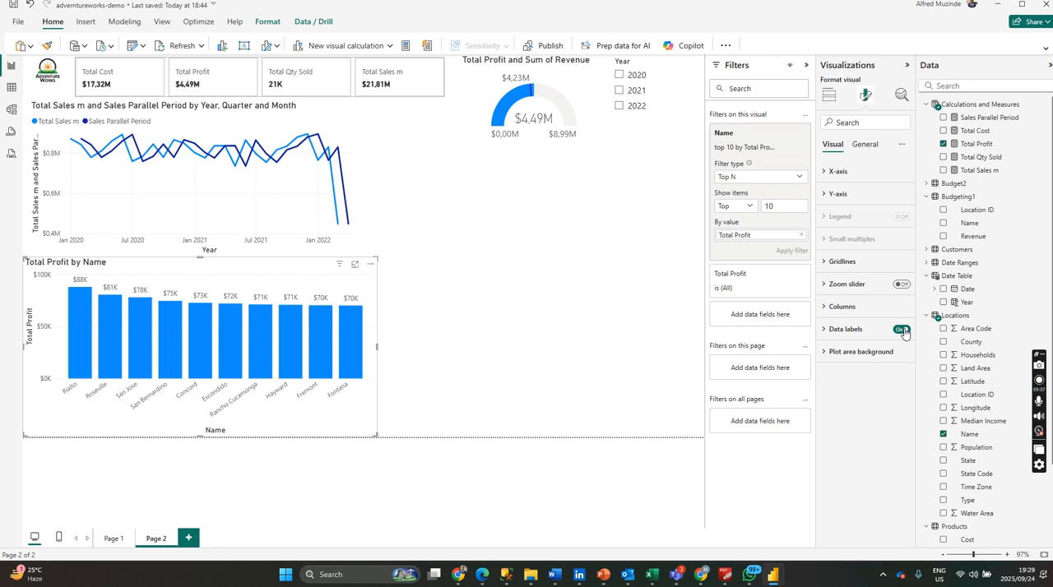
{"action": "left_click", "coordinate": [902, 329]}
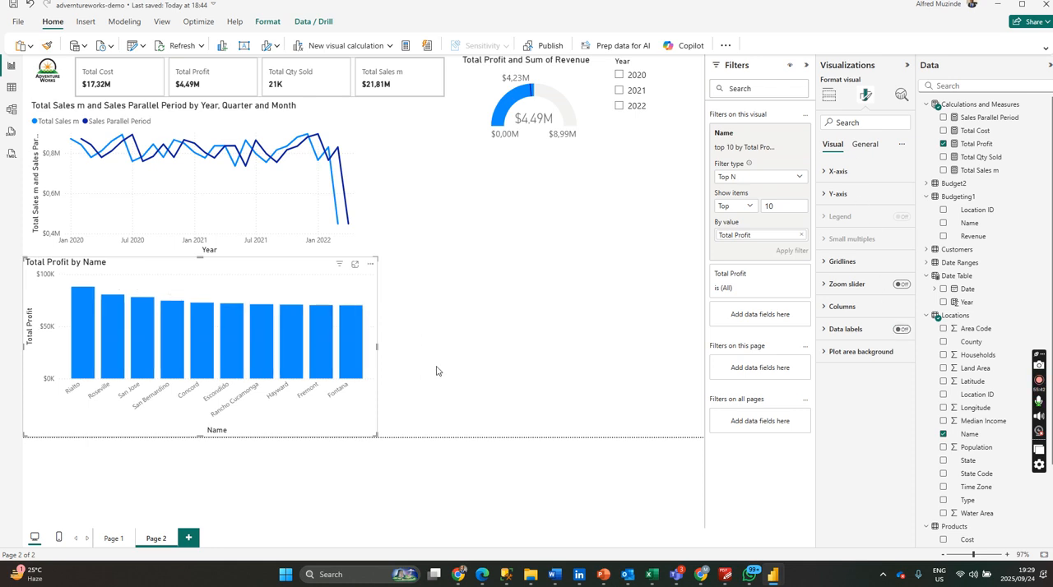
Add an ArcGIS for Power BI map filling the empty space below the gauge and continue as guest.
{"action": "left_click", "coordinate": [501, 336]}
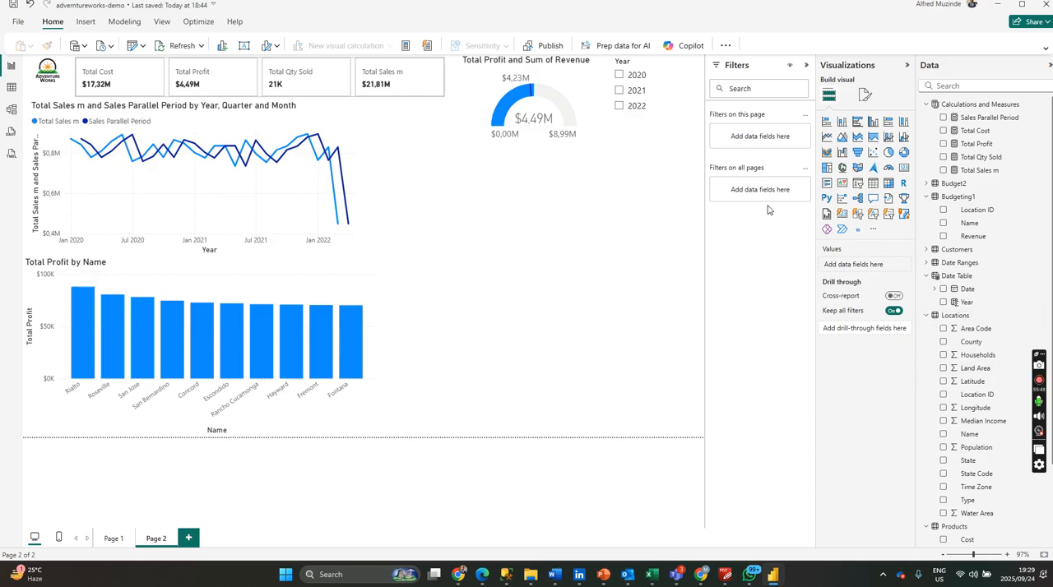
{"action": "left_click", "coordinate": [904, 214]}
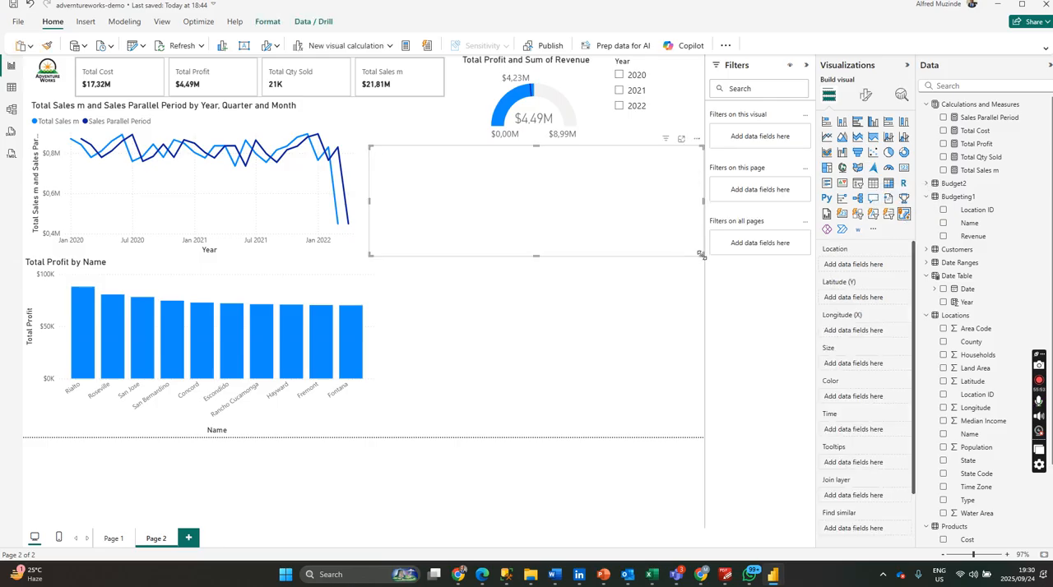
{"action": "left_click_drag", "start_coordinate": [665, 413], "coordinate": [698, 436]}
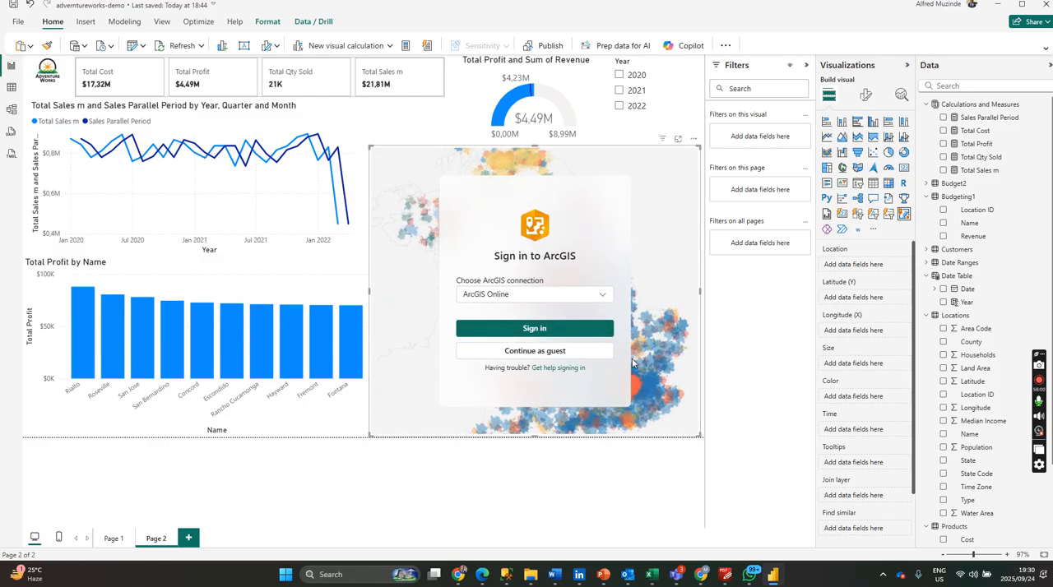
{"action": "left_click", "coordinate": [547, 351]}
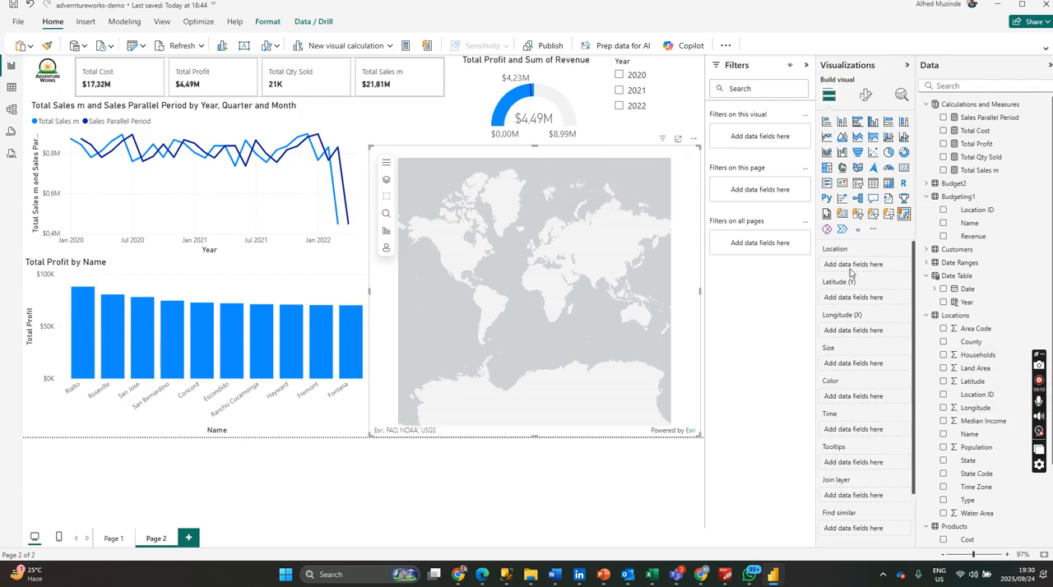
Assign Latitude and Longitude from Locations to the ArcGIS map, both set to Don't summarize, with Total Cost as Size.
{"action": "left_click", "coordinate": [943, 382]}
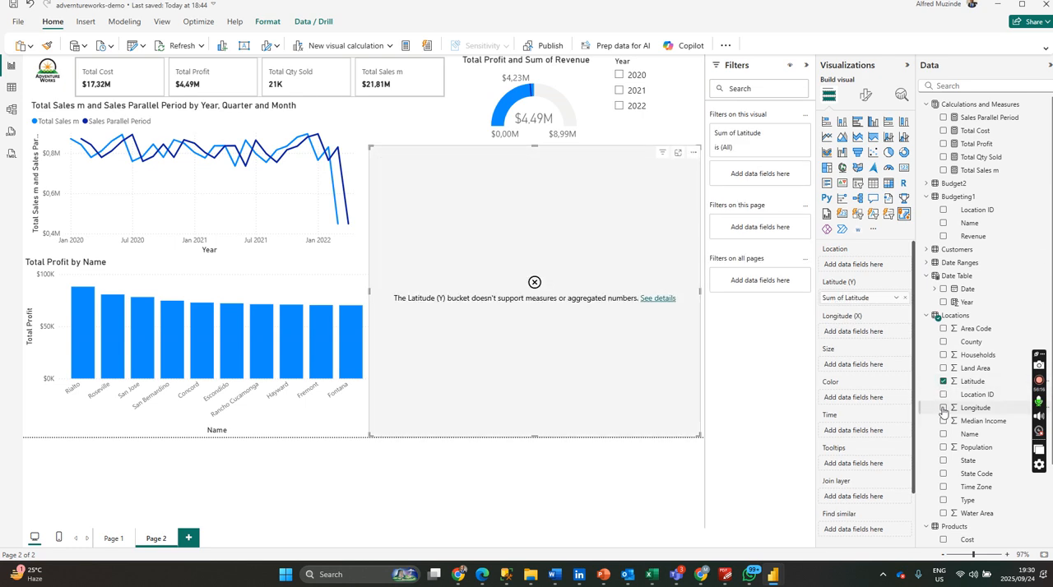
{"action": "left_click", "coordinate": [944, 408]}
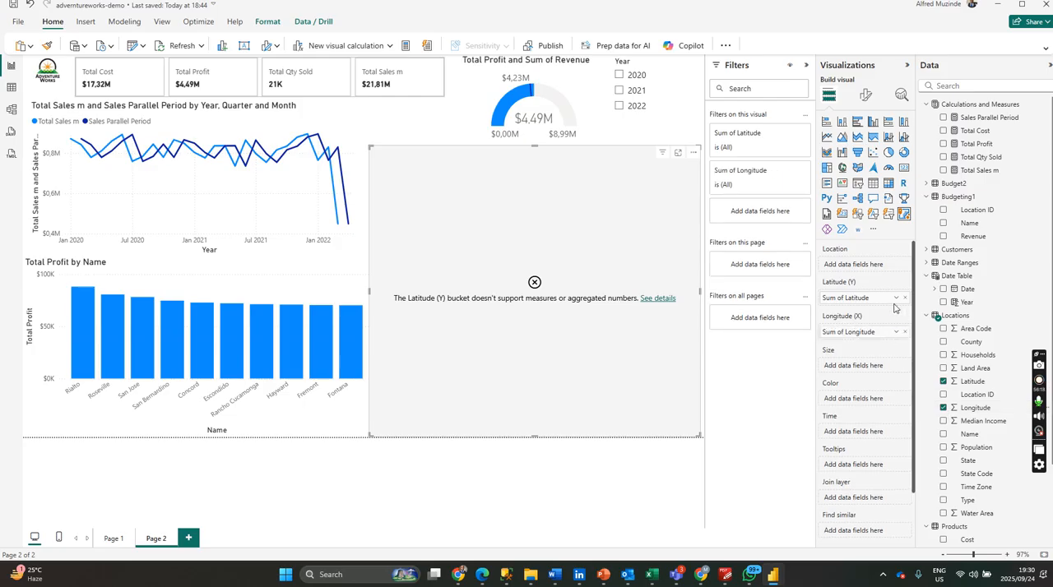
{"action": "left_click", "coordinate": [895, 298]}
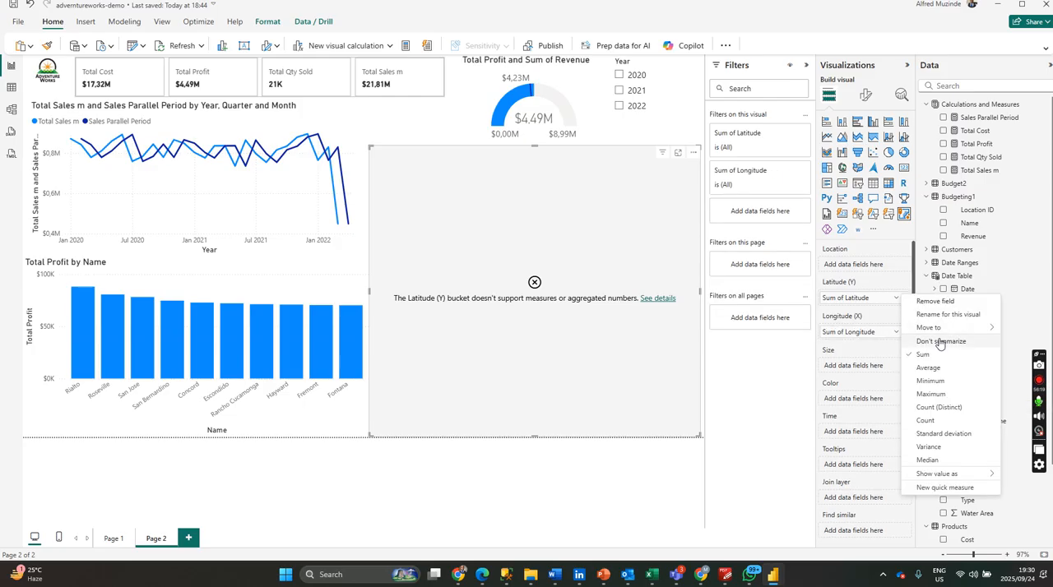
{"action": "left_click", "coordinate": [909, 341]}
{"action": "left_click", "coordinate": [895, 333]}
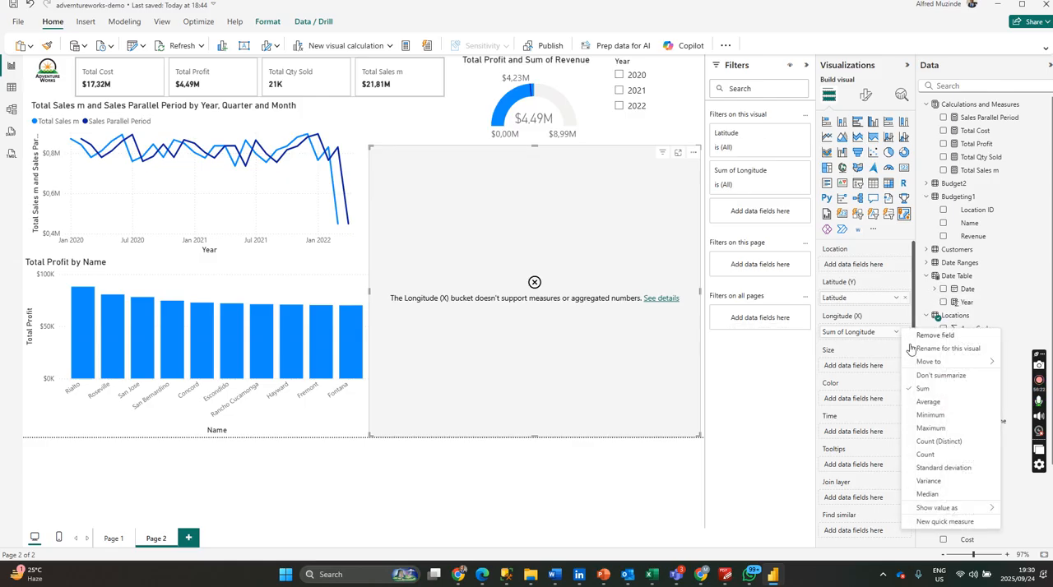
{"action": "left_click", "coordinate": [940, 375]}
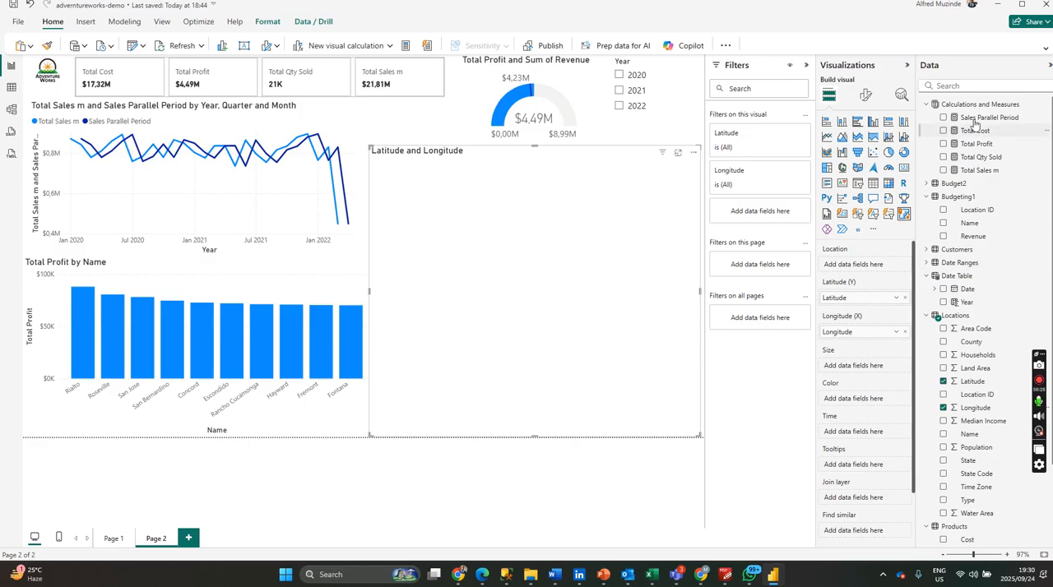
{"action": "left_click_drag", "start_coordinate": [975, 138], "coordinate": [859, 365]}
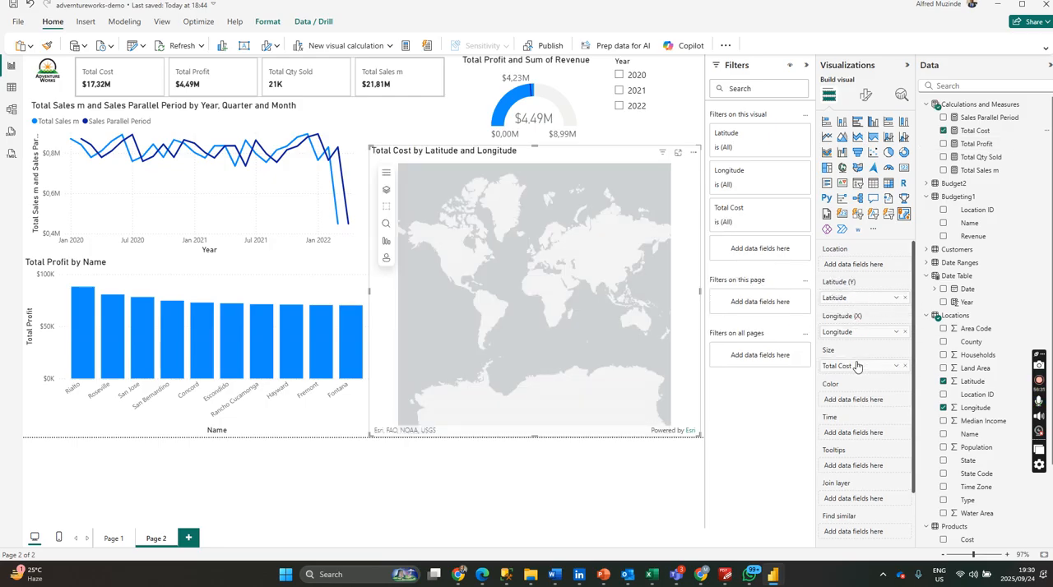
Replace Total Cost with the Total Profit measure as the bubble size of the ArcGIS map.
{"action": "left_click", "coordinate": [904, 366]}
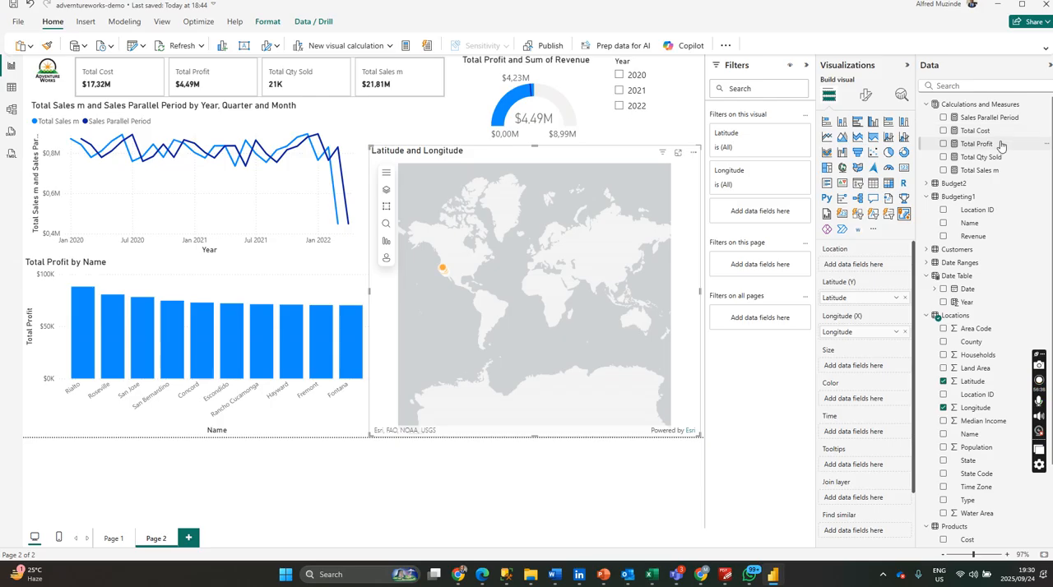
{"action": "left_click_drag", "start_coordinate": [993, 152], "coordinate": [873, 367]}
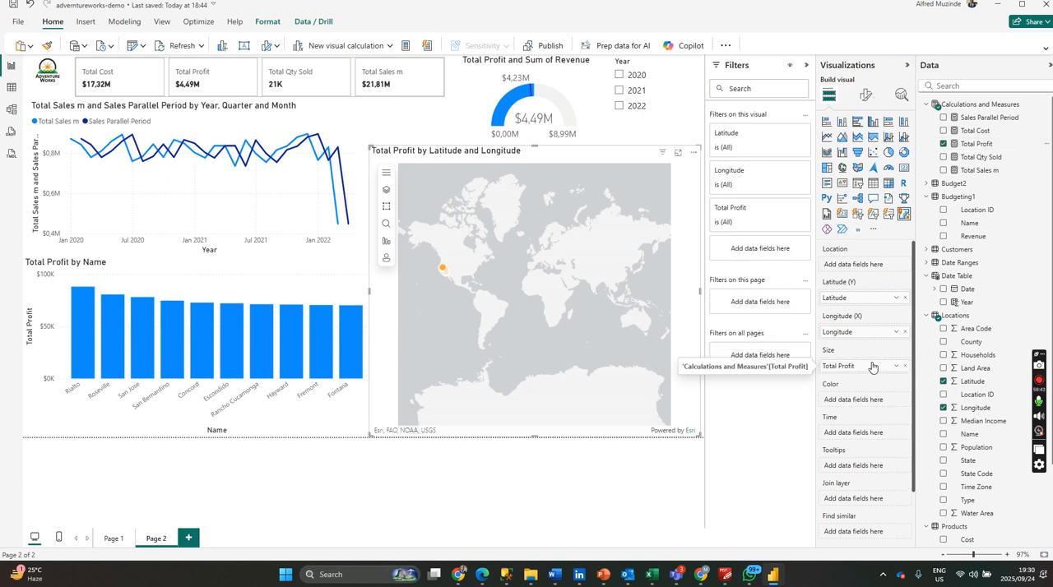
{"action": "left_click", "coordinate": [895, 367]}
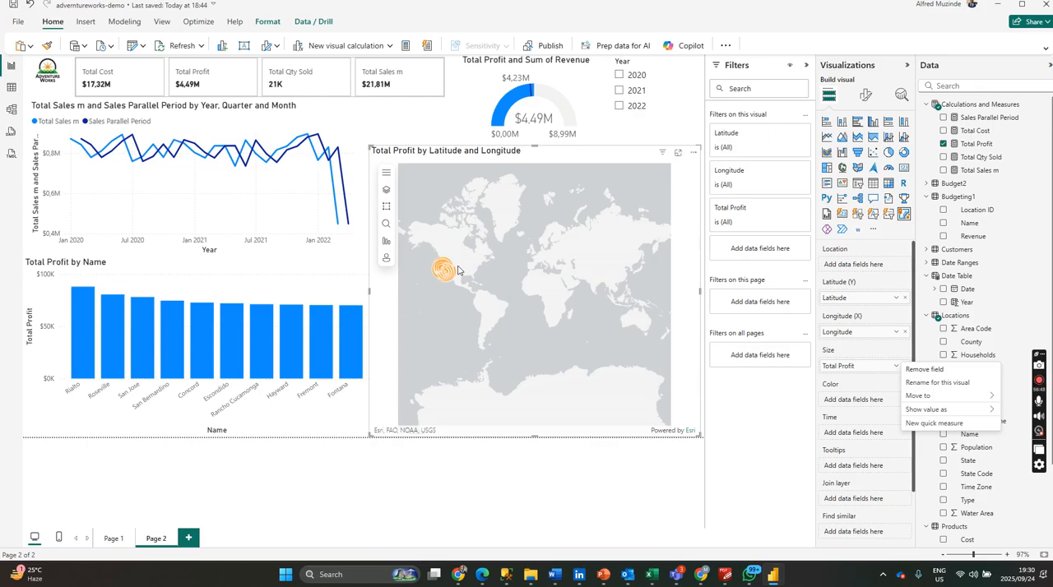
{"action": "left_click", "coordinate": [593, 503]}
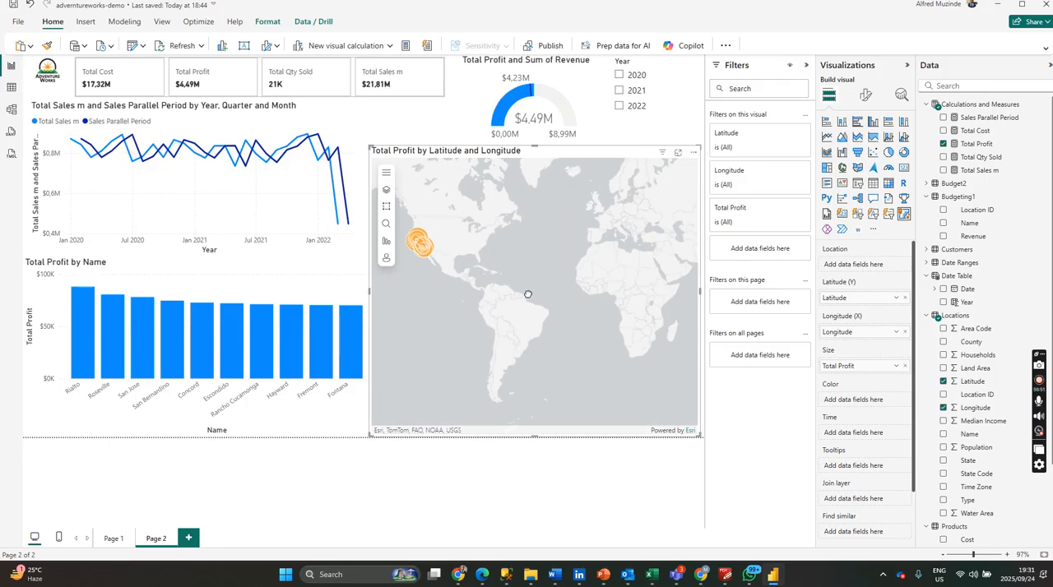
Examine the Total Profit bubbles on the ArcGIS map up close in Southern California, from Los Angeles to San Diego.
{"action": "scroll", "coordinate": [573, 329], "scroll_direction": "up", "scroll_amount": 5}
{"action": "scroll", "coordinate": [576, 294], "scroll_direction": "up", "scroll_amount": 2}
{"action": "left_click_drag", "start_coordinate": [538, 272], "coordinate": [587, 426]}
{"action": "scroll", "coordinate": [517, 335], "scroll_direction": "up", "scroll_amount": 1}
{"action": "left_click_drag", "start_coordinate": [497, 294], "coordinate": [475, 412]}
{"action": "scroll", "coordinate": [557, 333], "scroll_direction": "up", "scroll_amount": 2}
{"action": "left_click_drag", "start_coordinate": [560, 357], "coordinate": [447, 209]}
{"action": "scroll", "coordinate": [556, 330], "scroll_direction": "down", "scroll_amount": 2}
{"action": "scroll", "coordinate": [475, 235], "scroll_direction": "up", "scroll_amount": 1}
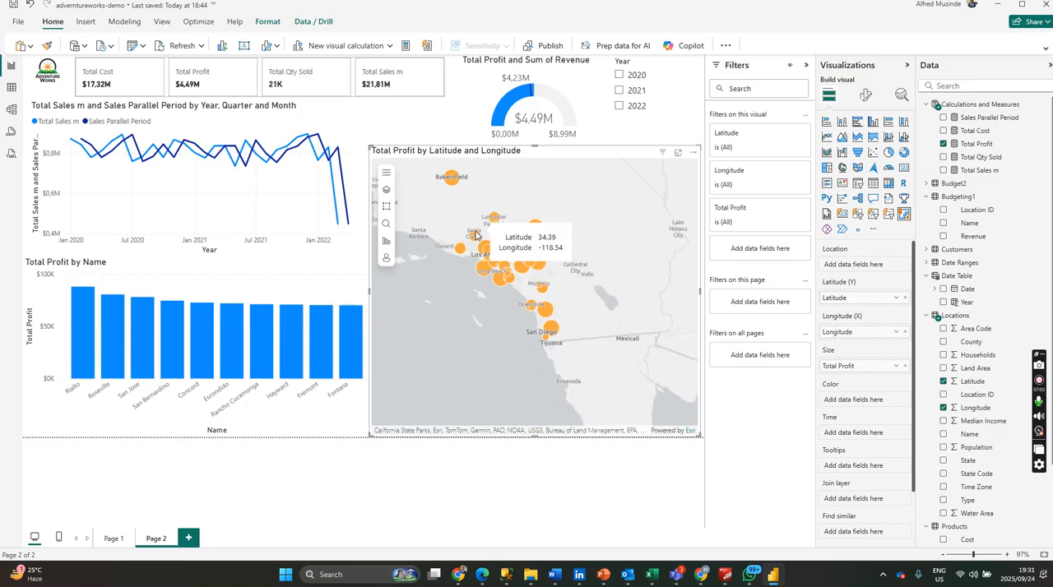
{"action": "scroll", "coordinate": [502, 276], "scroll_direction": "up", "scroll_amount": 1}
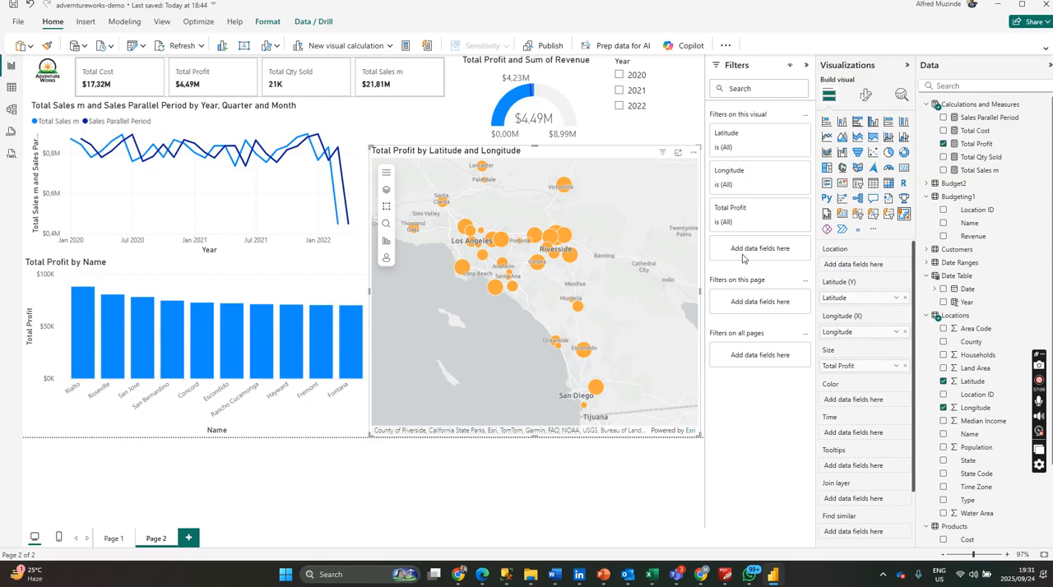
Enable the report theme for the ArcGIS map in its visual formatting and deselect the map.
{"action": "left_click", "coordinate": [866, 95]}
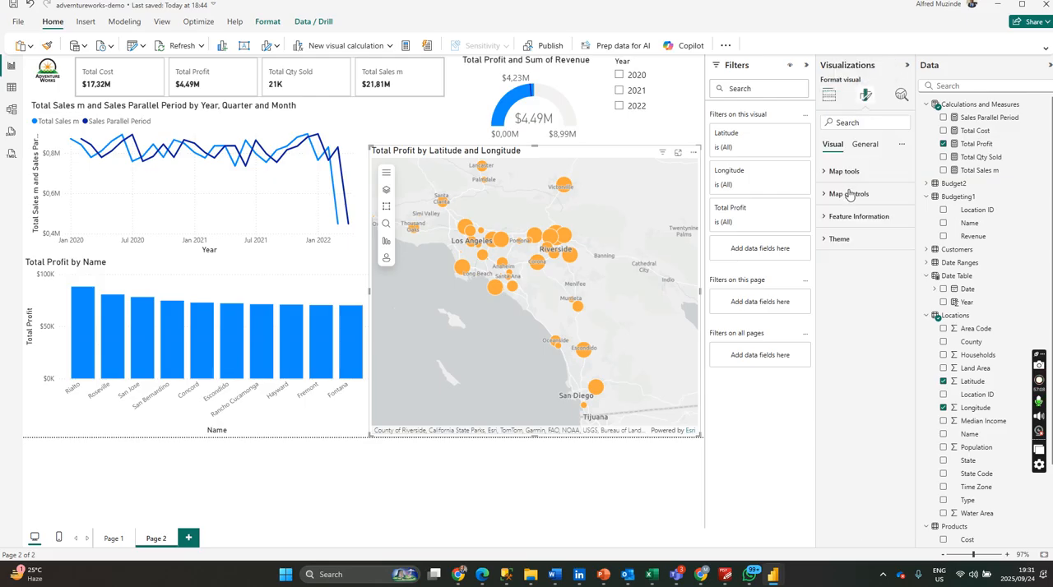
{"action": "left_click", "coordinate": [836, 241]}
{"action": "left_click", "coordinate": [895, 265]}
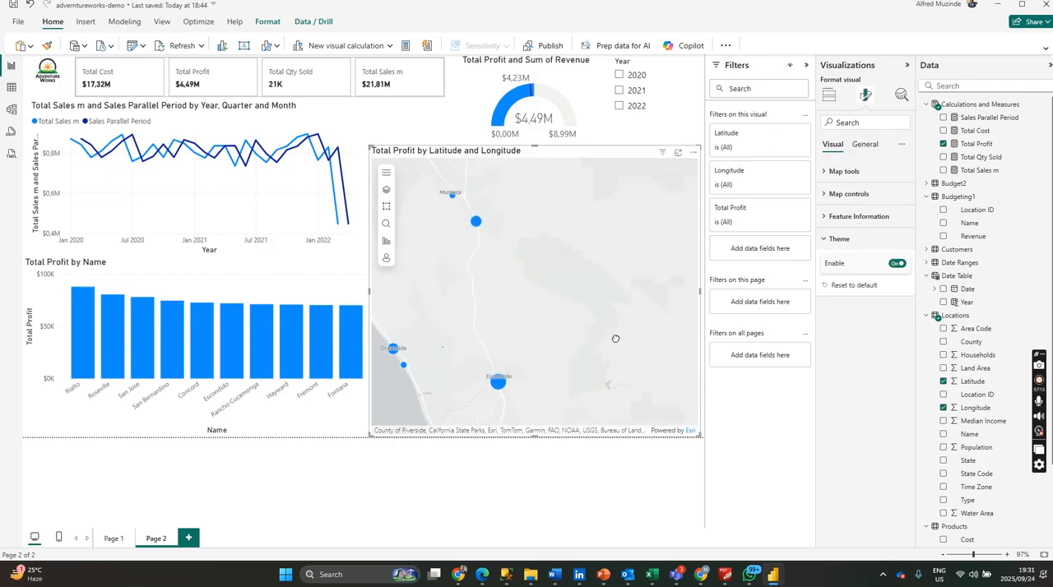
{"action": "scroll", "coordinate": [639, 368], "scroll_direction": "down", "scroll_amount": 1}
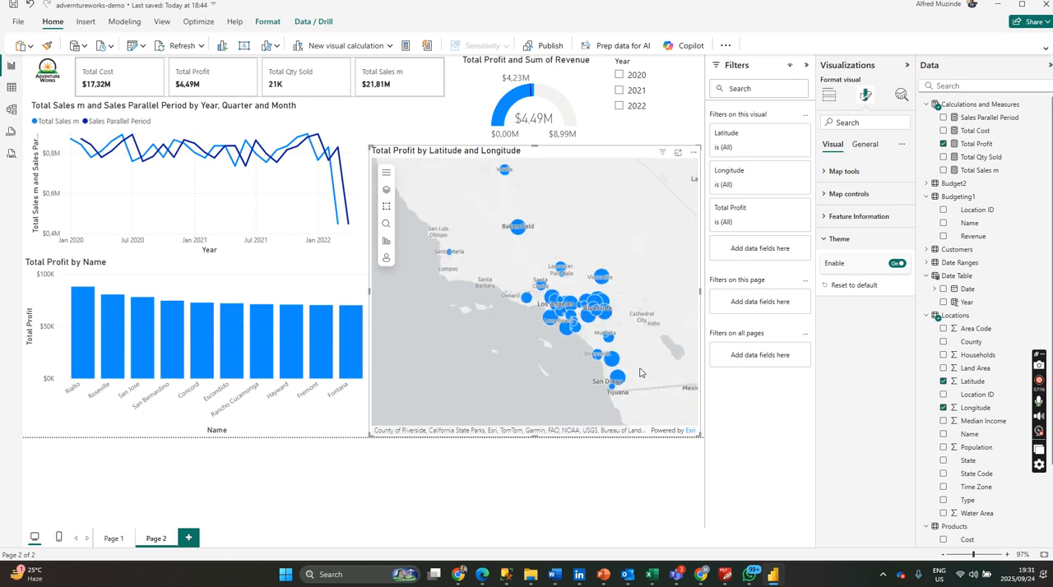
{"action": "left_click", "coordinate": [575, 502]}
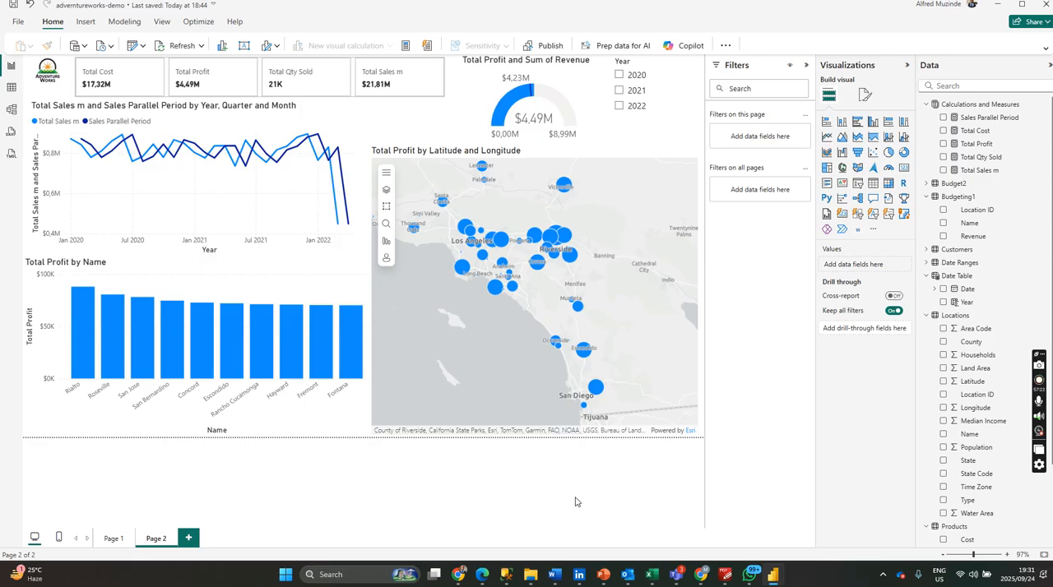
Save the report, start publishing it and cancel the sign-in request.
{"action": "key", "text": "ctrl+s"}
{"action": "left_click", "coordinate": [543, 45]}
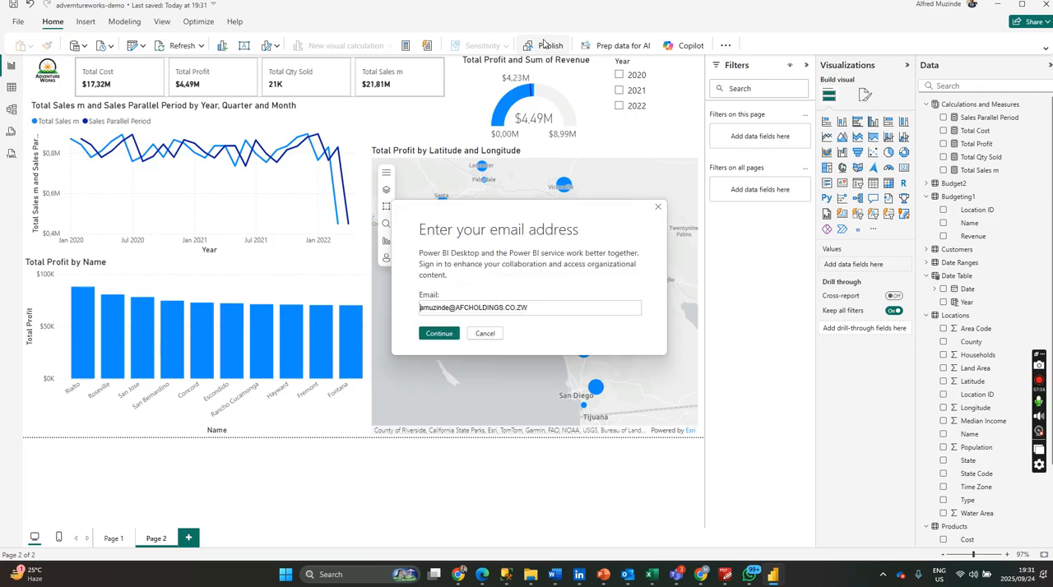
{"action": "left_click", "coordinate": [477, 334]}
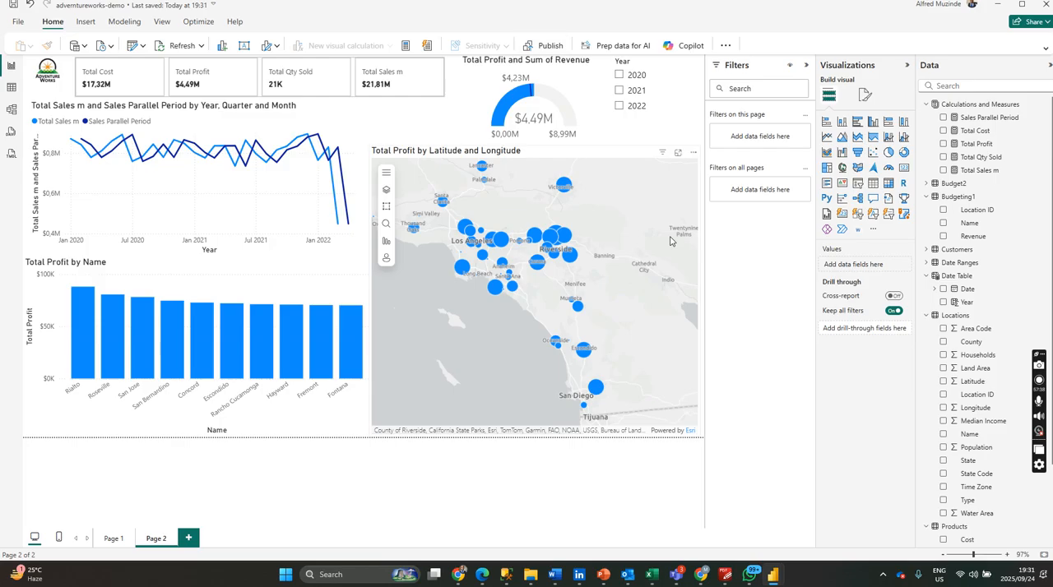